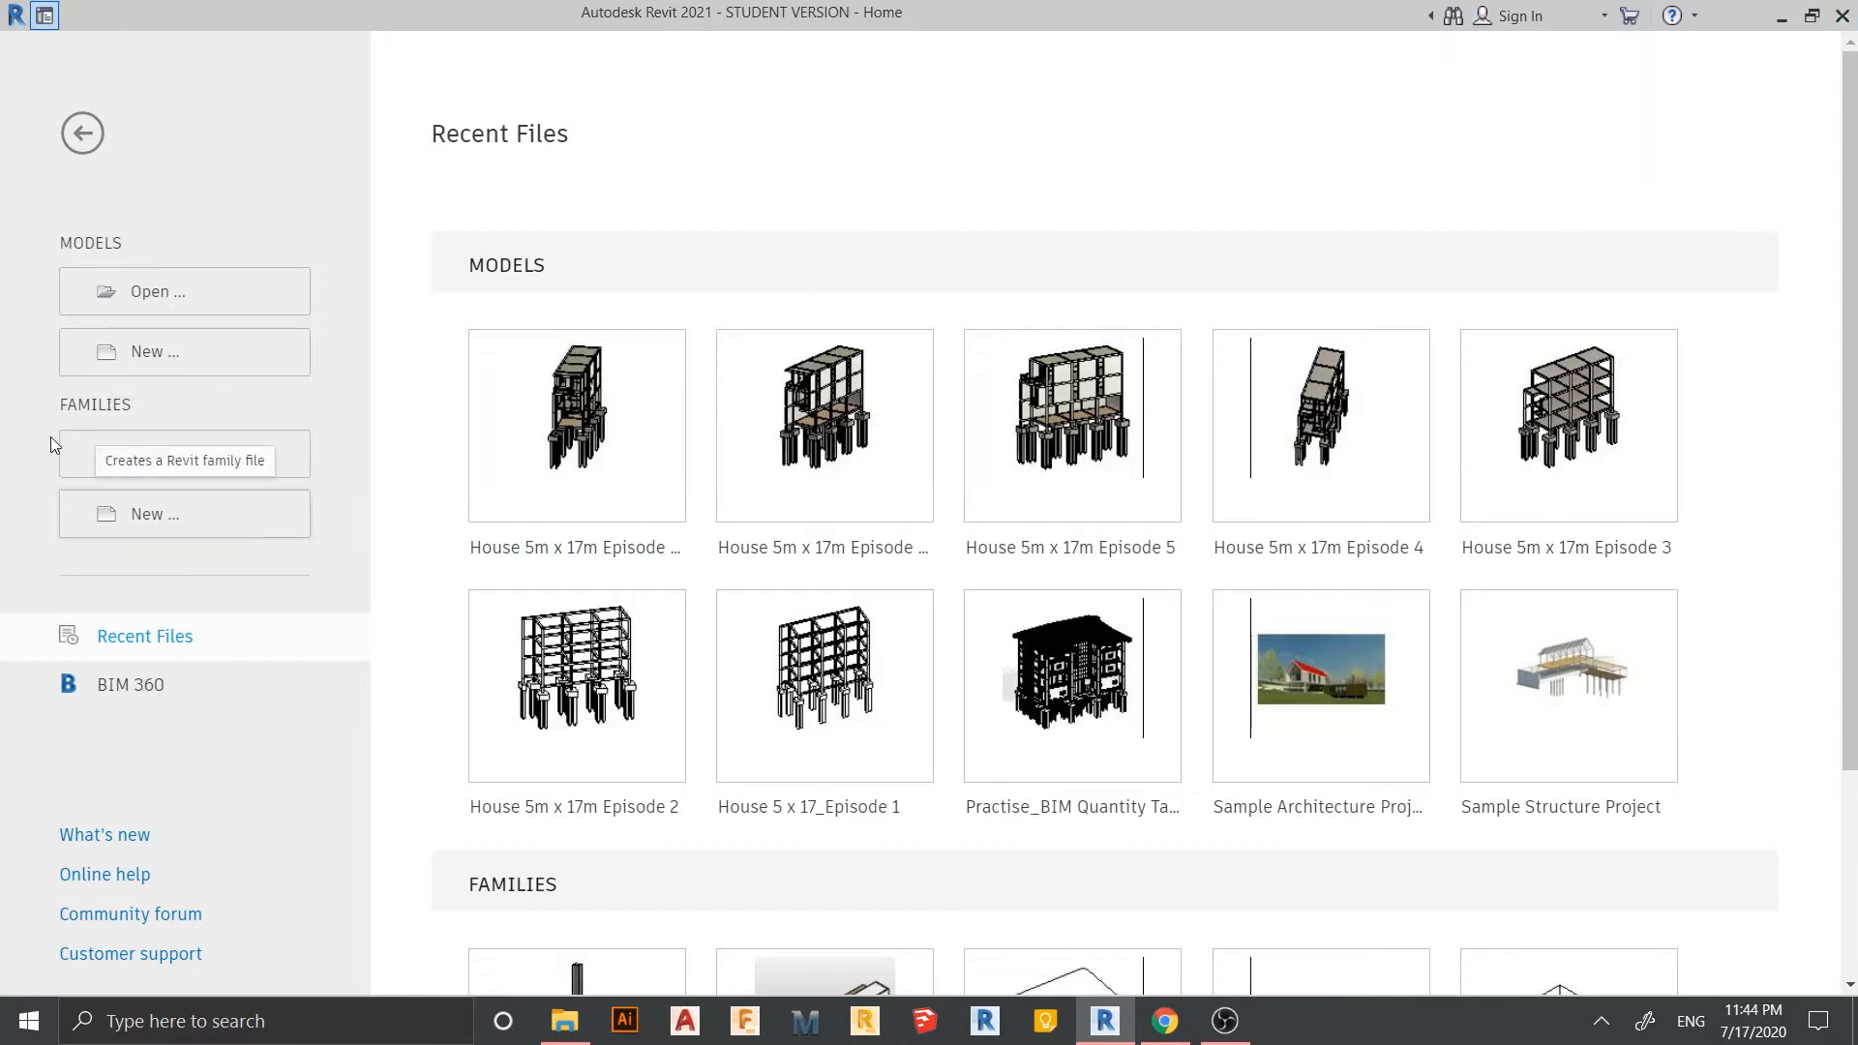
# - Create a new family from the English template Metric Structural Foundation.rft
pyautogui.click(145, 528)
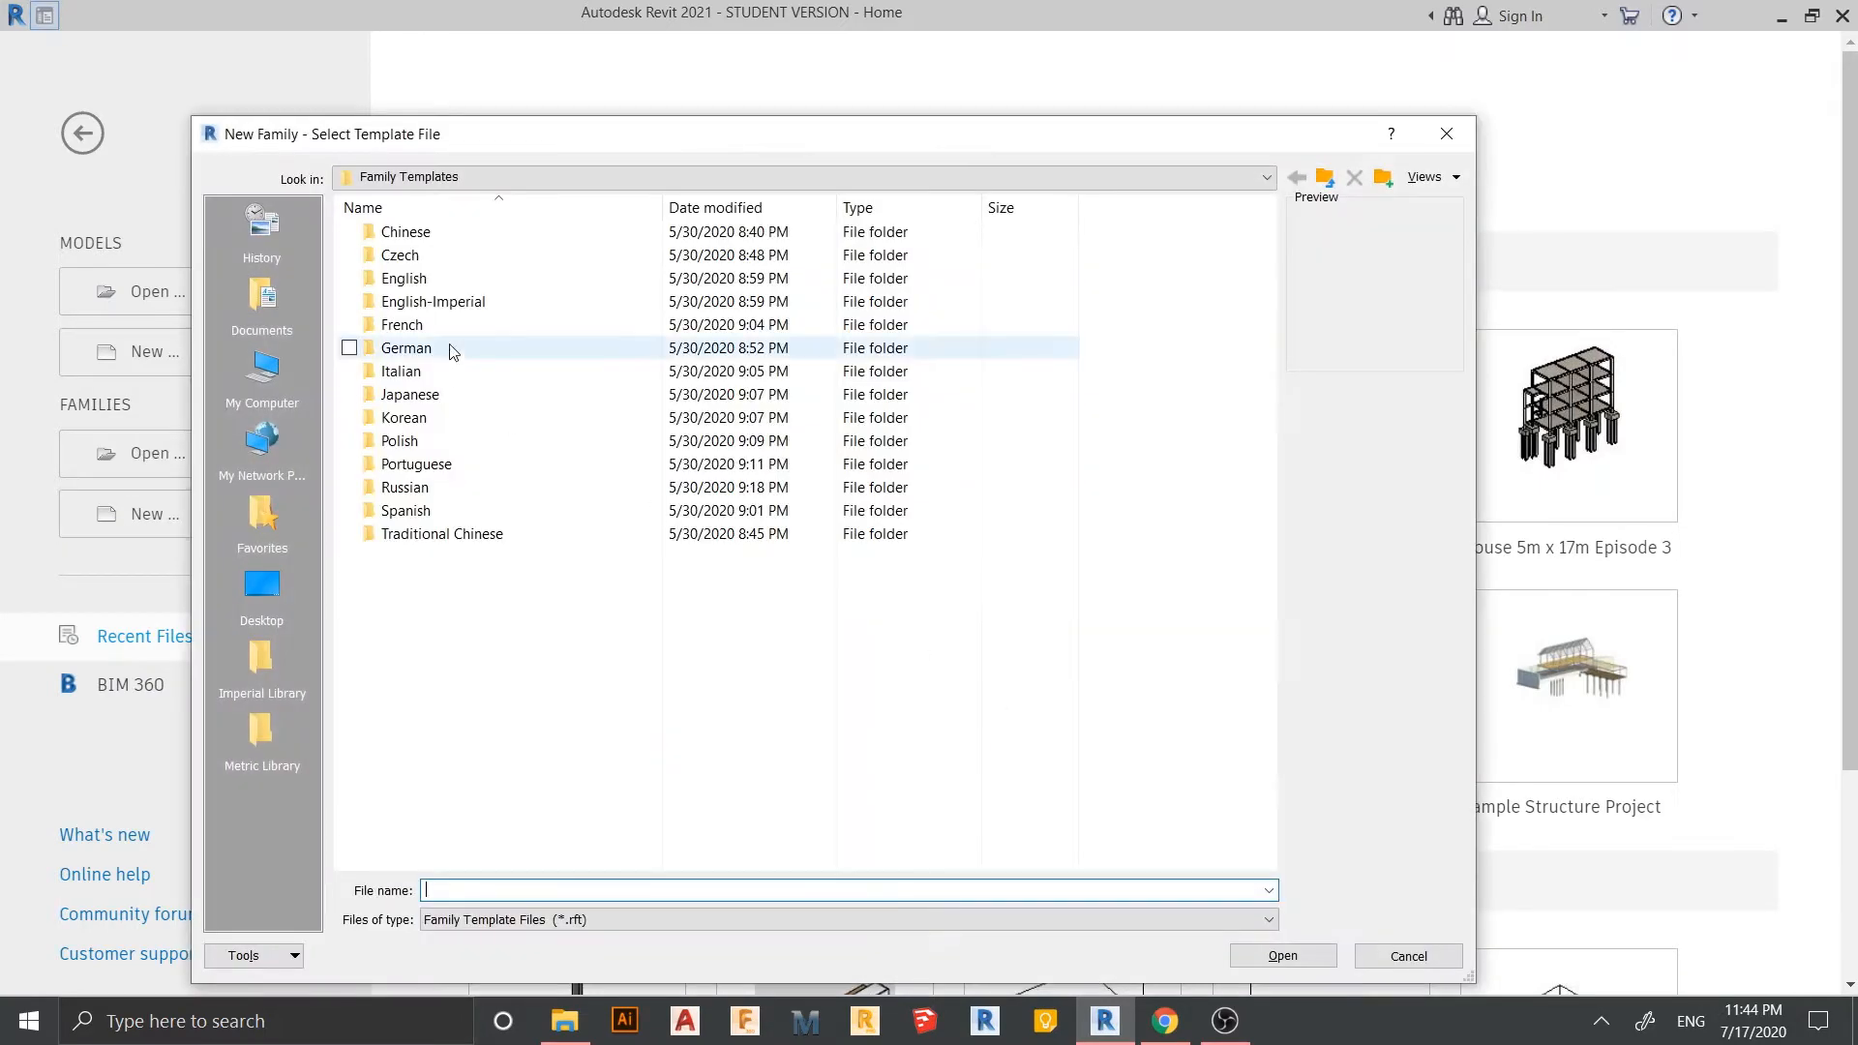
pyautogui.doubleClick(426, 279)
pyautogui.scroll(-5, 566, 356)
pyautogui.scroll(-5, 566, 387)
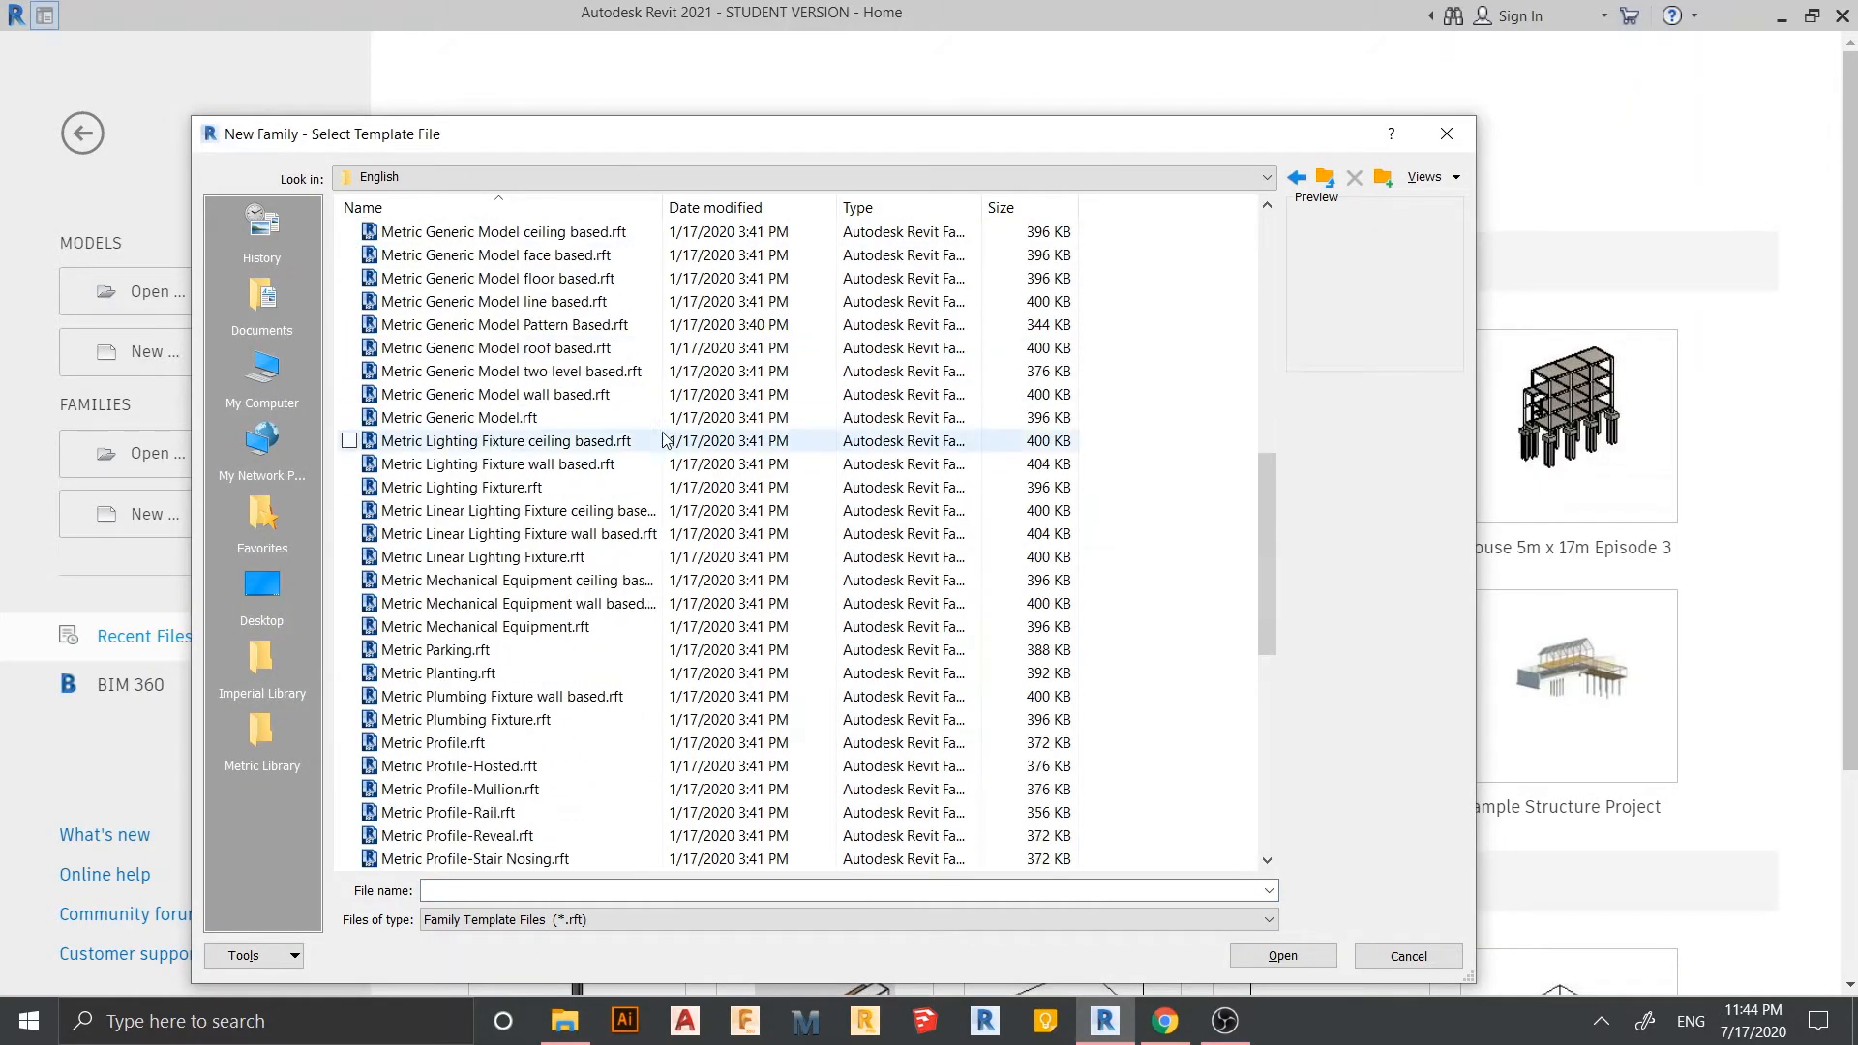
pyautogui.scroll(-3, 528, 581)
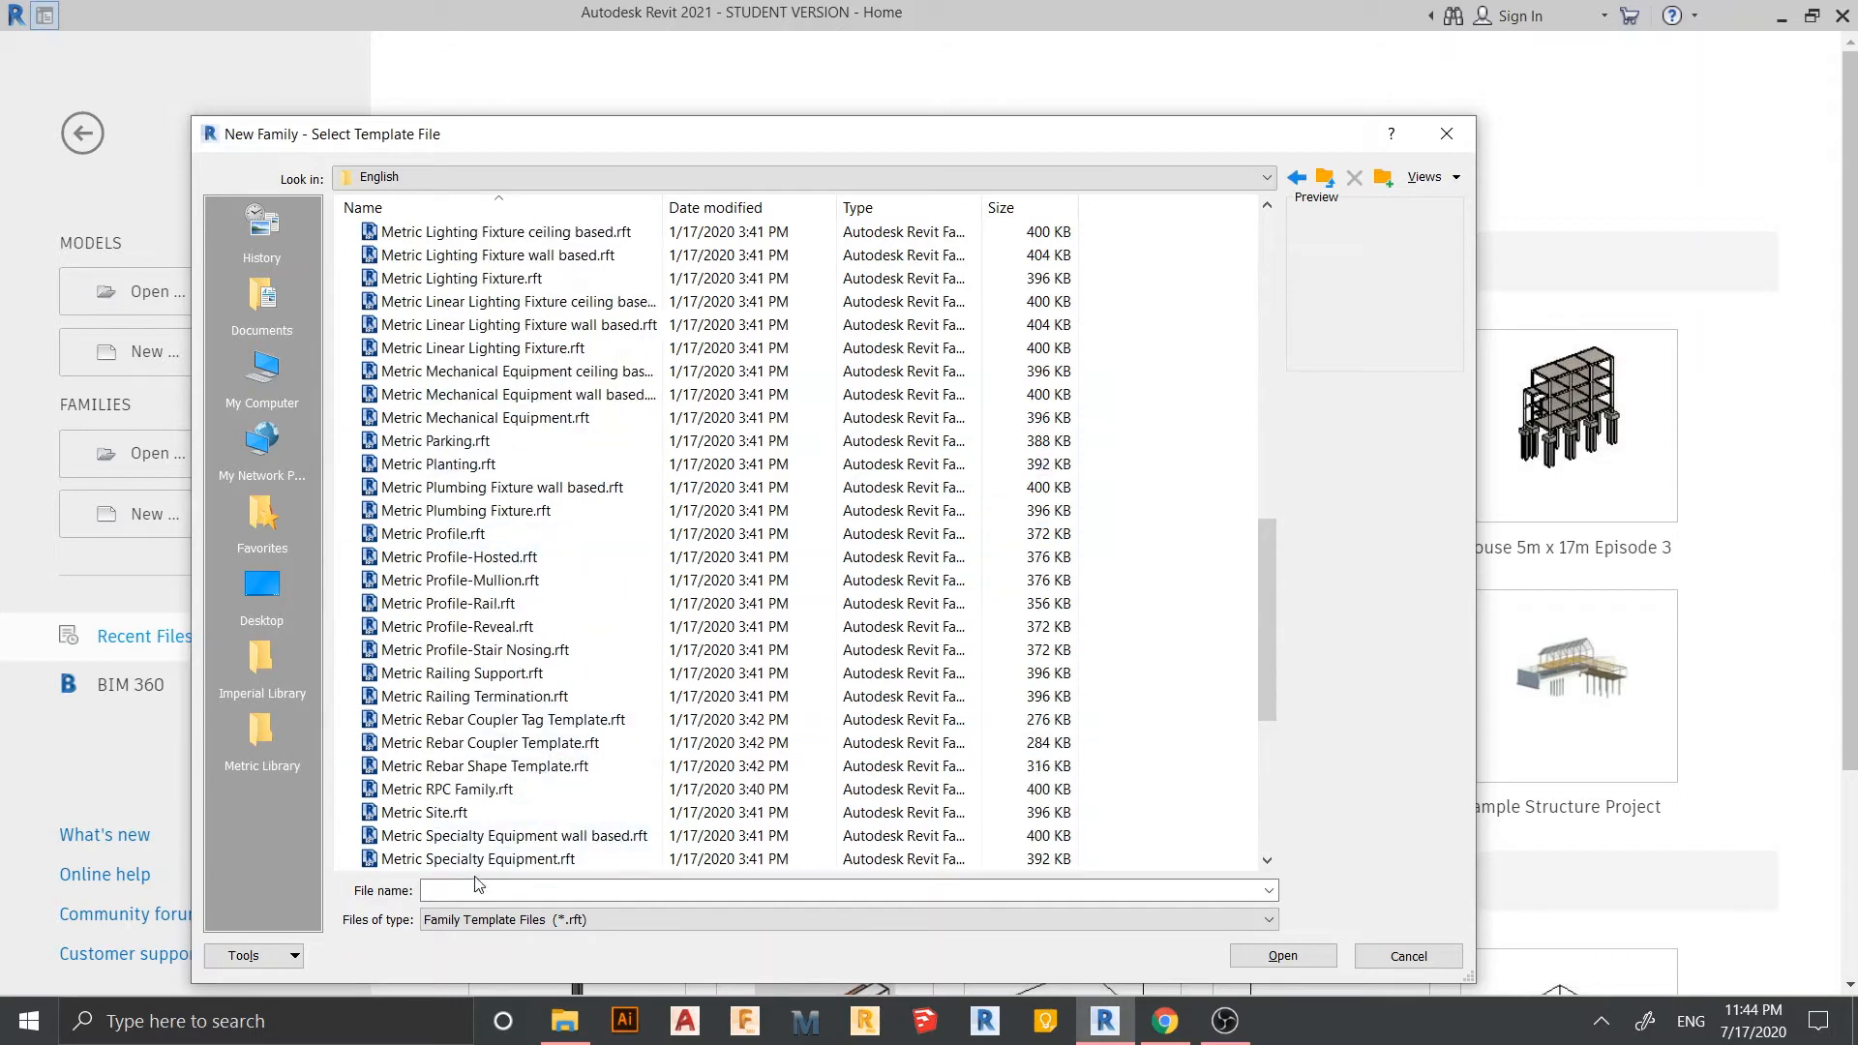
pyautogui.scroll(-2, 540, 821)
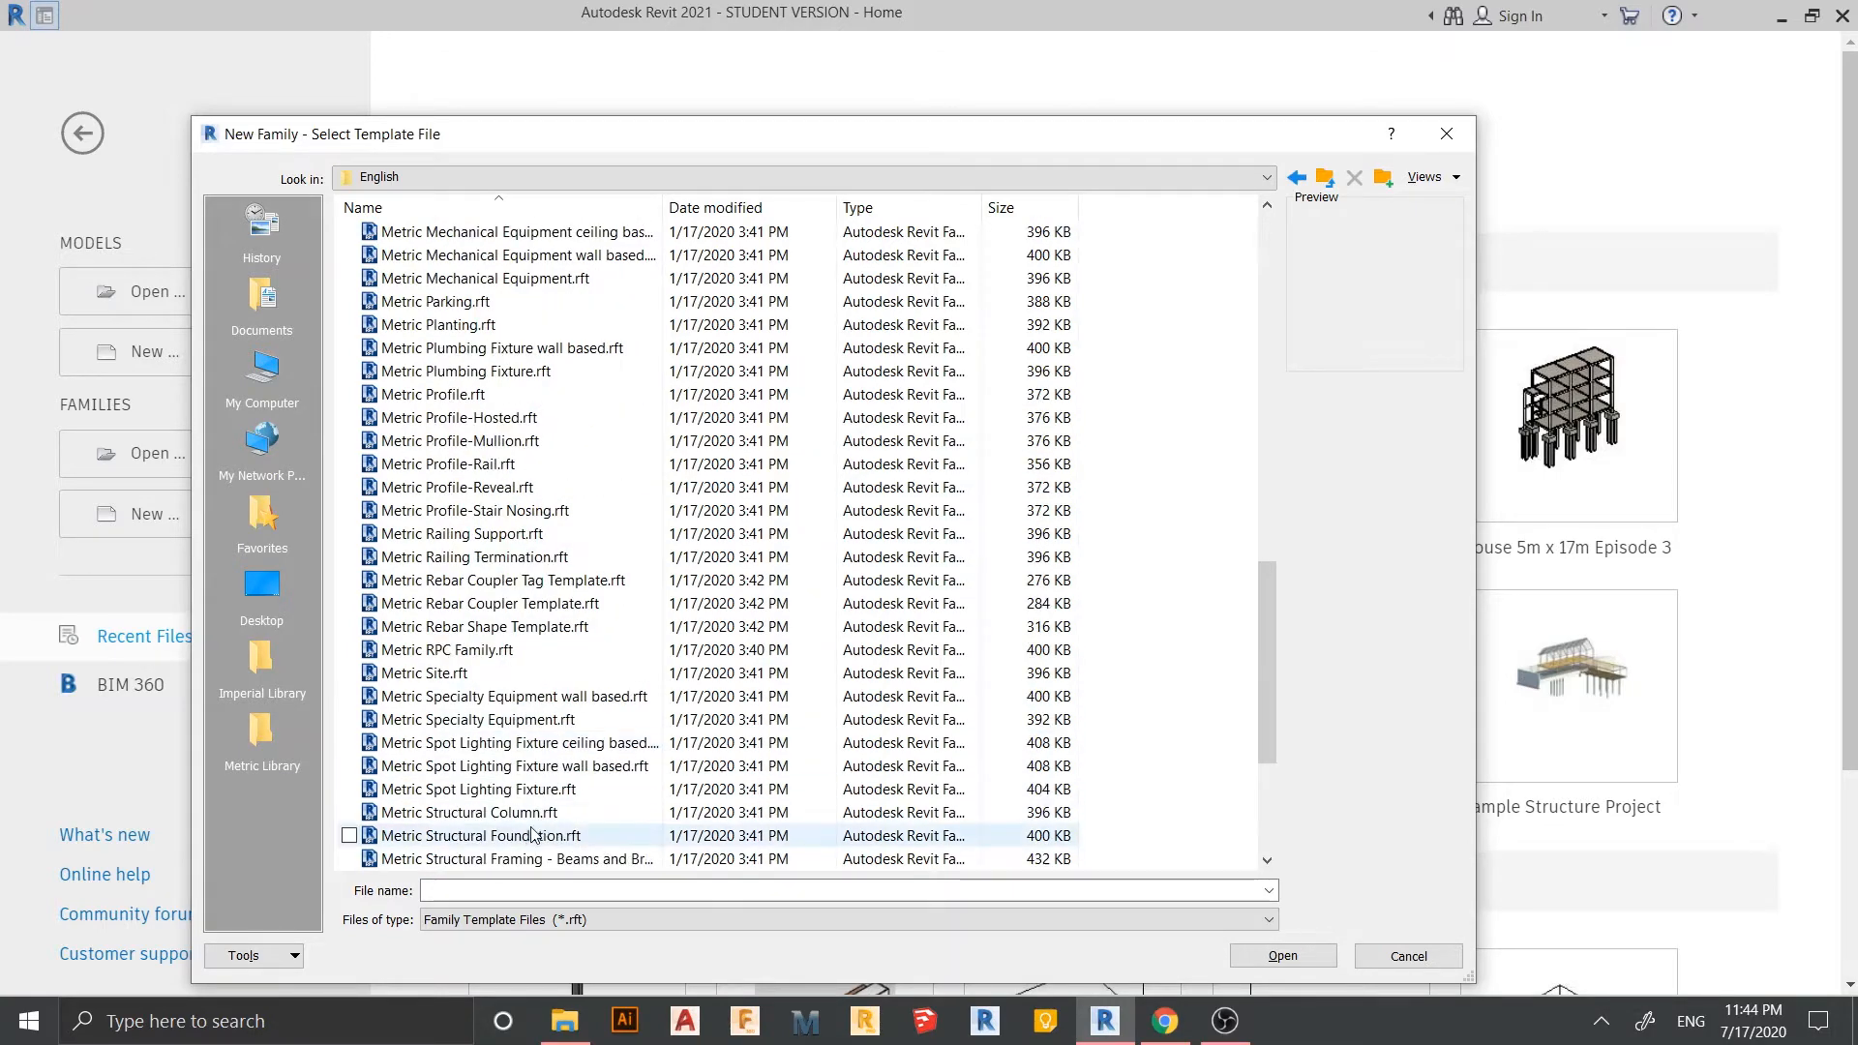
pyautogui.doubleClick(539, 859)
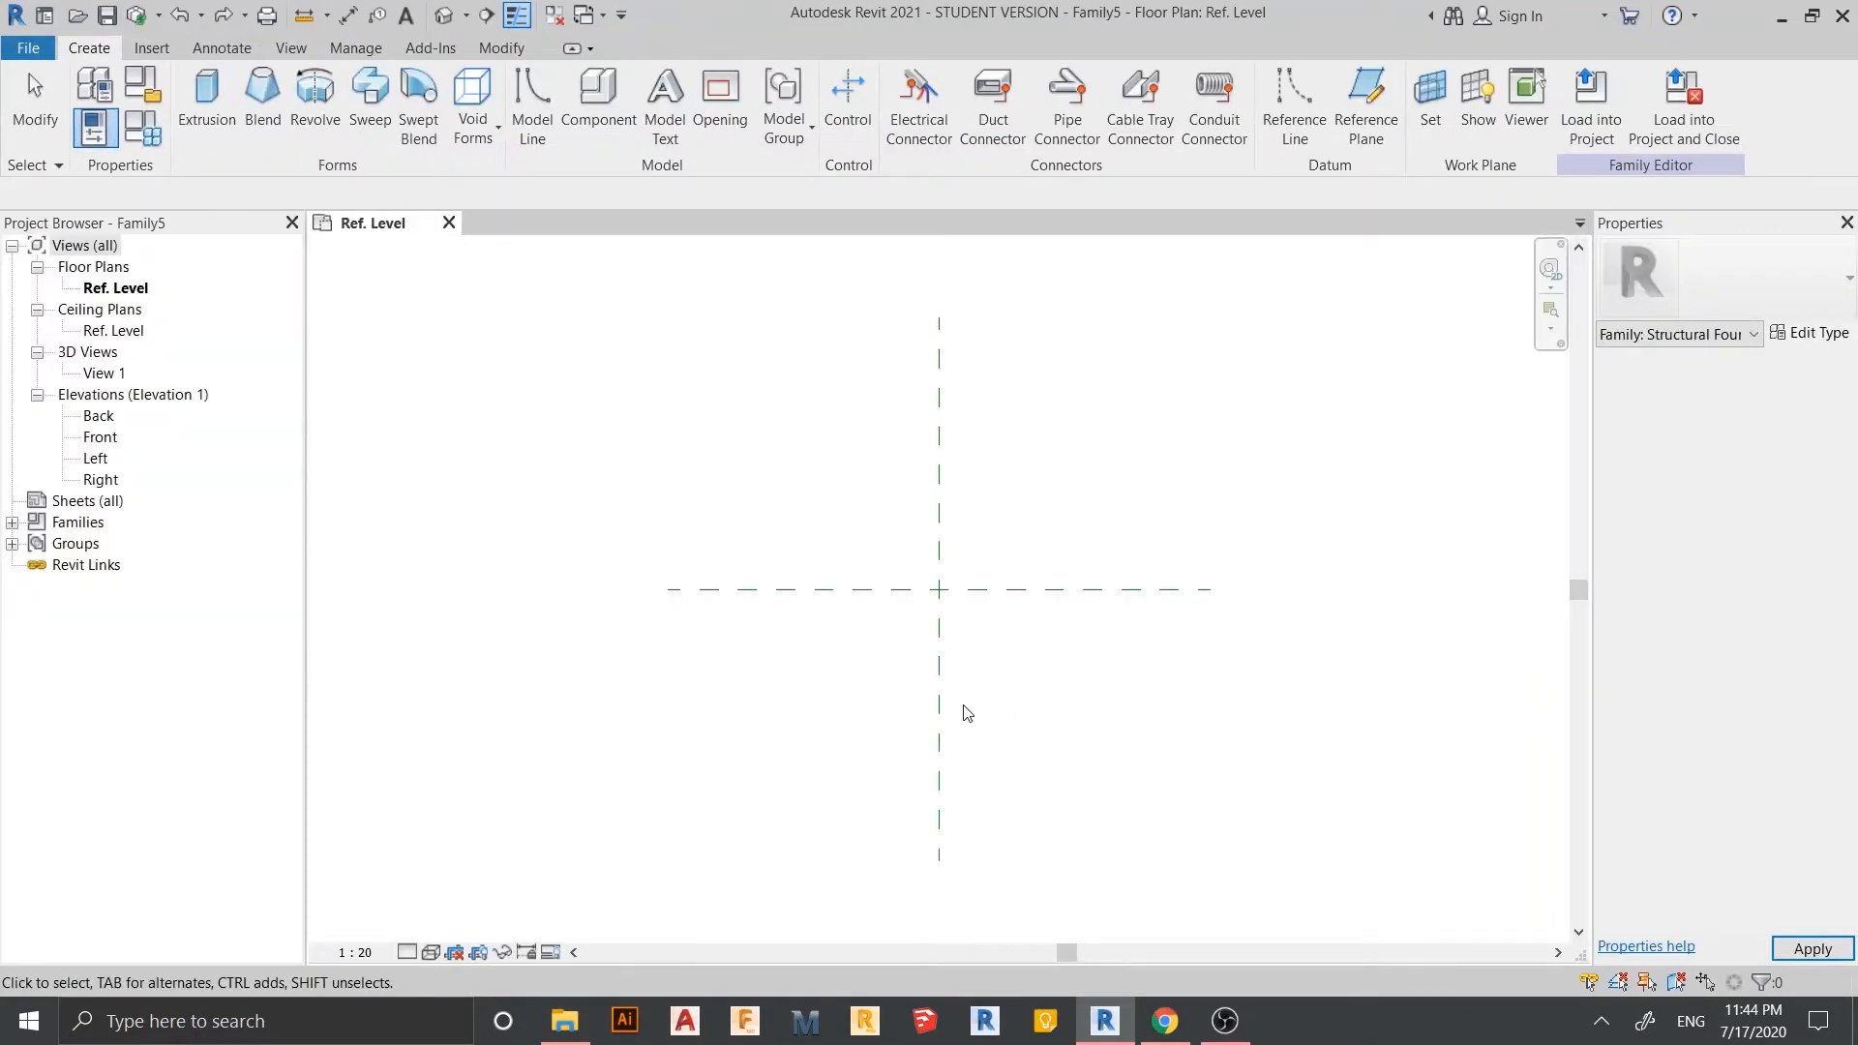
pyautogui.moveTo(1057, 762); pyautogui.dragTo(982, 659, button='middle')
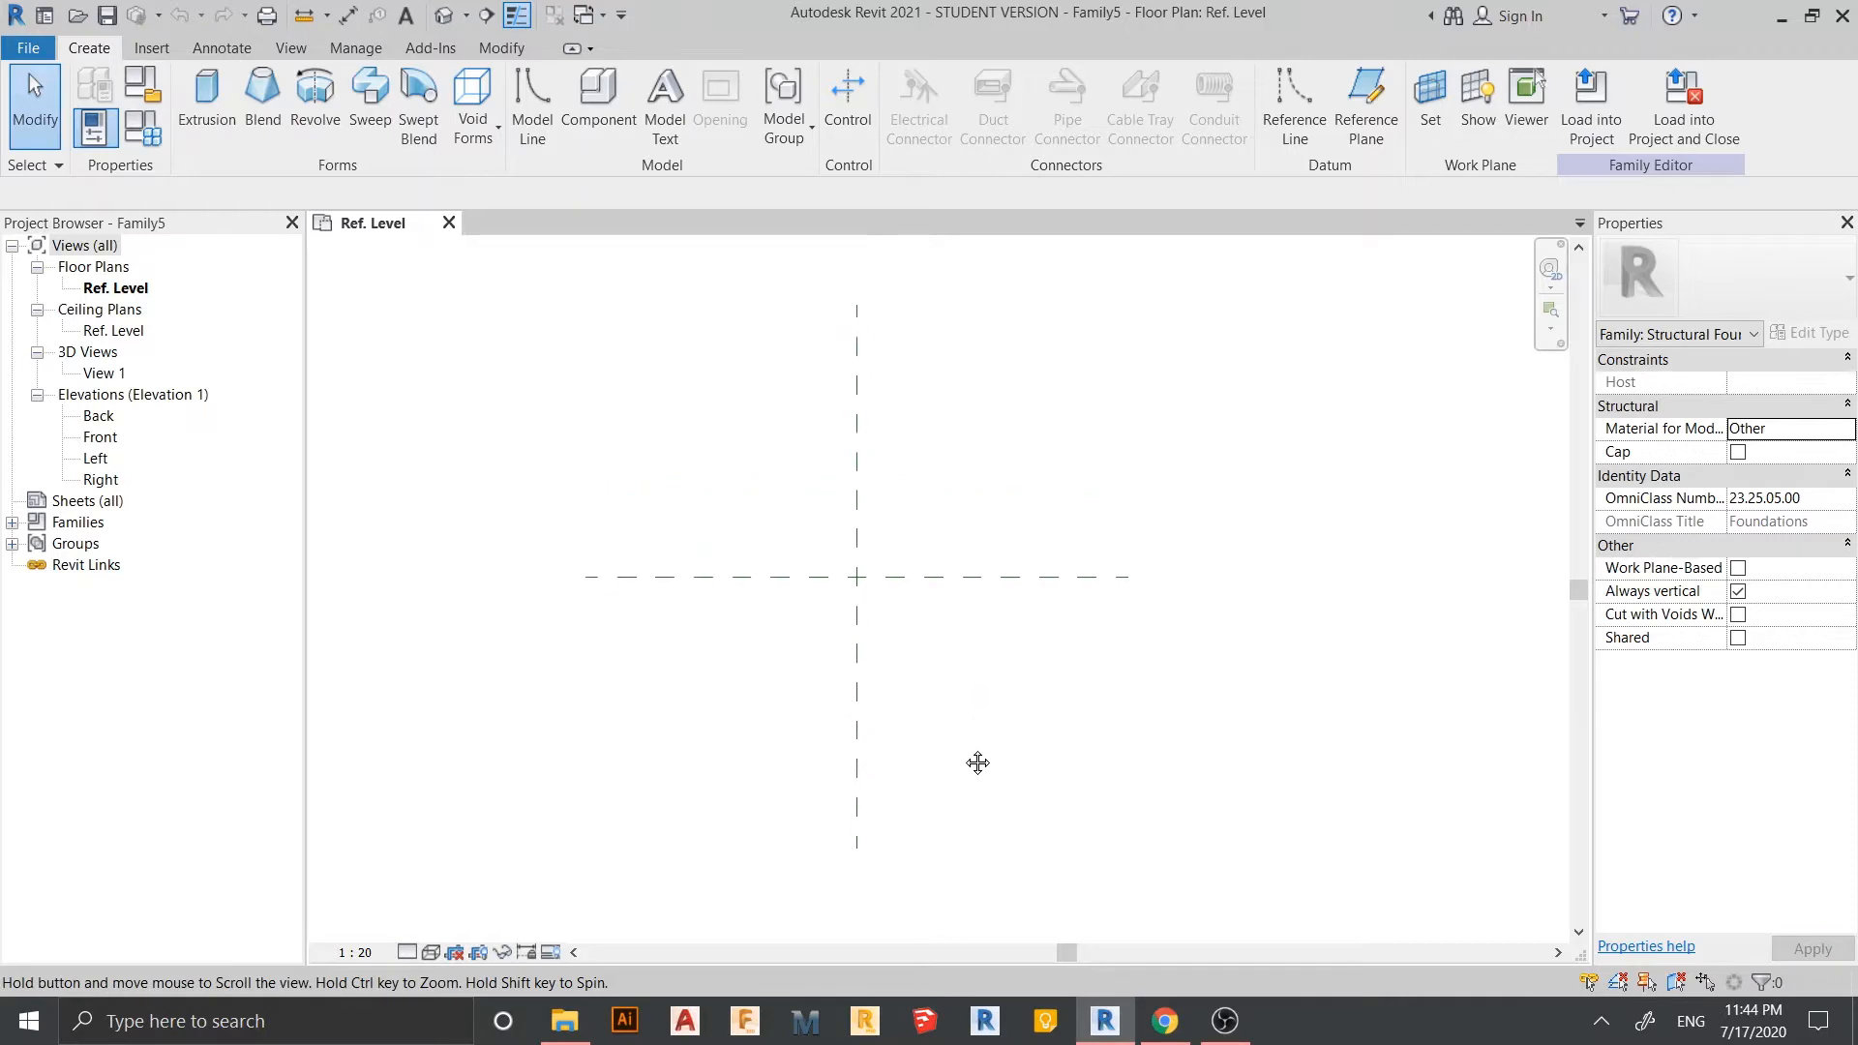
pyautogui.moveTo(977, 762); pyautogui.dragTo(1115, 731, button='middle')
pyautogui.moveTo(1280, 619); pyautogui.dragTo(1319, 680, button='middle')
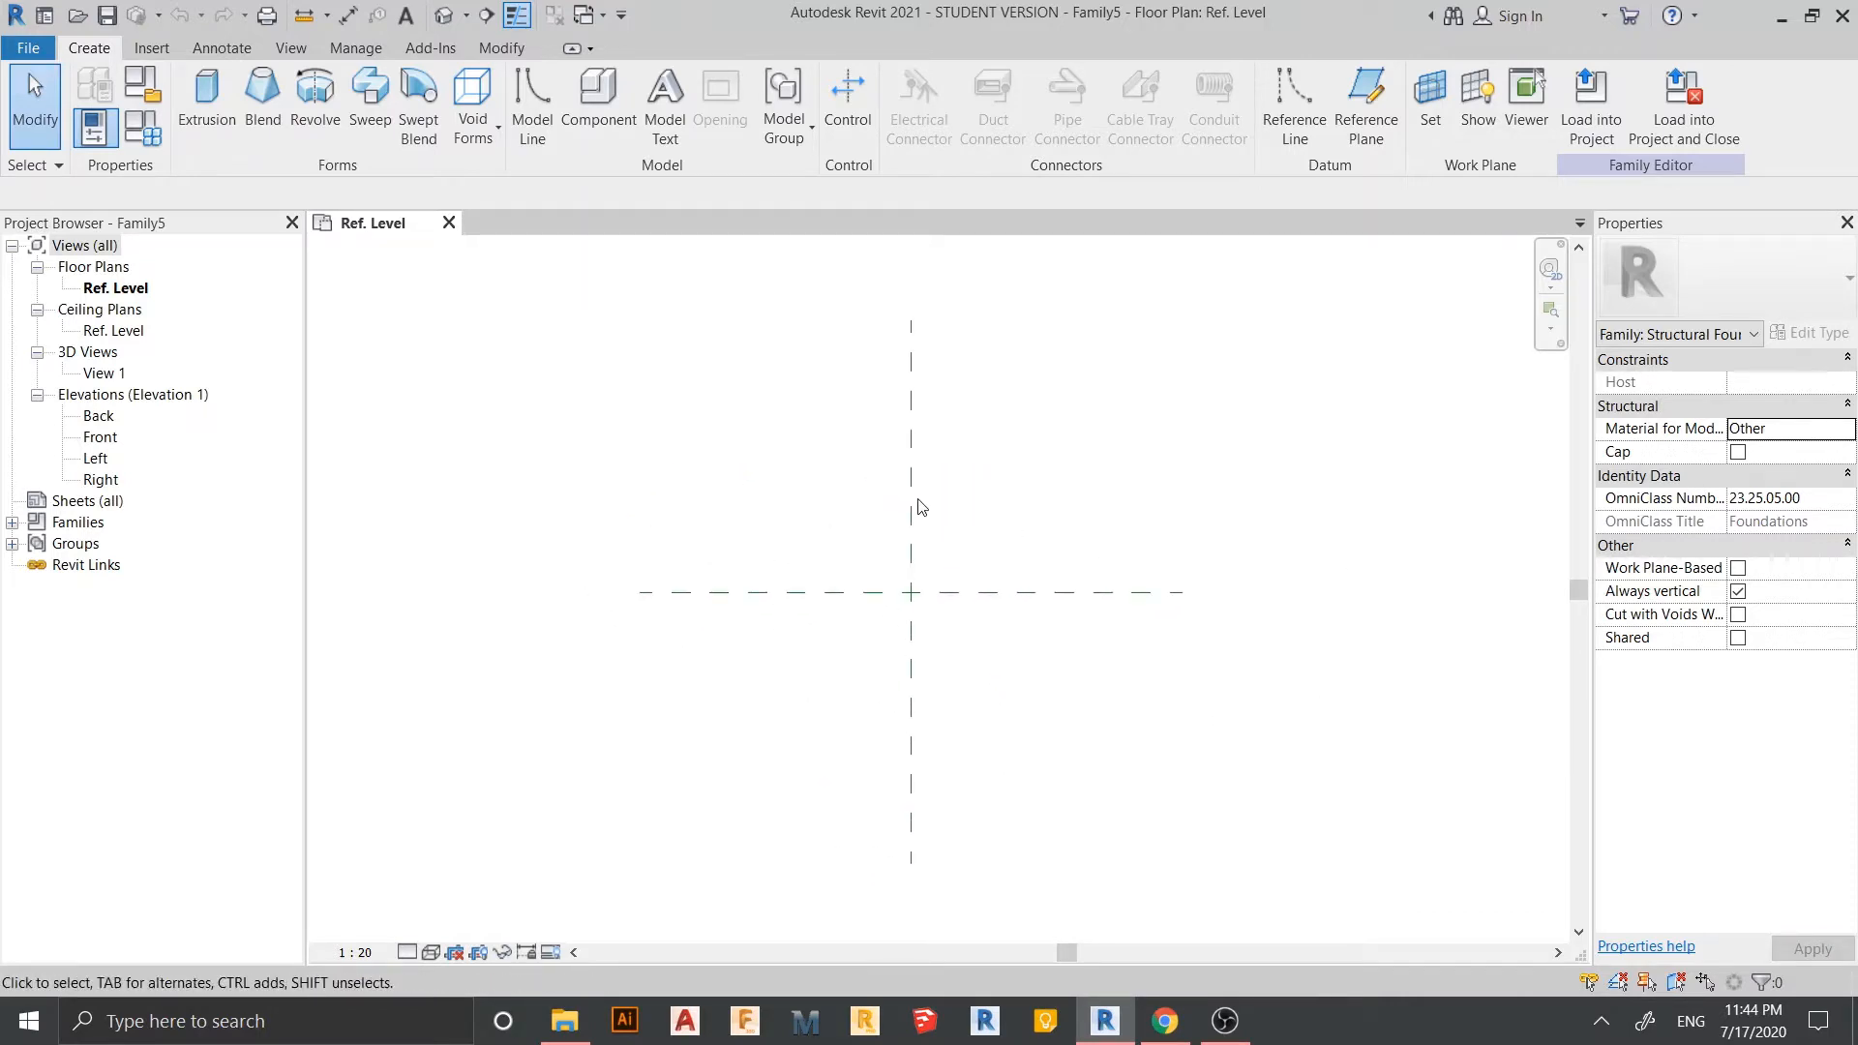
pyautogui.moveTo(941, 731); pyautogui.dragTo(911, 687, button='middle')
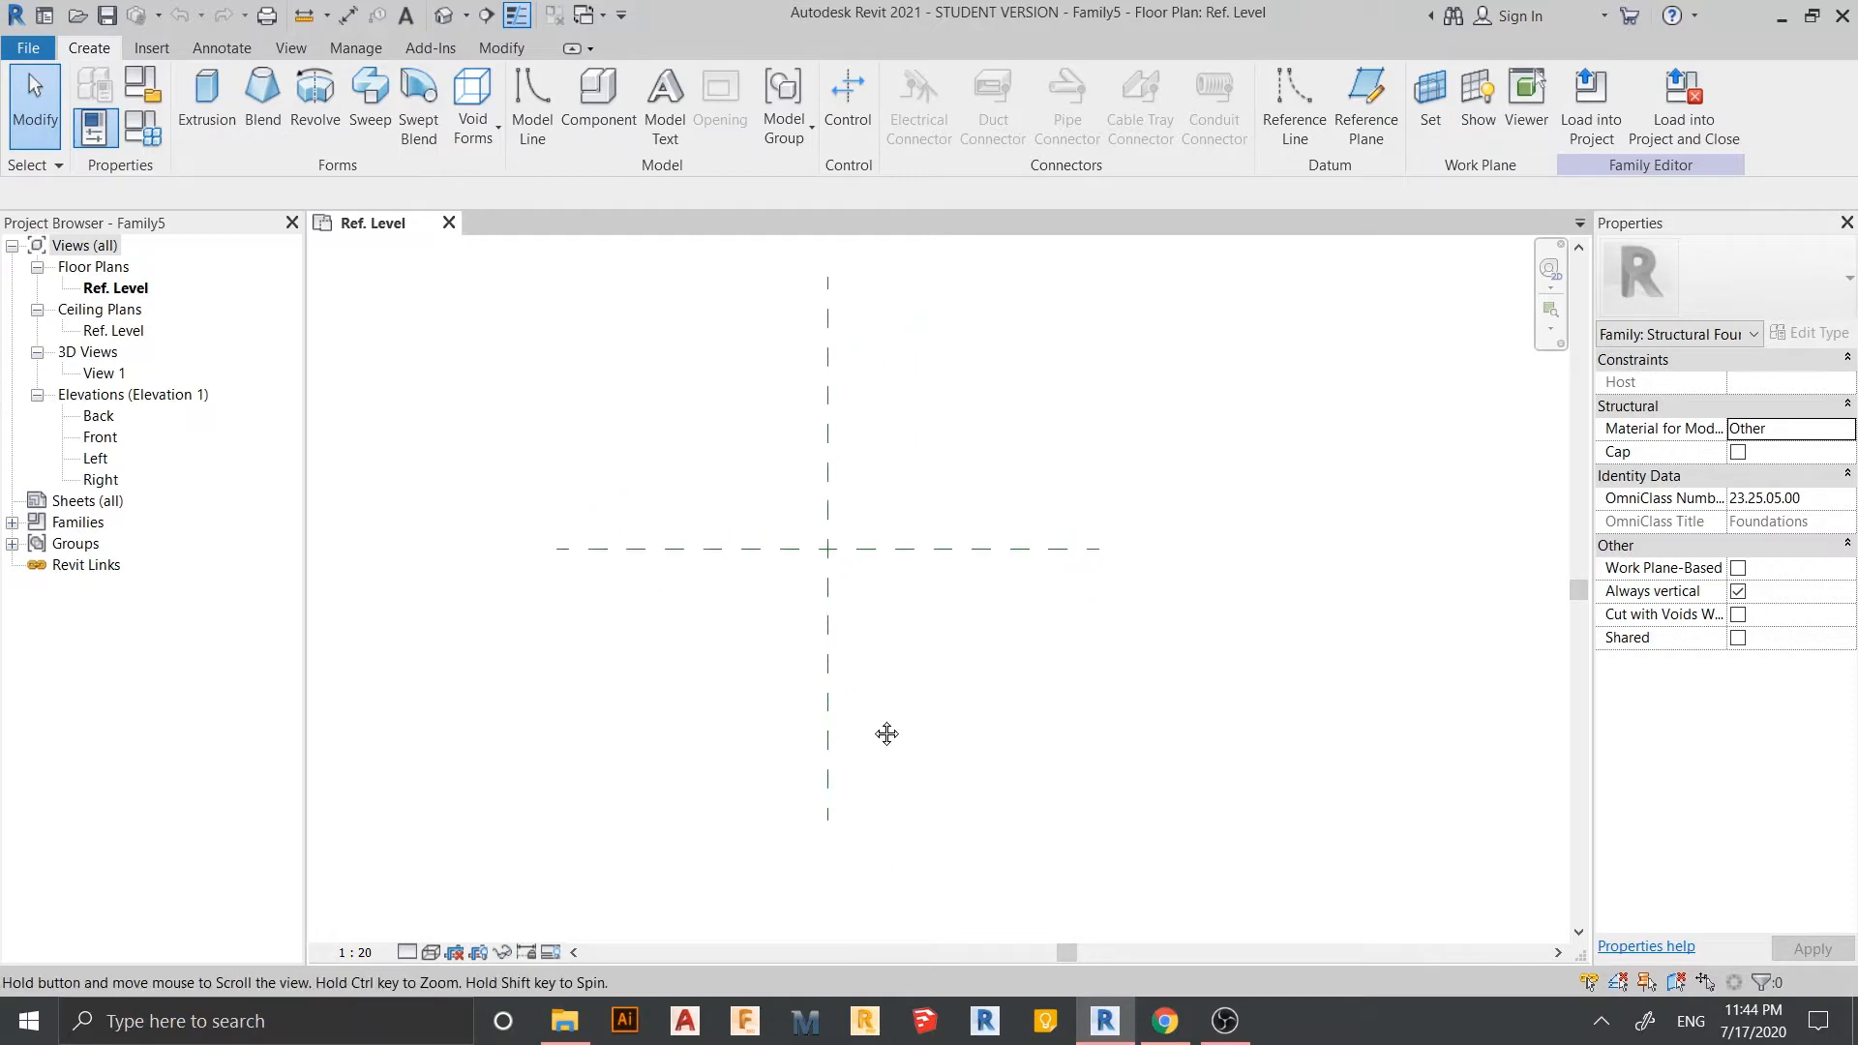
pyautogui.moveTo(1043, 721); pyautogui.dragTo(1065, 668, button='middle')
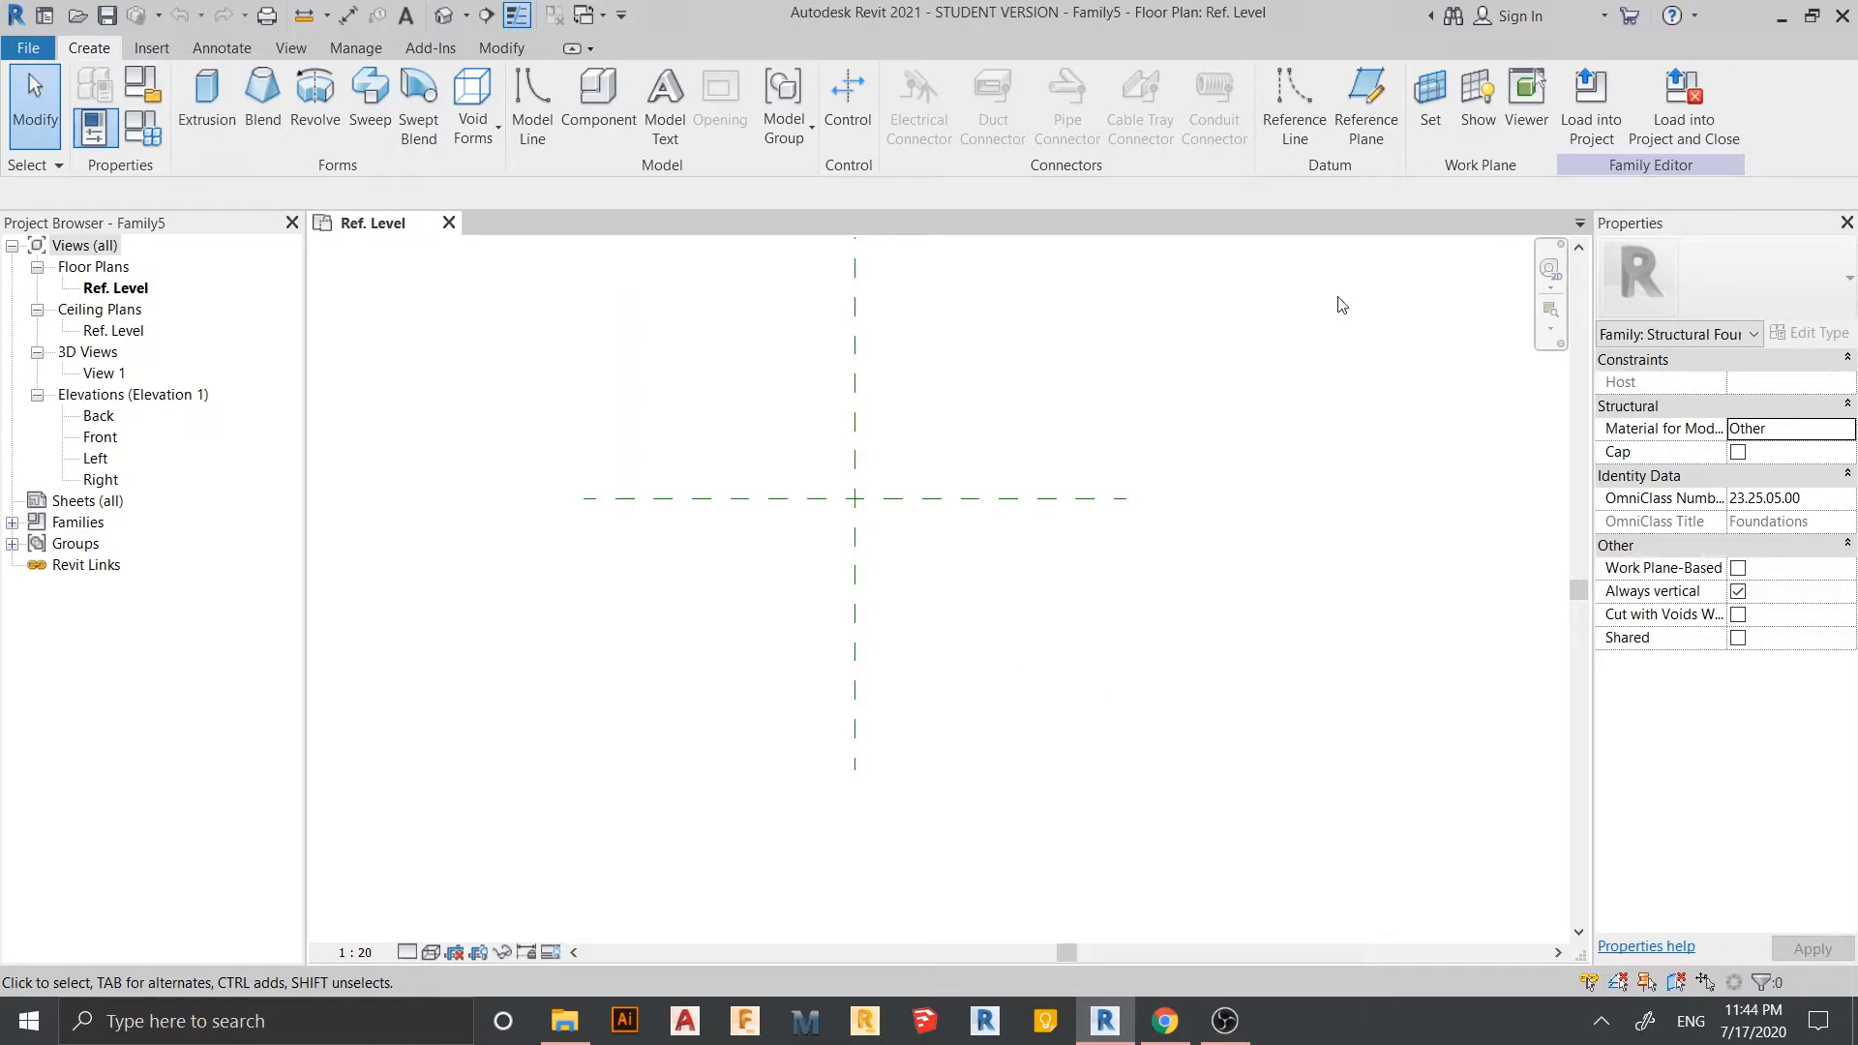
# - Draw two horizontal reference planes, about 600 mm above and about 800 mm below the horizontal centre plane
pyautogui.click(1366, 114)
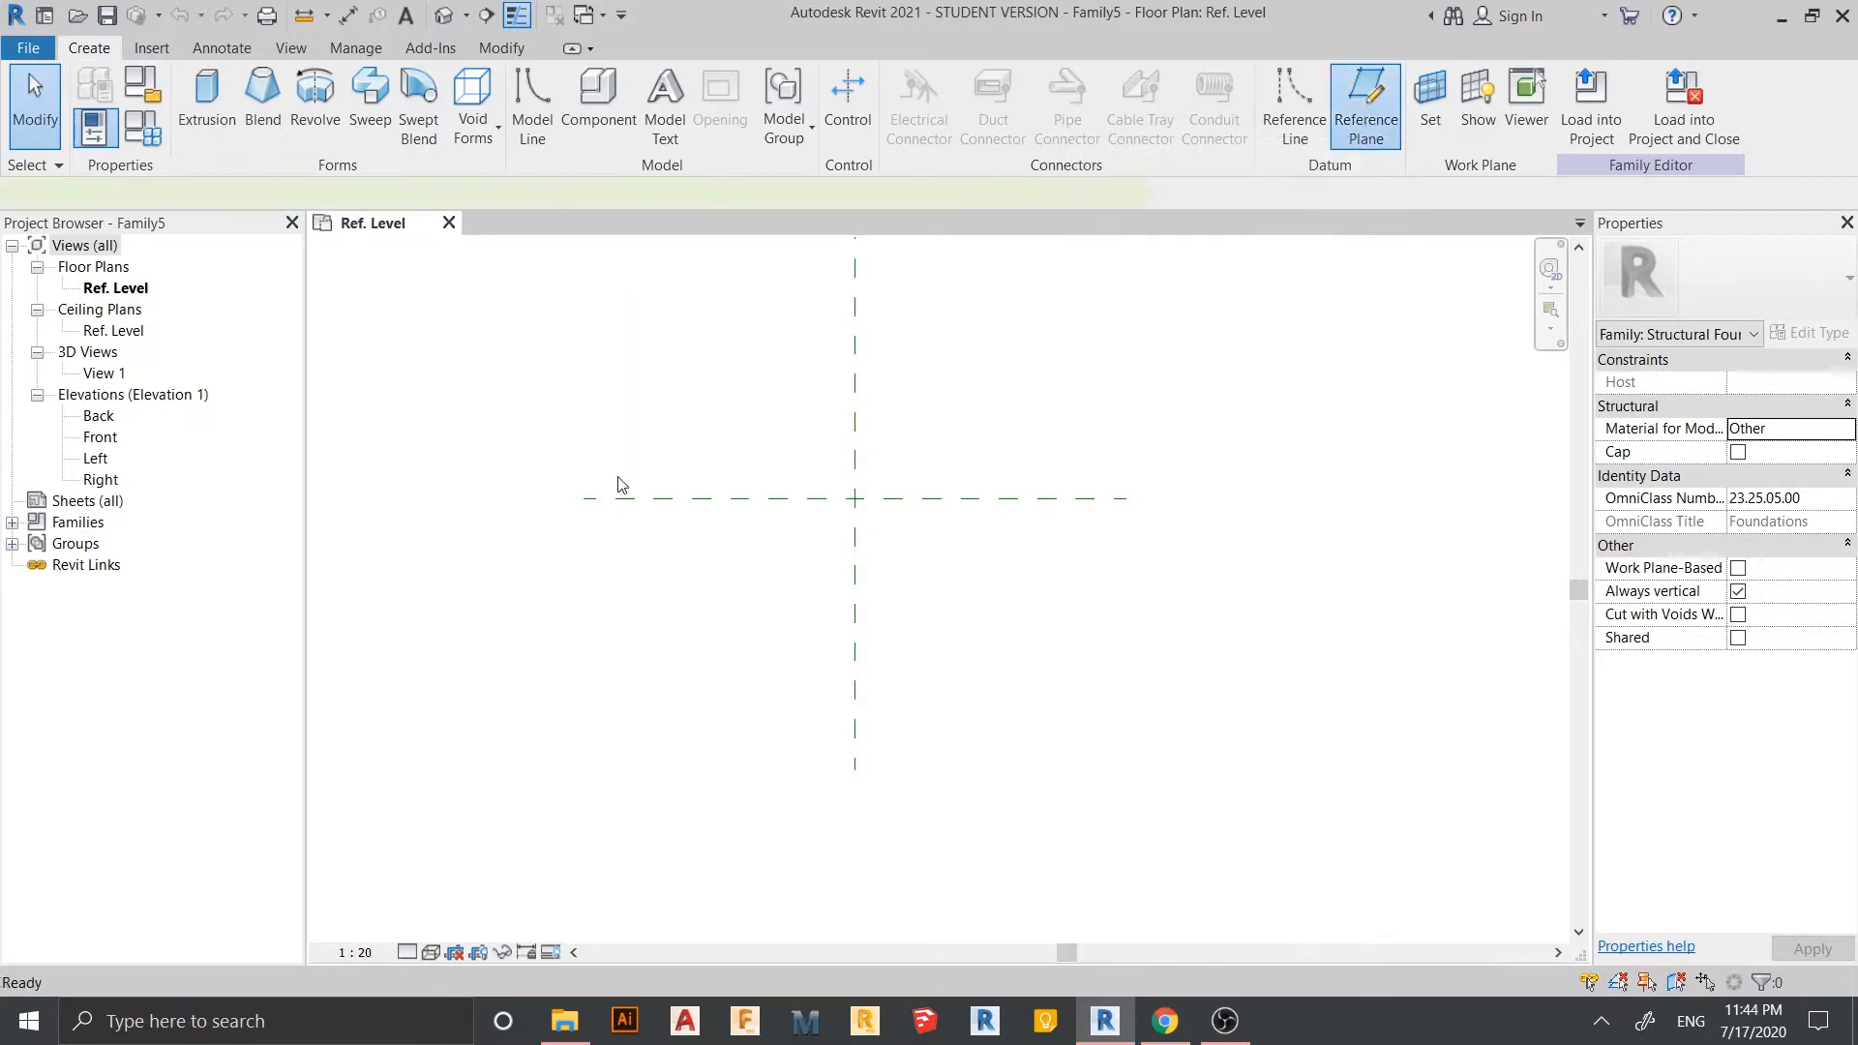
pyautogui.click(582, 390)
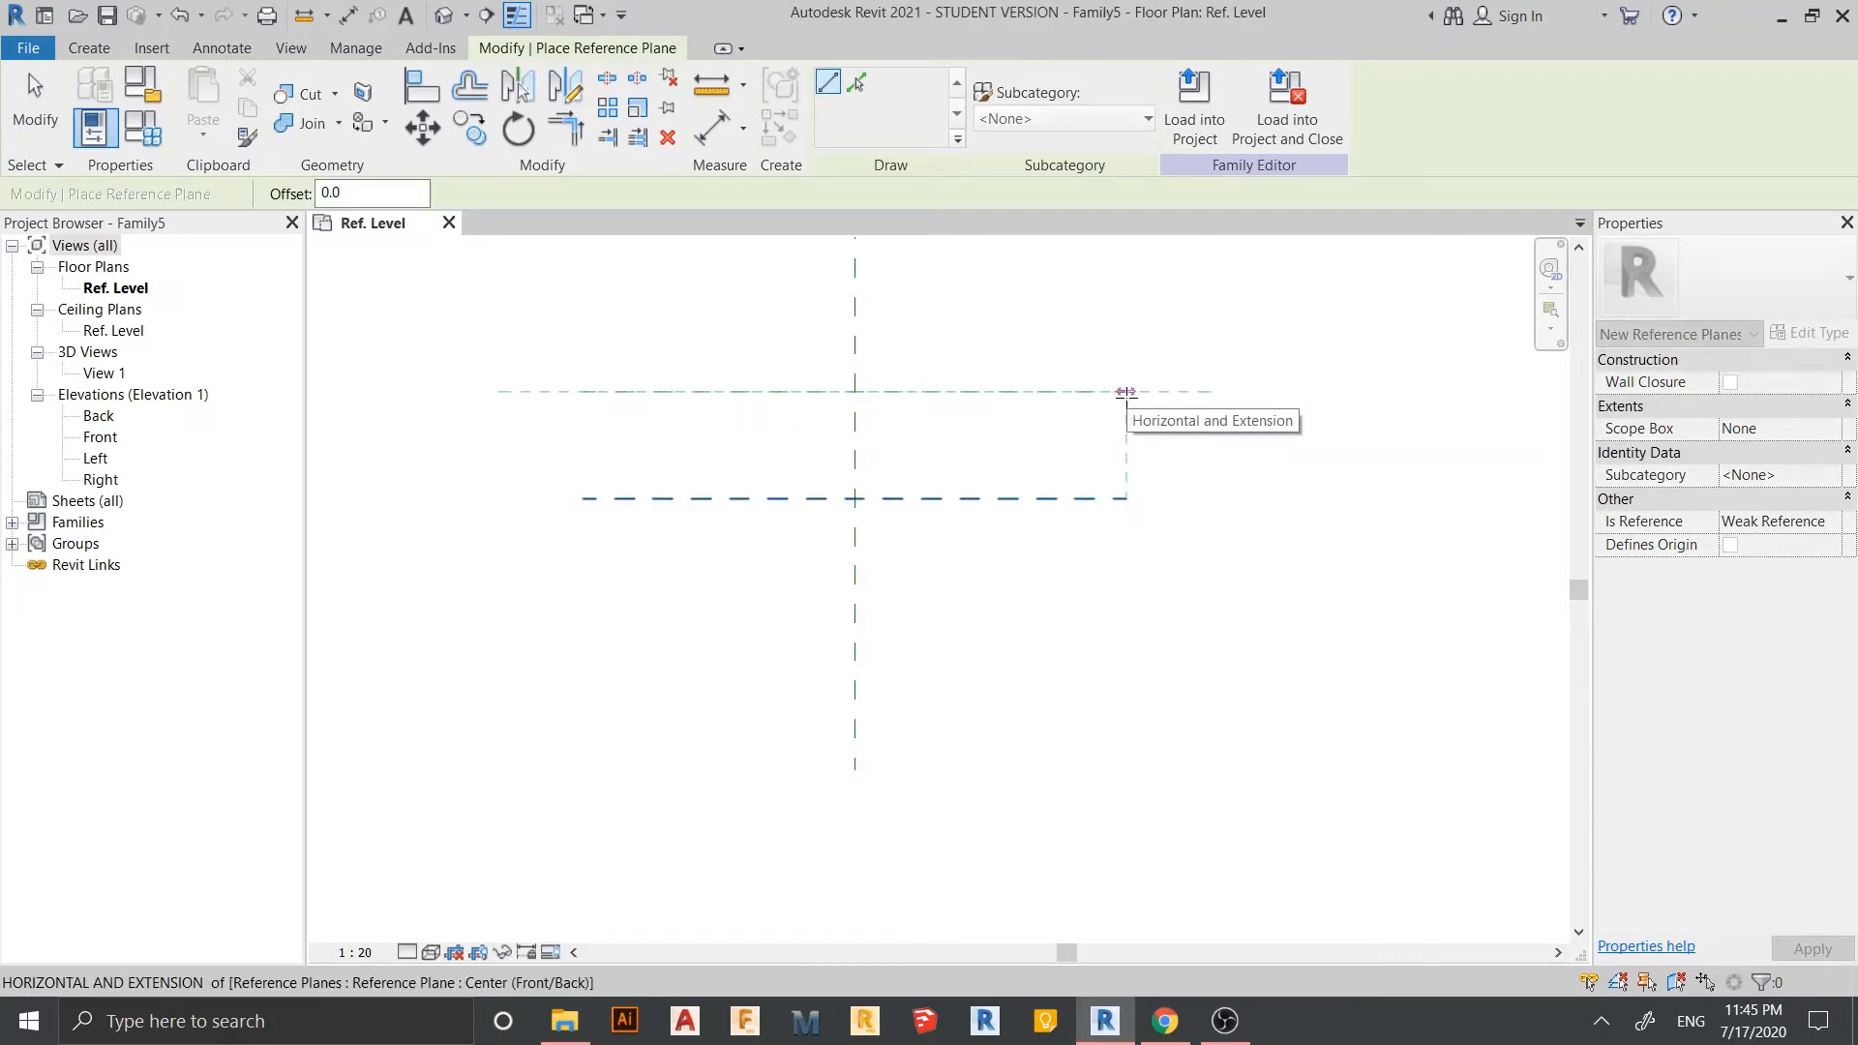
pyautogui.click(1125, 392)
pyautogui.click(1122, 641)
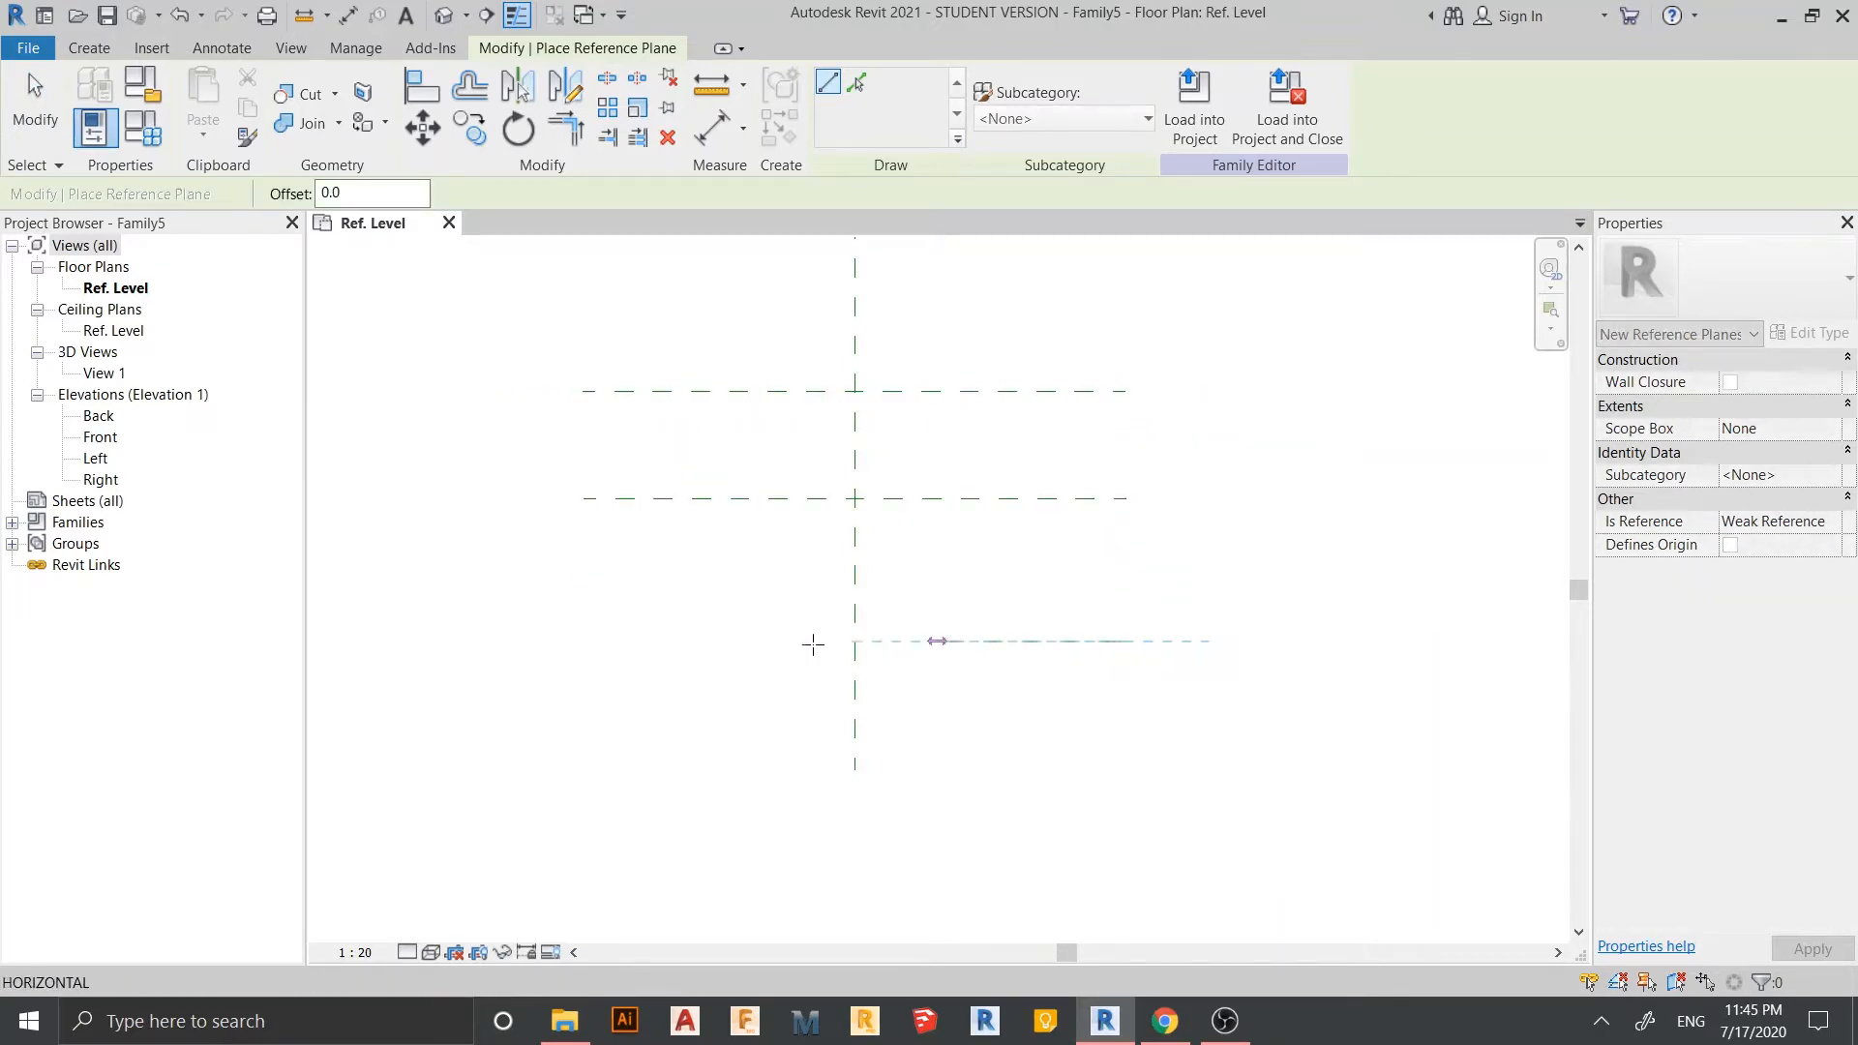
pyautogui.click(582, 641)
# - Draw two vertical reference planes, one about 700 mm to each side of the vertical centre plane
pyautogui.click(854, 770)
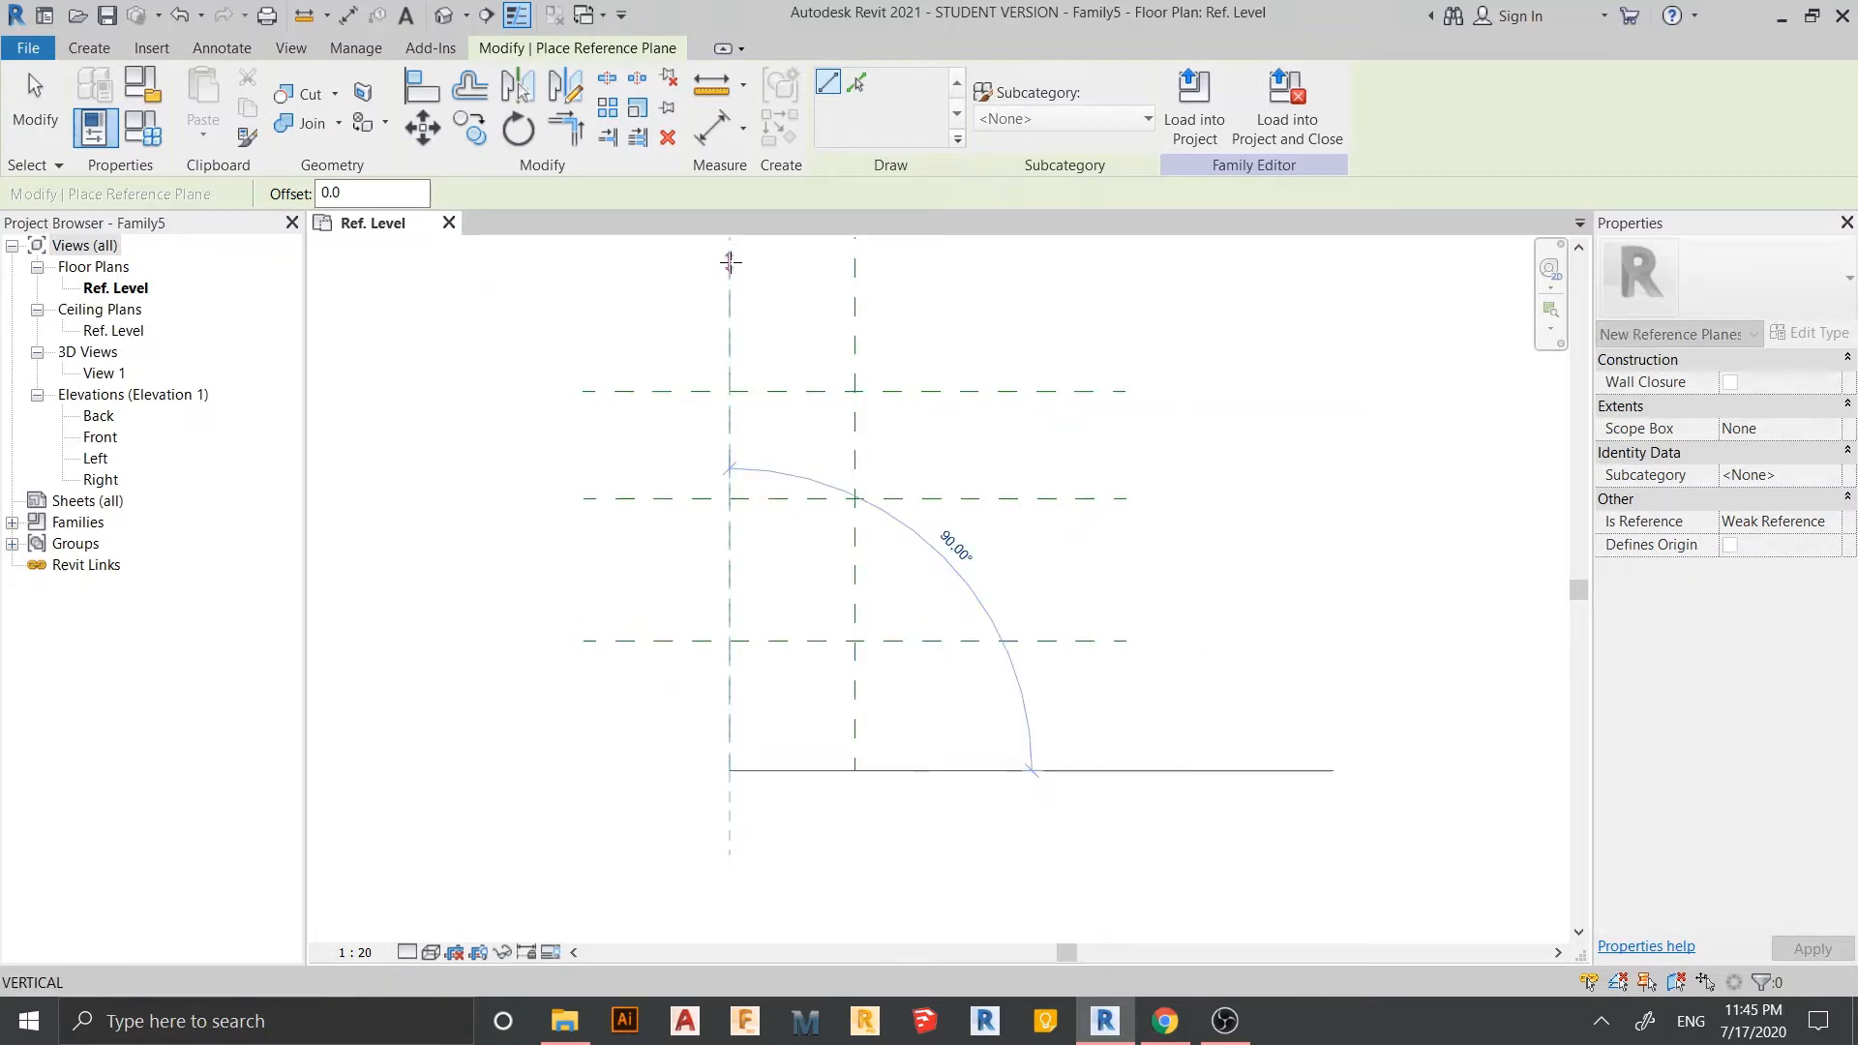
pyautogui.click(730, 261)
pyautogui.click(979, 261)
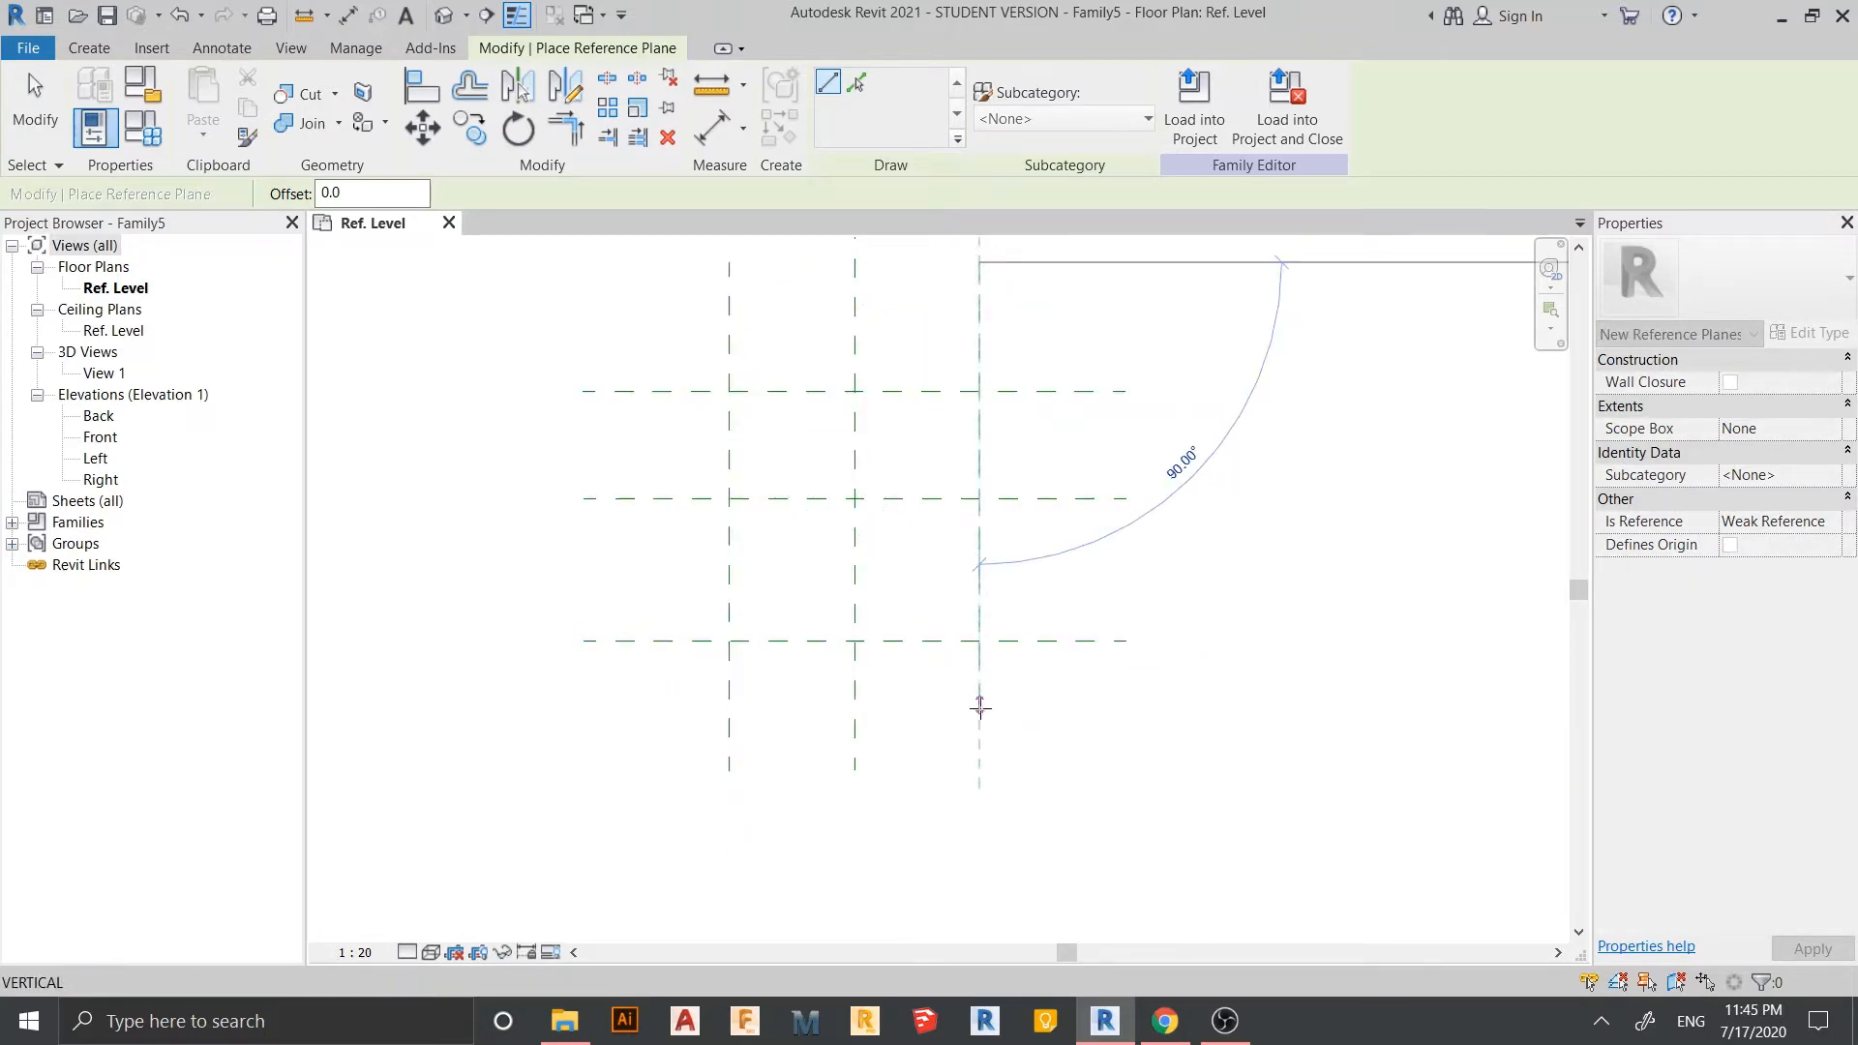
pyautogui.click(979, 770)
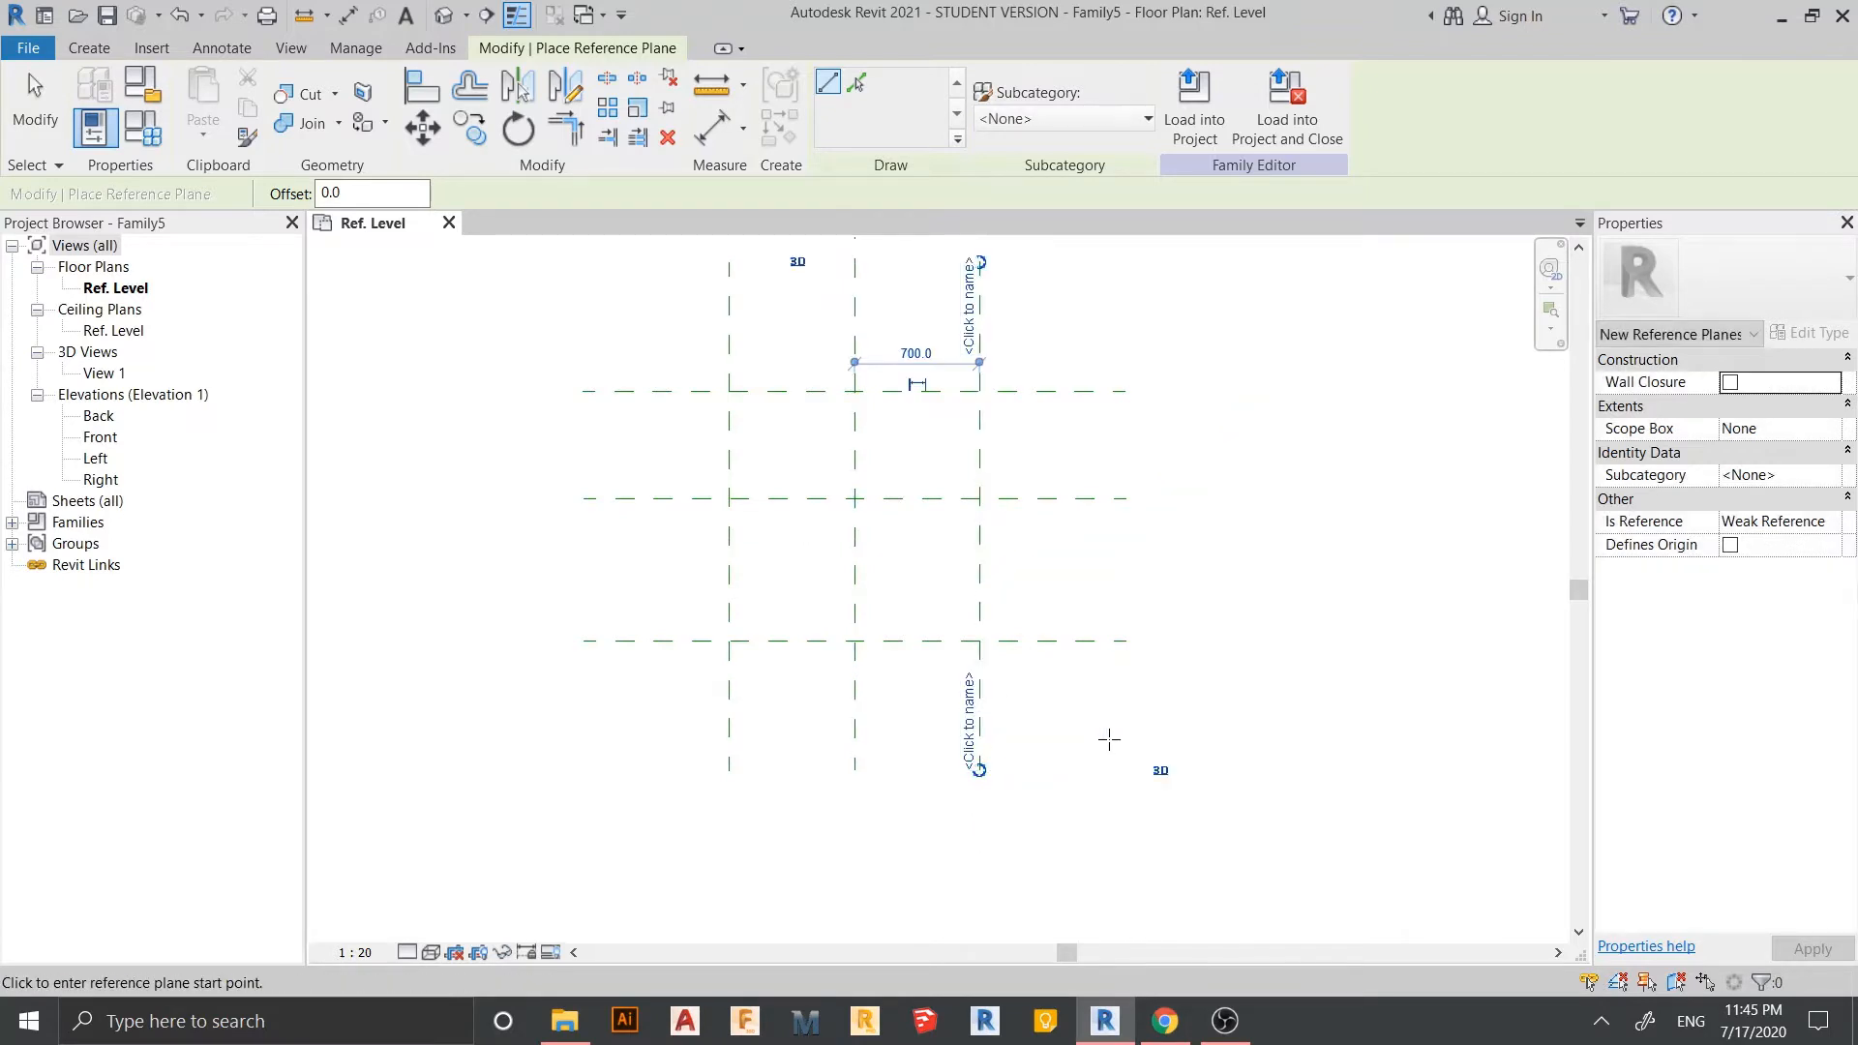
pyautogui.press('Escape')
pyautogui.press('Escape')
# - Place an aligned dimension string across the three horizontal reference planes and constrain its segments to be equal
pyautogui.scroll(-2, 794, 765)
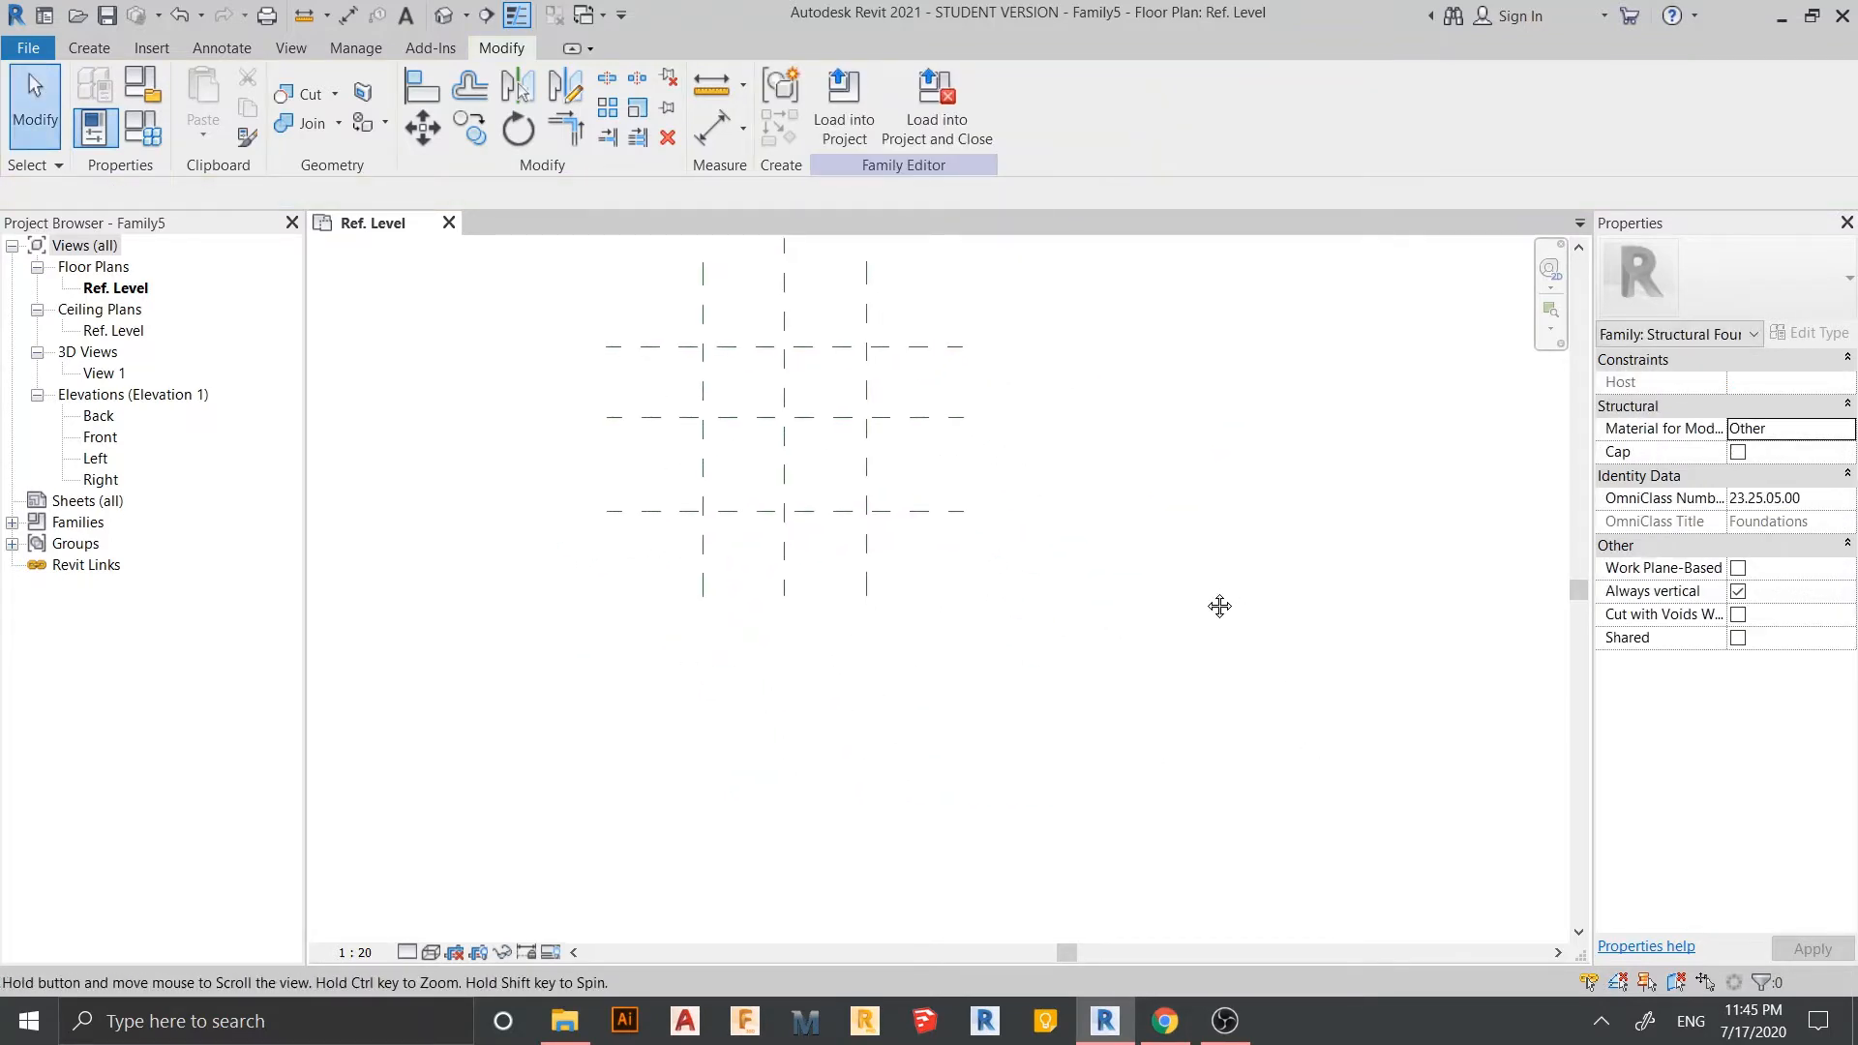
pyautogui.moveTo(1059, 542); pyautogui.dragTo(1144, 635, button='middle')
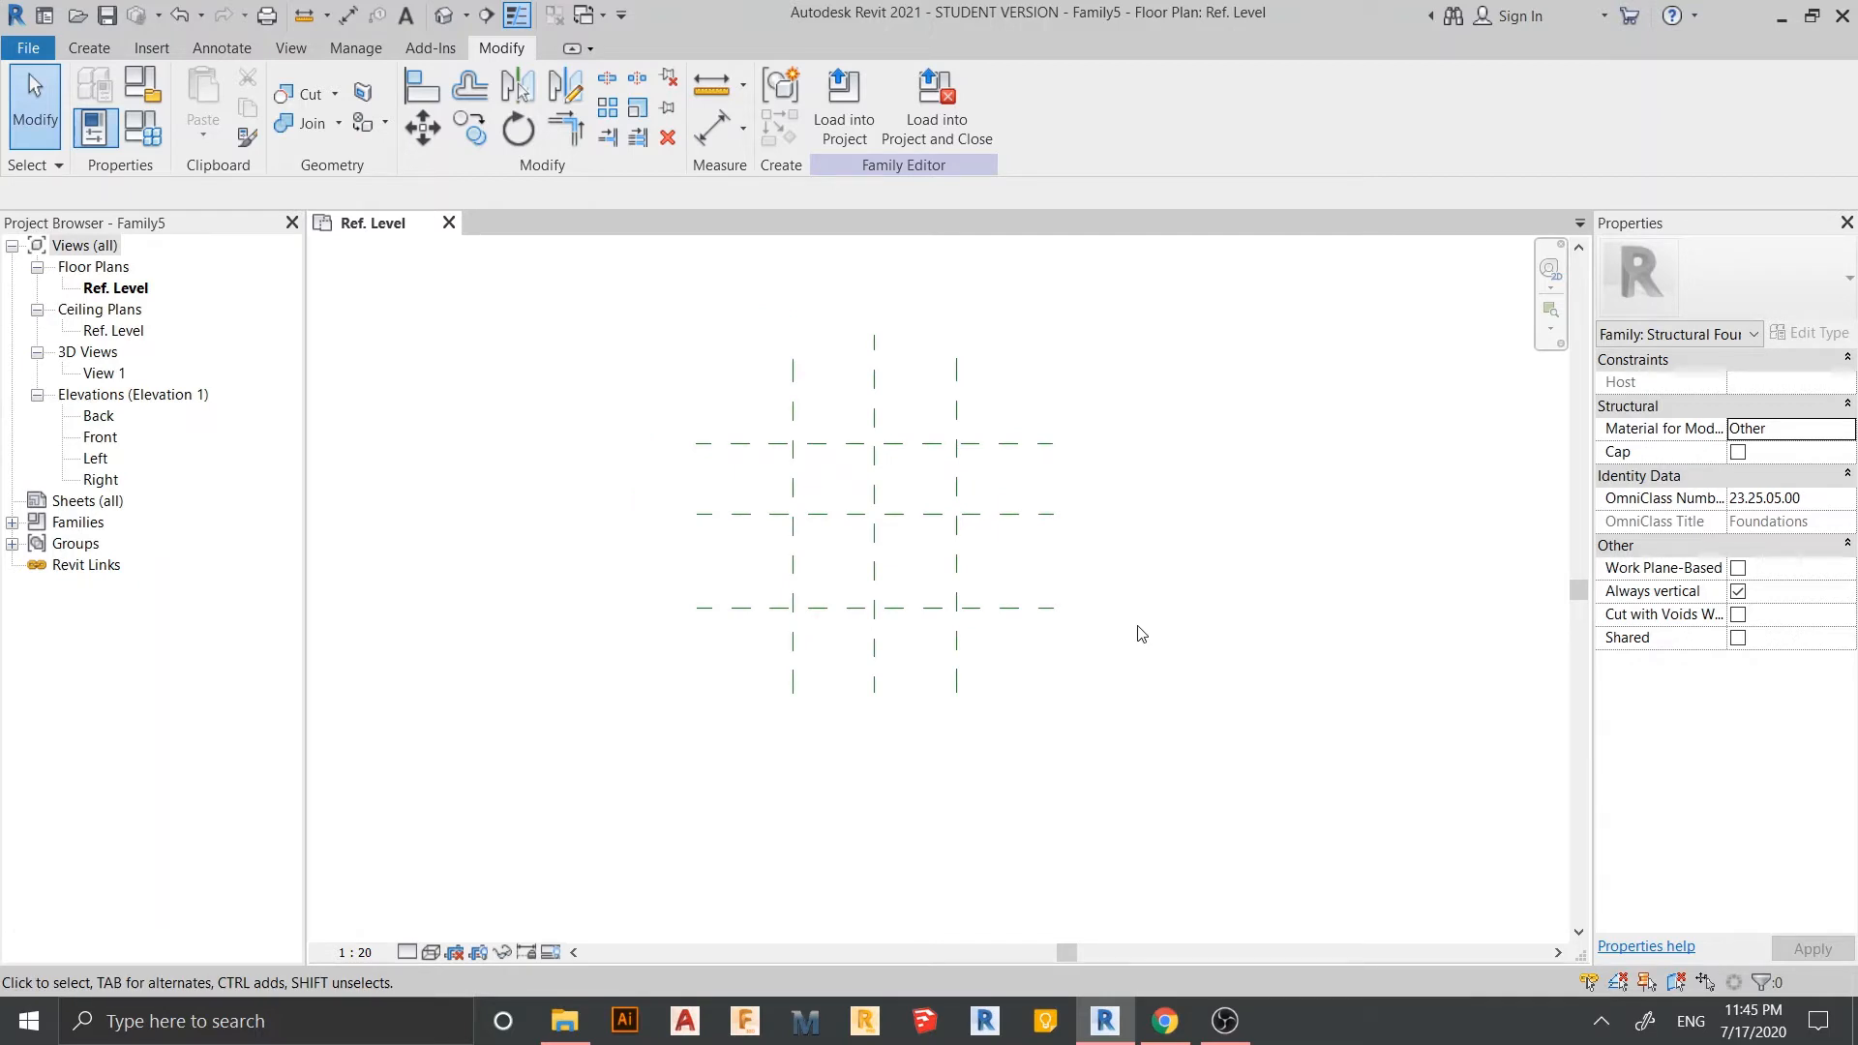
pyautogui.press('d')
pyautogui.press('i')
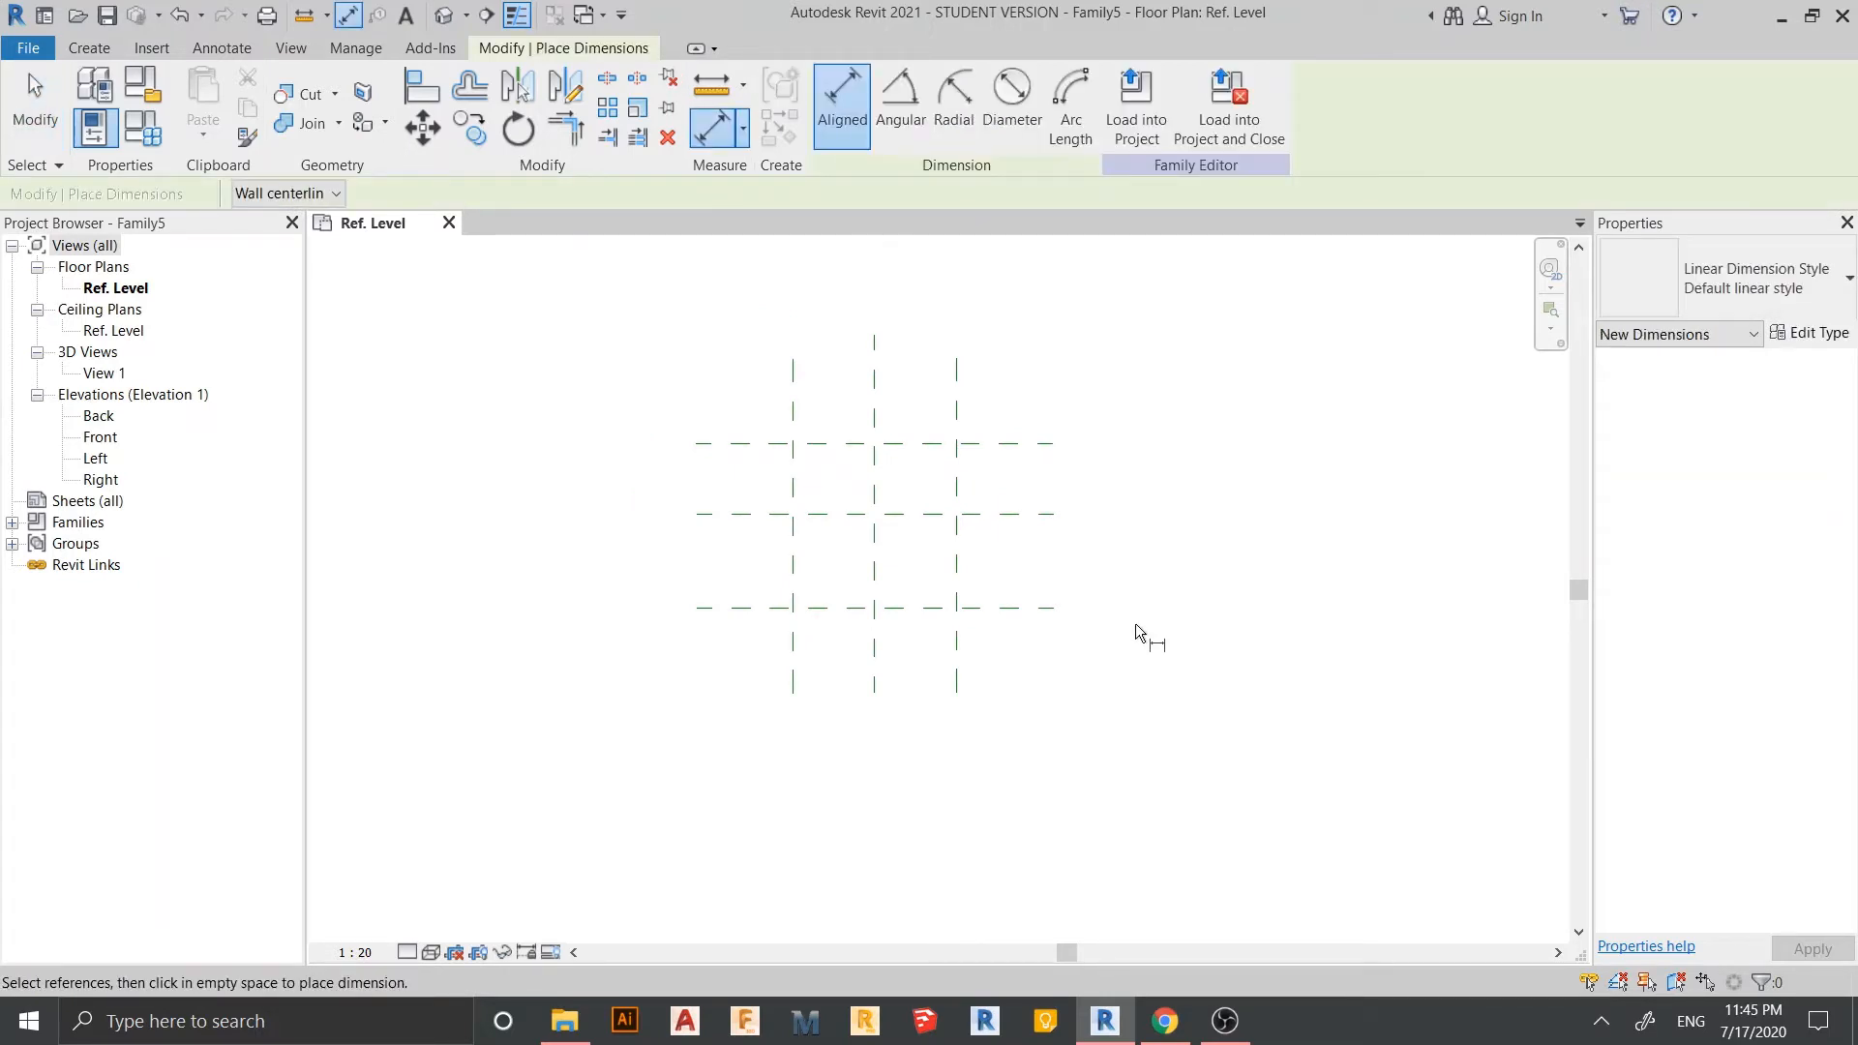
pyautogui.scroll(2, 693, 677)
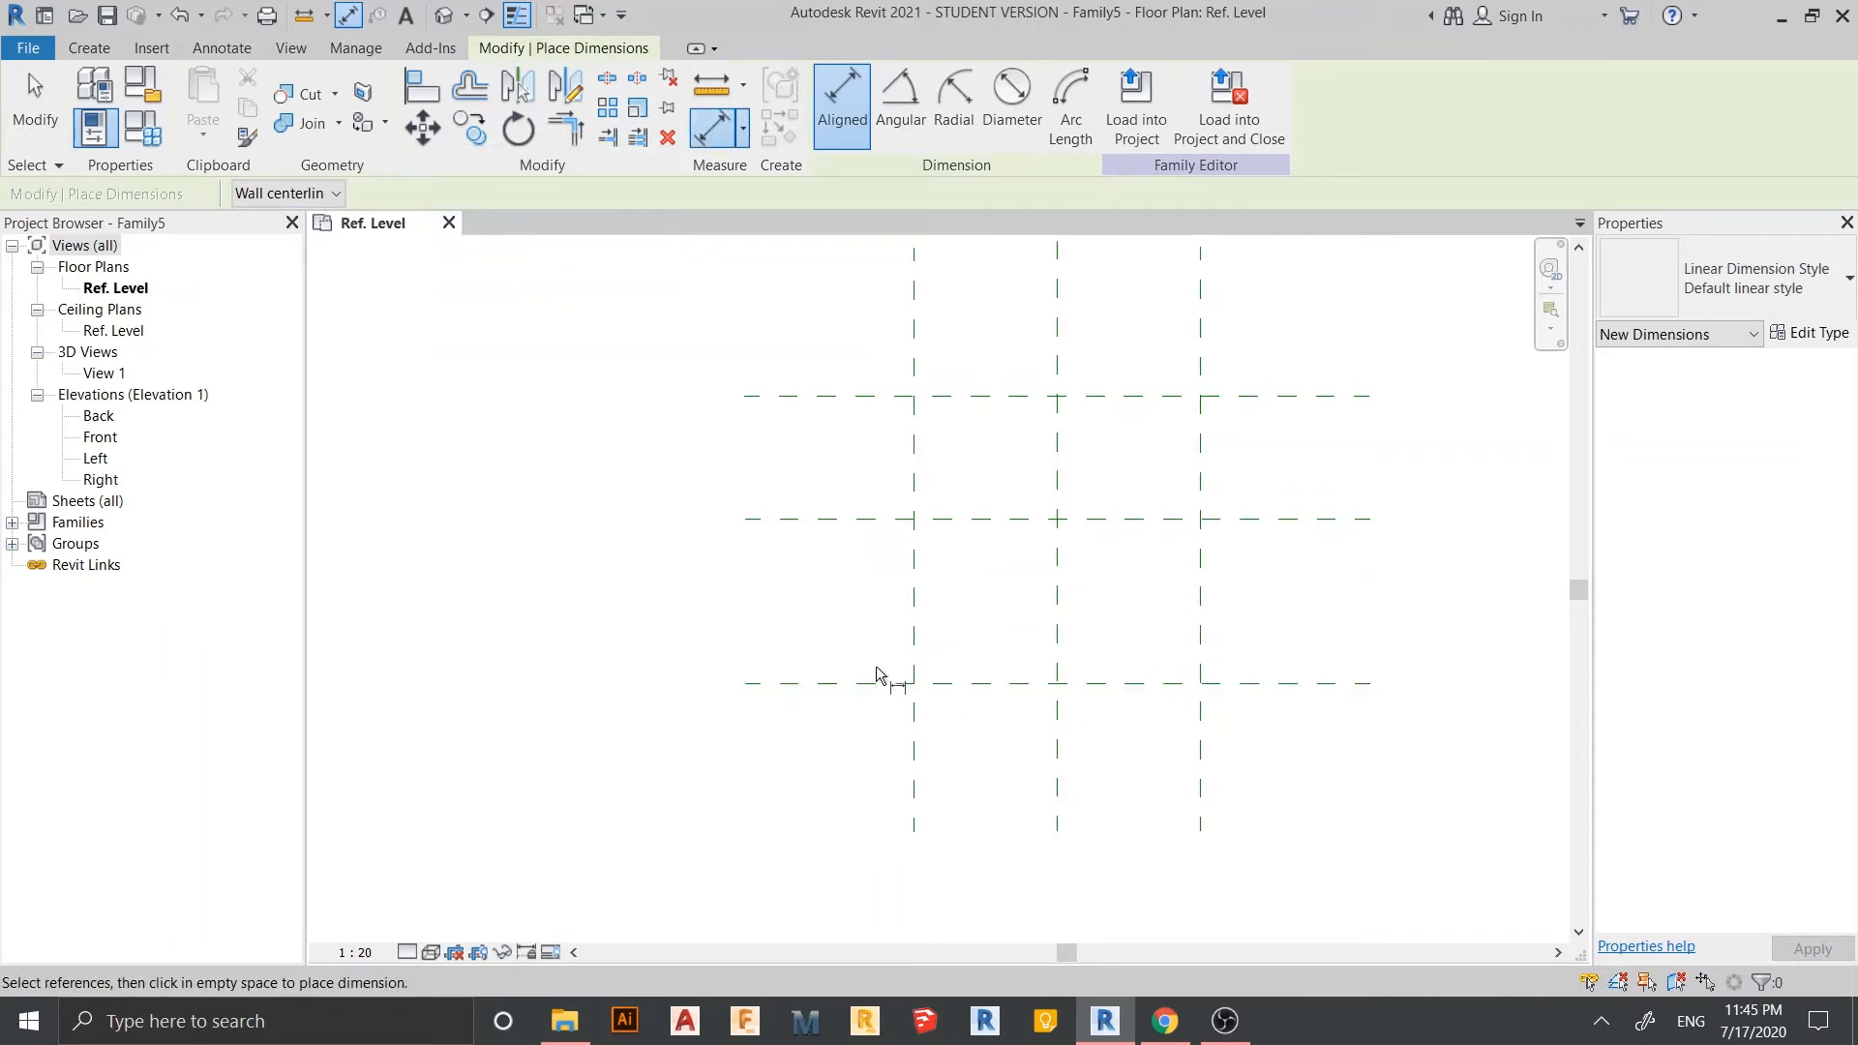
pyautogui.click(877, 677)
pyautogui.click(868, 519)
pyautogui.click(861, 394)
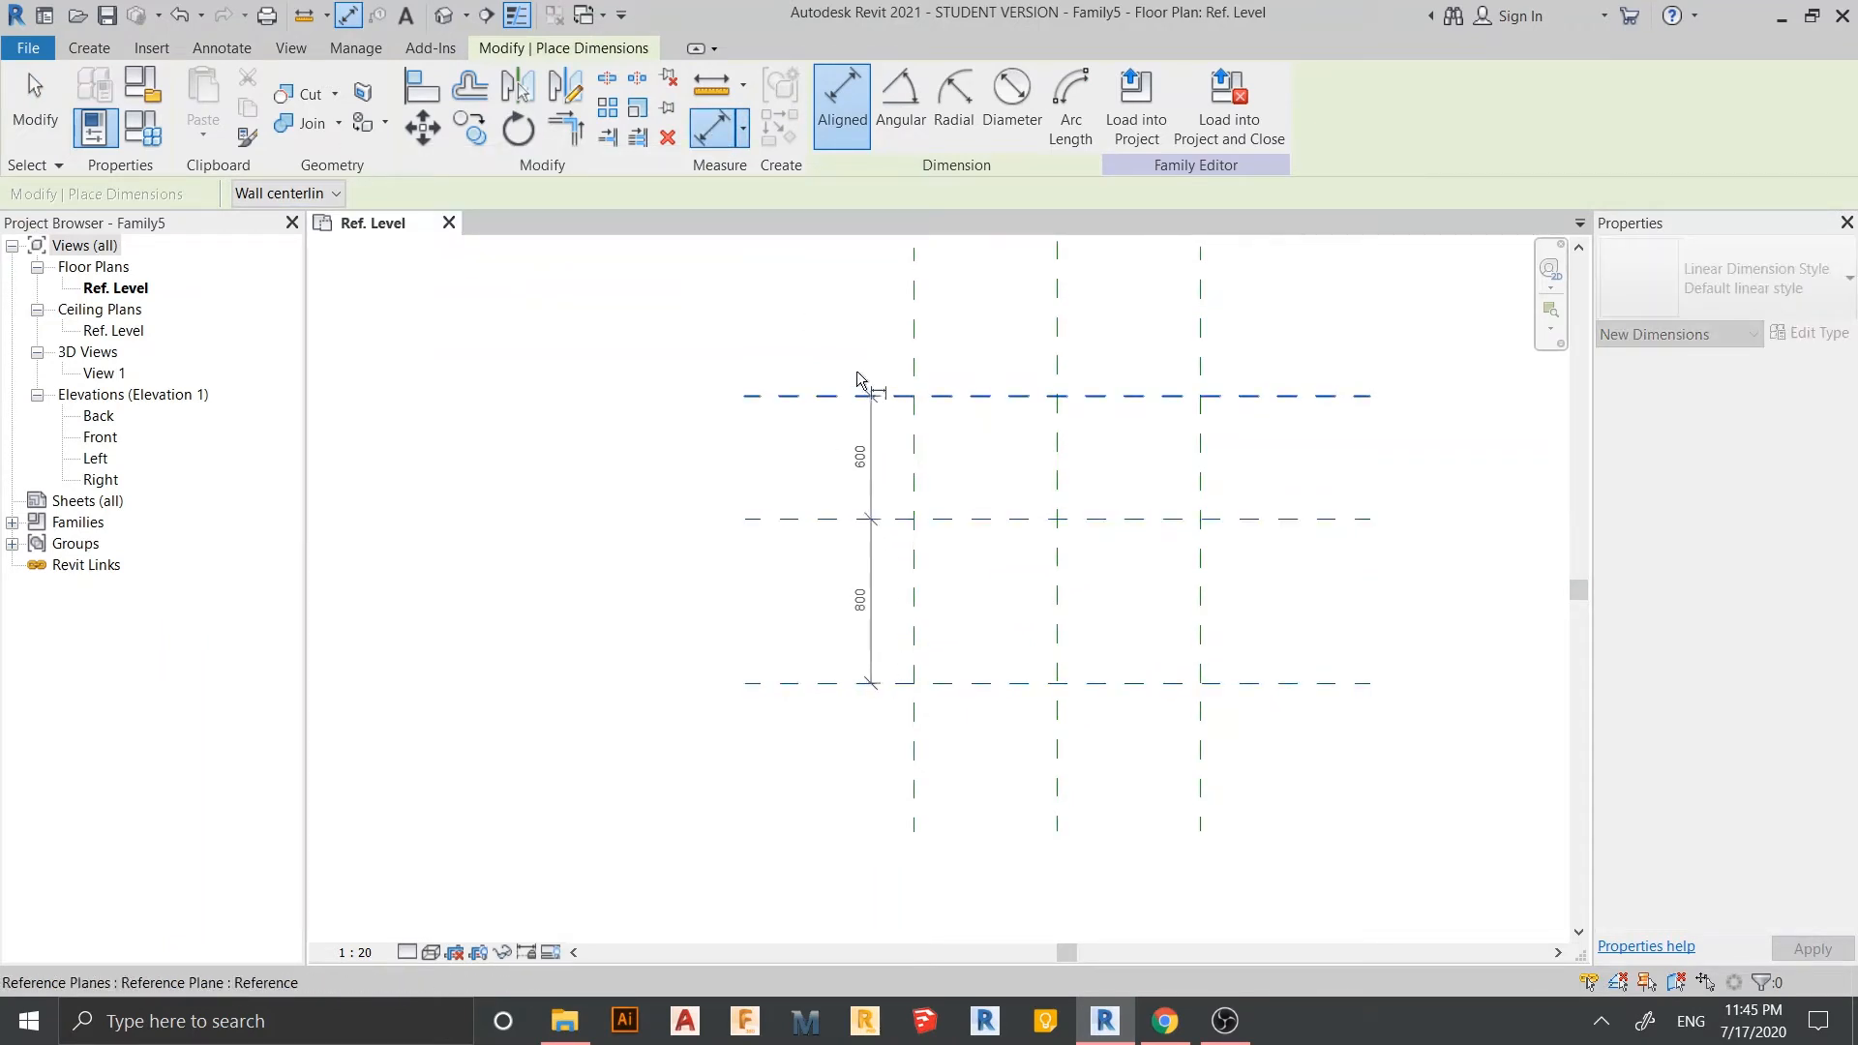
pyautogui.click(844, 376)
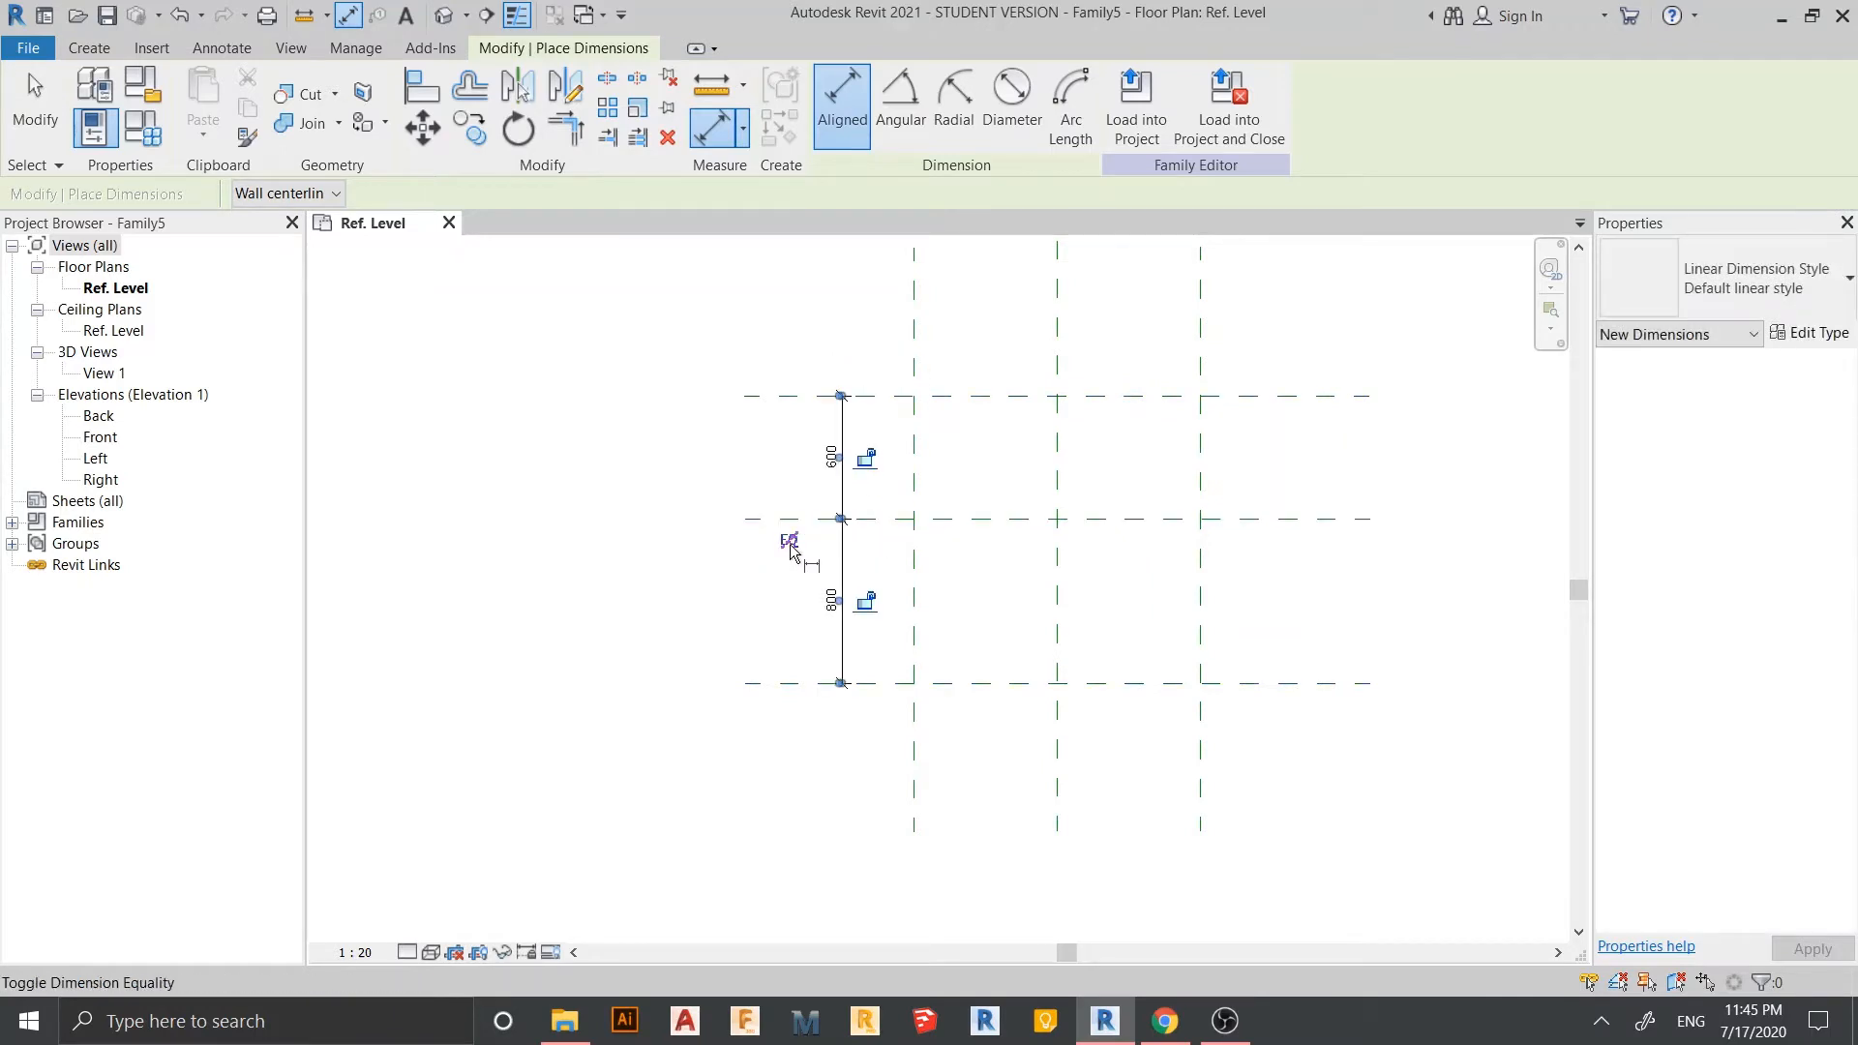
pyautogui.click(790, 540)
# - Add an overall aligned dimension between the two outer horizontal reference planes
pyautogui.click(788, 641)
pyautogui.click(802, 396)
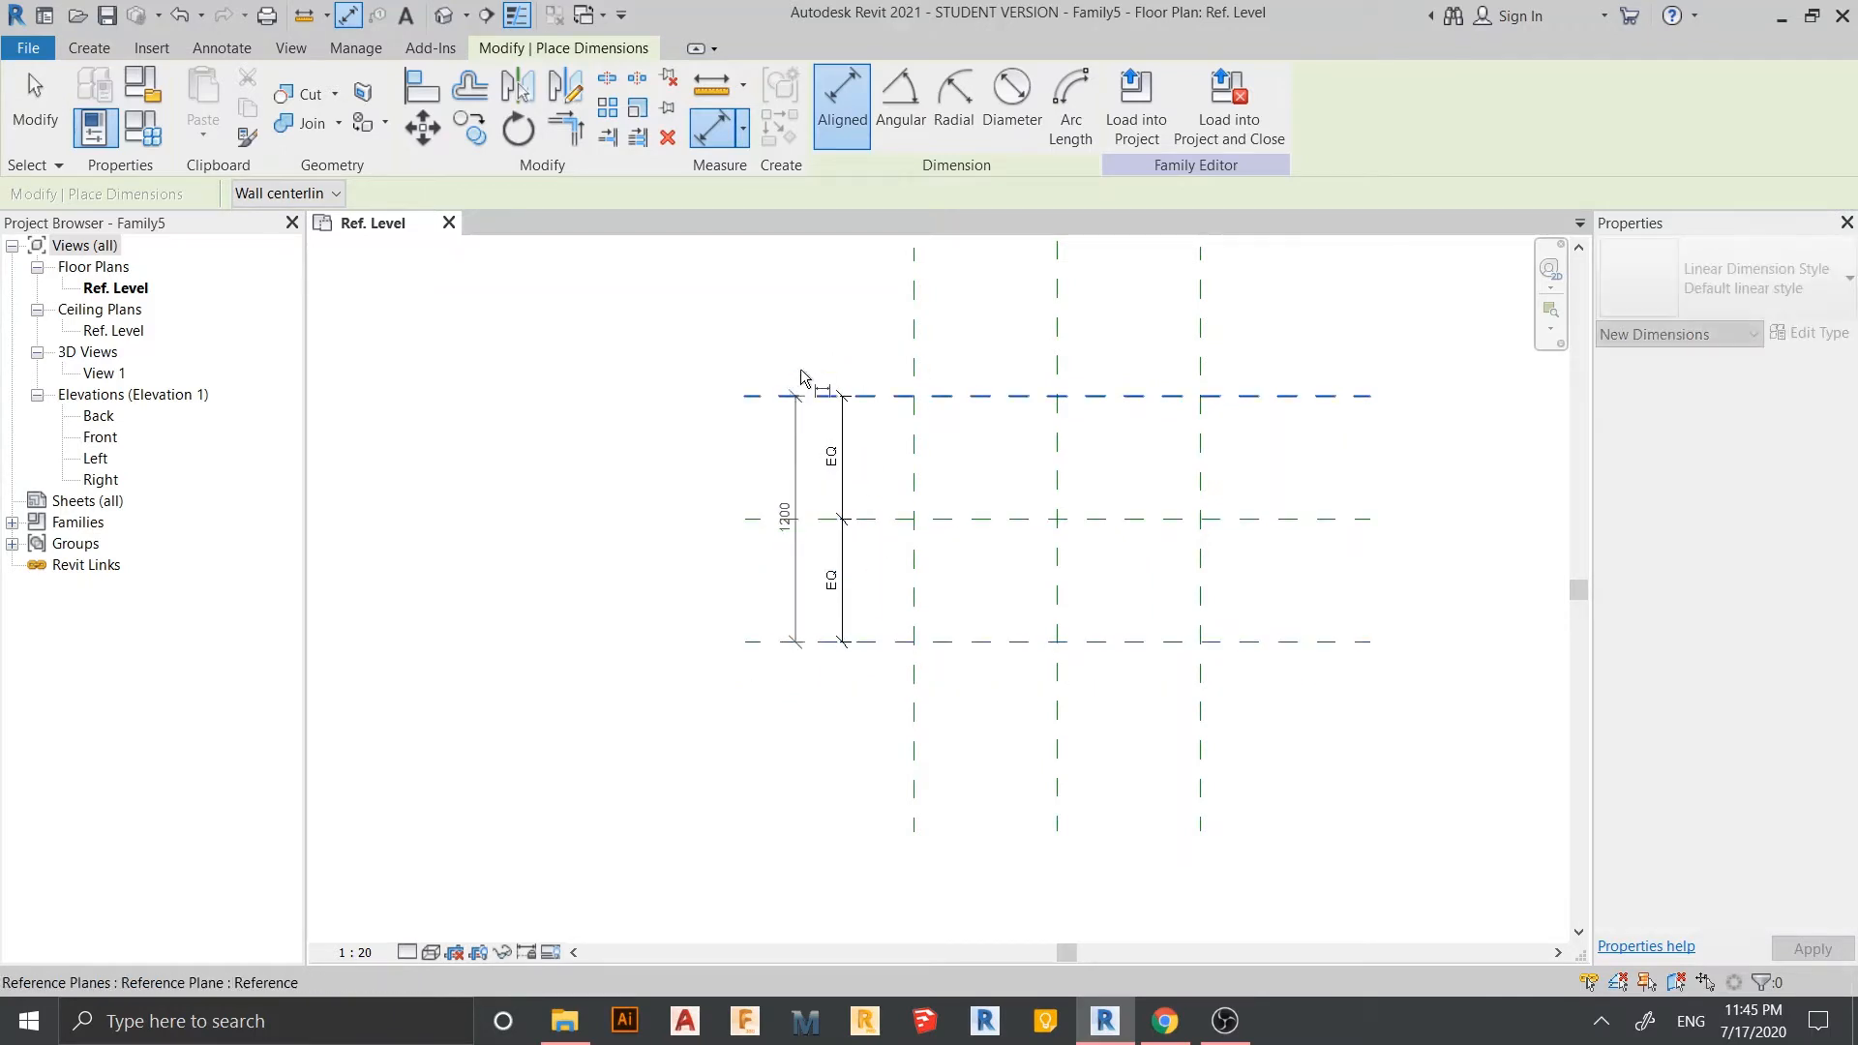
pyautogui.click(806, 484)
# - Place an aligned dimension string across the three vertical reference planes and constrain its segments to be equal
pyautogui.click(914, 360)
pyautogui.click(1057, 362)
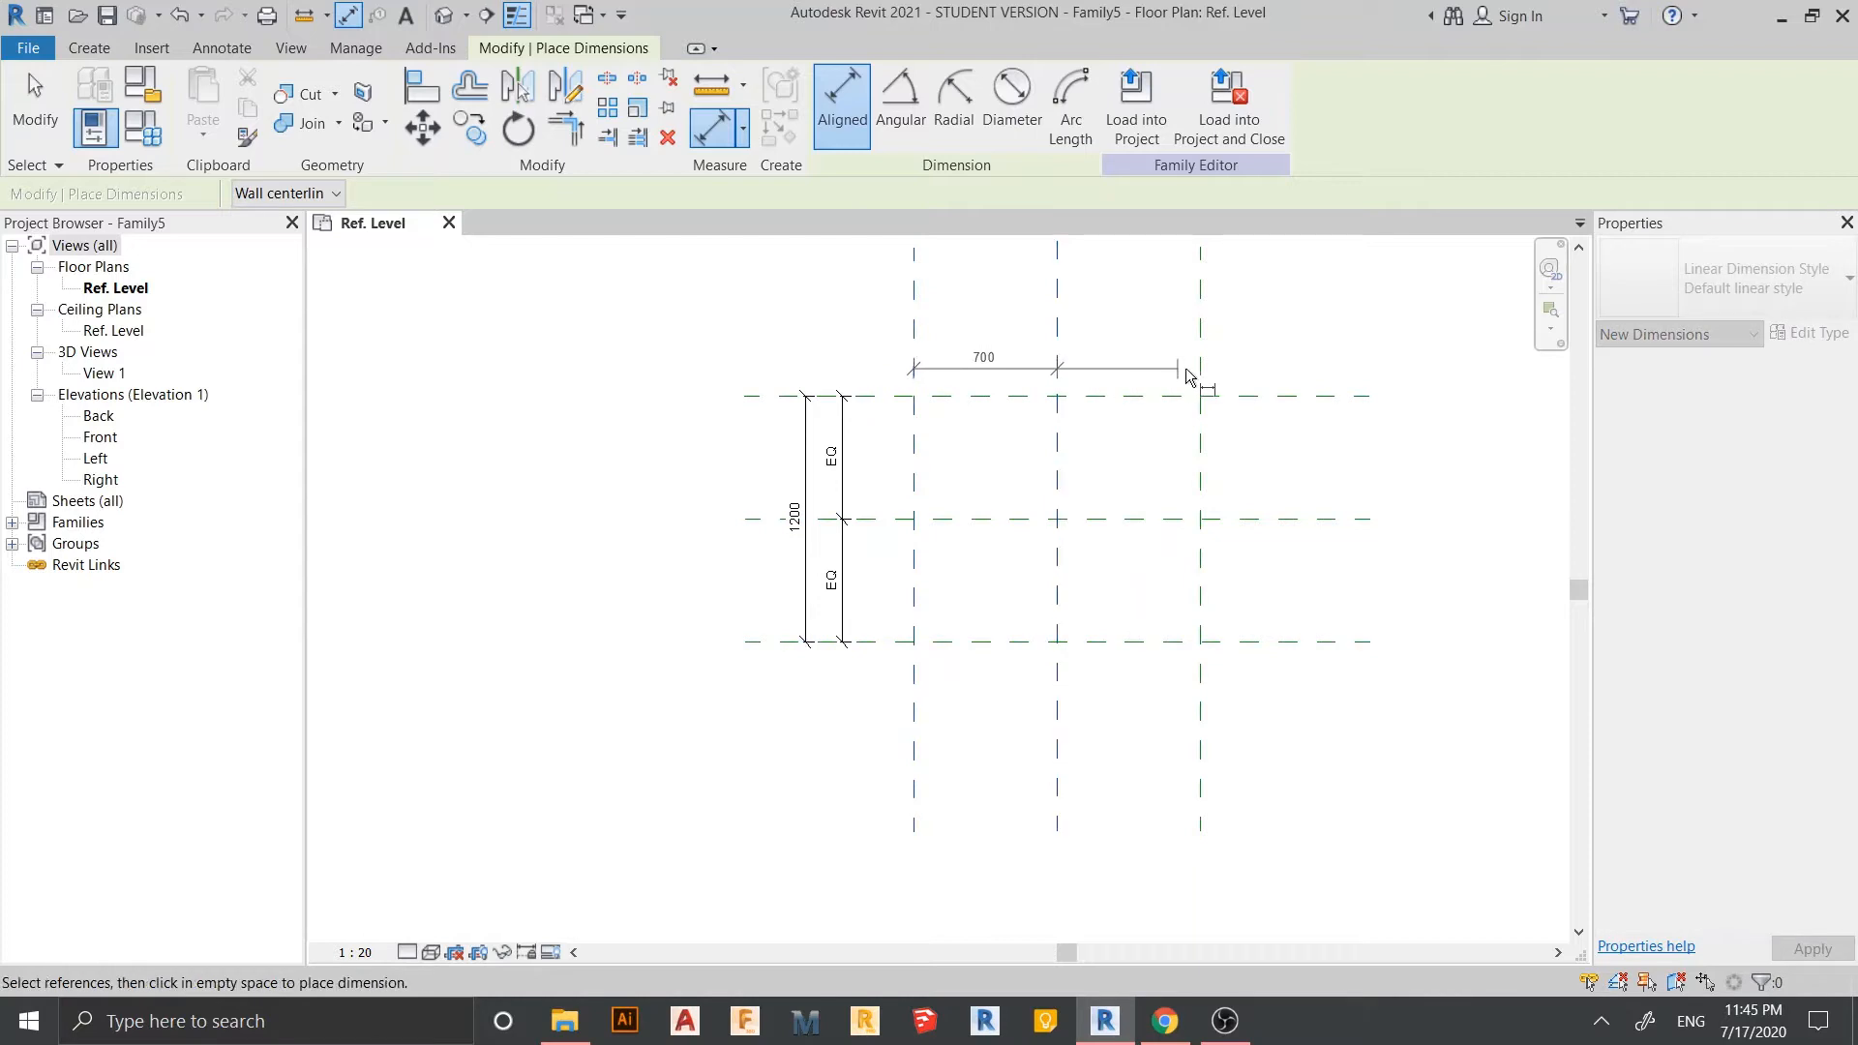
pyautogui.click(1201, 369)
pyautogui.click(1248, 349)
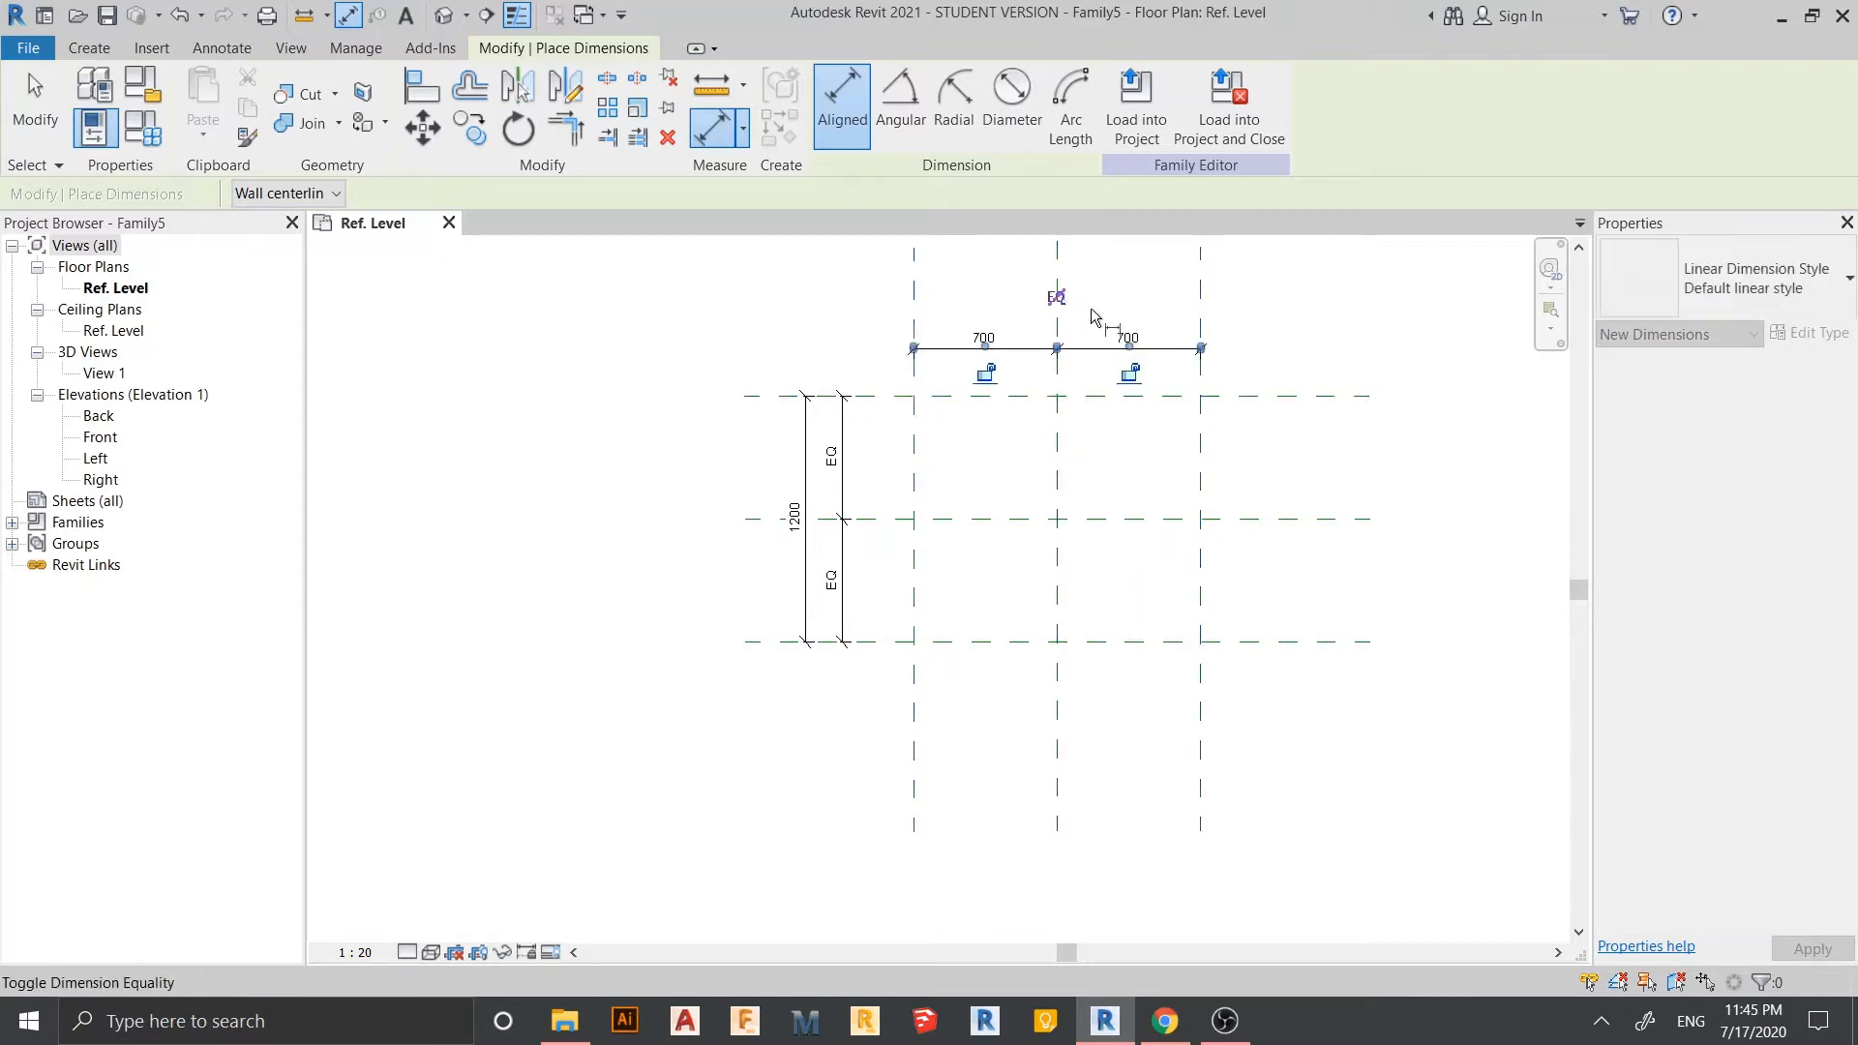
pyautogui.click(1057, 297)
# - Add an overall aligned dimension between the two outer vertical reference planes above the equality string
pyautogui.moveTo(968, 320); pyautogui.dragTo(840, 471, button='middle')
pyautogui.click(787, 461)
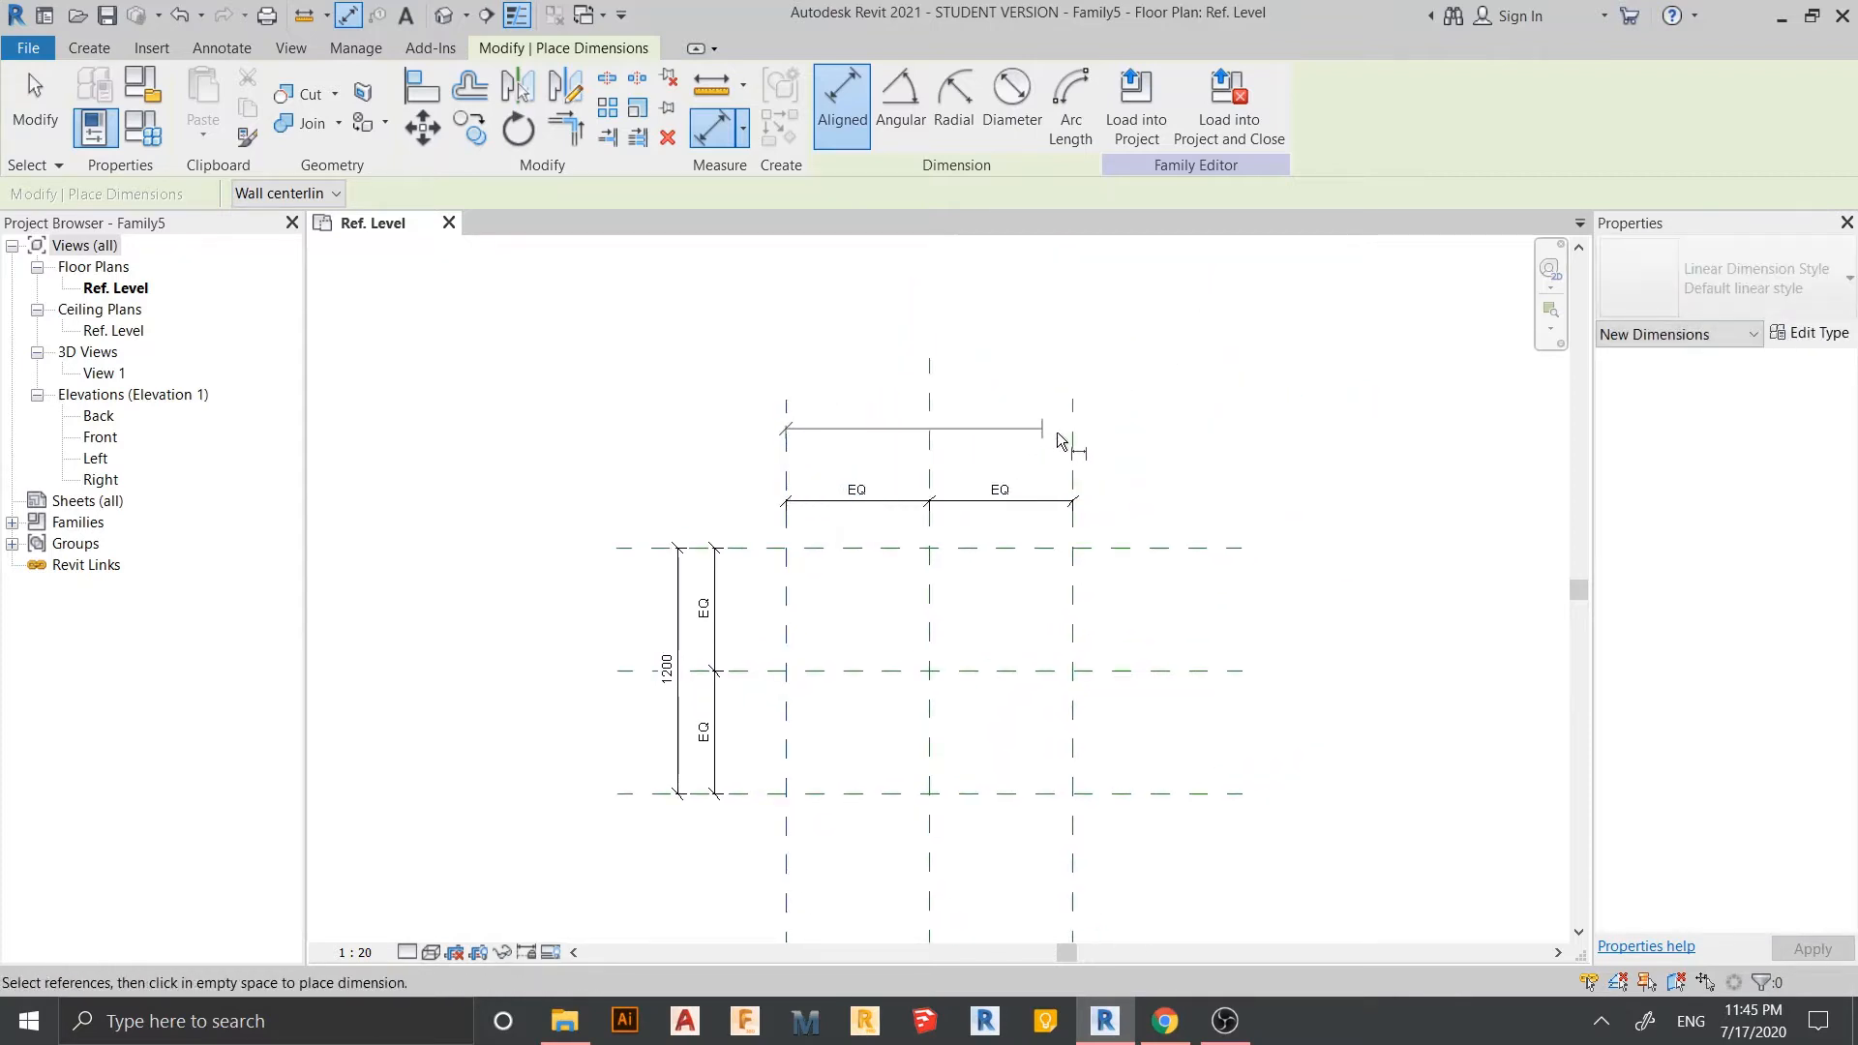
pyautogui.click(1071, 435)
pyautogui.press('Escape')
pyautogui.press('Escape')
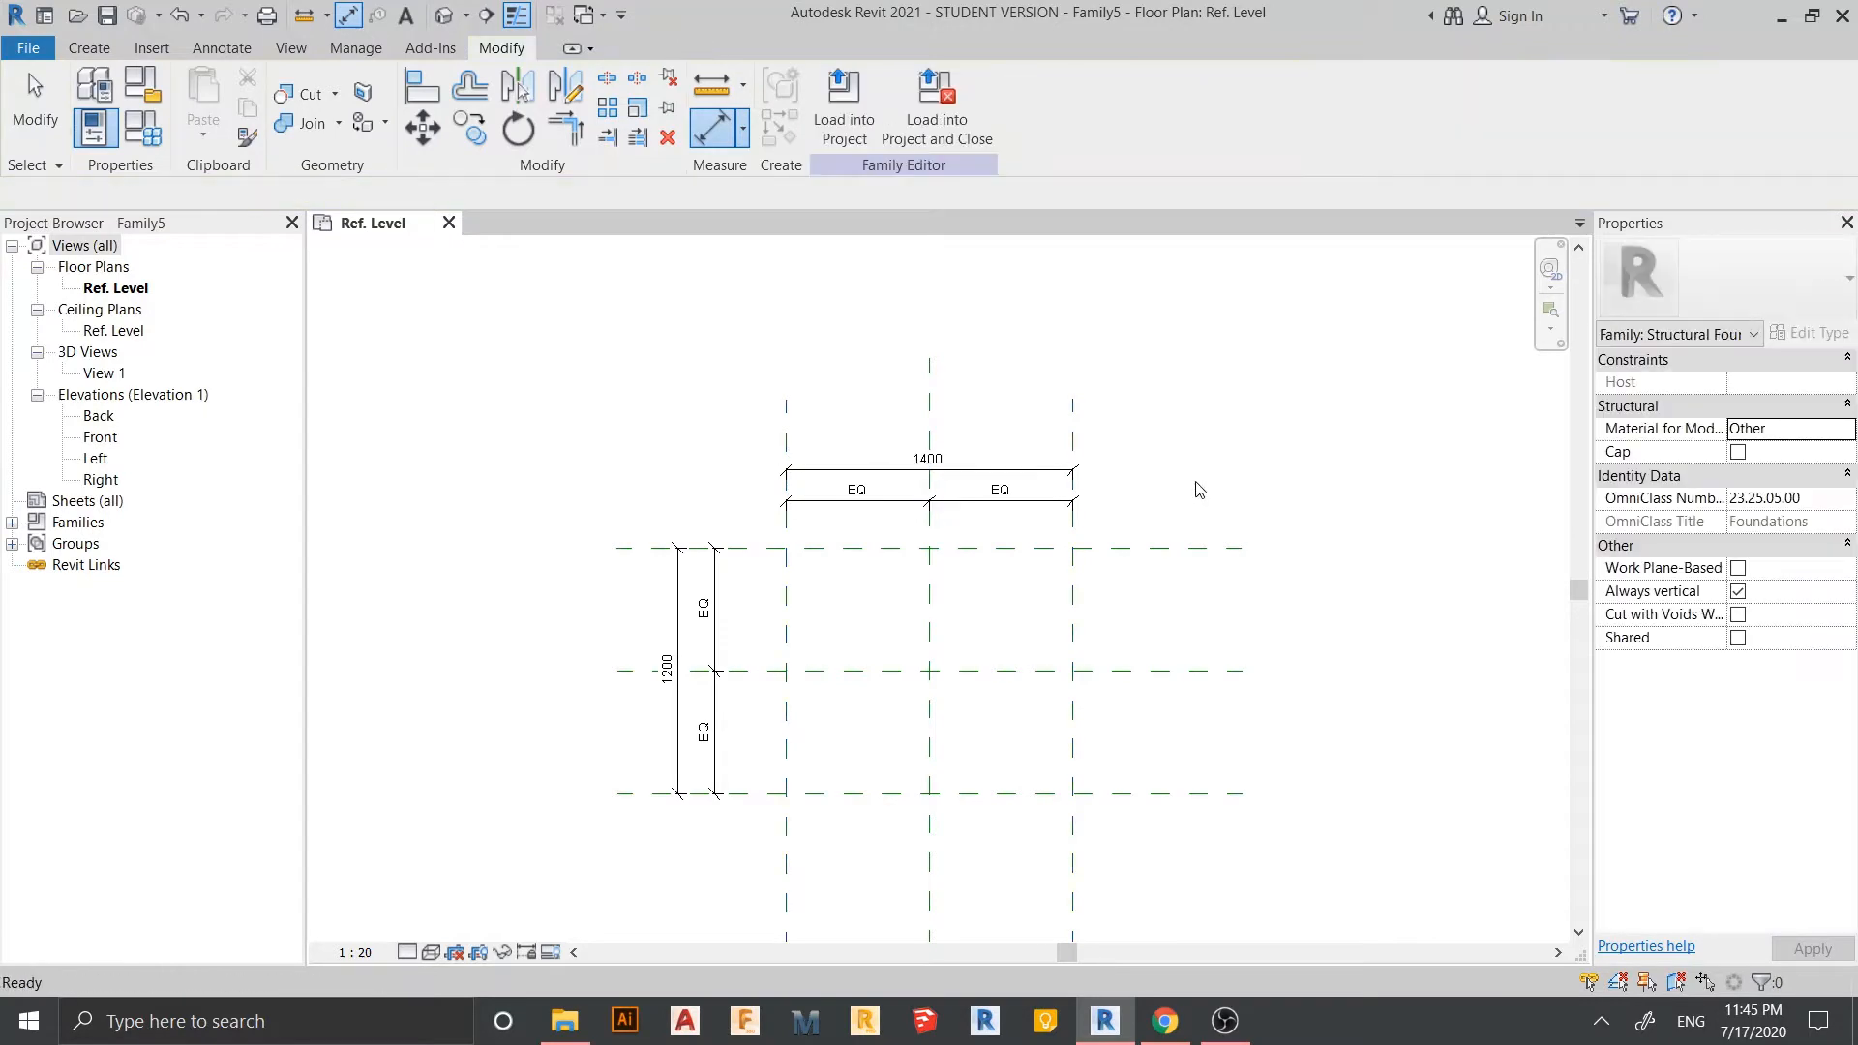
# - Label the overall dimension between the outer vertical reference planes with the Length parameter
pyautogui.scroll(-2, 1119, 539)
pyautogui.moveTo(940, 678); pyautogui.dragTo(803, 523, button='middle')
pyautogui.scroll(3, 959, 581)
pyautogui.scroll(1, 833, 510)
pyautogui.moveTo(833, 510); pyautogui.dragTo(869, 736, button='middle')
pyautogui.scroll(1, 962, 520)
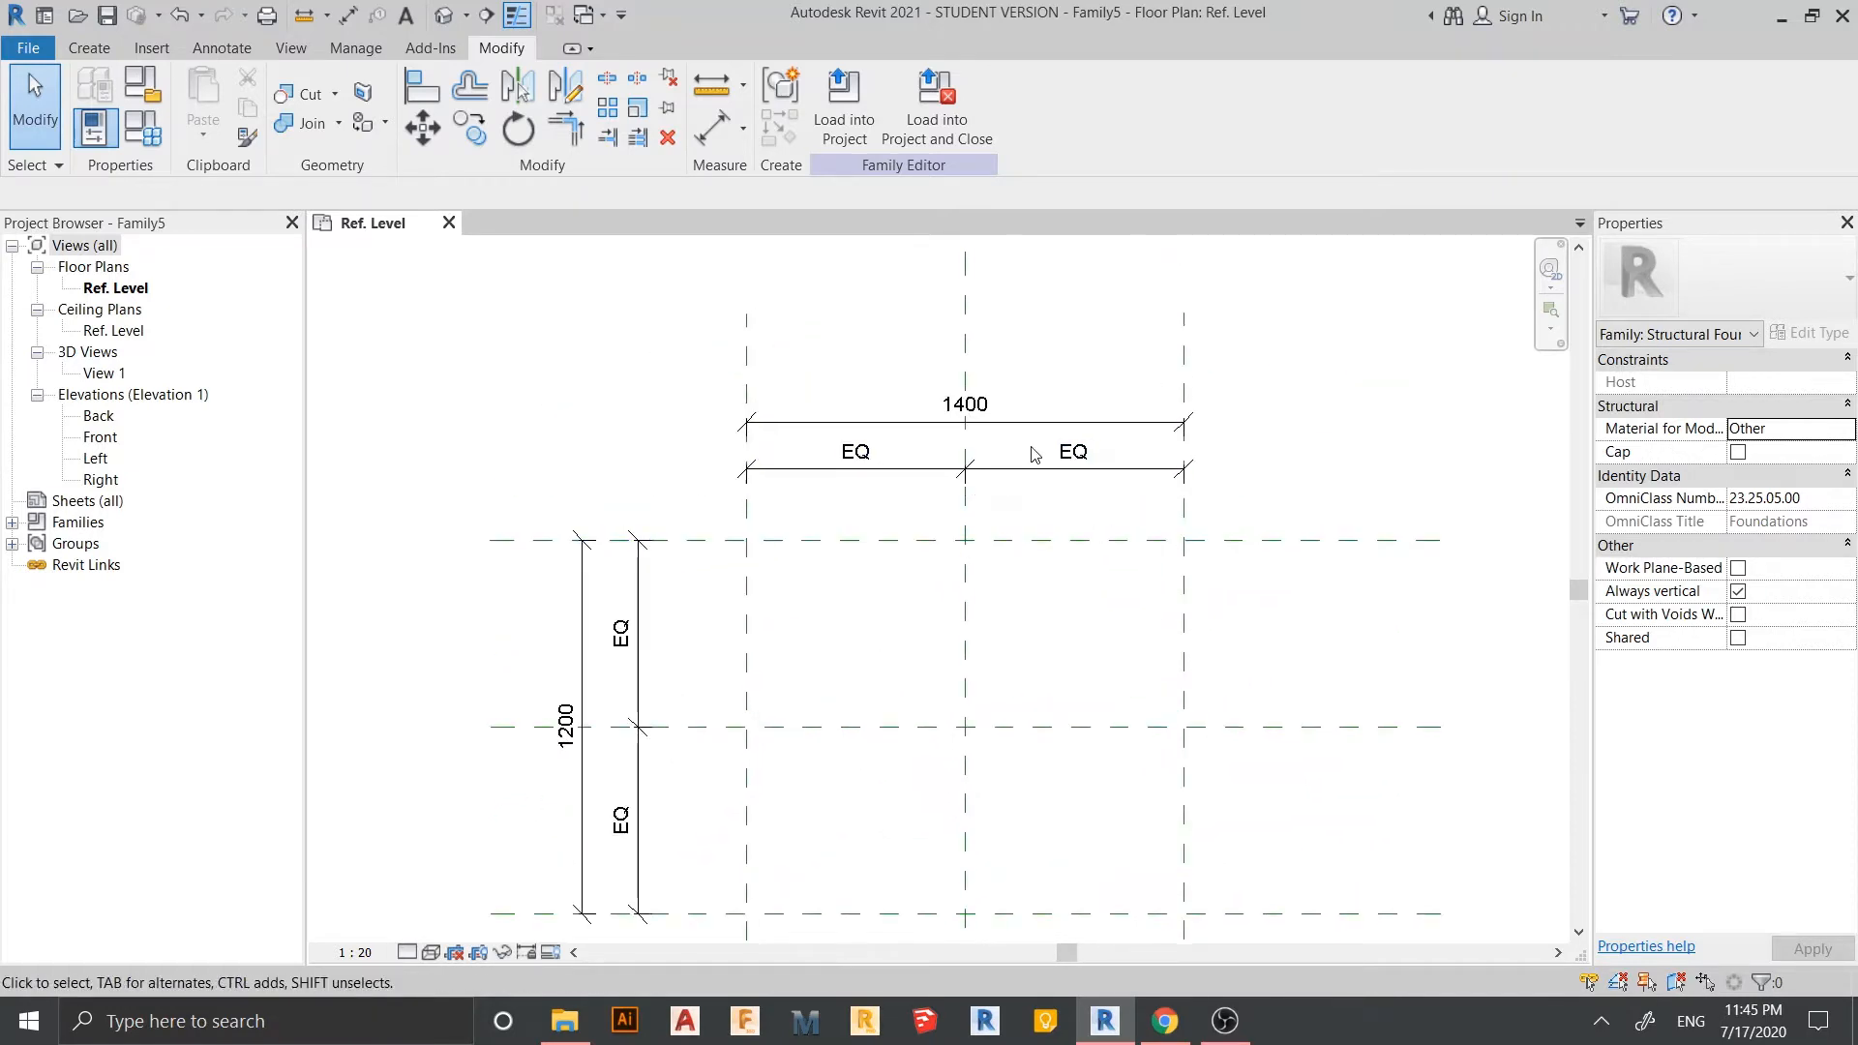
pyautogui.click(1032, 431)
pyautogui.moveTo(1032, 432); pyautogui.dragTo(984, 453, button='middle')
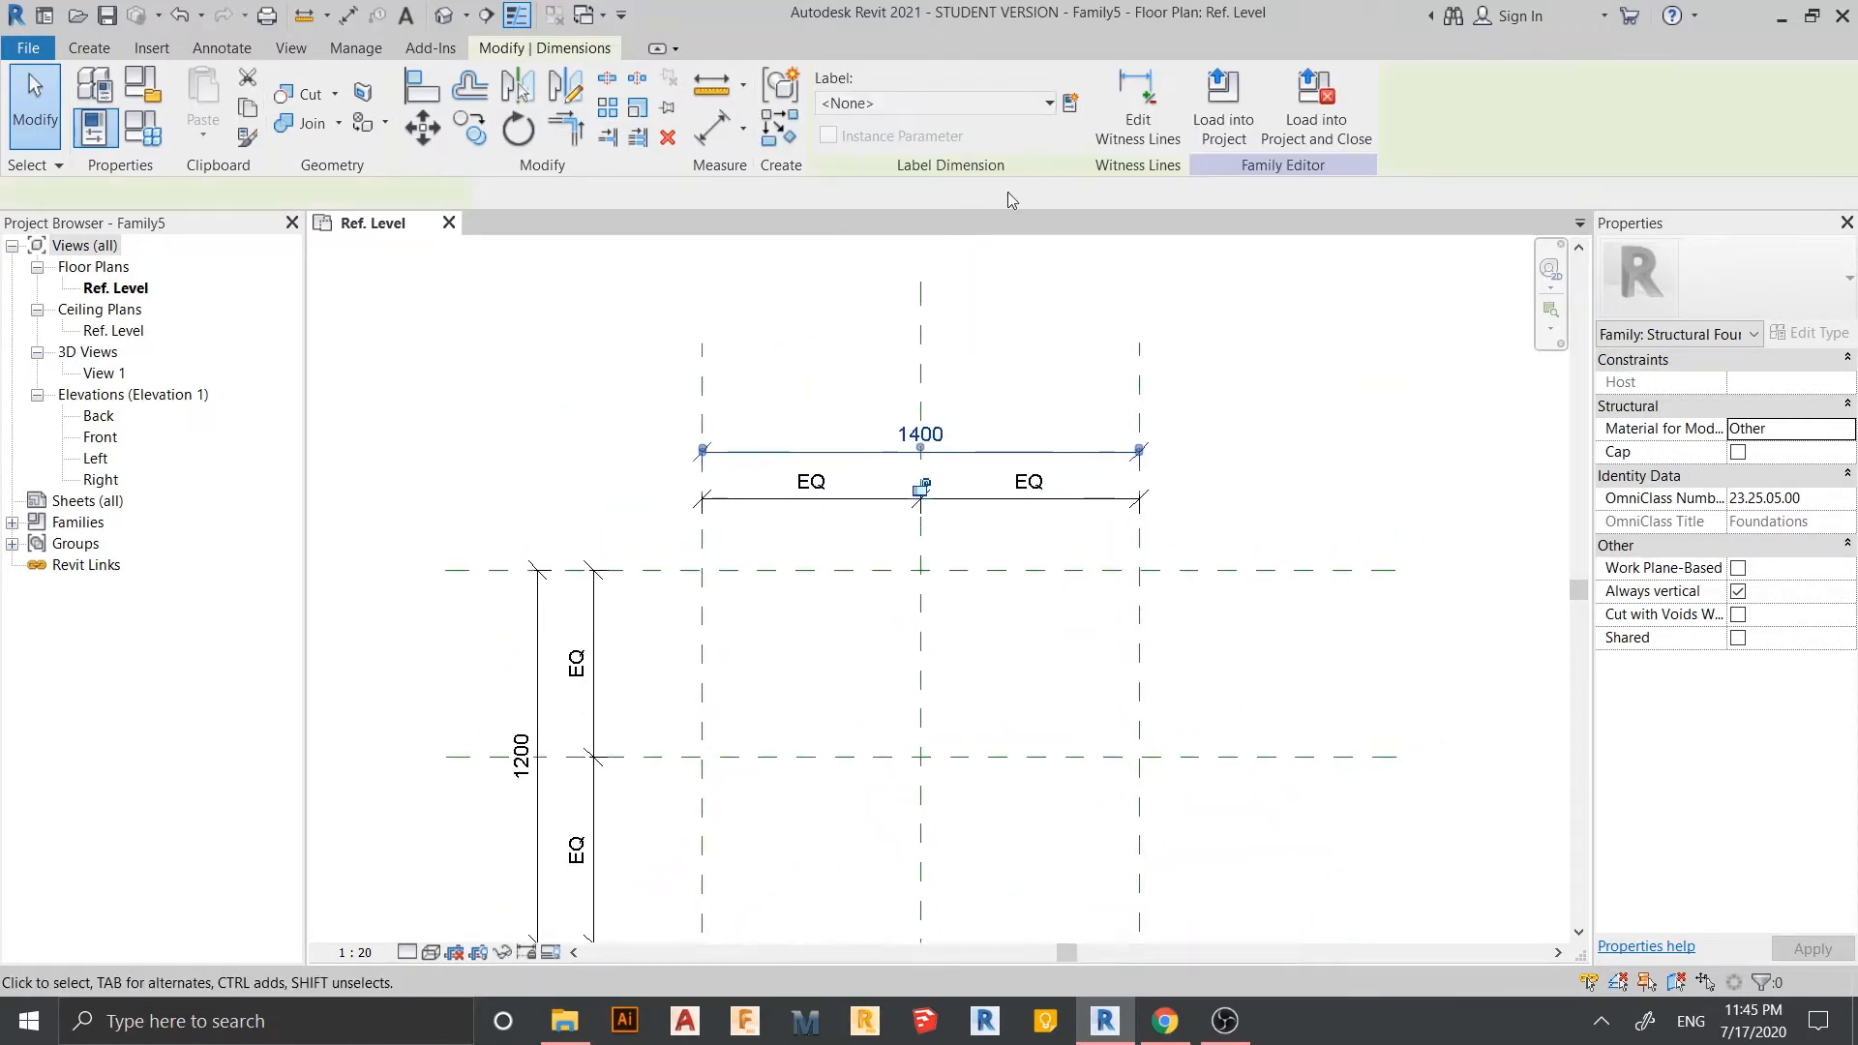
pyautogui.click(996, 107)
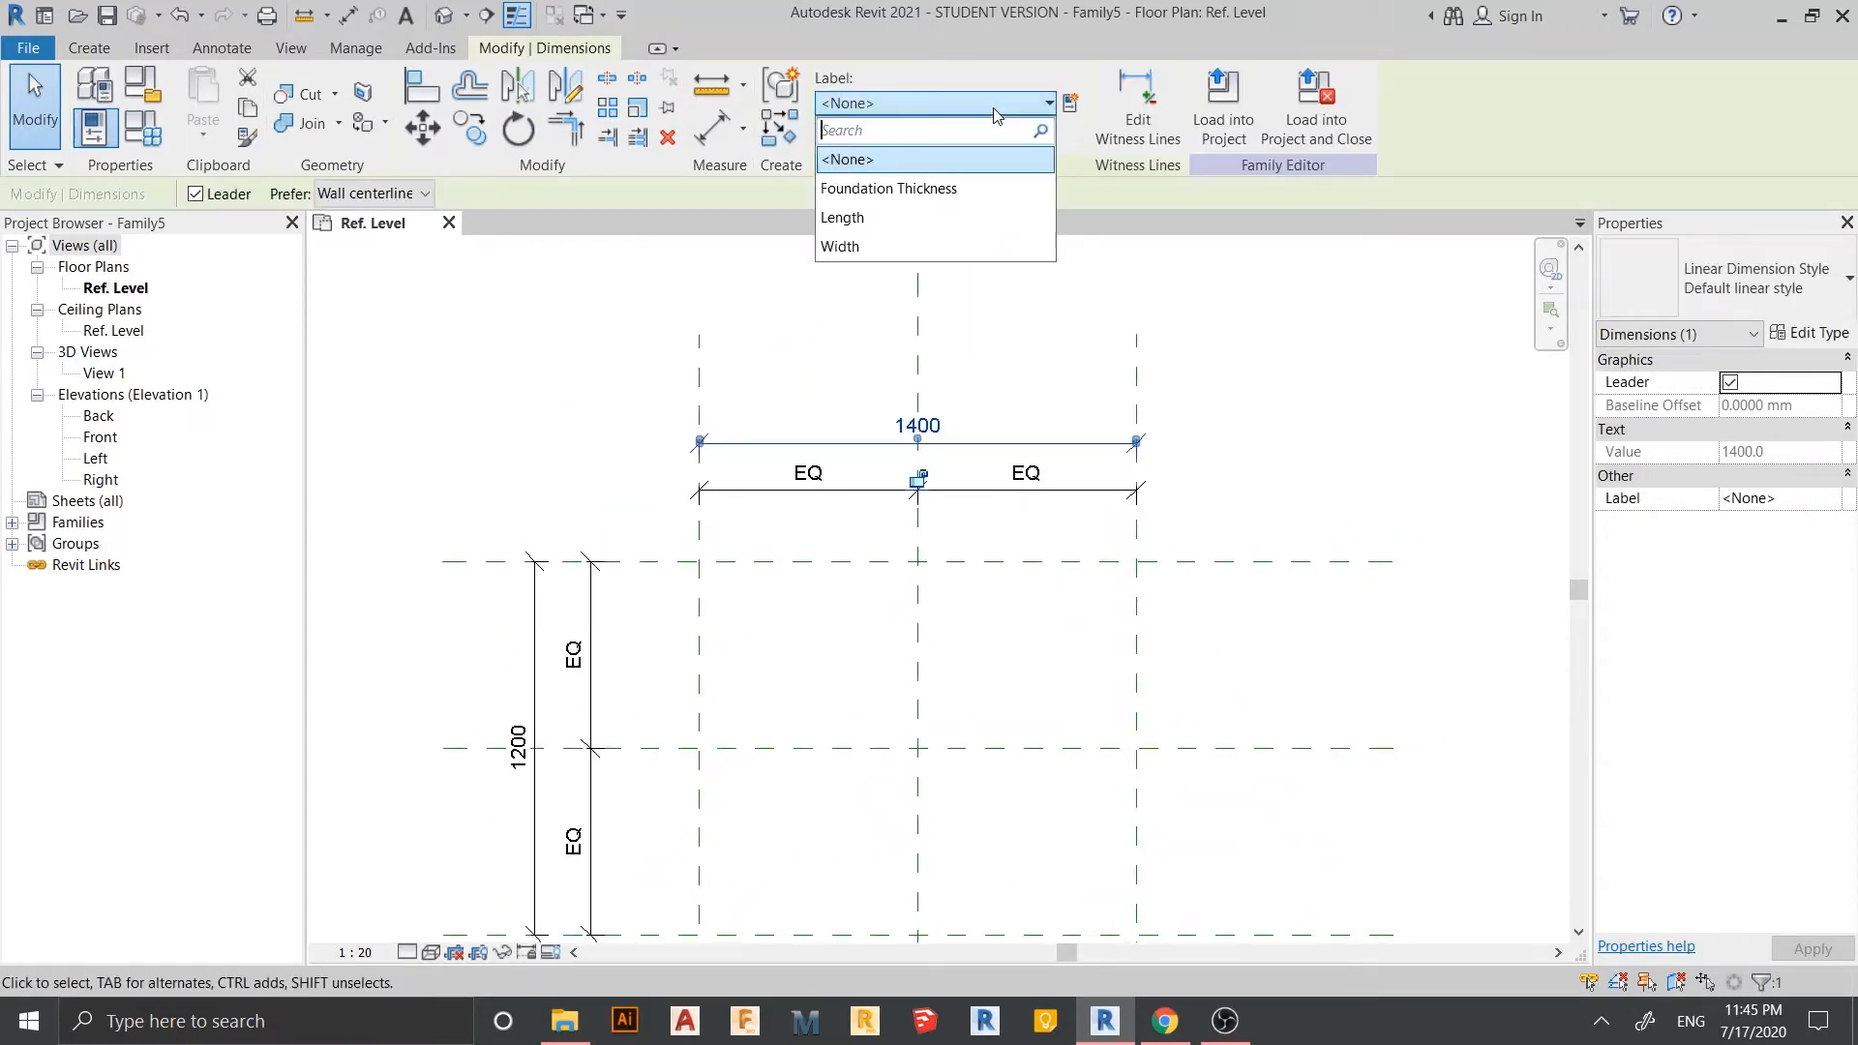
pyautogui.click(878, 219)
pyautogui.click(1258, 478)
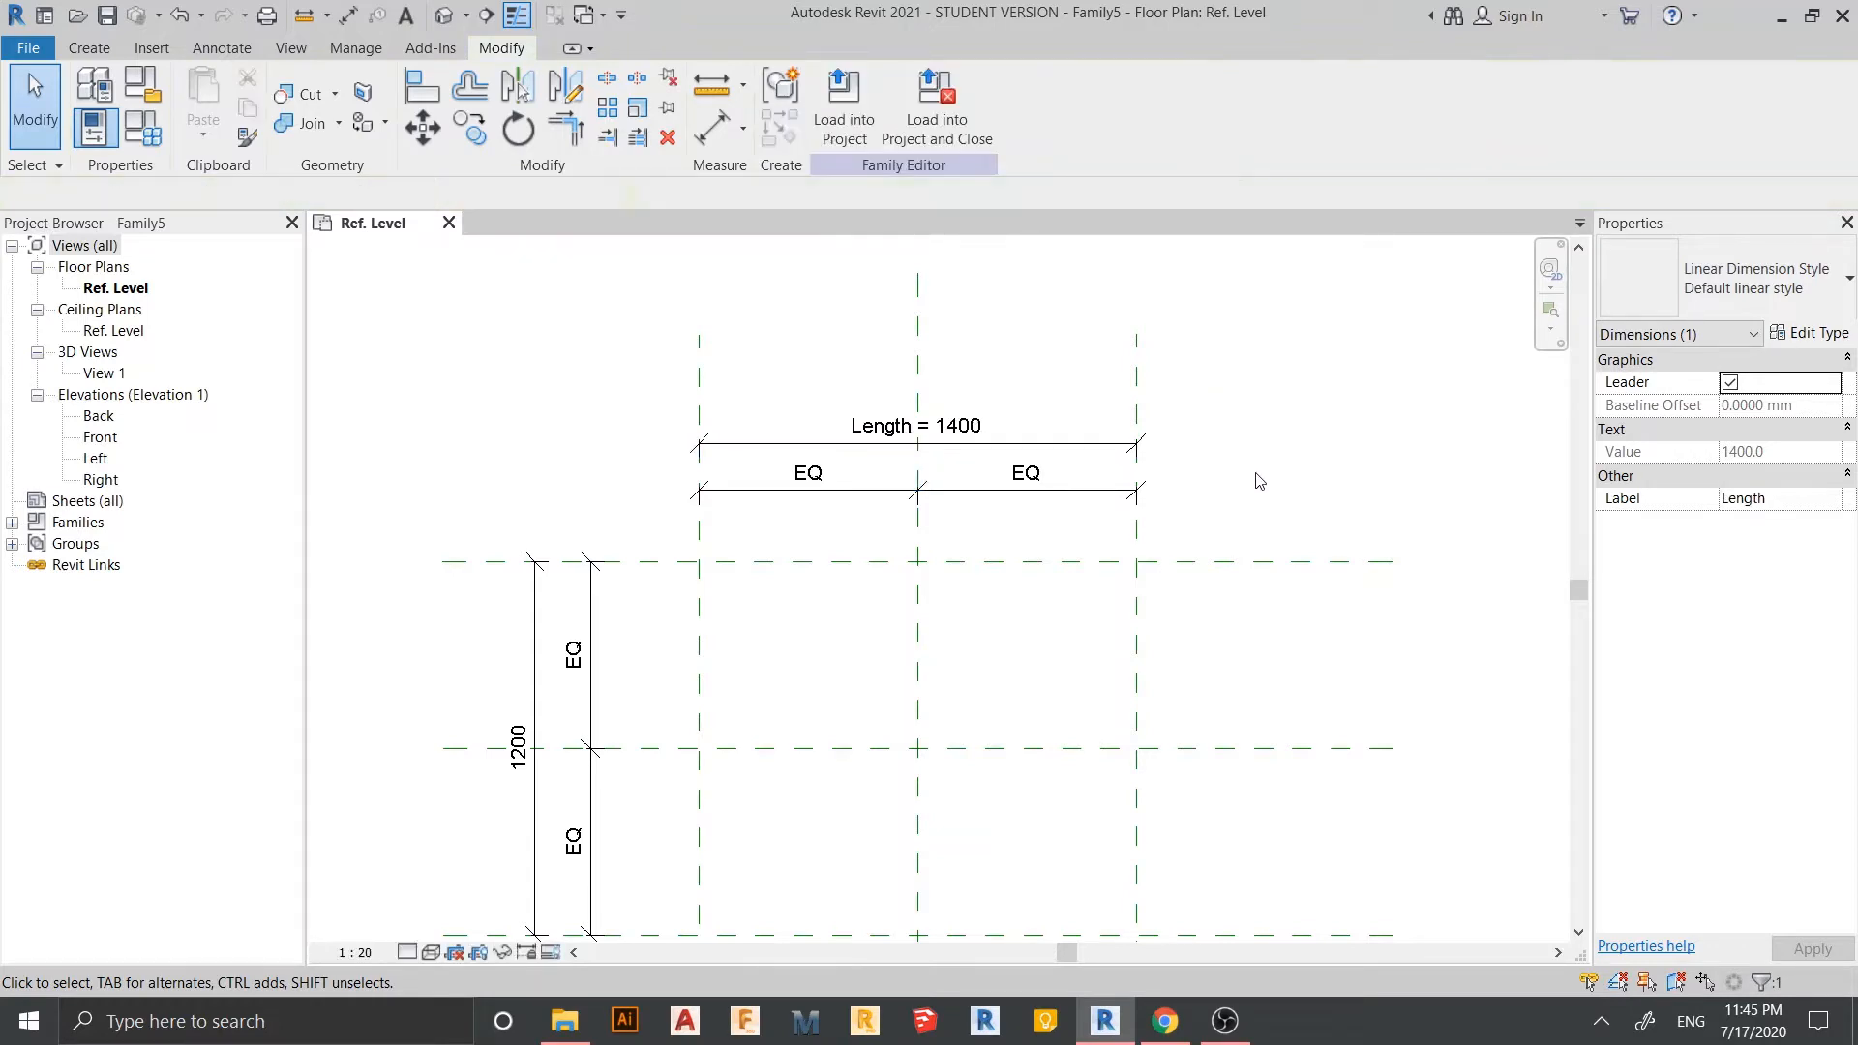
# - Label the overall dimension between the outer horizontal reference planes with the Width parameter
pyautogui.moveTo(388, 834); pyautogui.dragTo(416, 684, button='middle')
pyautogui.click(560, 676)
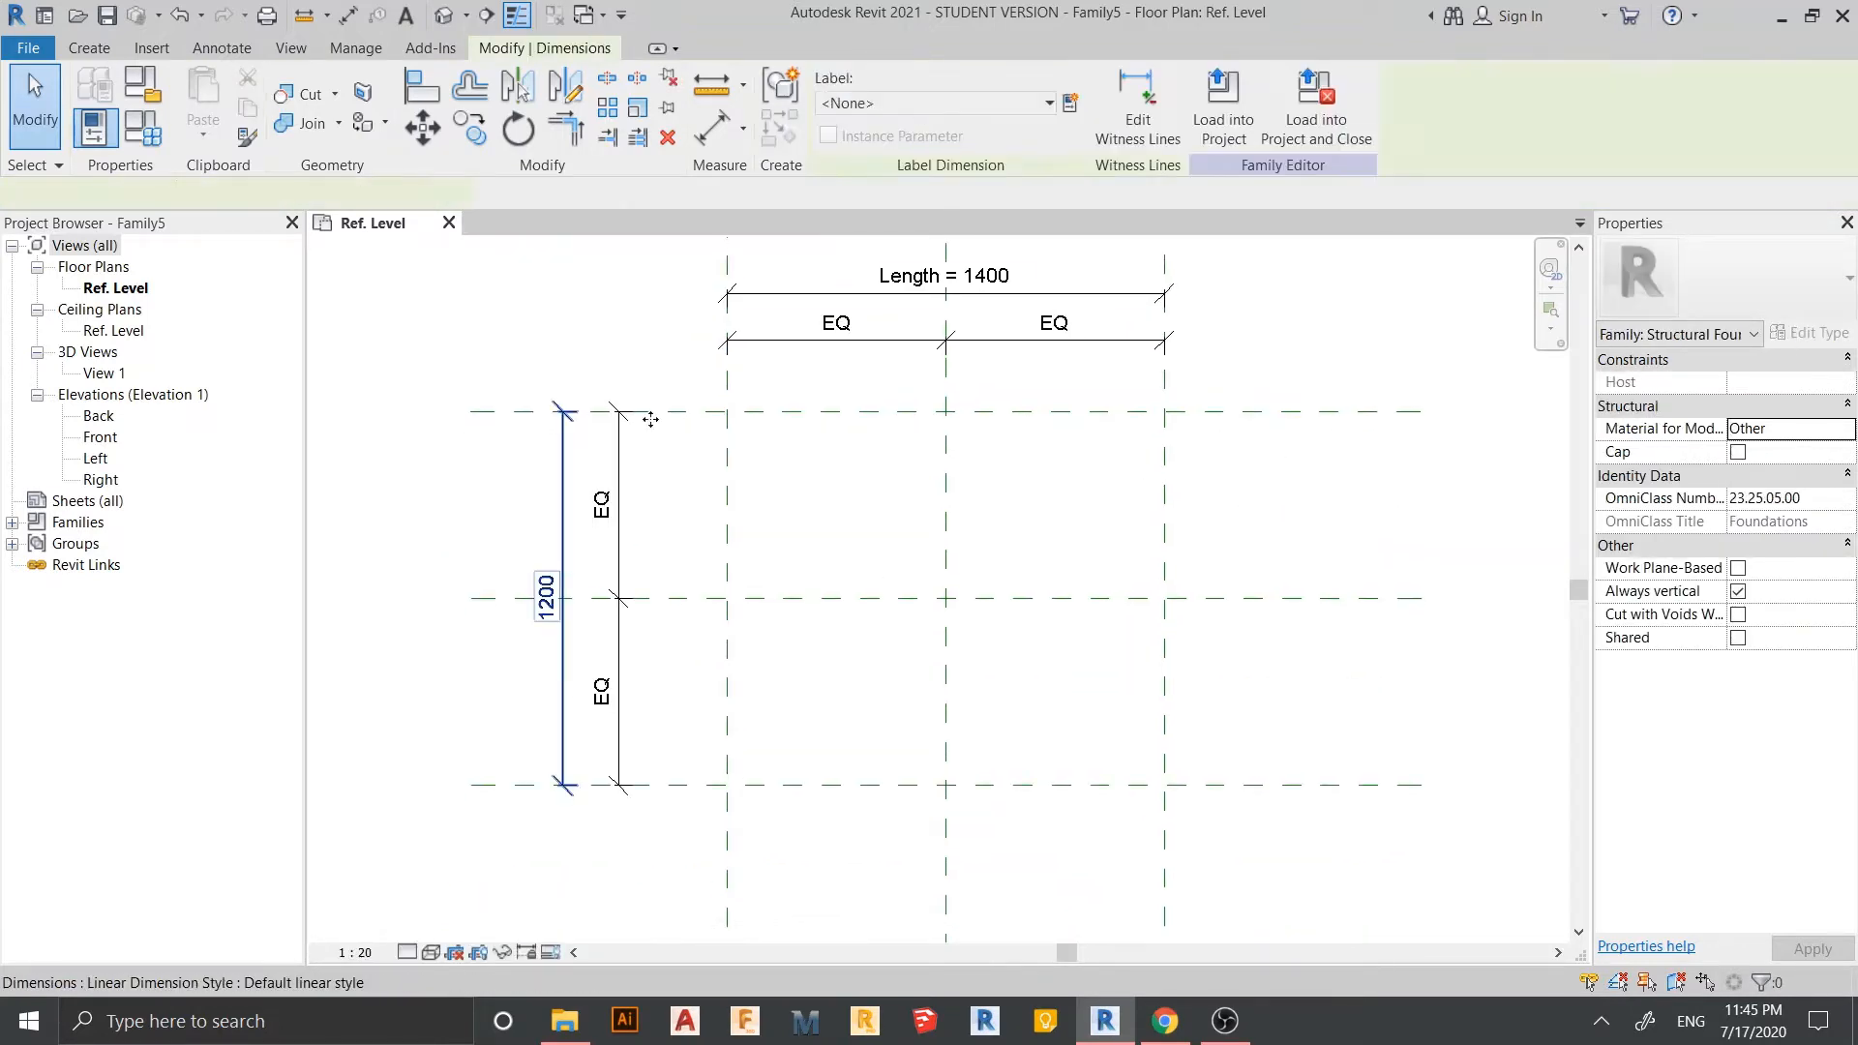
pyautogui.click(934, 103)
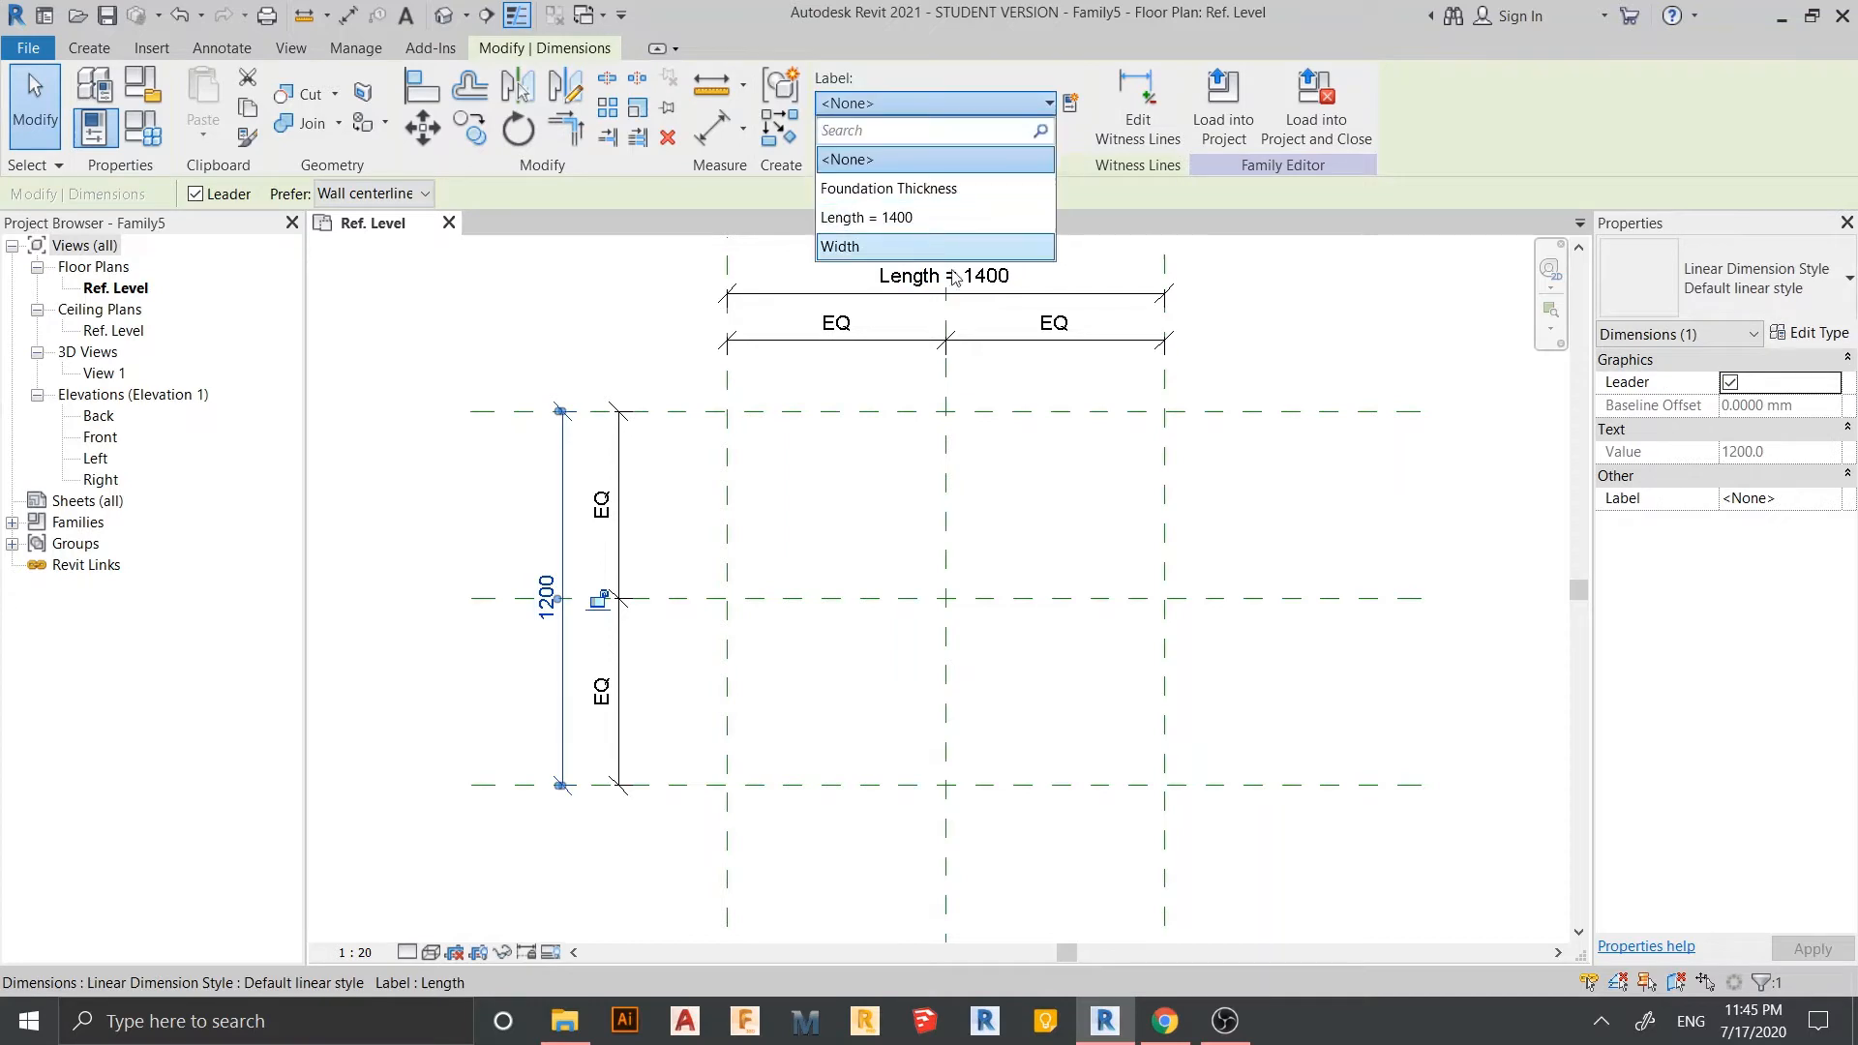
pyautogui.click(870, 245)
pyautogui.click(1000, 547)
pyautogui.scroll(-6, 1064, 503)
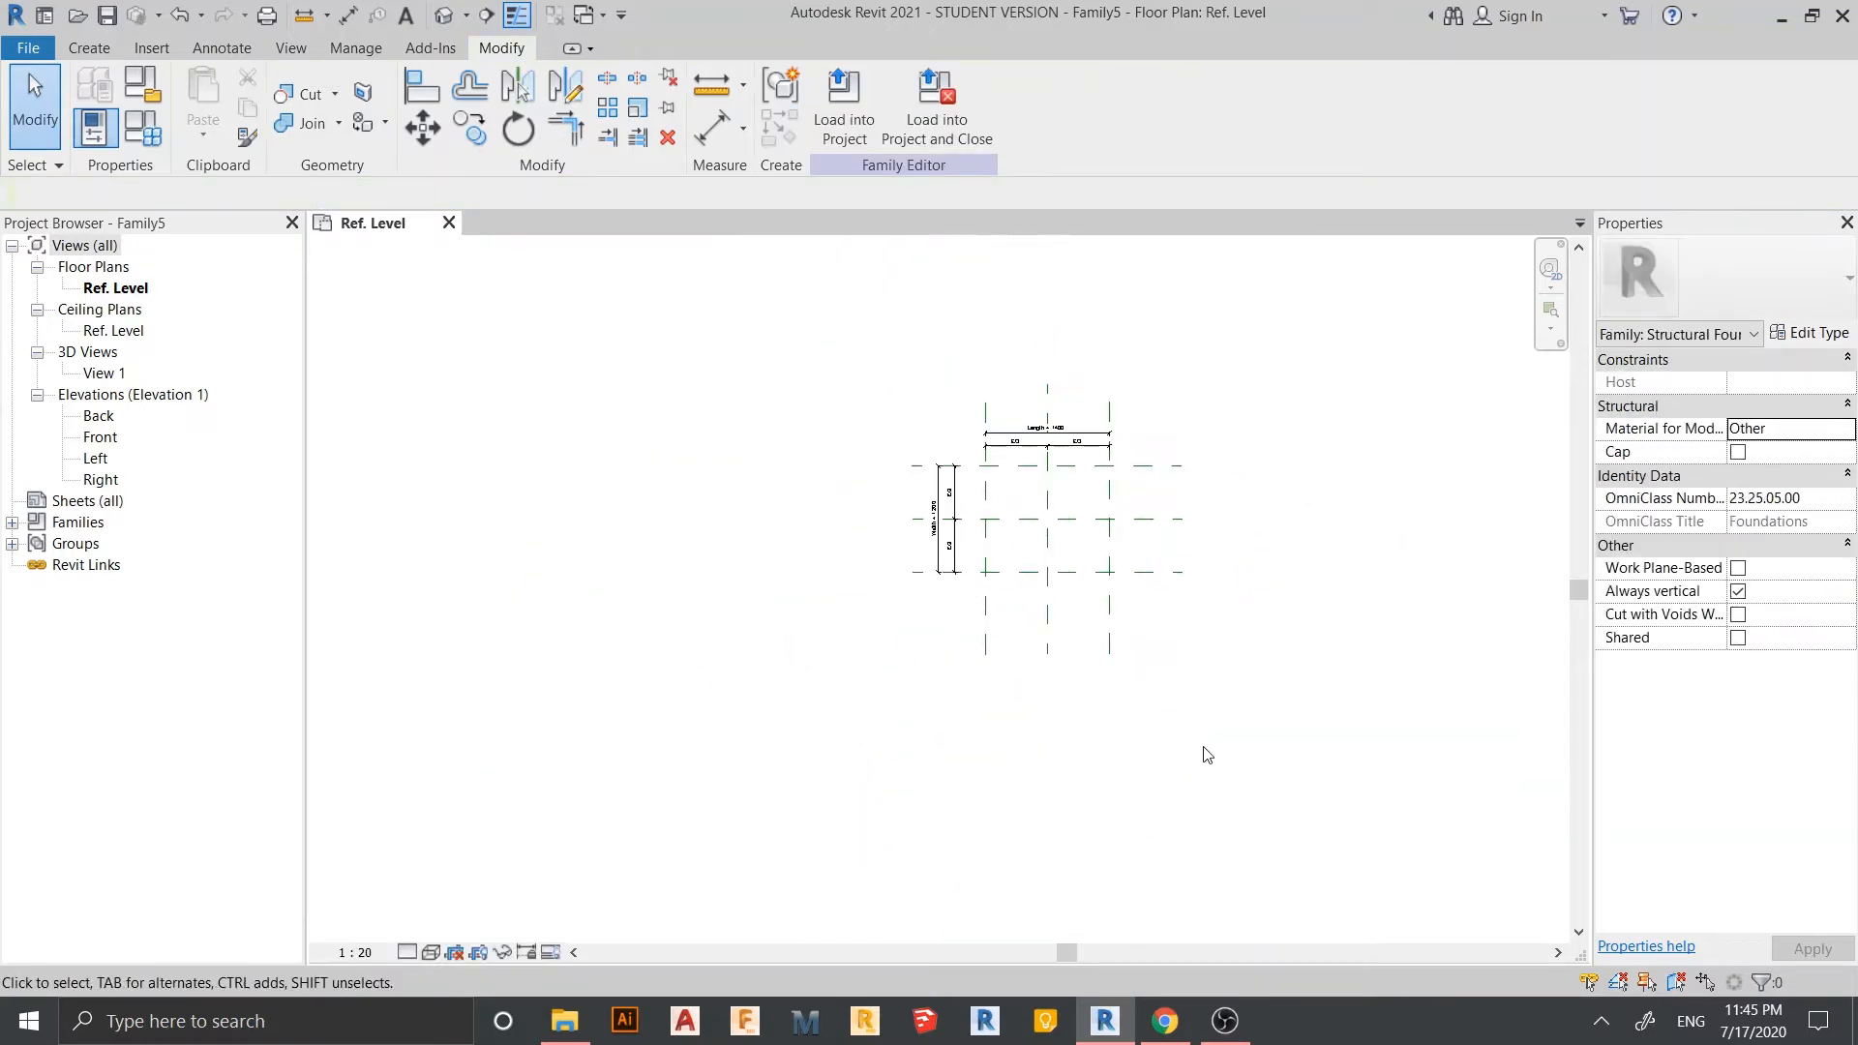
pyautogui.moveTo(1207, 755); pyautogui.dragTo(778, 193)
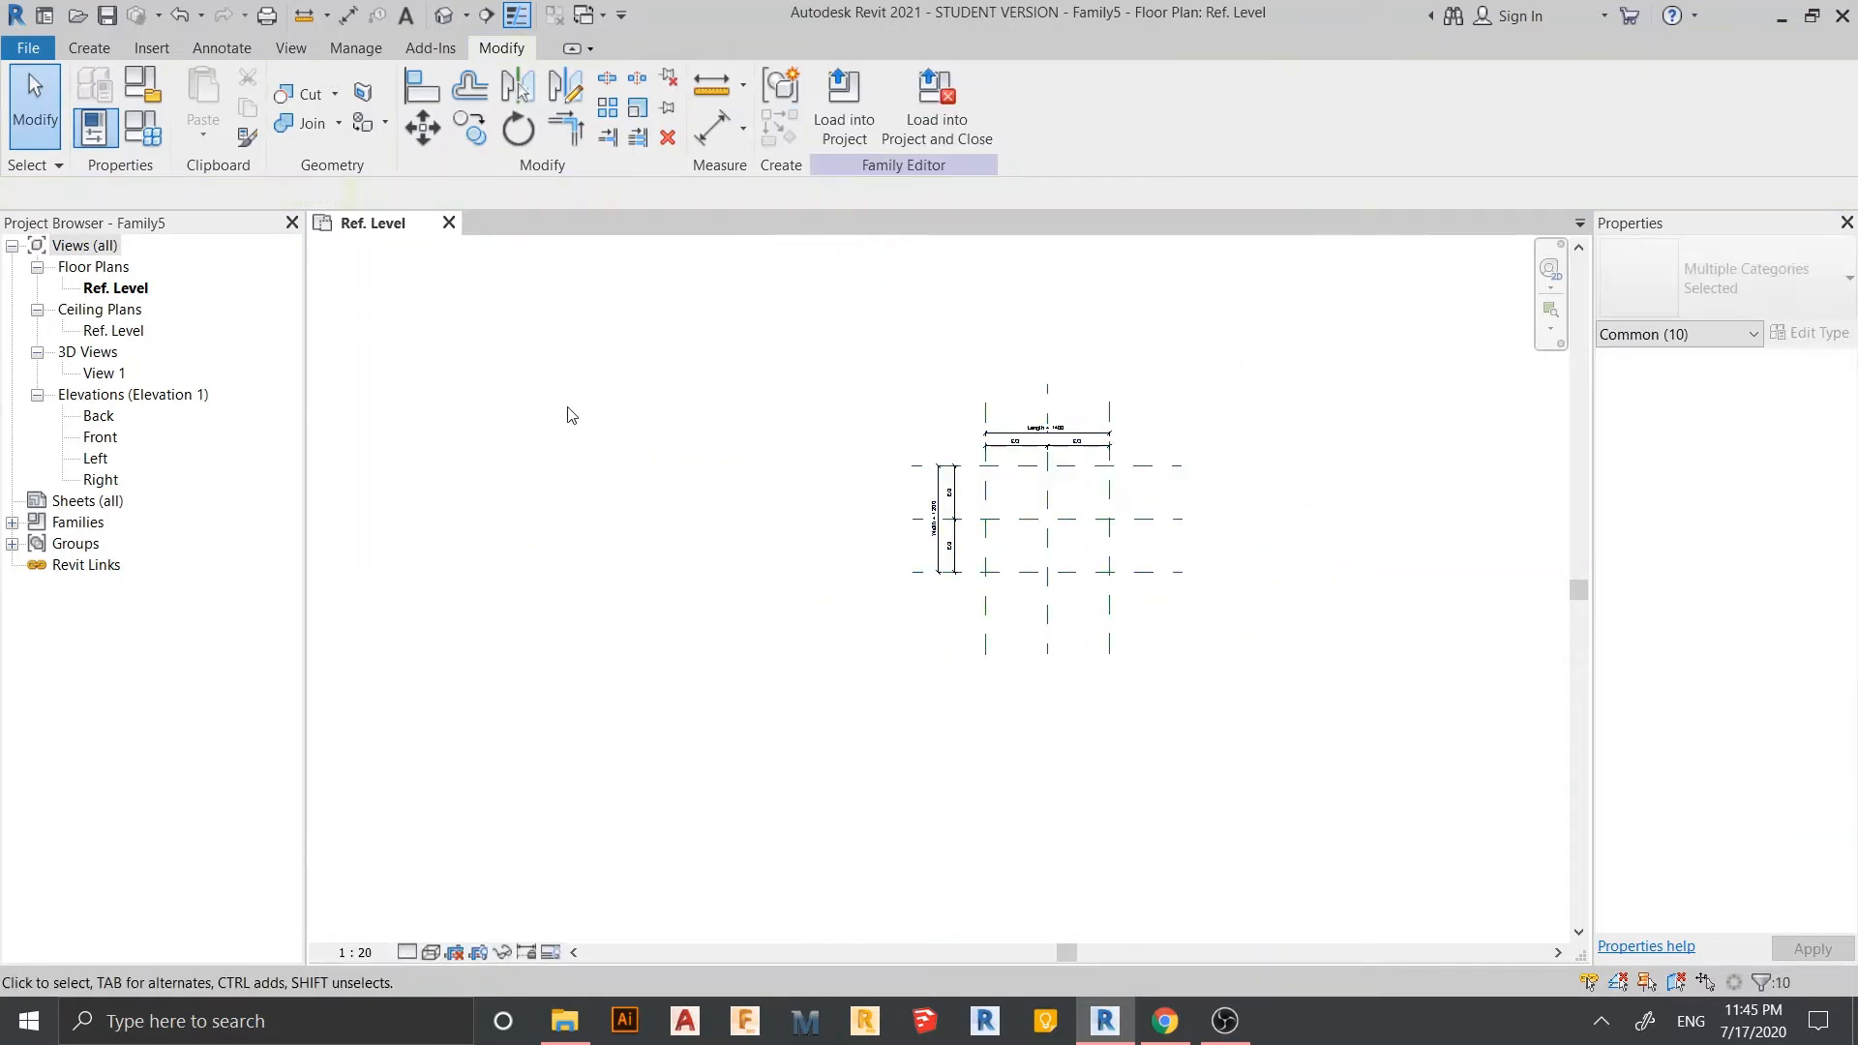
pyautogui.click(29, 74)
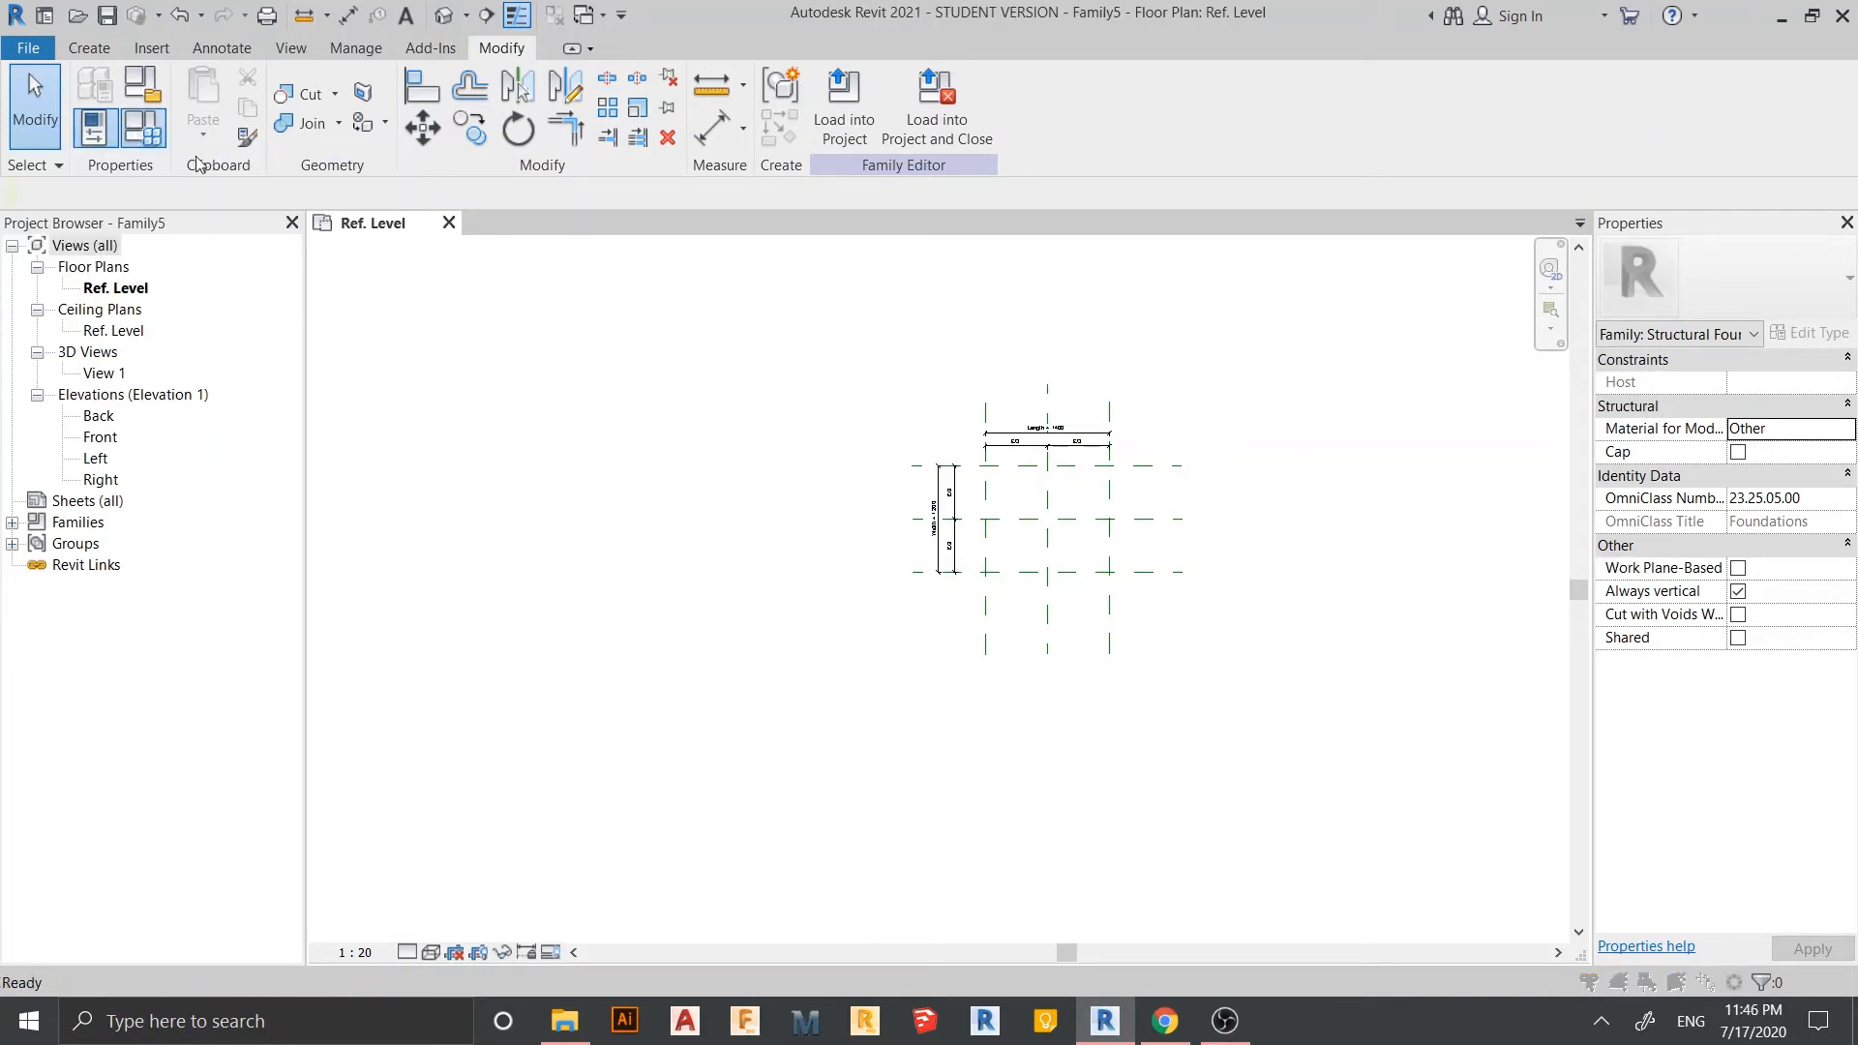
# - Set both the Length and Width parameters to 300 in the family types and apply the change
pyautogui.click(94, 127)
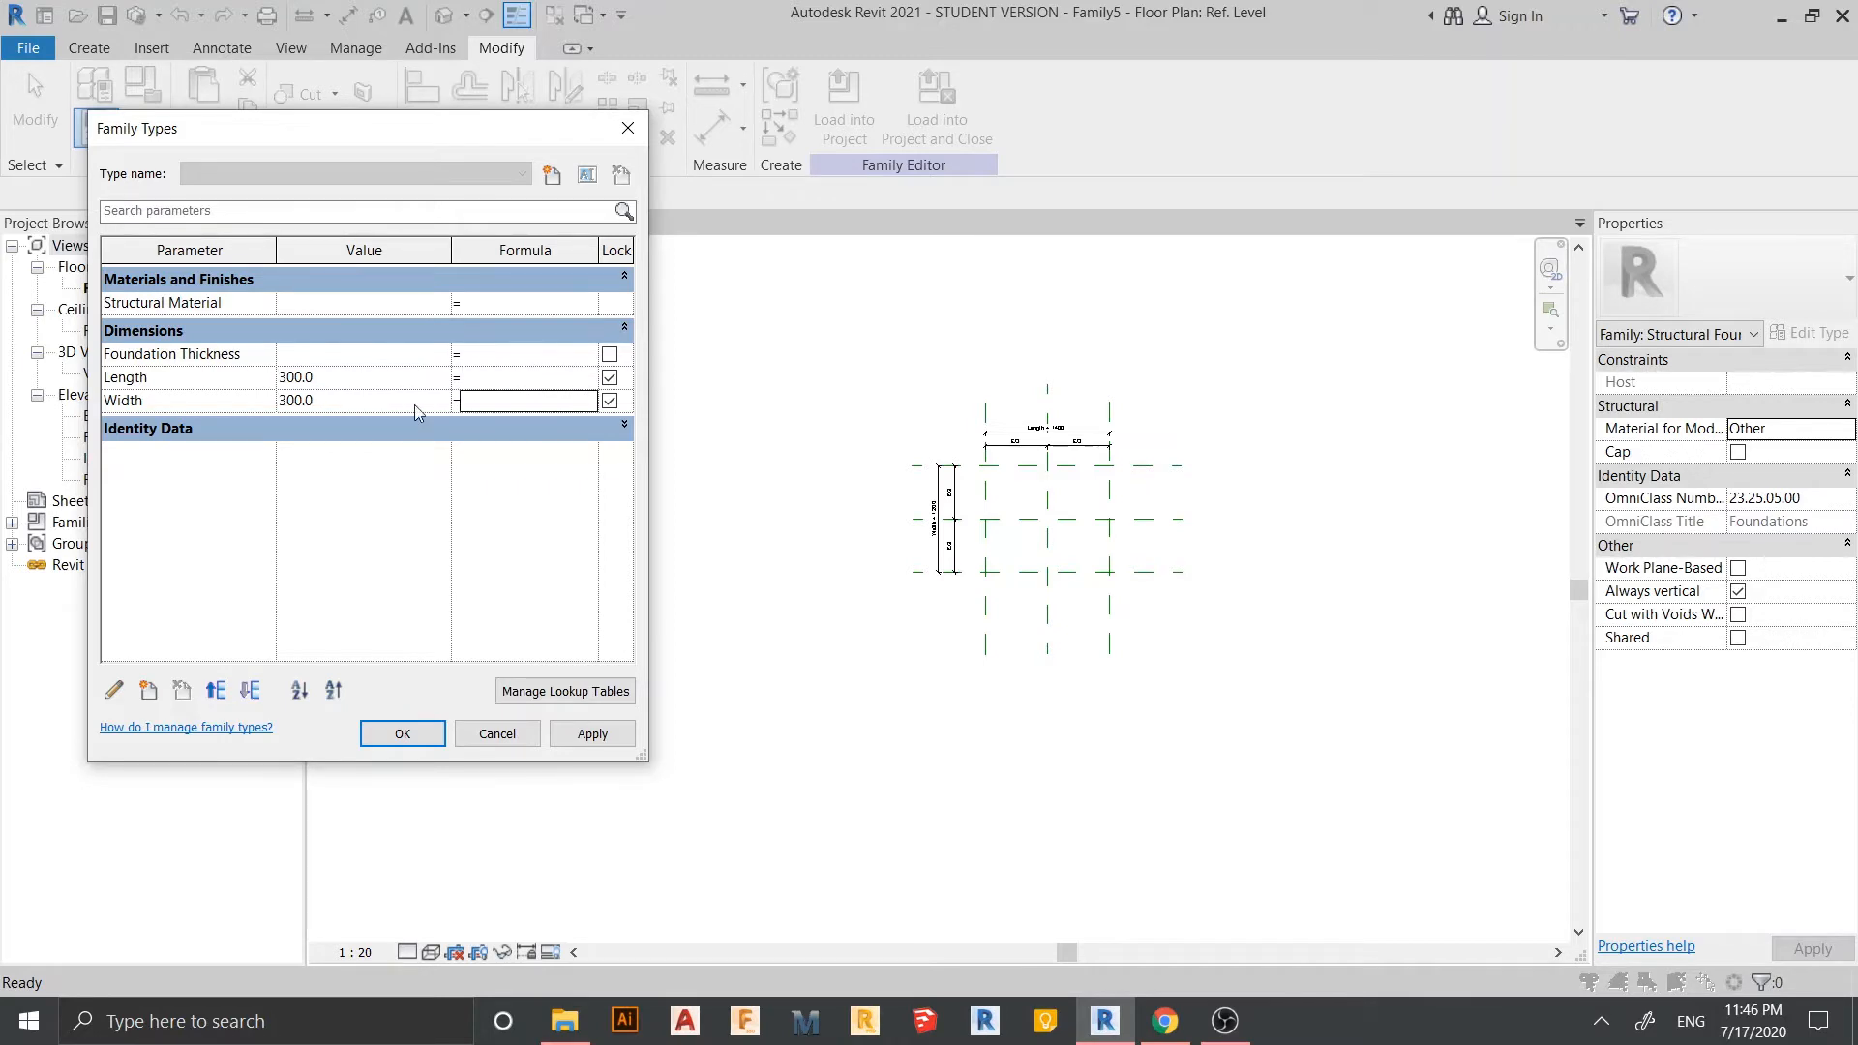
pyautogui.click(598, 734)
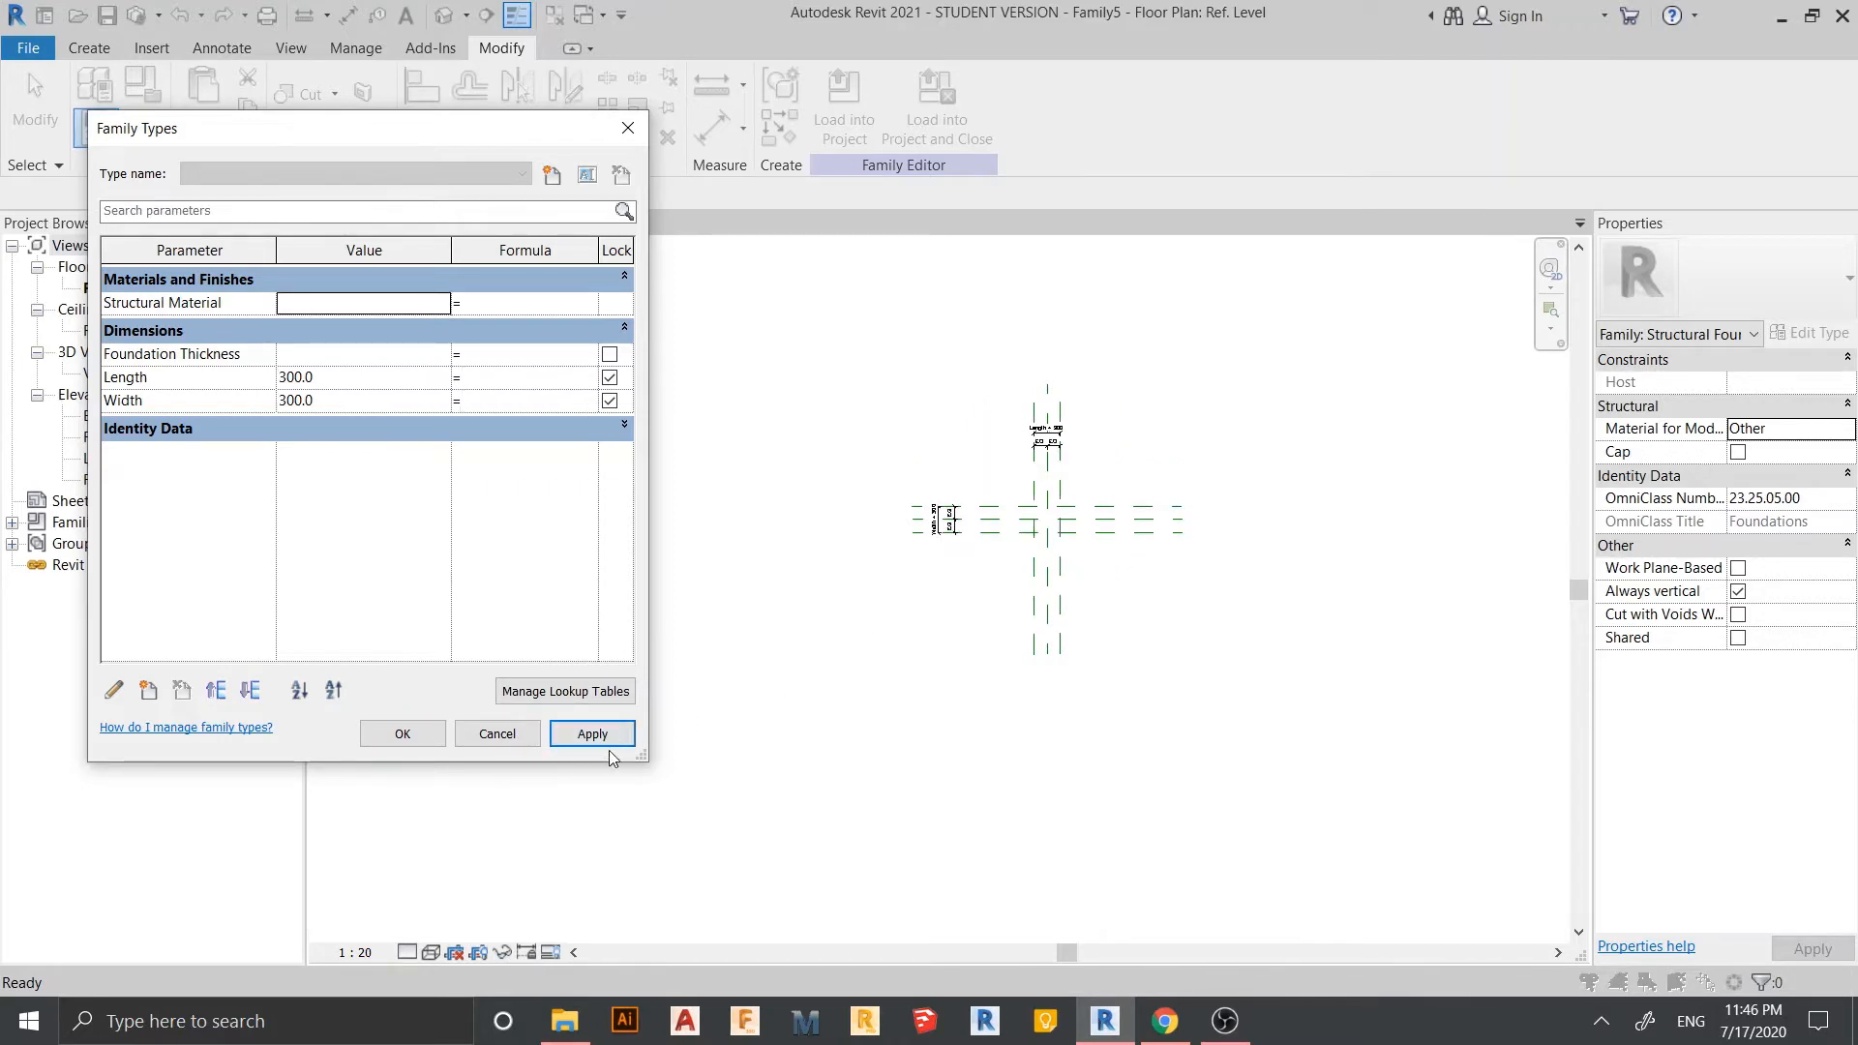
pyautogui.click(403, 733)
# - Sketch a rectangular extrusion profile between the outer reference planes and lock all its edges to those planes
pyautogui.scroll(5, 1045, 542)
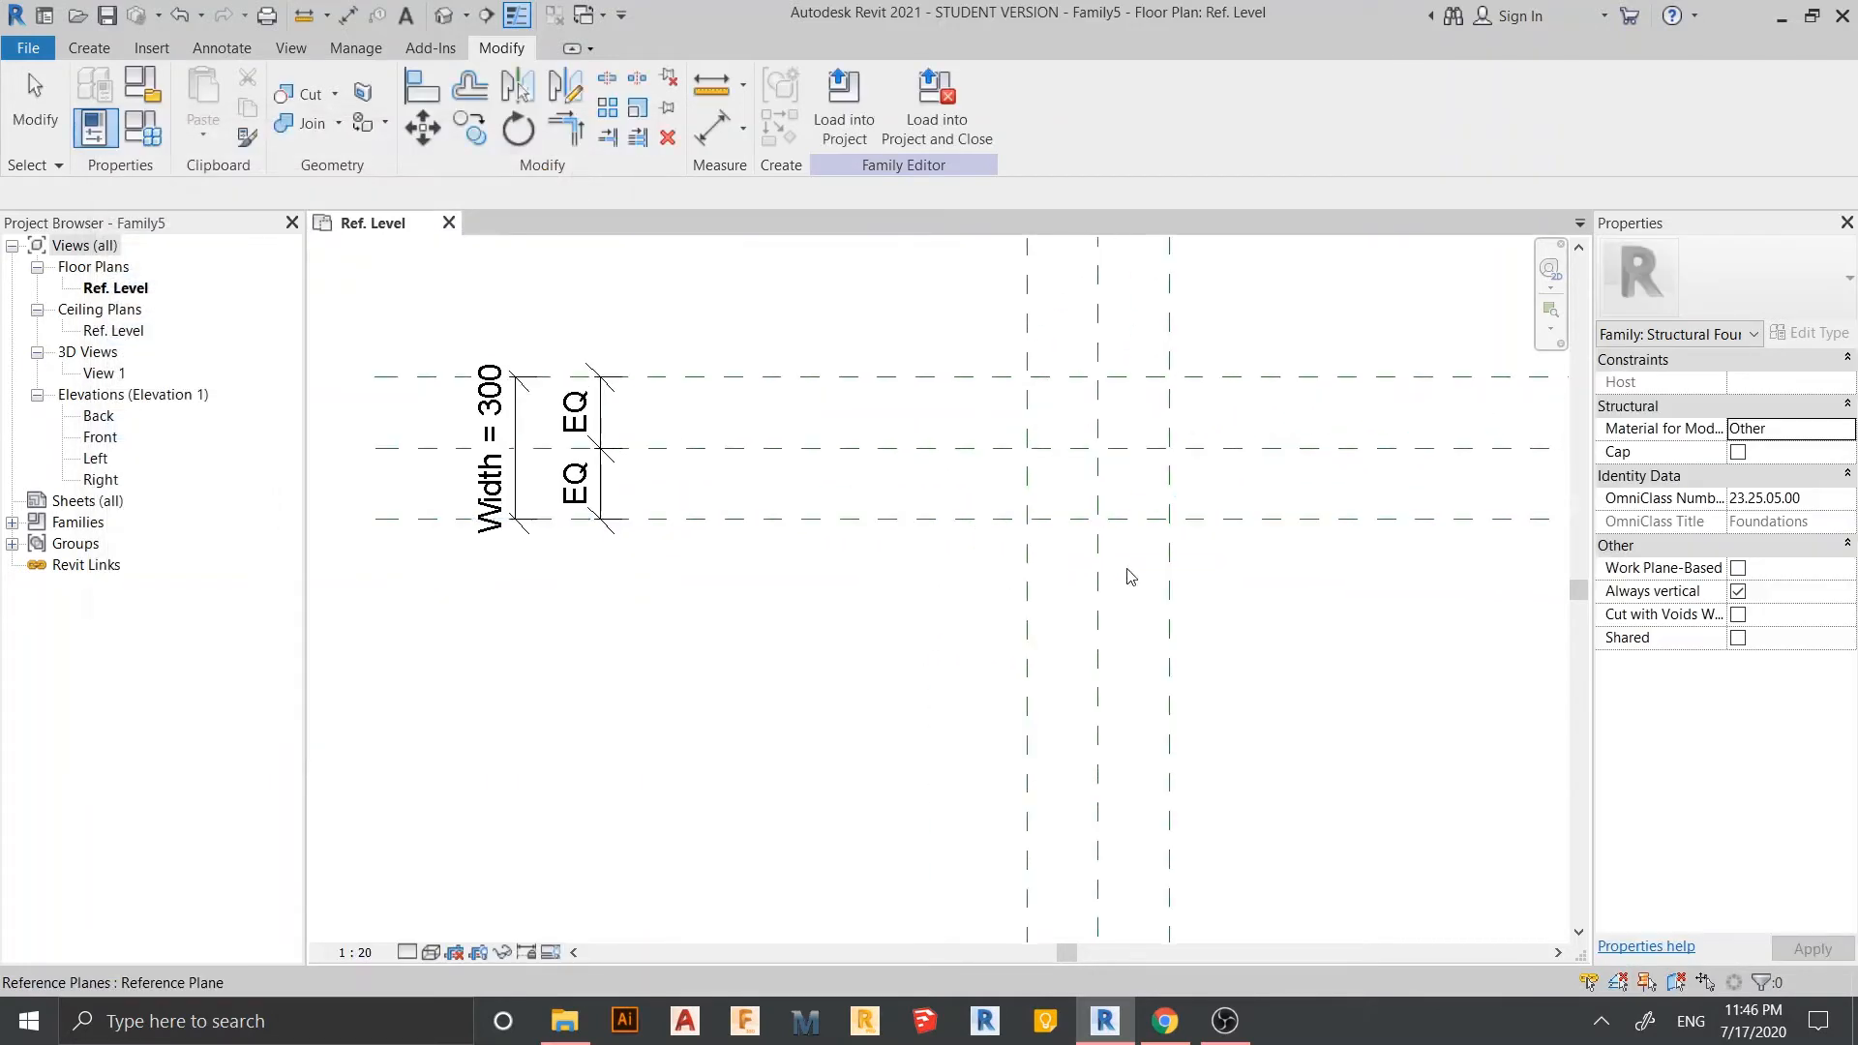
pyautogui.moveTo(1130, 578); pyautogui.dragTo(1117, 740, button='middle')
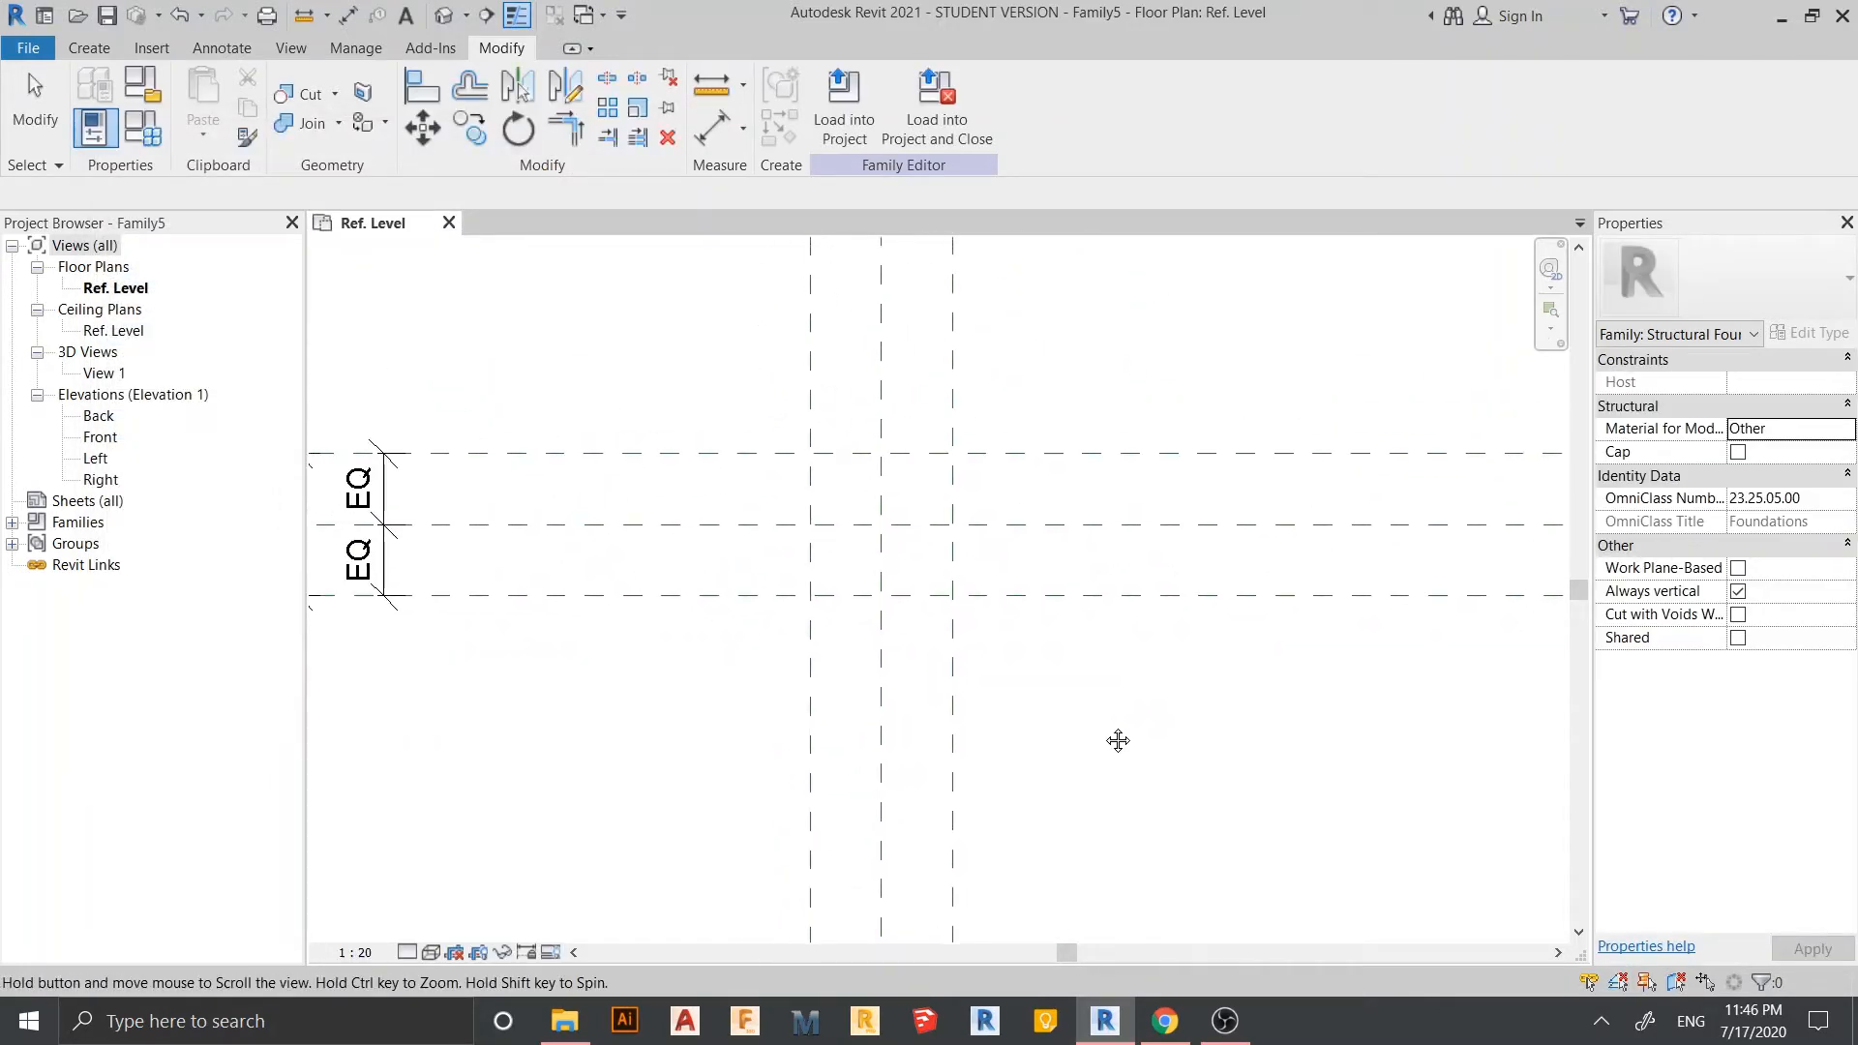
pyautogui.click(87, 50)
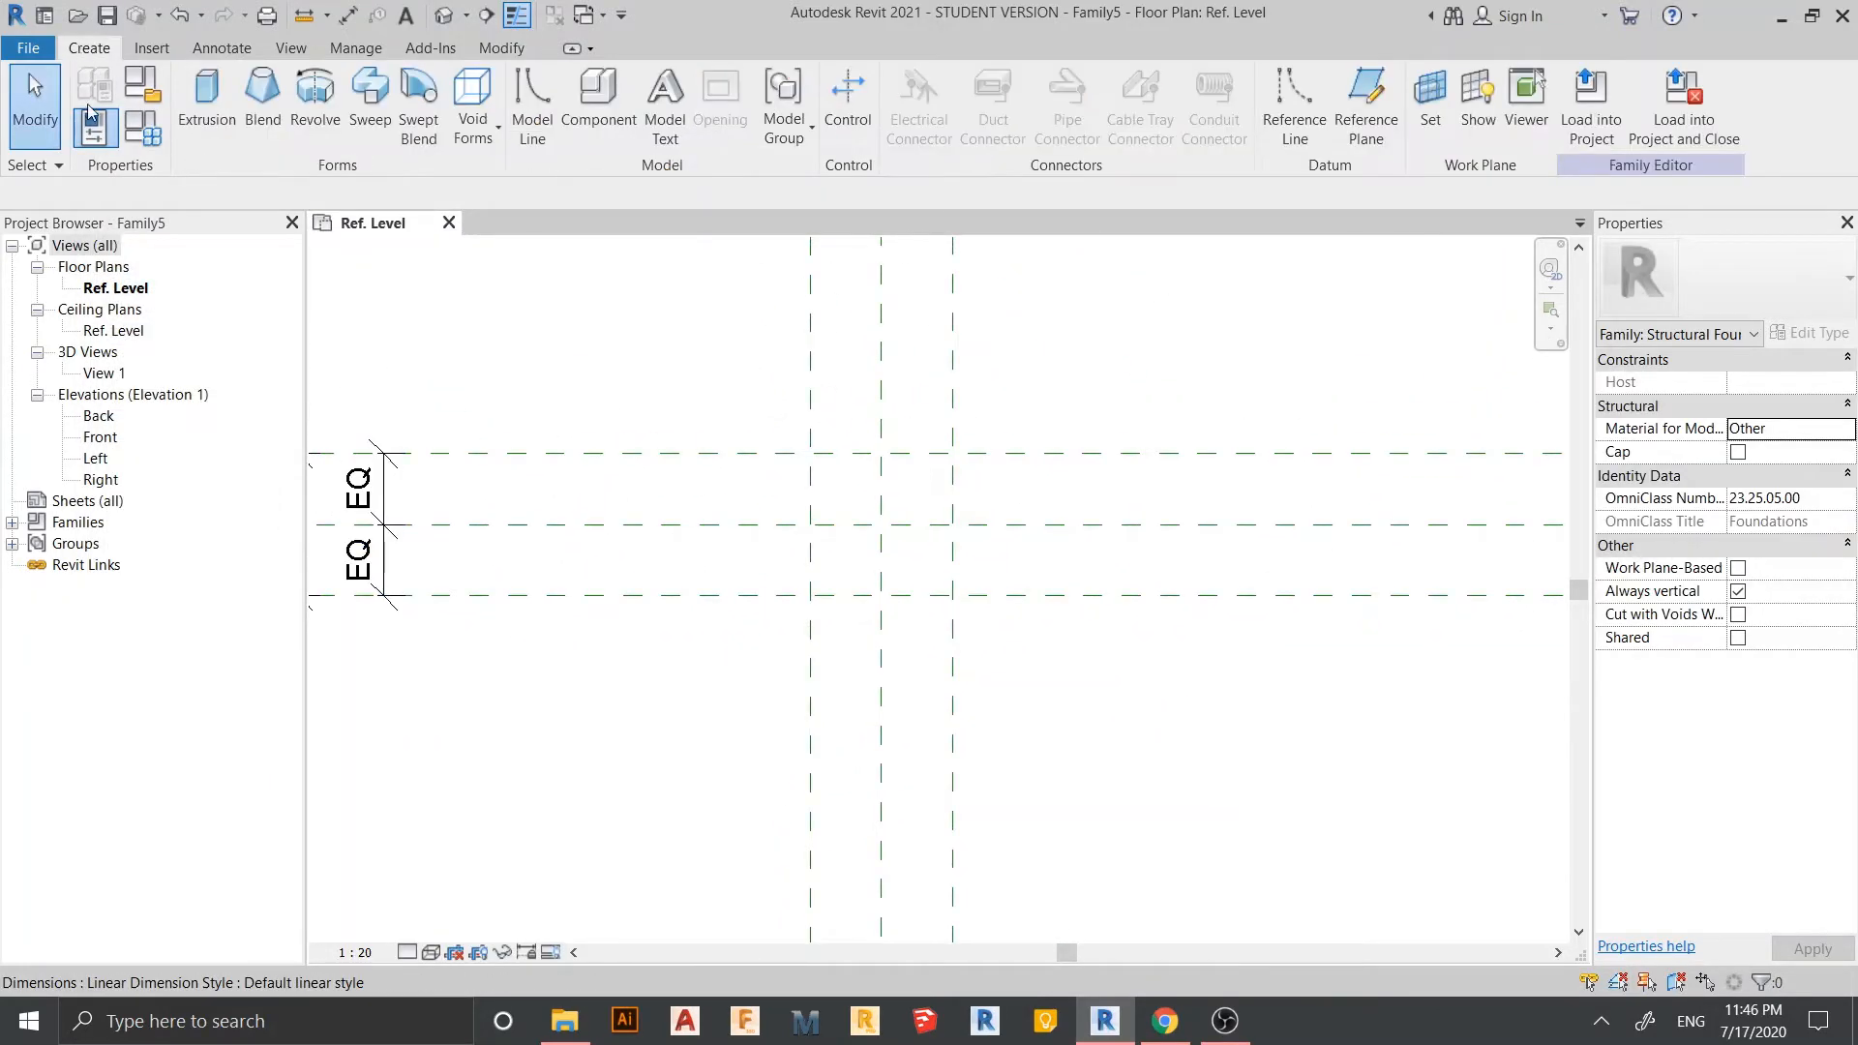
pyautogui.click(205, 97)
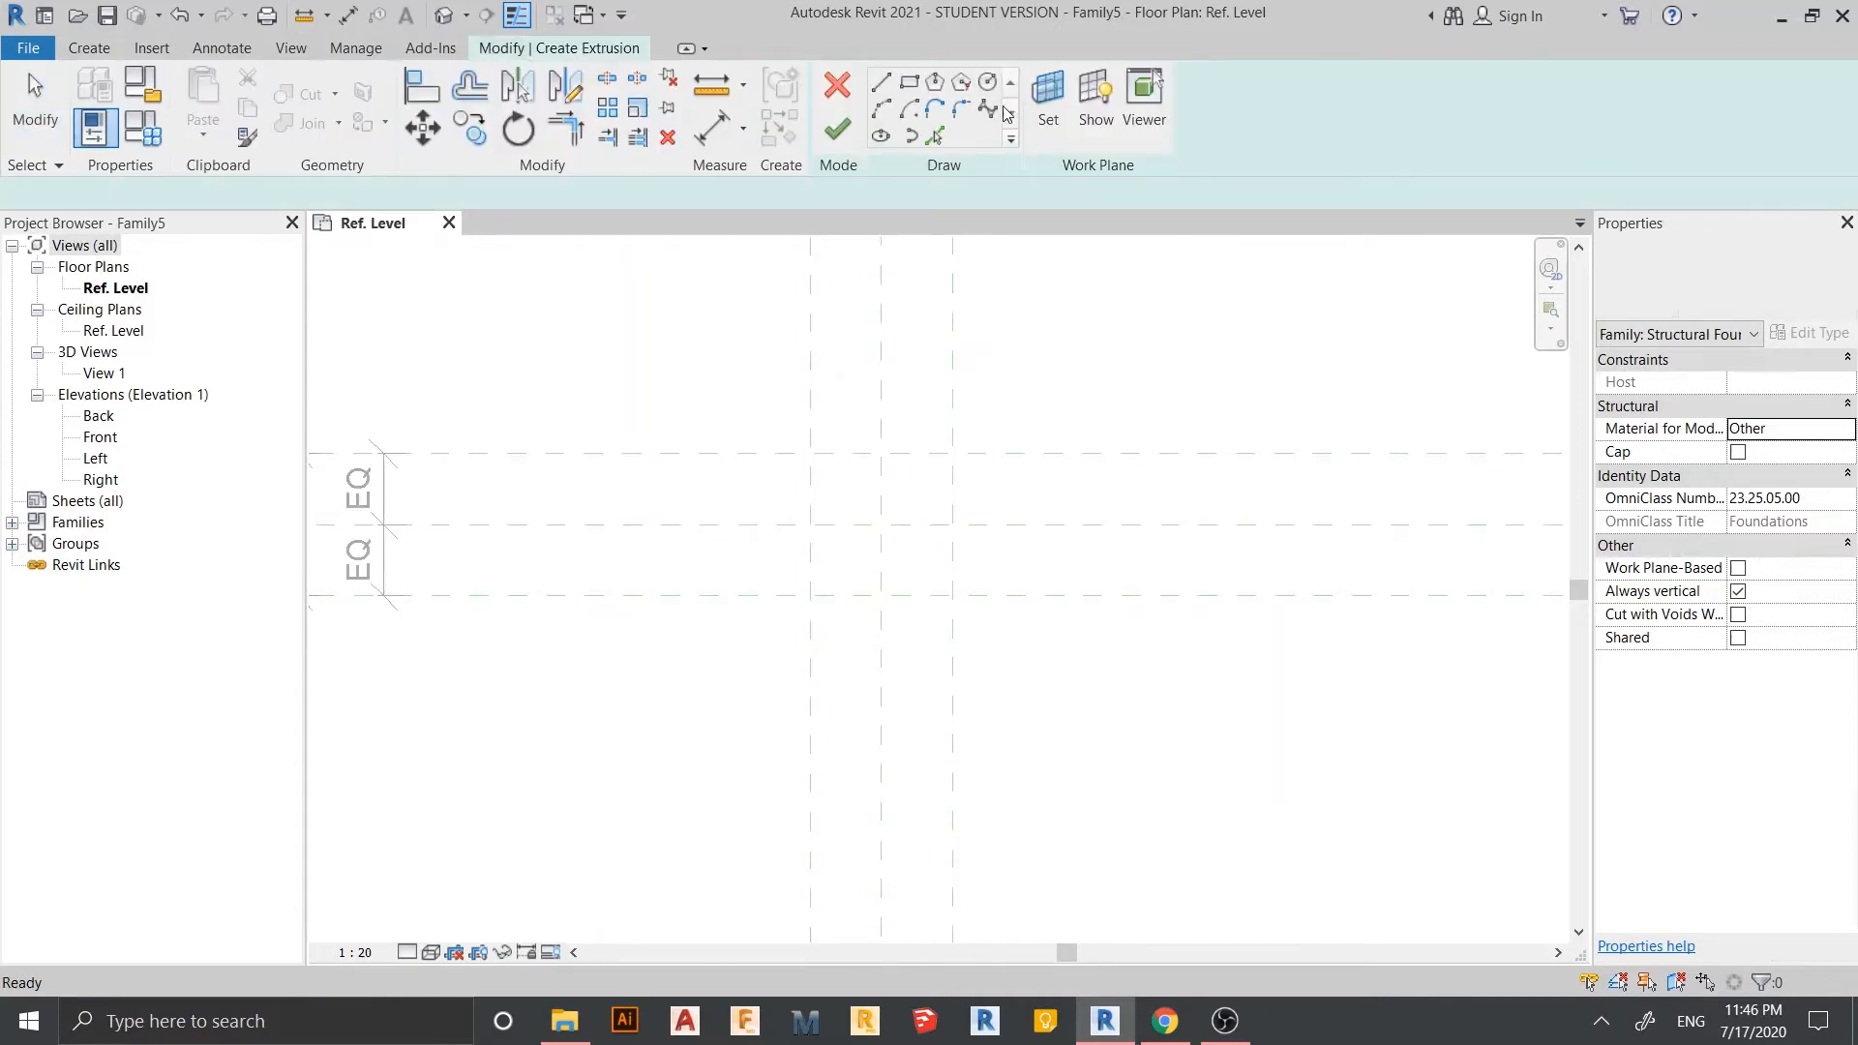
pyautogui.click(909, 82)
pyautogui.click(952, 595)
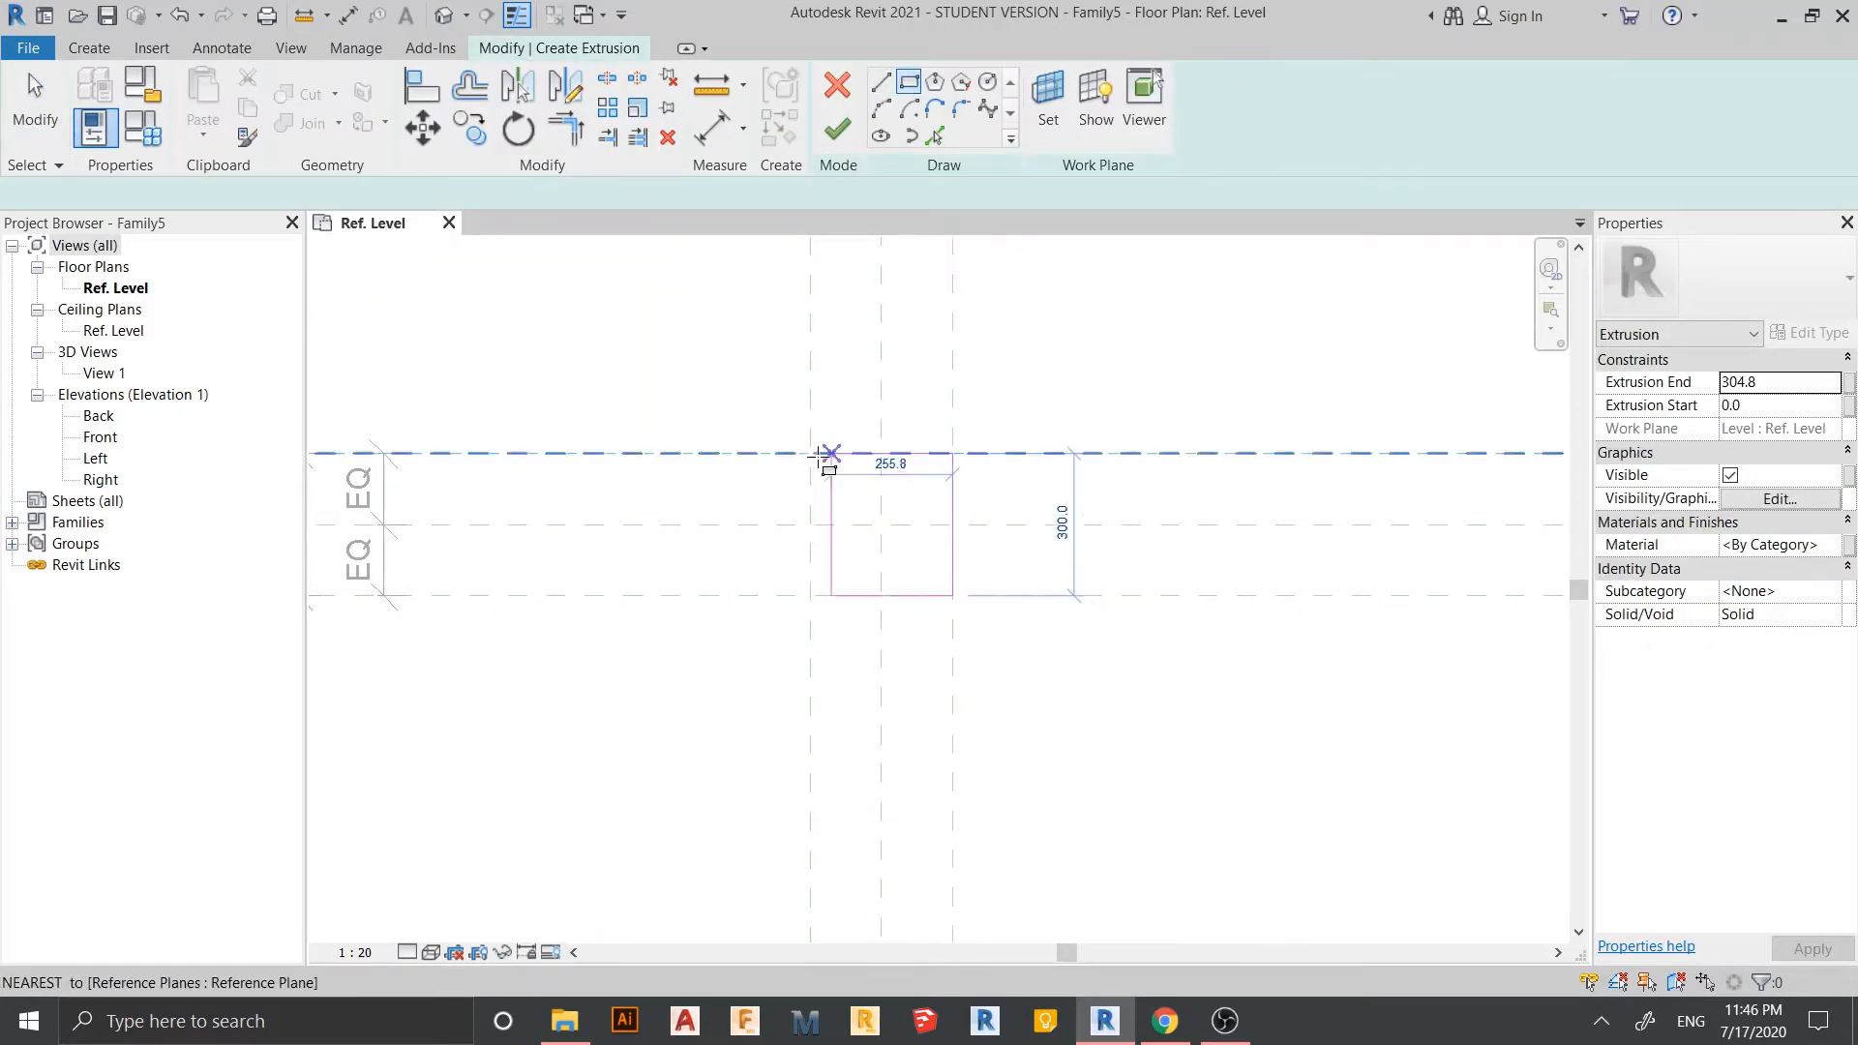
pyautogui.click(811, 453)
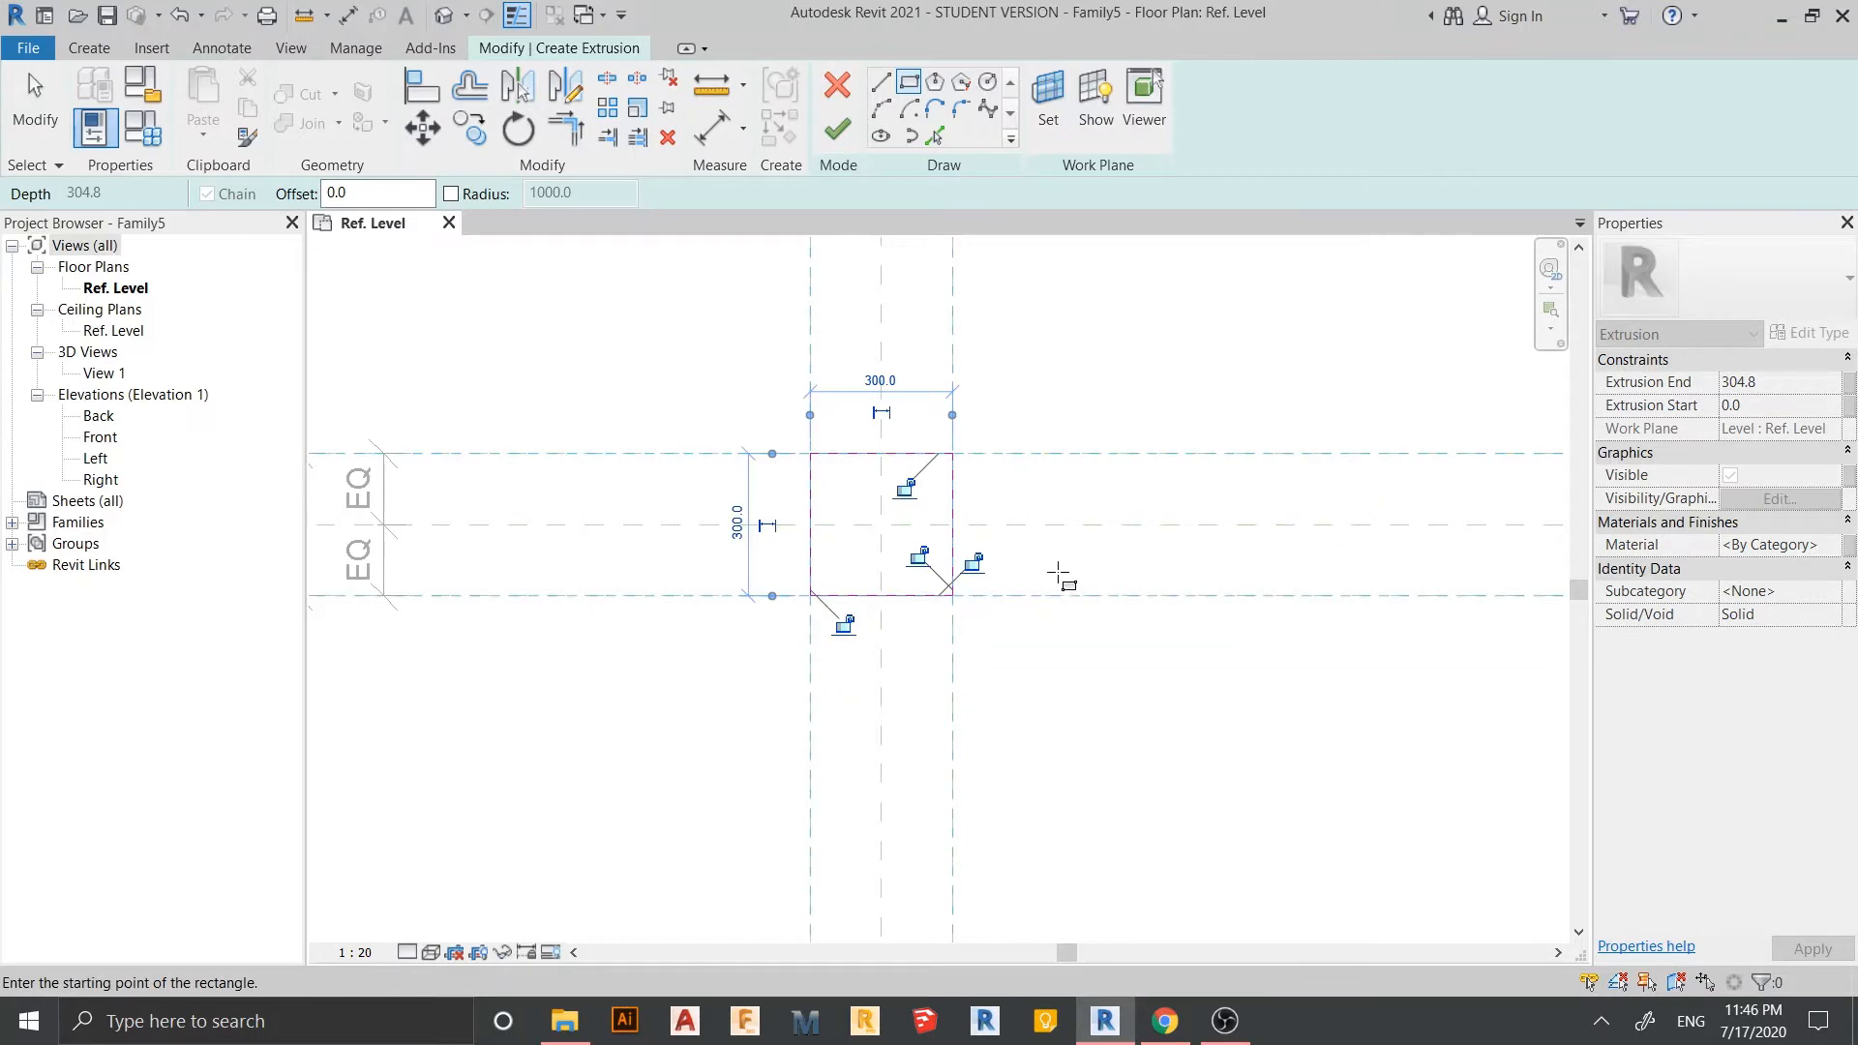
pyautogui.click(971, 565)
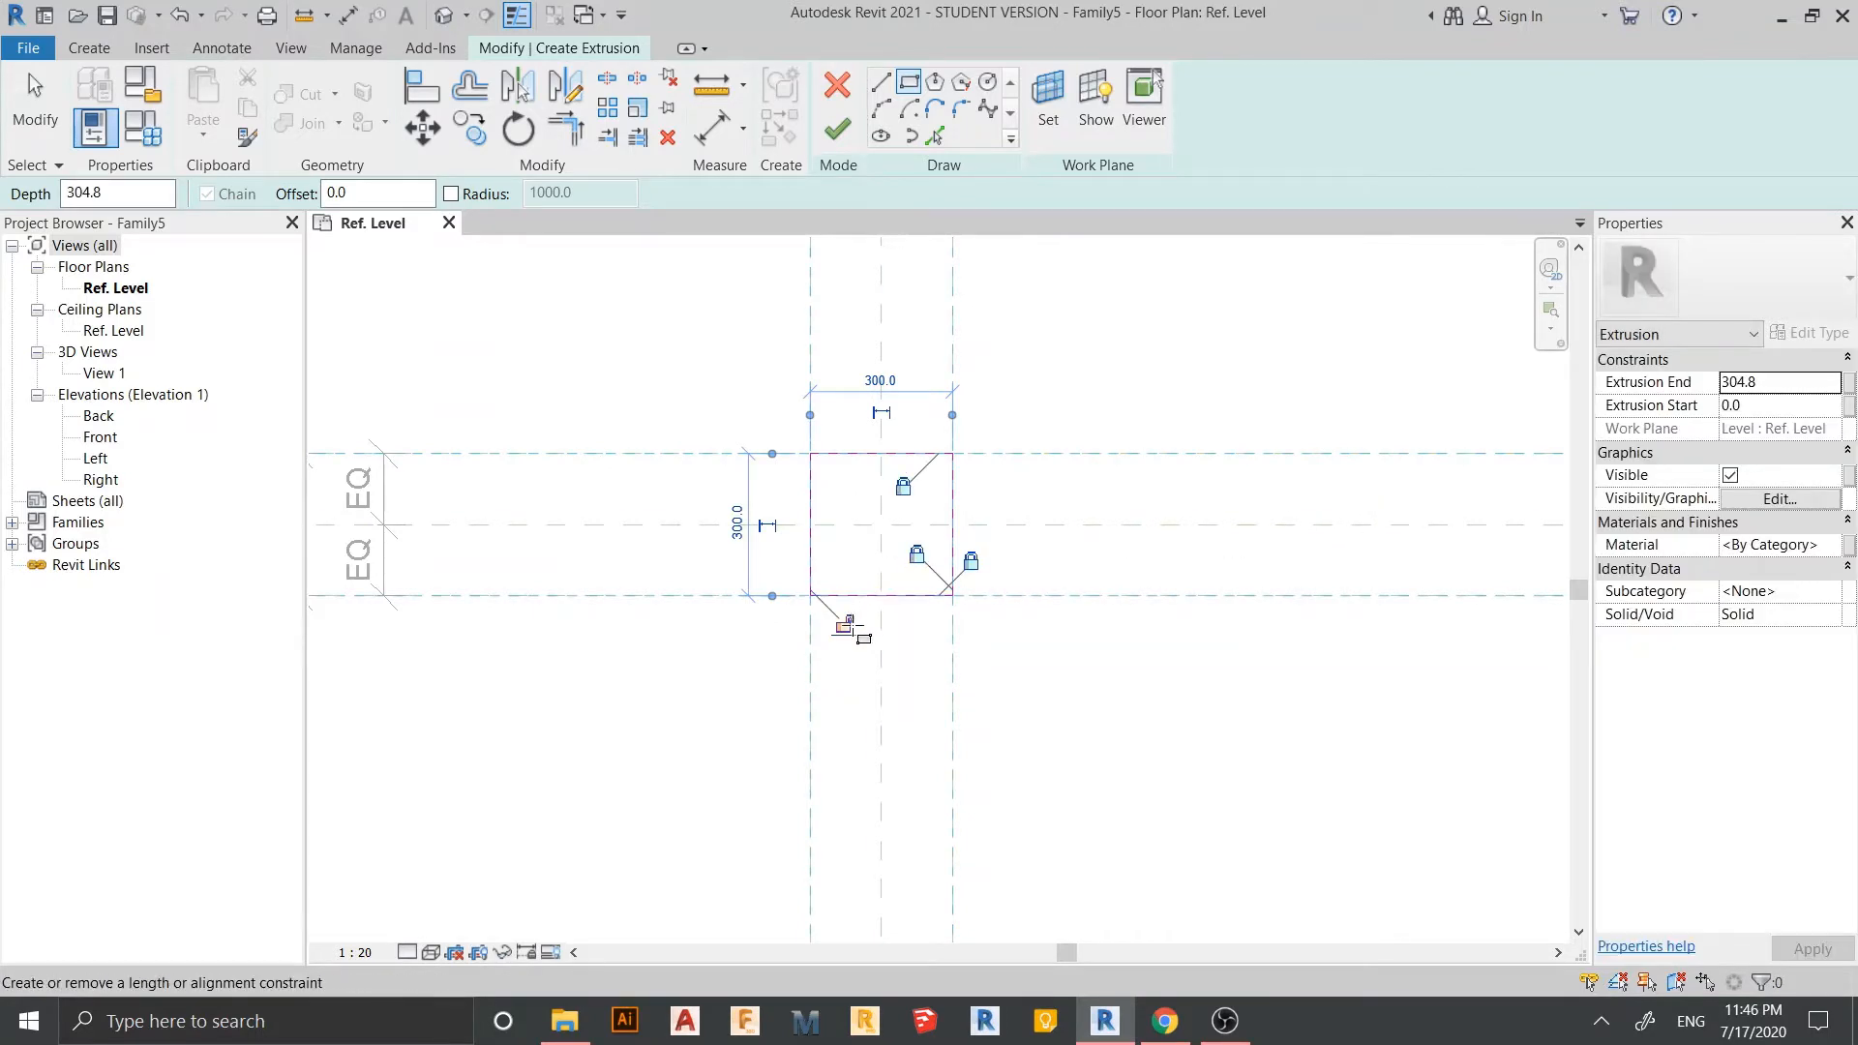
pyautogui.press('Escape')
# - Set the extrusion end to -500 and finish the extrusion
pyautogui.click(1732, 381)
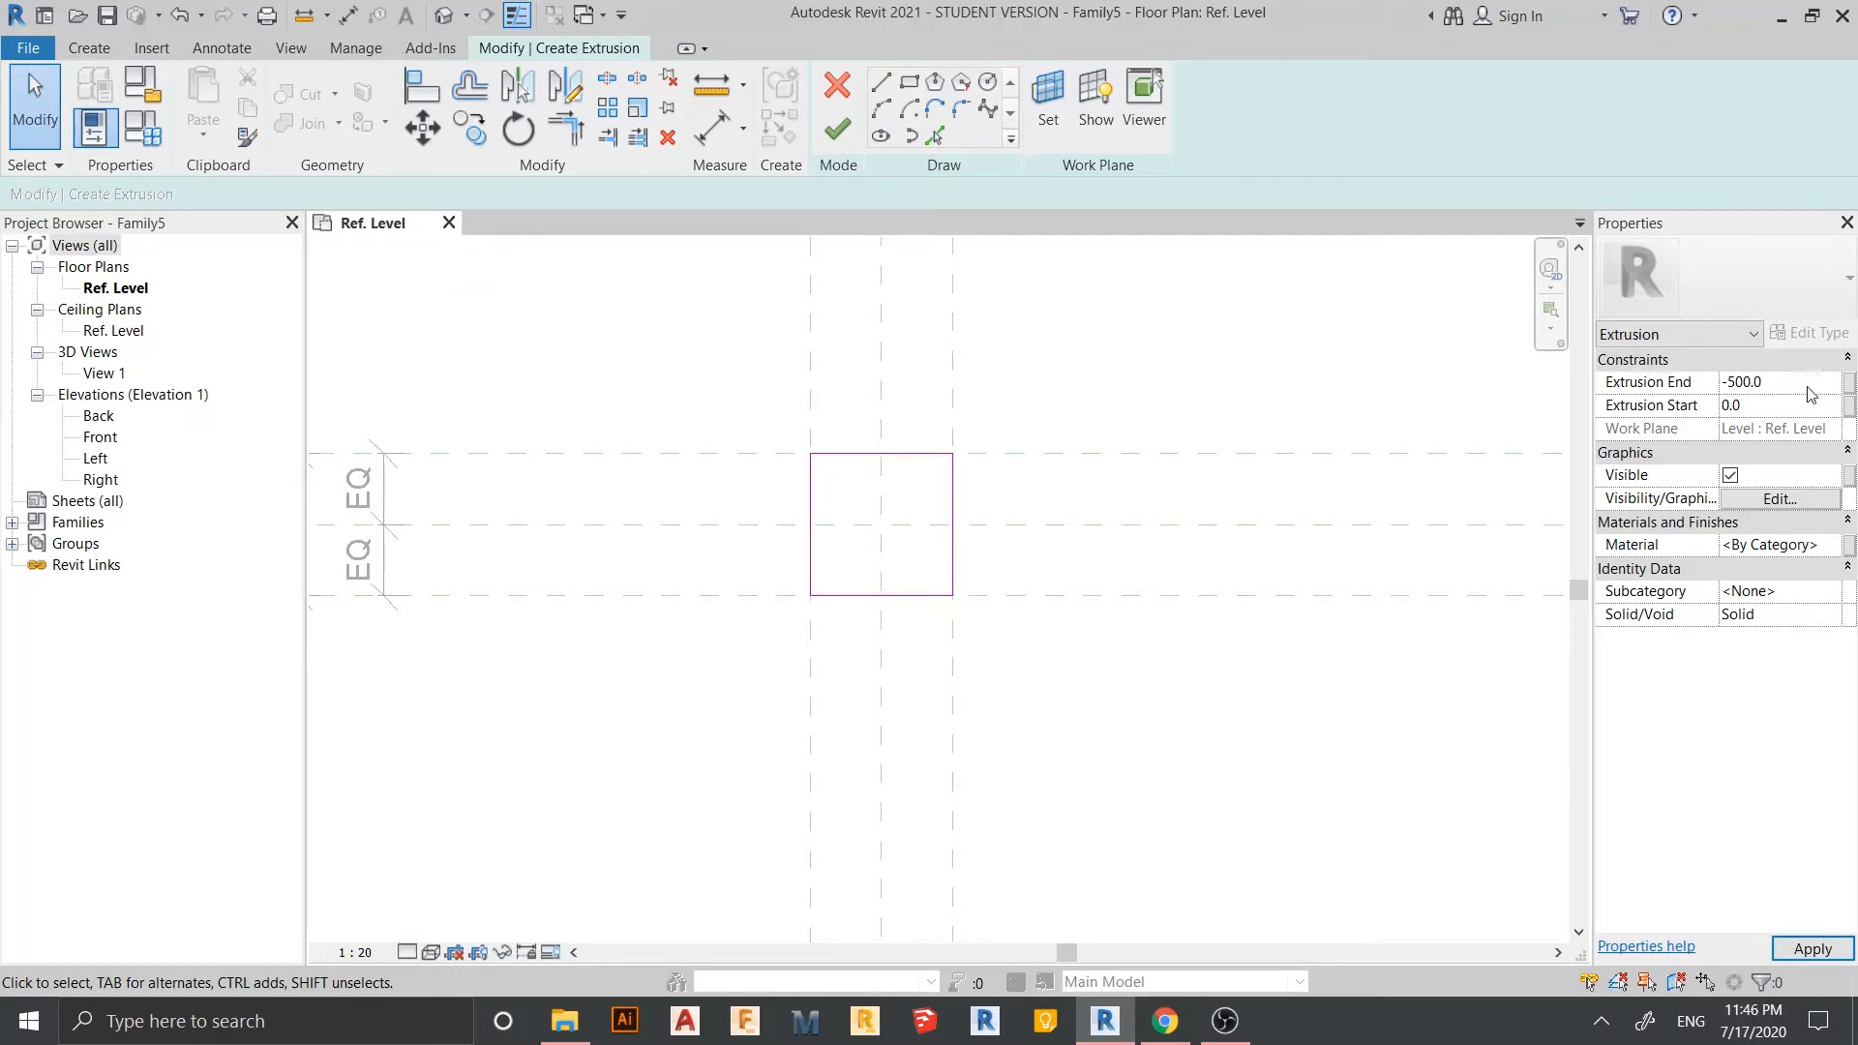
pyautogui.click(1795, 953)
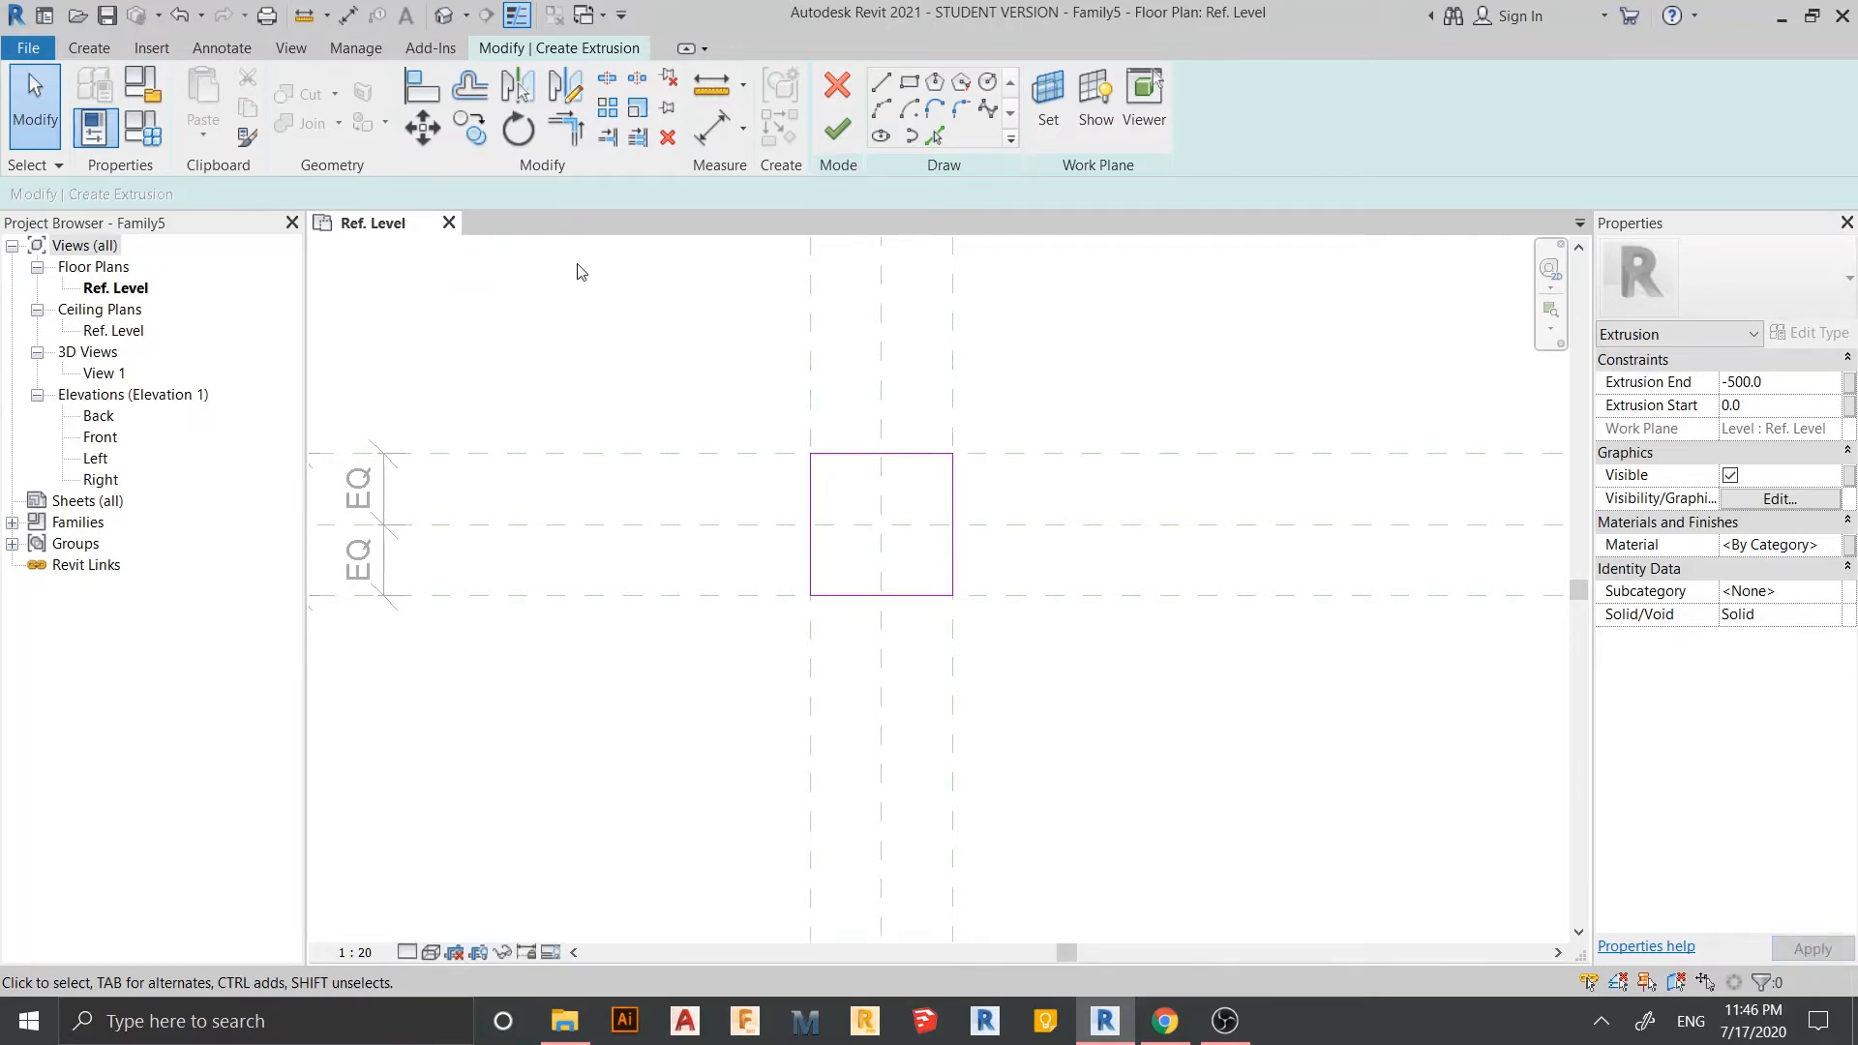
pyautogui.click(837, 129)
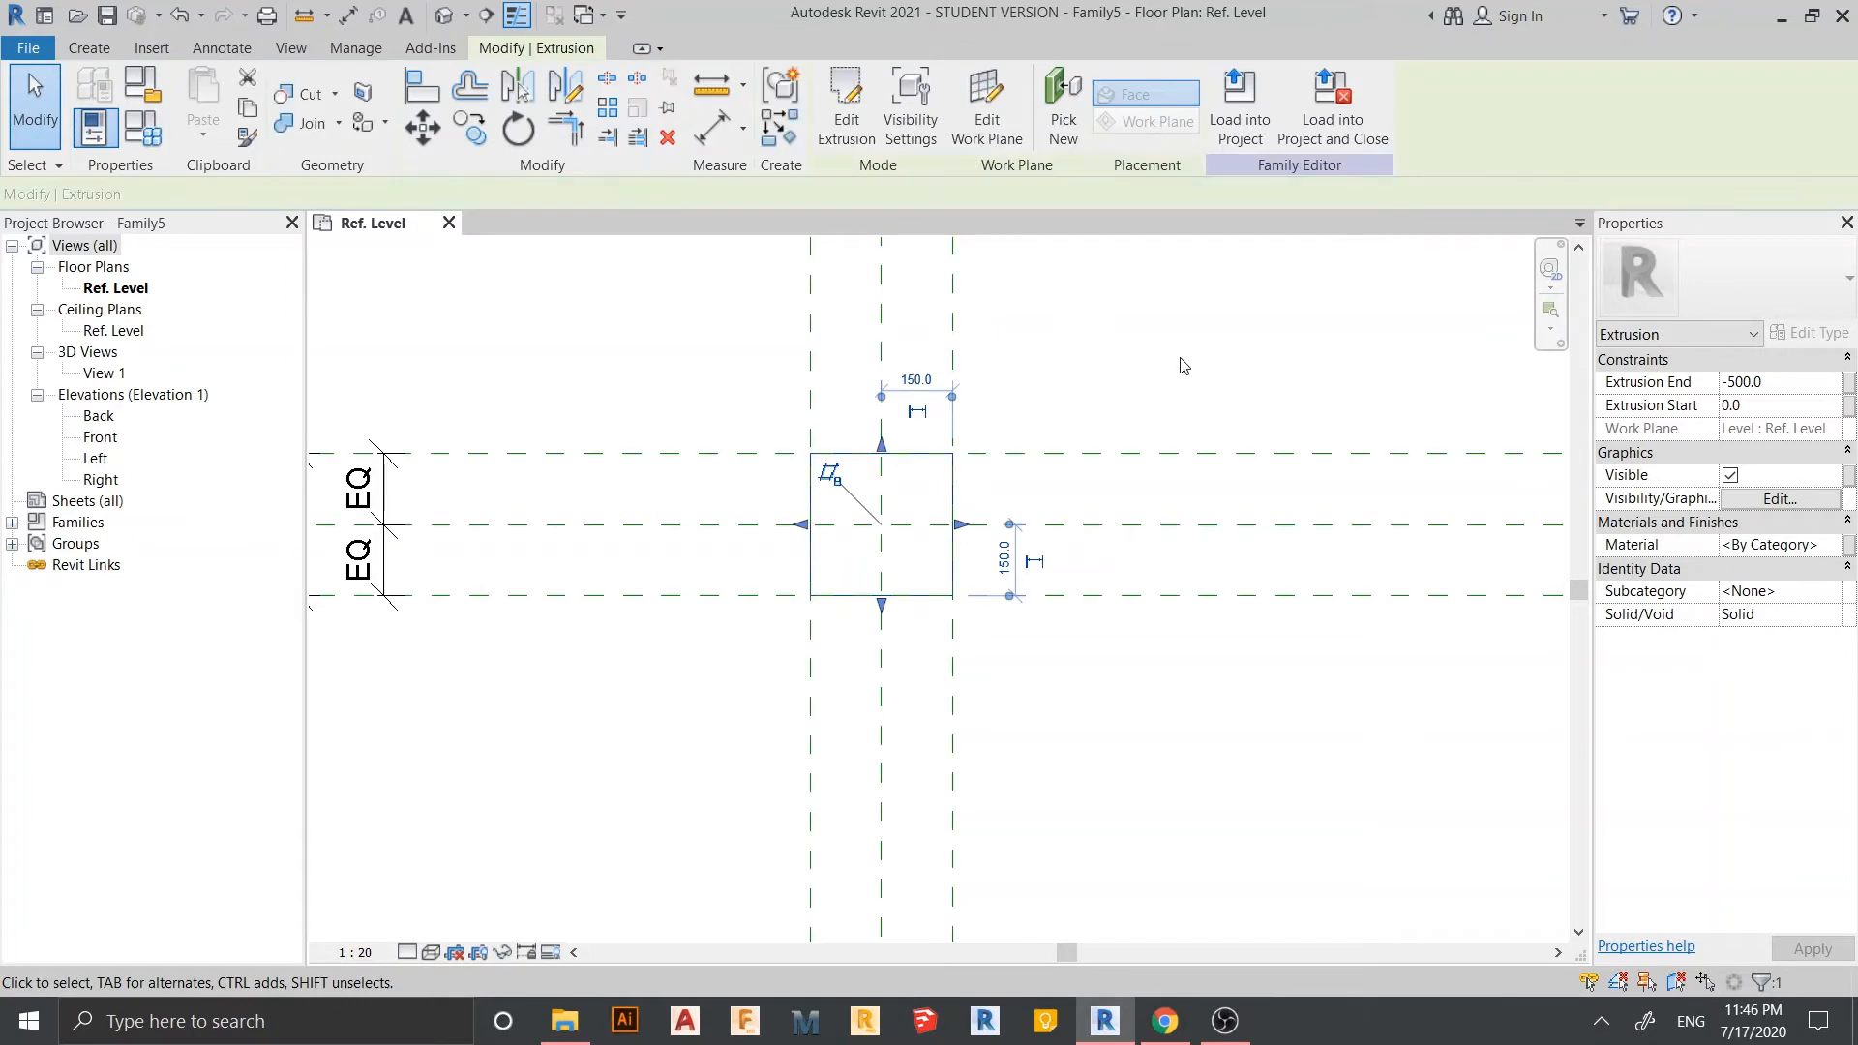
# - Set the plan view's detail level to Fine and its visual style to Shaded
pyautogui.moveTo(1049, 502); pyautogui.dragTo(1179, 448, button='middle')
pyautogui.scroll(1, 999, 576)
pyautogui.moveTo(1068, 640); pyautogui.dragTo(1061, 688, button='middle')
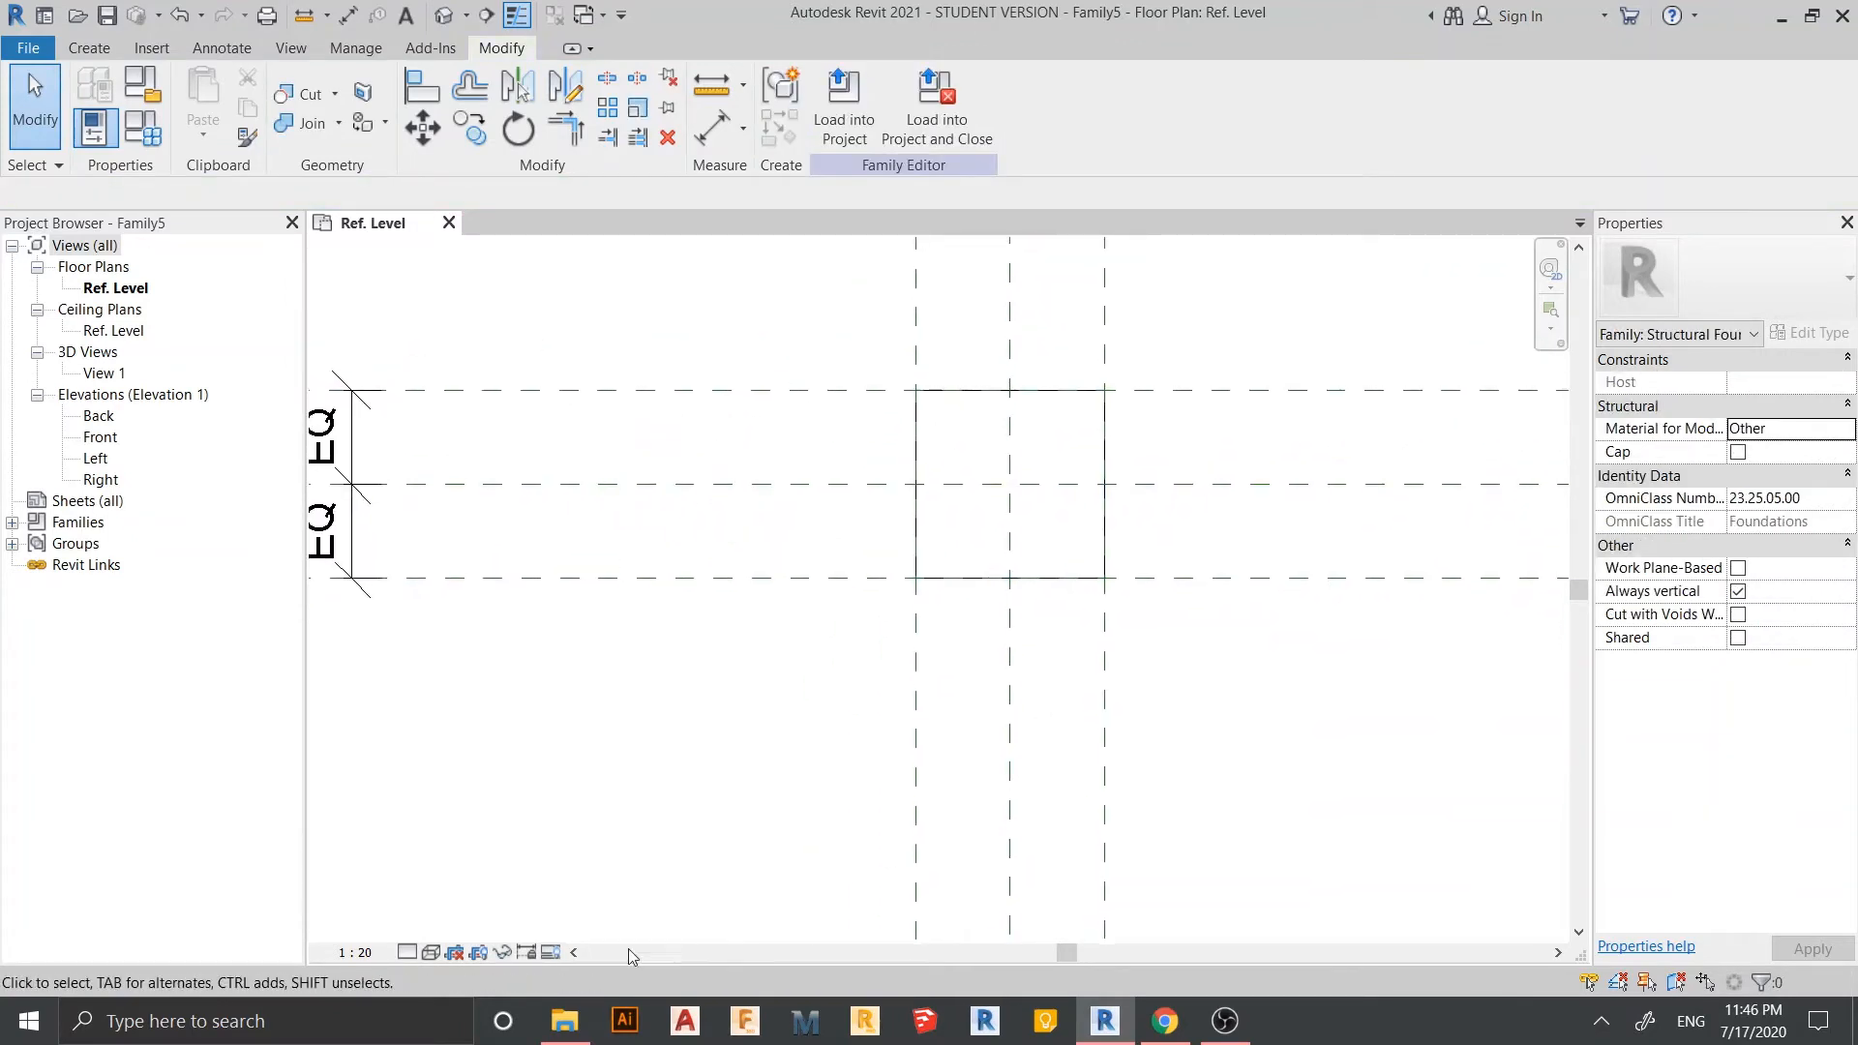
pyautogui.click(406, 952)
pyautogui.click(447, 925)
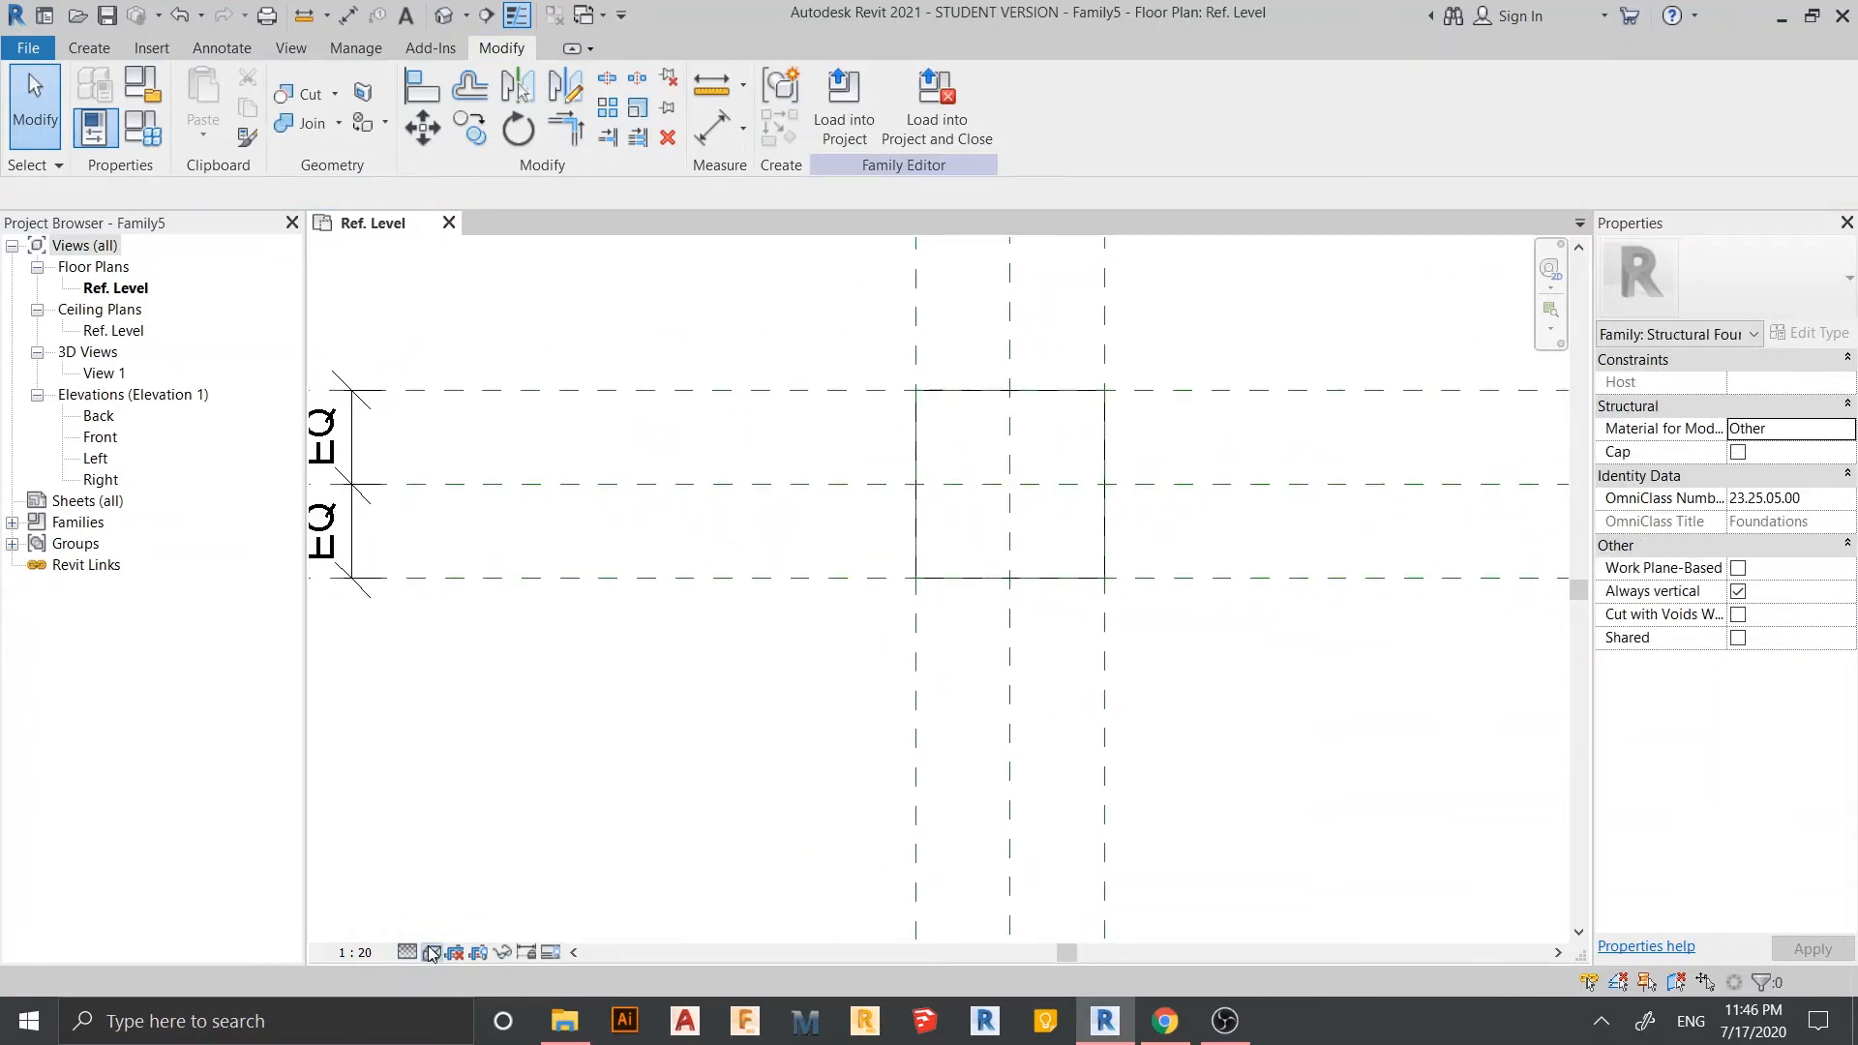
pyautogui.click(431, 952)
pyautogui.click(448, 882)
pyautogui.scroll(2, 1103, 610)
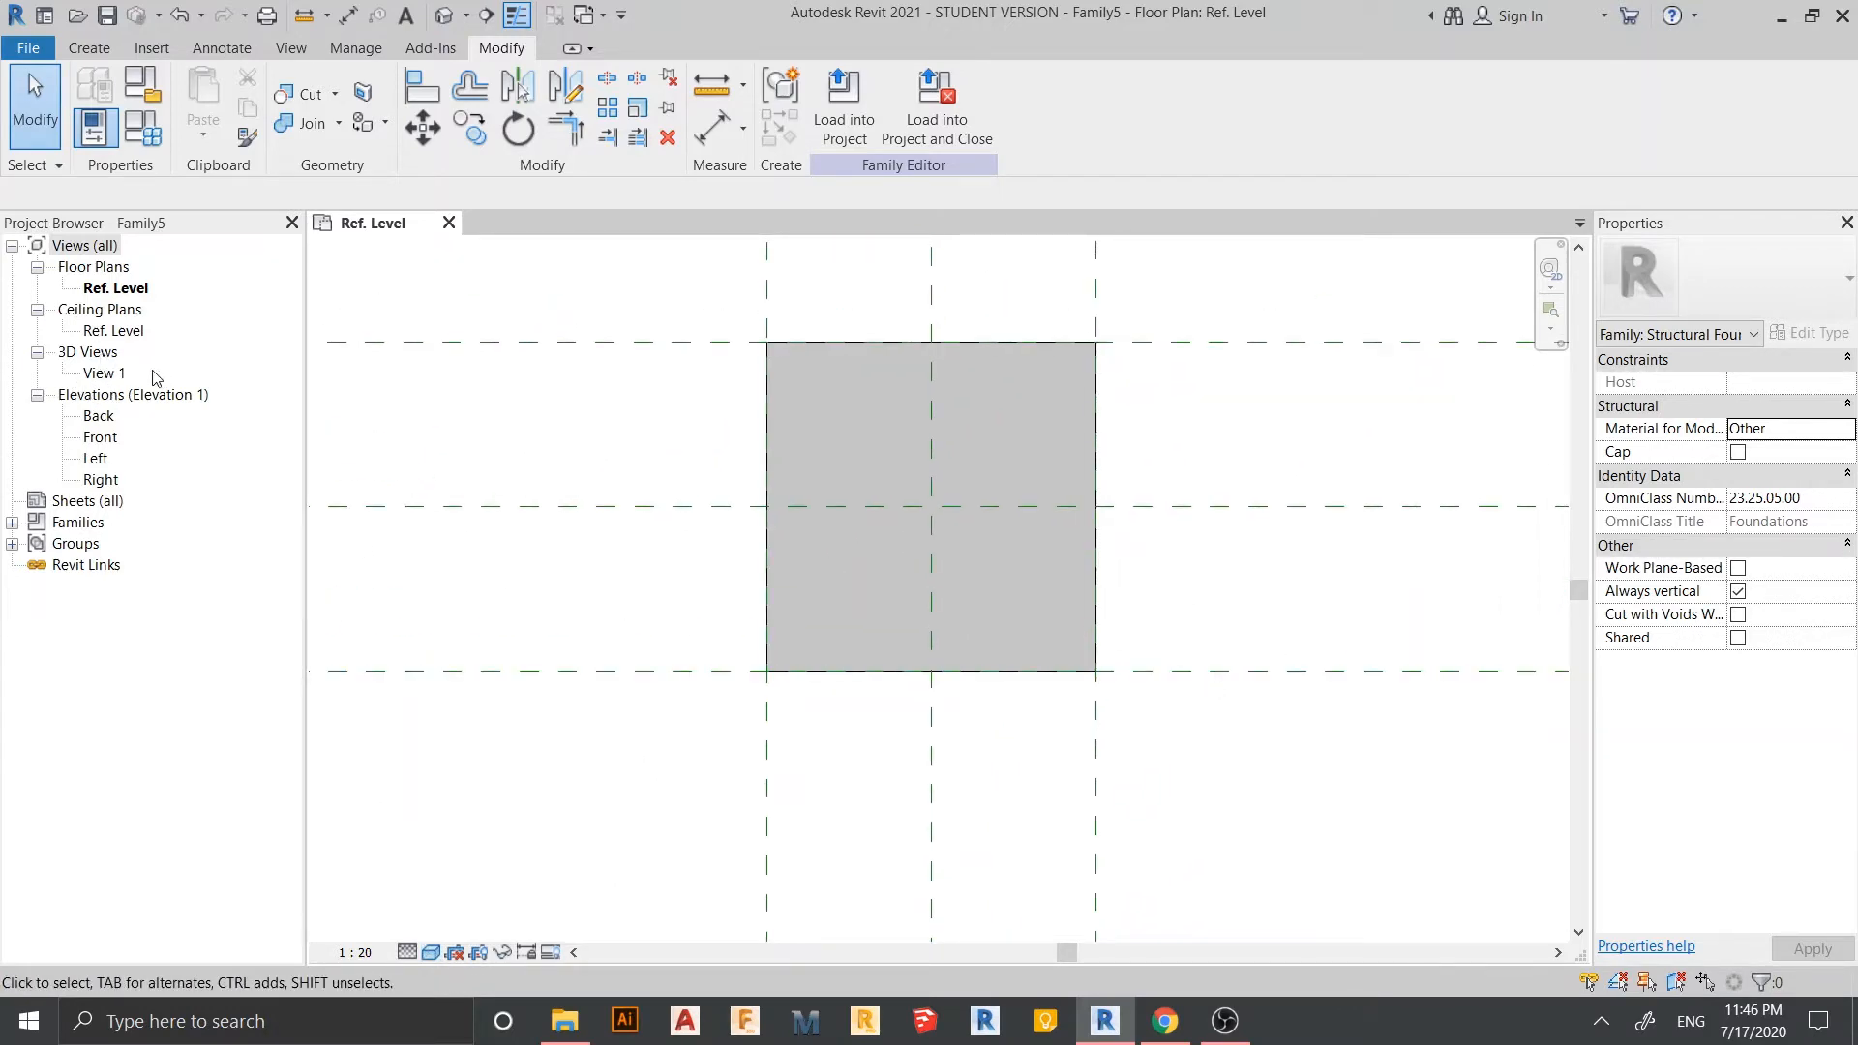
# - In the Front elevation, draw a horizontal reference plane about 378 mm above Ref. Level
pyautogui.doubleClick(97, 437)
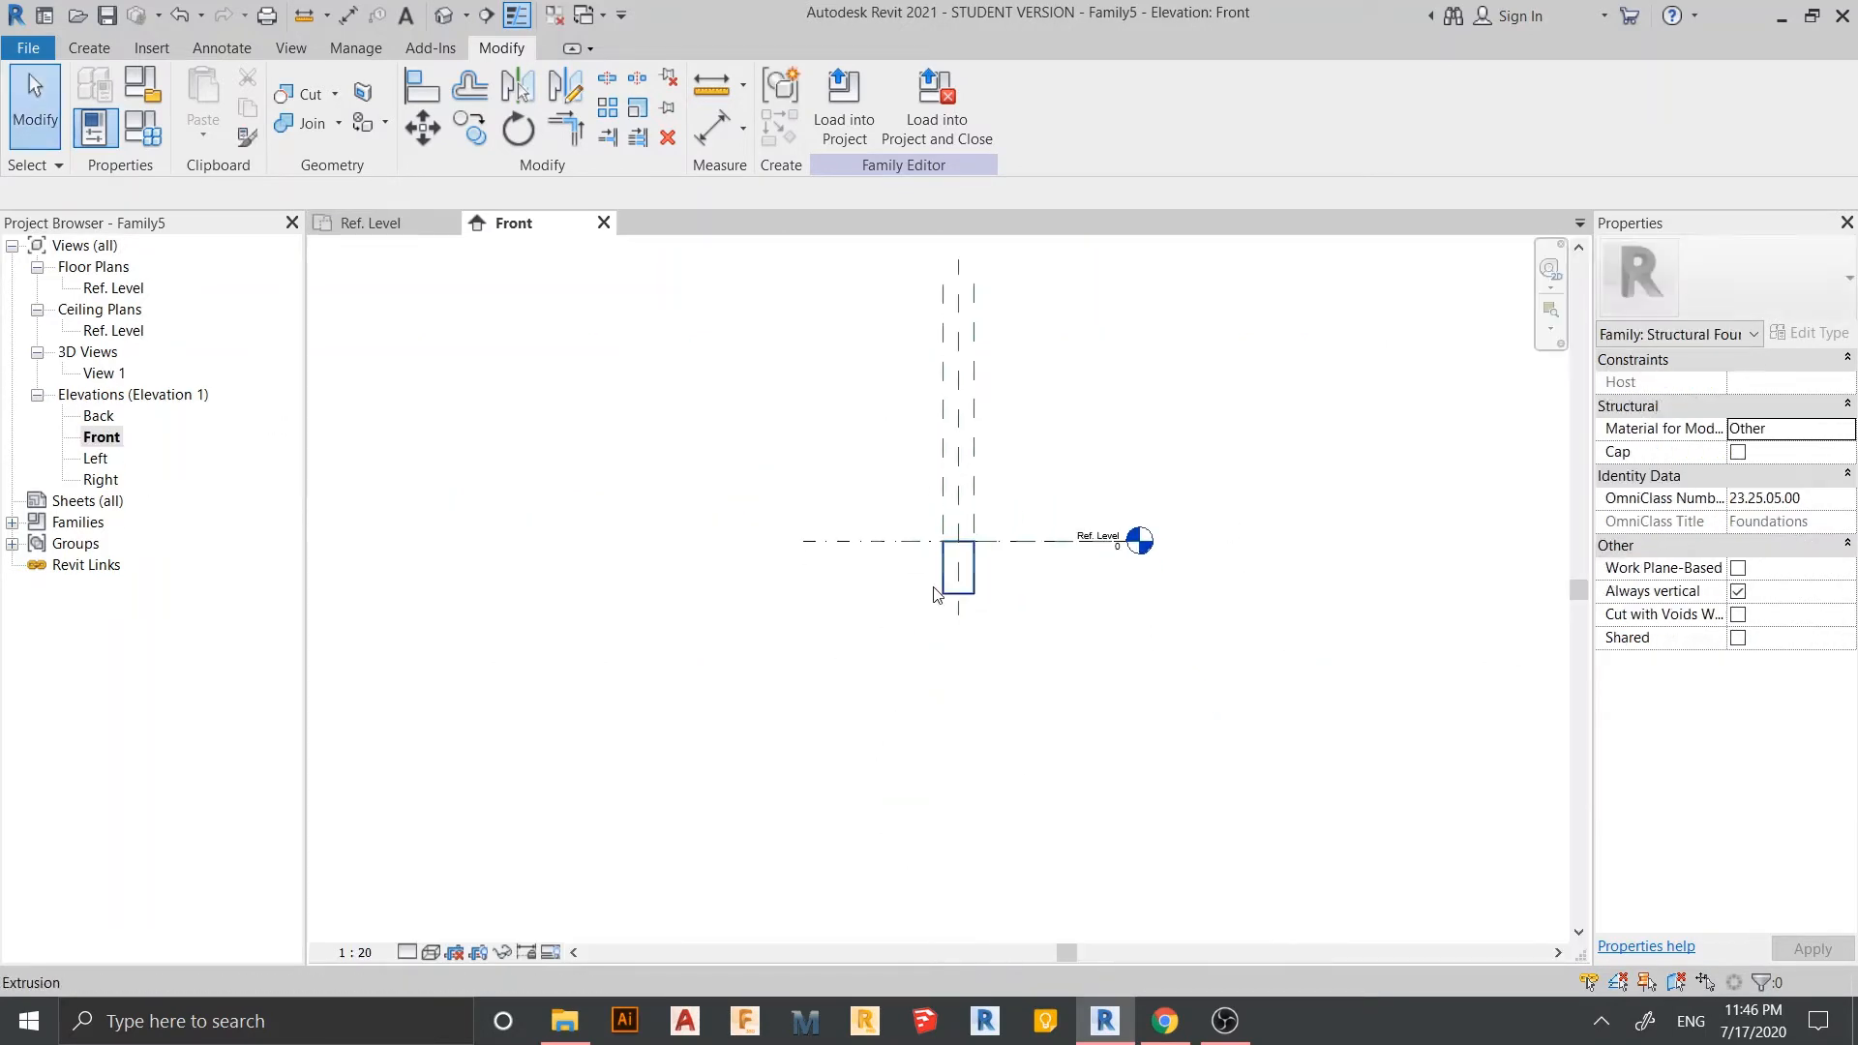
pyautogui.scroll(3, 1006, 614)
pyautogui.scroll(-3, 1161, 658)
pyautogui.moveTo(1194, 700); pyautogui.dragTo(1033, 490, button='middle')
pyautogui.scroll(-2, 1016, 642)
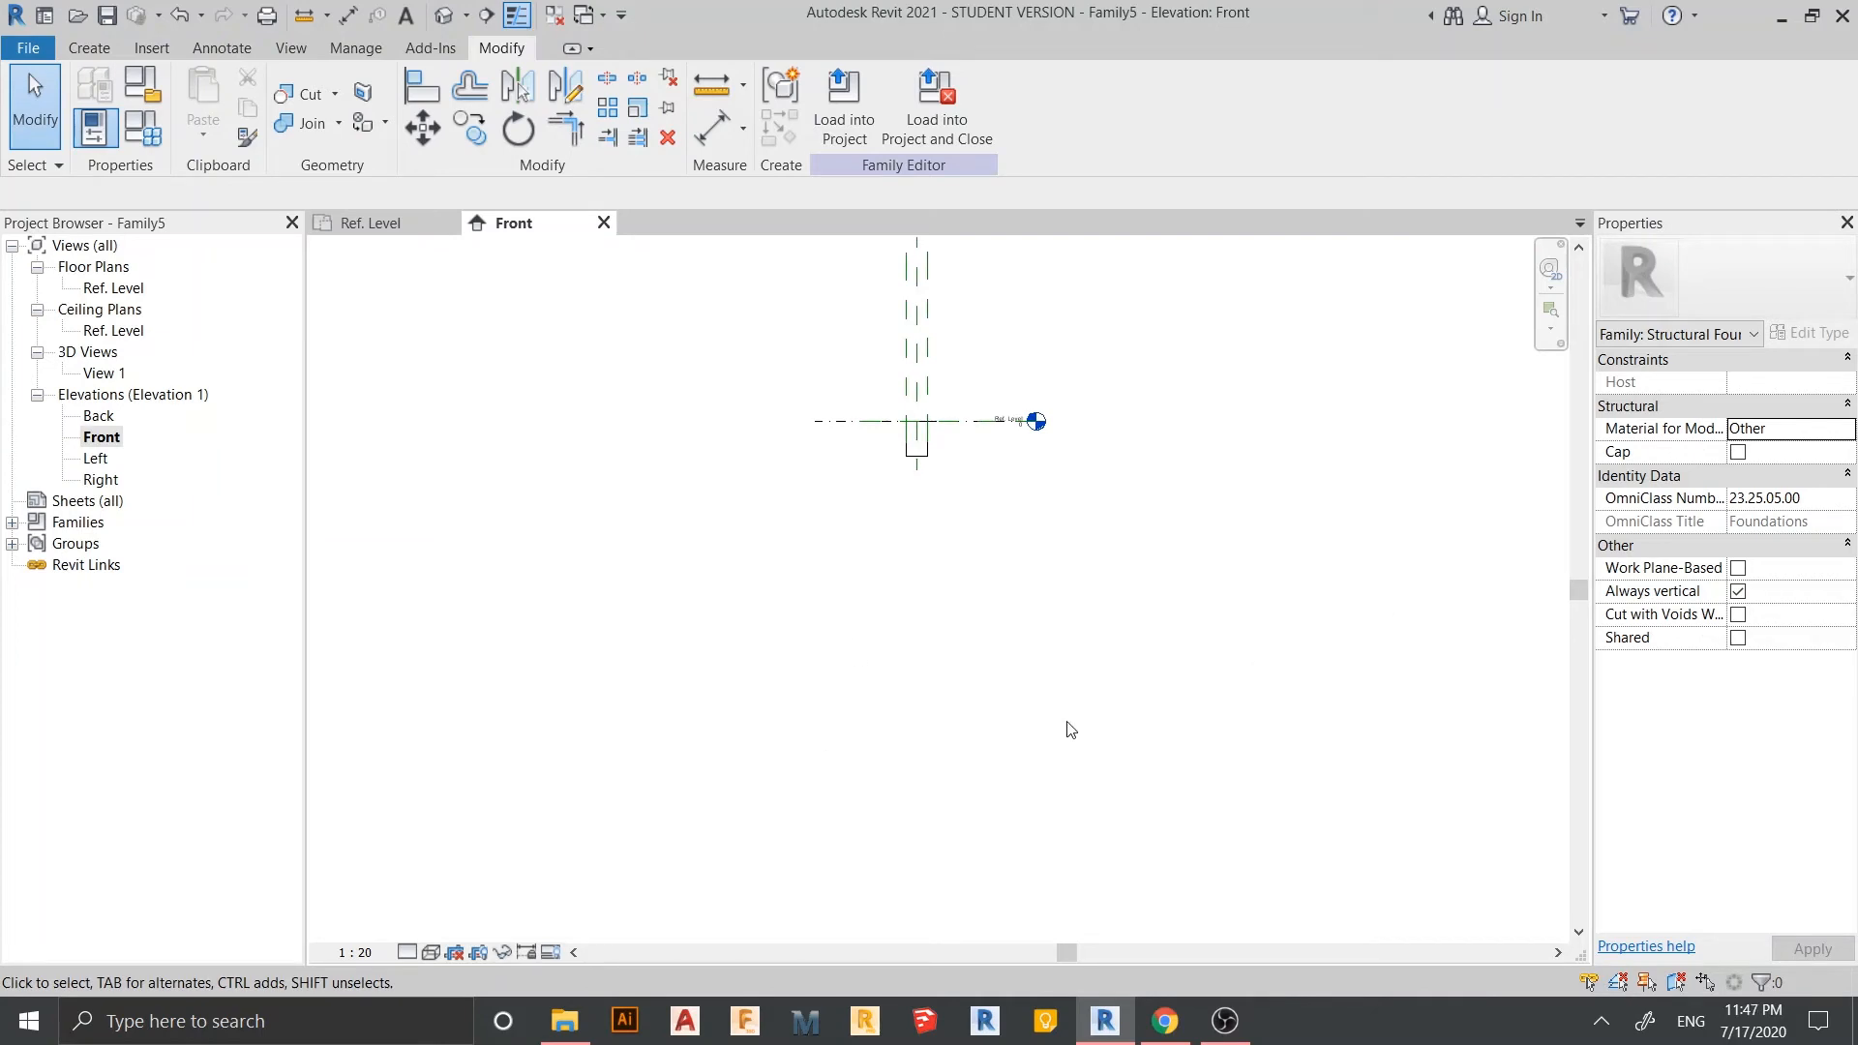
pyautogui.scroll(1, 1022, 581)
pyautogui.moveTo(845, 431); pyautogui.dragTo(800, 508, button='middle')
pyautogui.scroll(2, 799, 508)
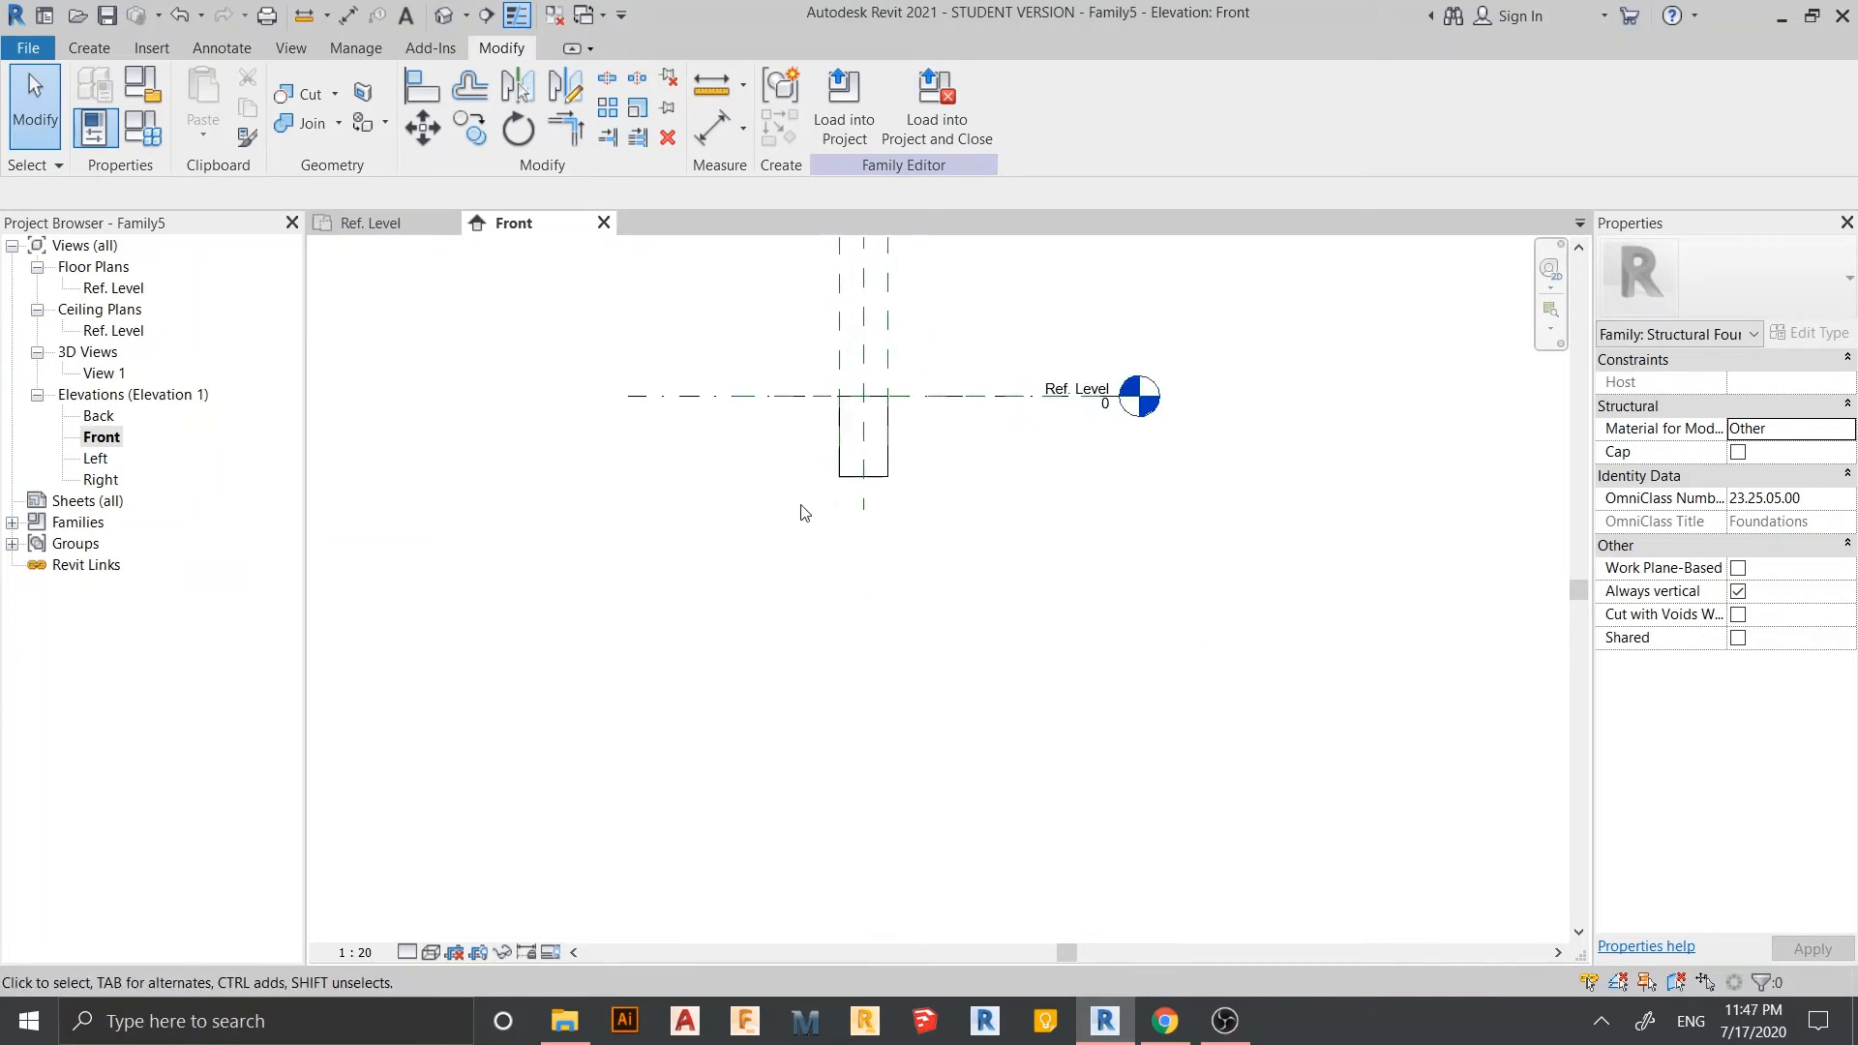
pyautogui.moveTo(868, 561); pyautogui.dragTo(978, 623, button='middle')
pyautogui.press('r')
pyautogui.press('p')
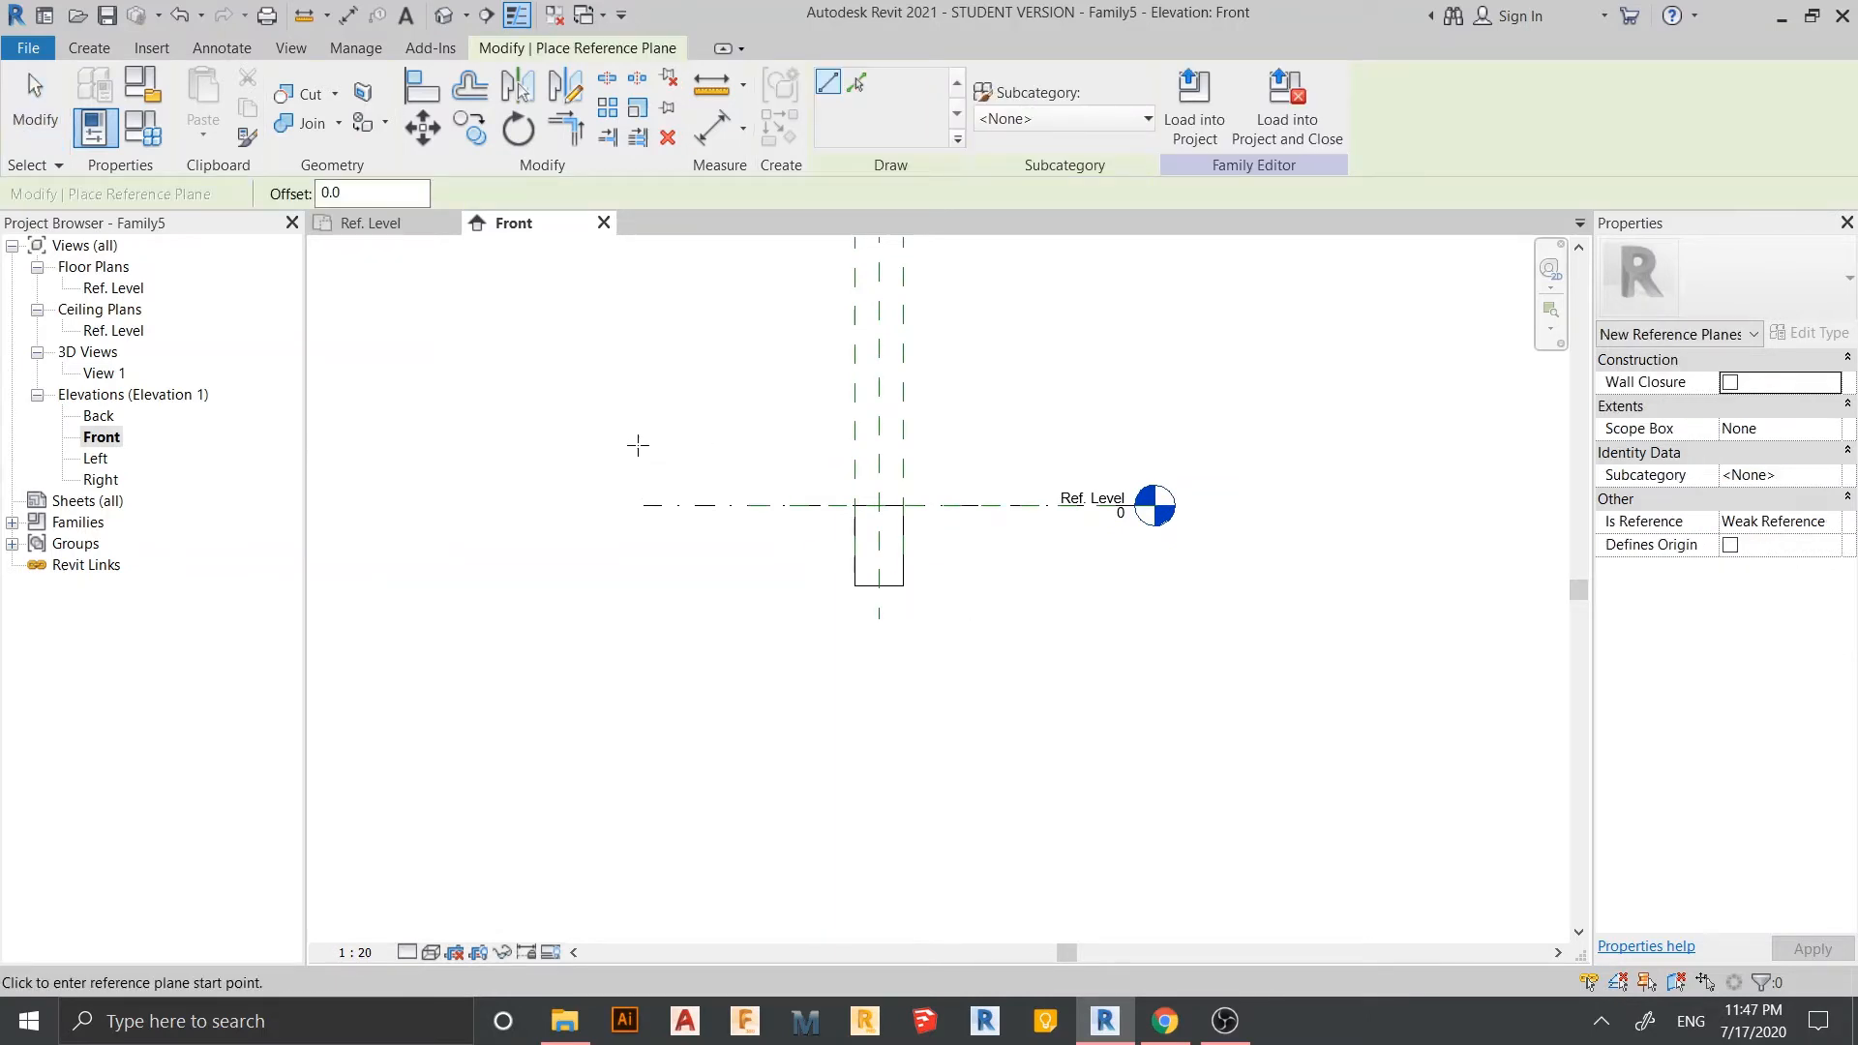
pyautogui.click(638, 445)
pyautogui.click(1145, 445)
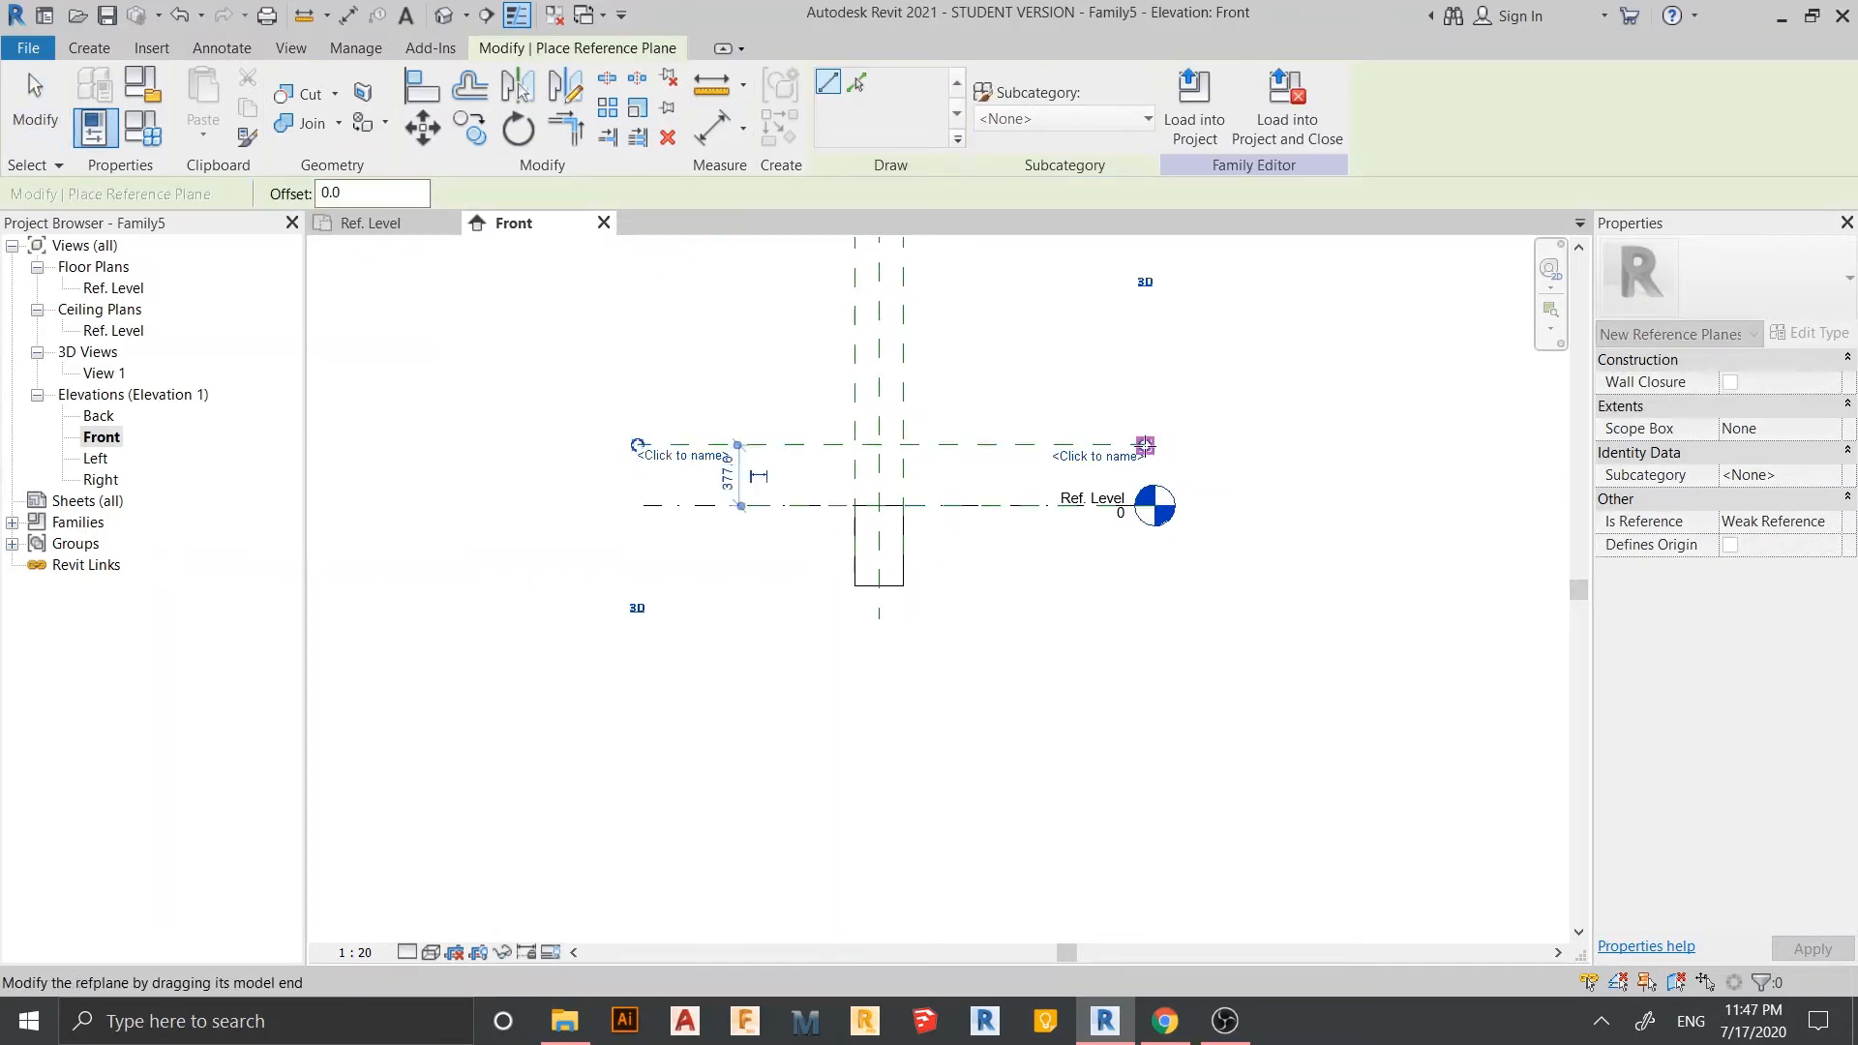
# - Draw two horizontal reference planes below the extrusion, one 2000 mm under Ref. Level and another about 500 mm lower
pyautogui.moveTo(942, 651); pyautogui.dragTo(954, 473, button='middle')
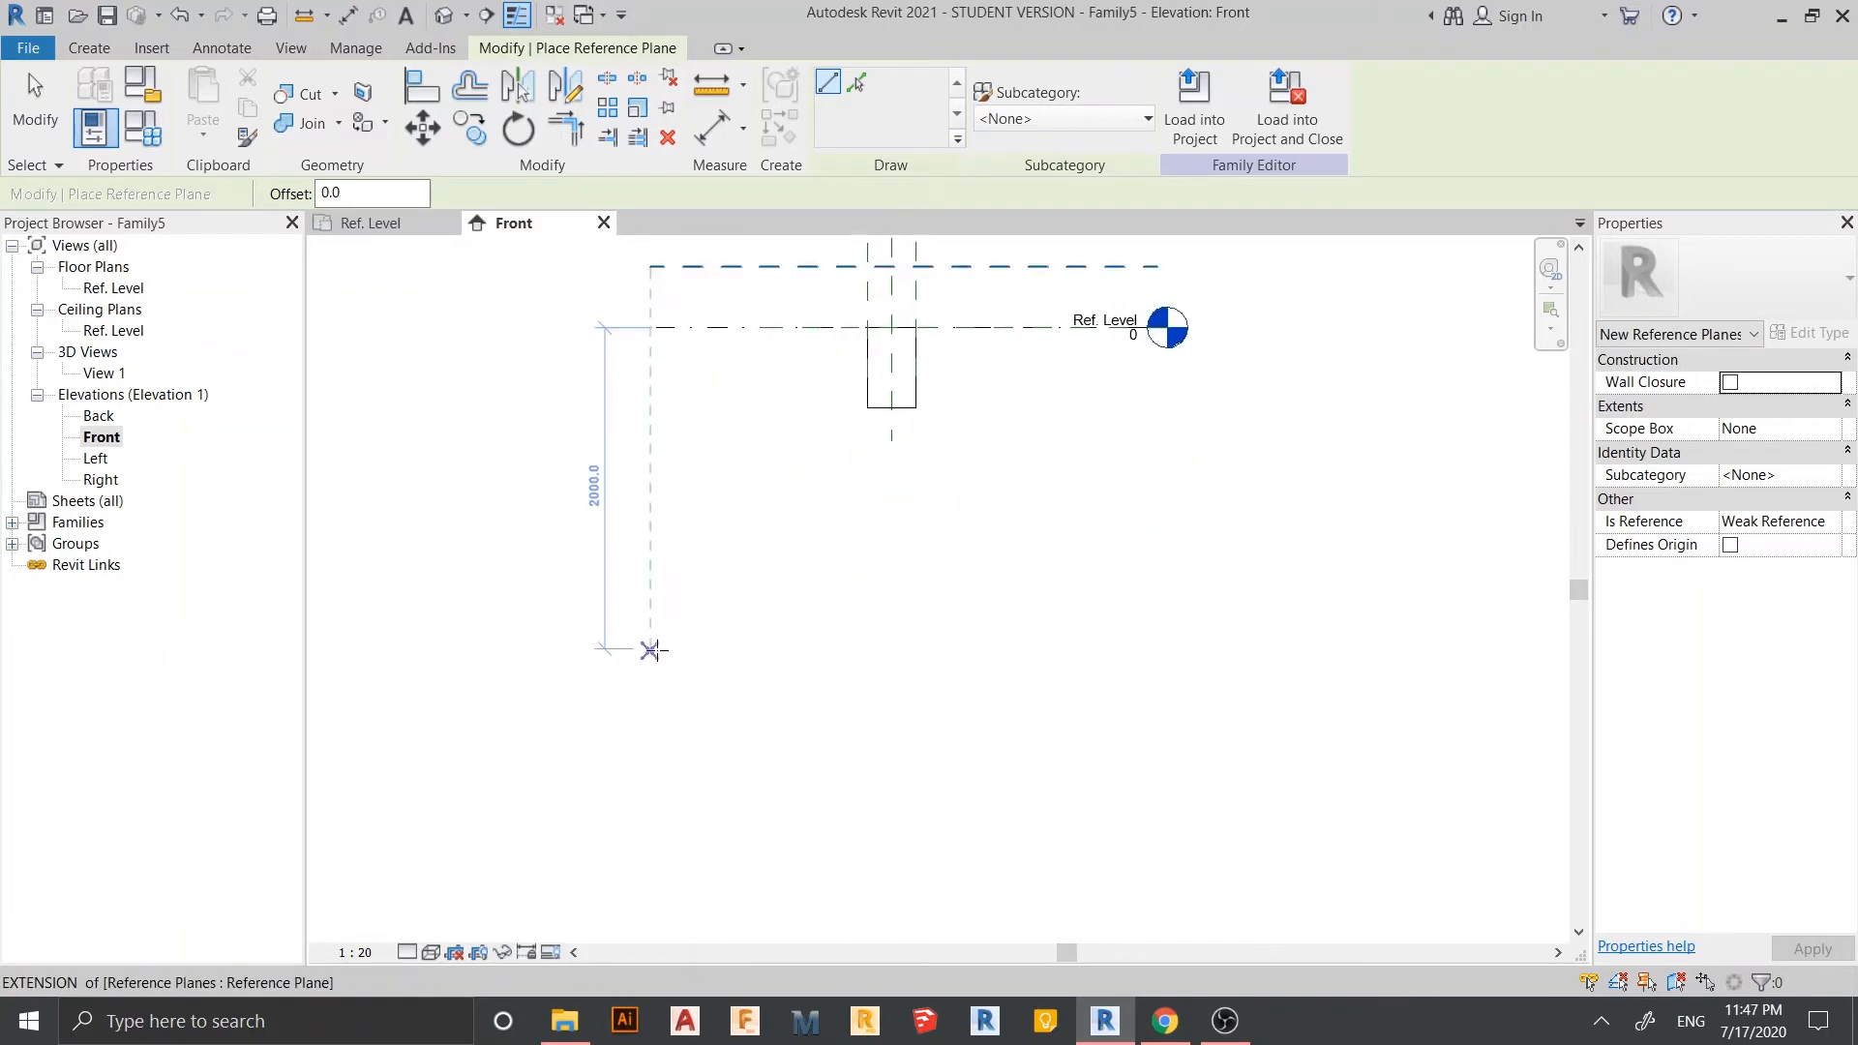
pyautogui.click(650, 649)
pyautogui.click(1157, 650)
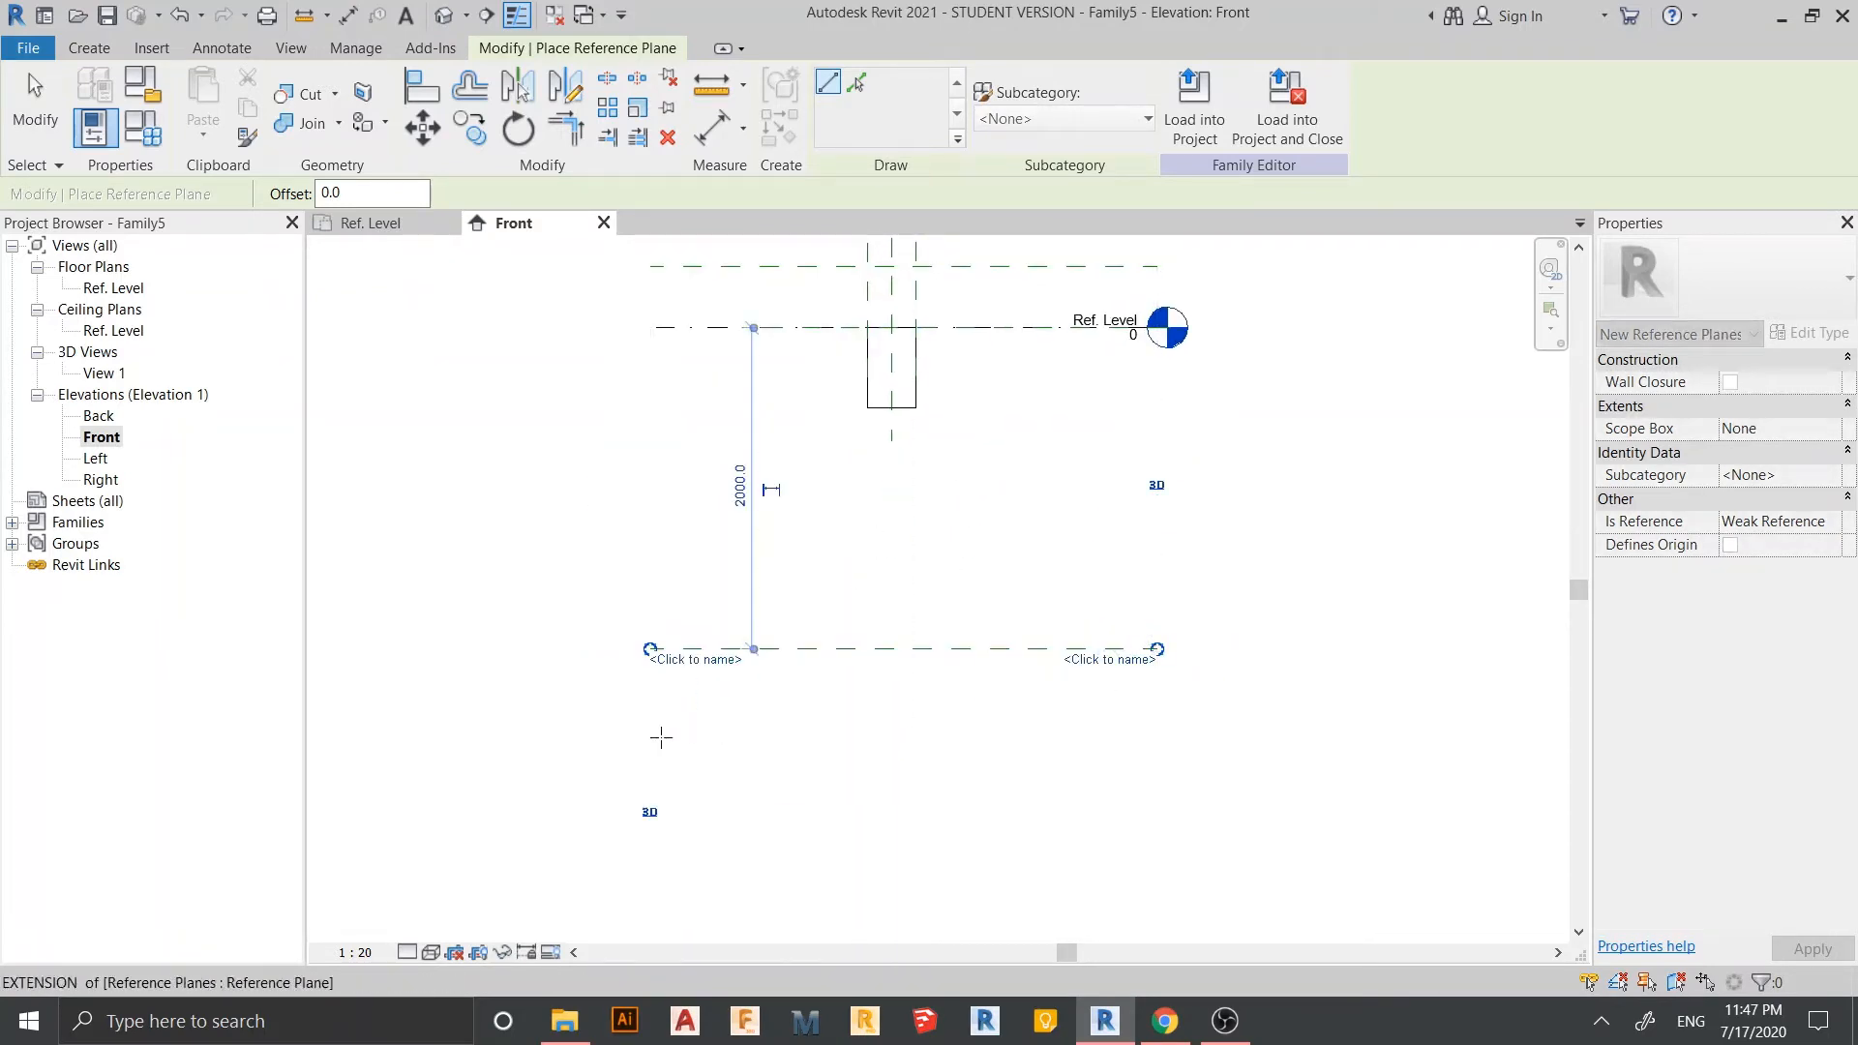
pyautogui.click(650, 729)
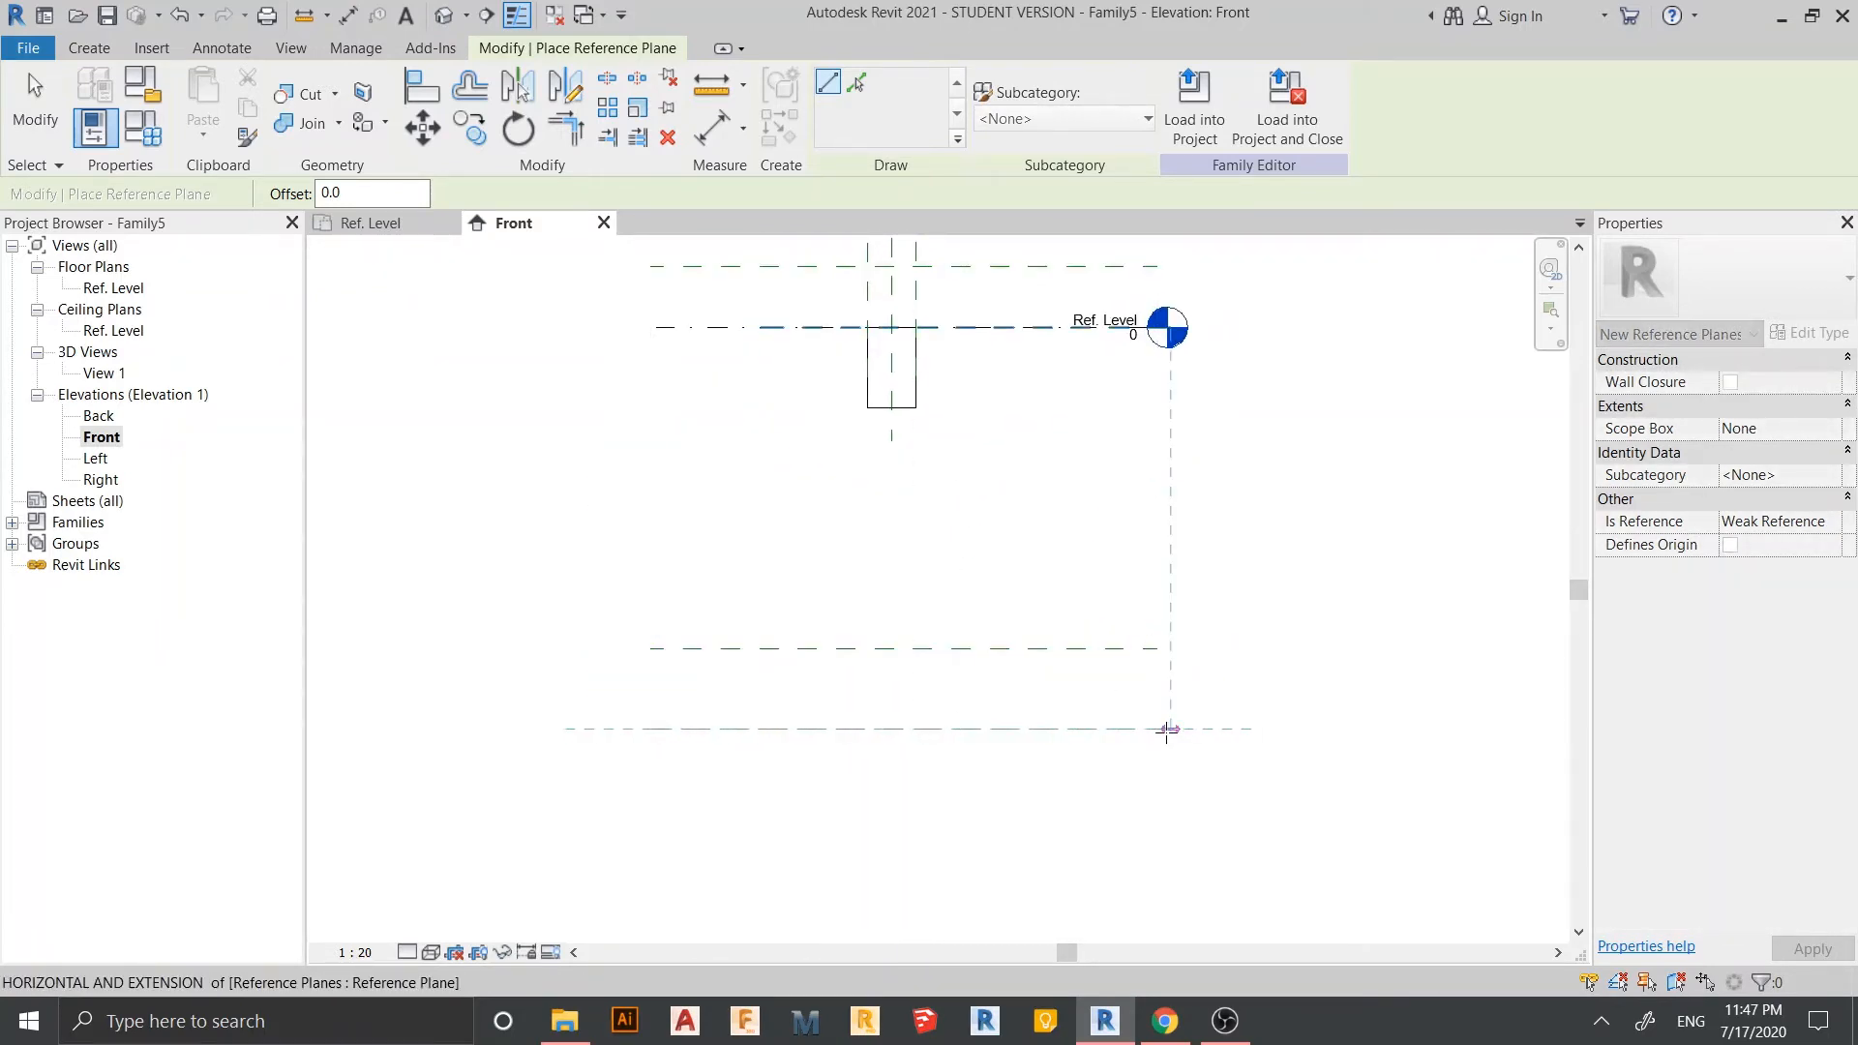
pyautogui.click(1167, 729)
pyautogui.press('Escape')
pyautogui.scroll(2, 702, 593)
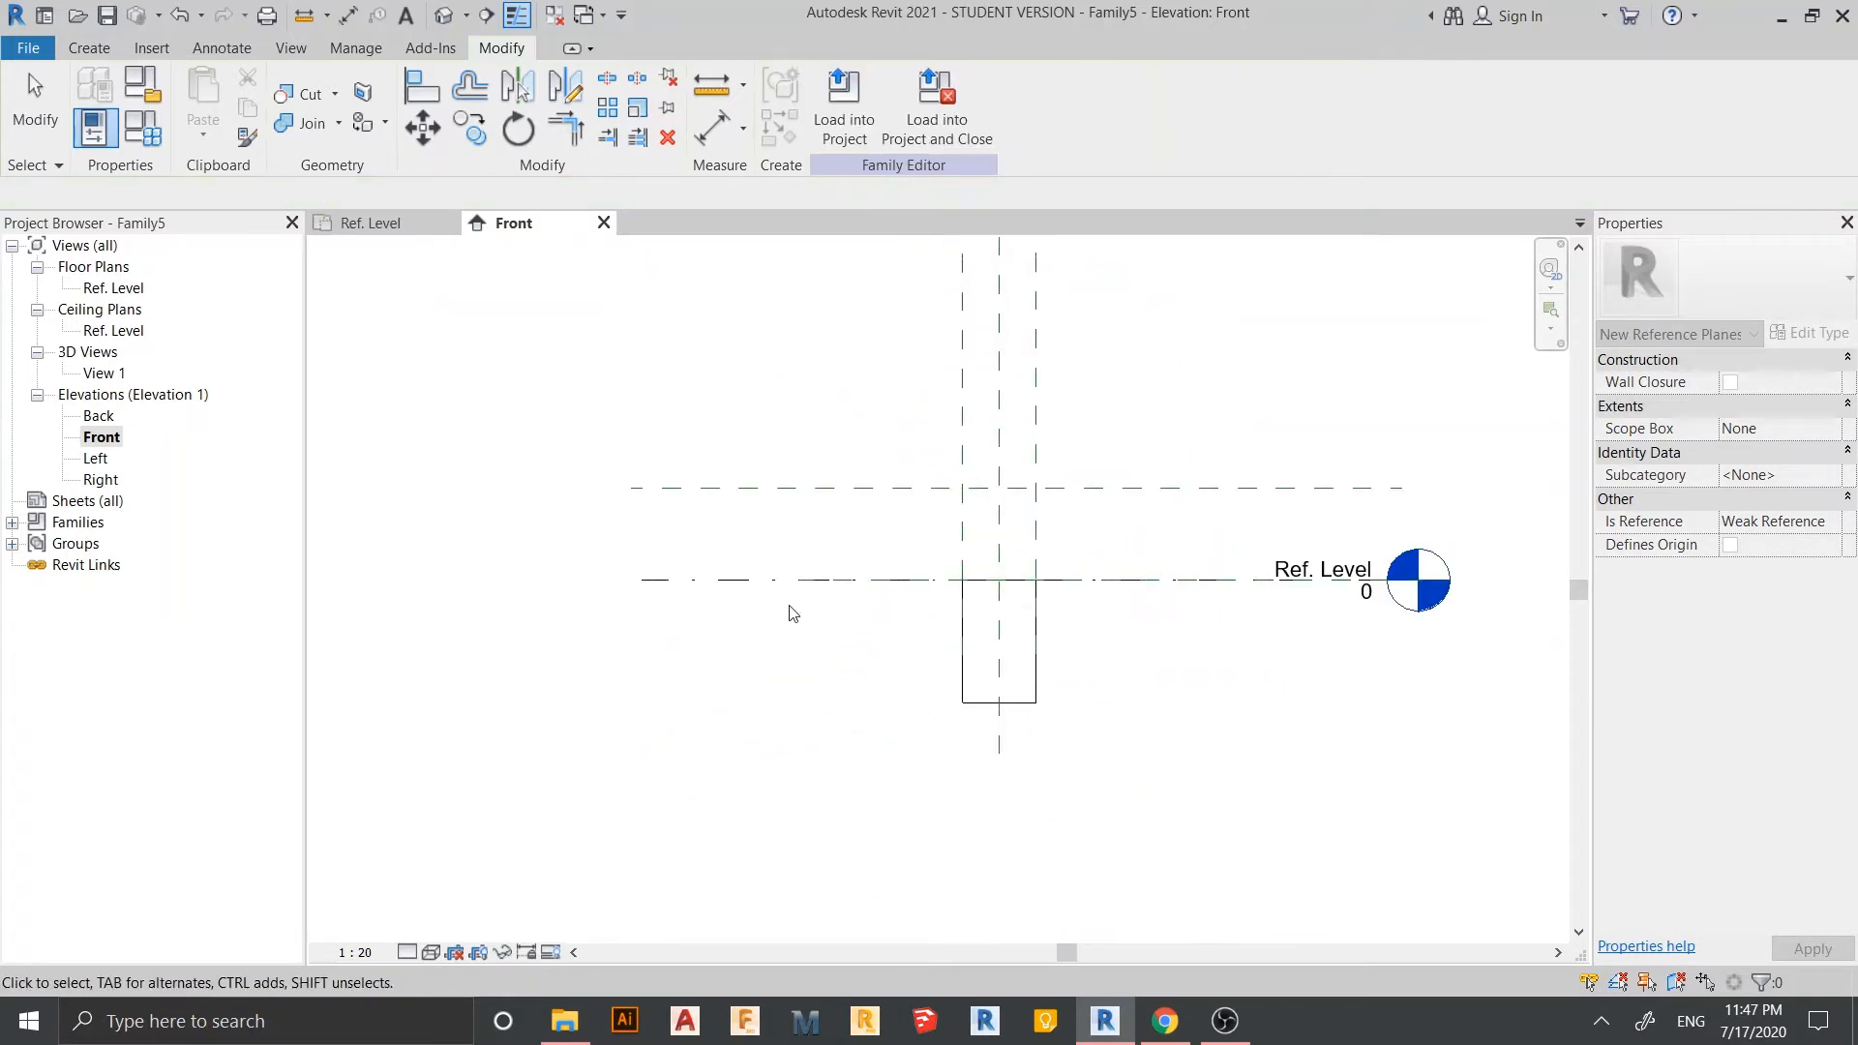
pyautogui.press('Escape')
# - Add an aligned dimension between Ref. Level and the reference plane above it
pyautogui.press('d')
pyautogui.press('i')
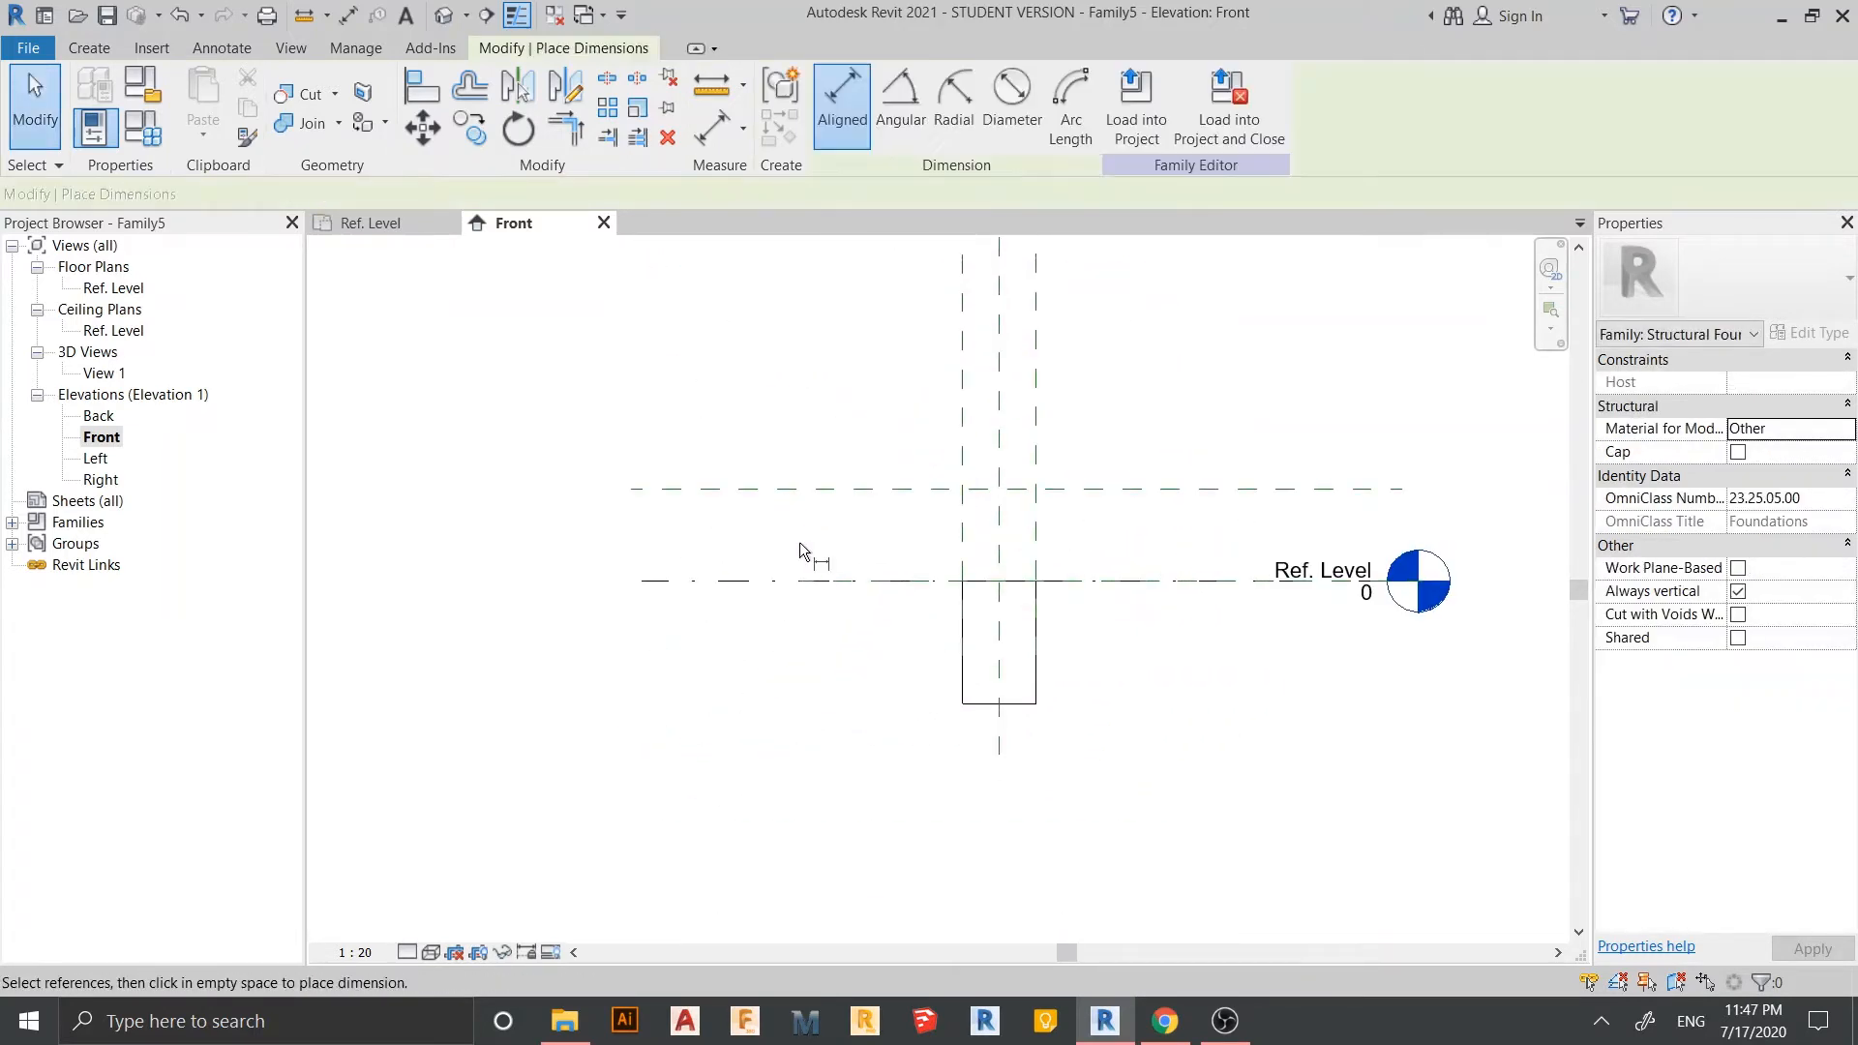
pyautogui.click(807, 580)
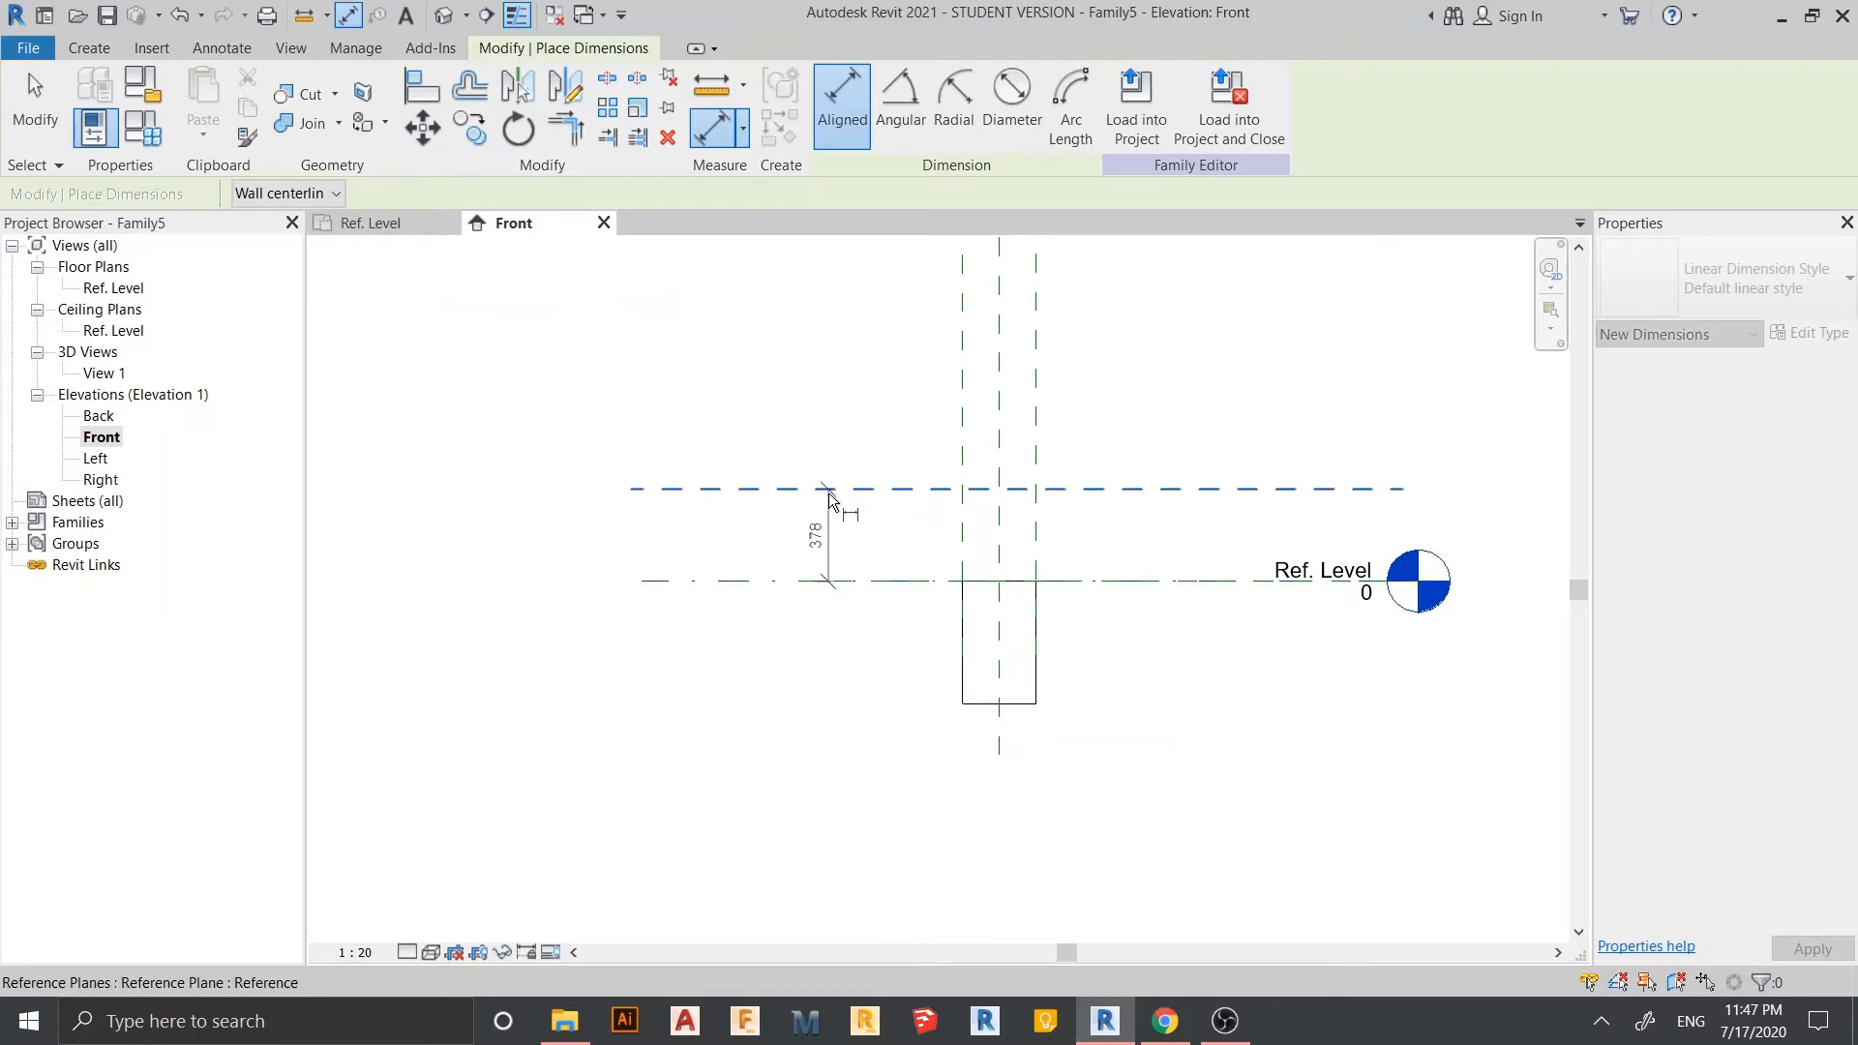
pyautogui.click(828, 491)
pyautogui.click(740, 435)
# - Add aligned dimensions from Ref. Level to the first reference plane below it and between the two lower reference planes
pyautogui.scroll(-2, 797, 624)
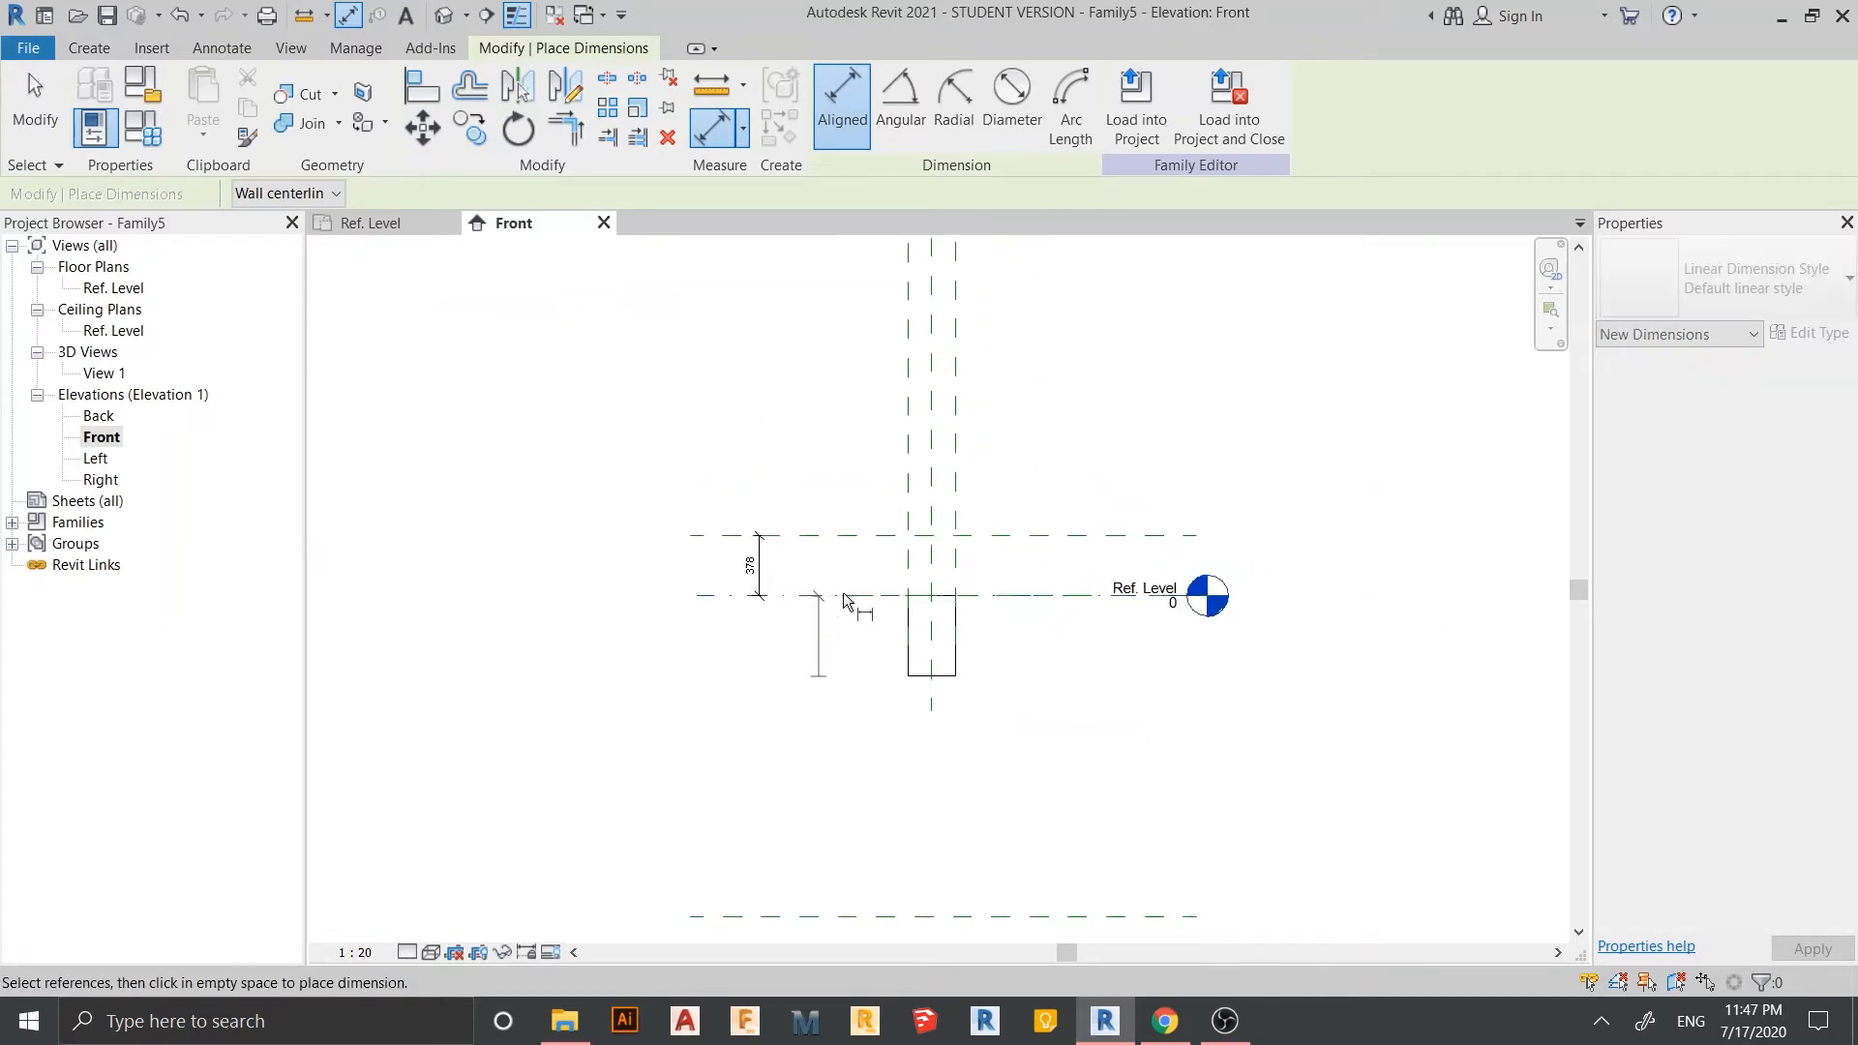
pyautogui.moveTo(843, 594); pyautogui.dragTo(858, 302, button='middle')
pyautogui.scroll(-1, 859, 302)
pyautogui.click(840, 585)
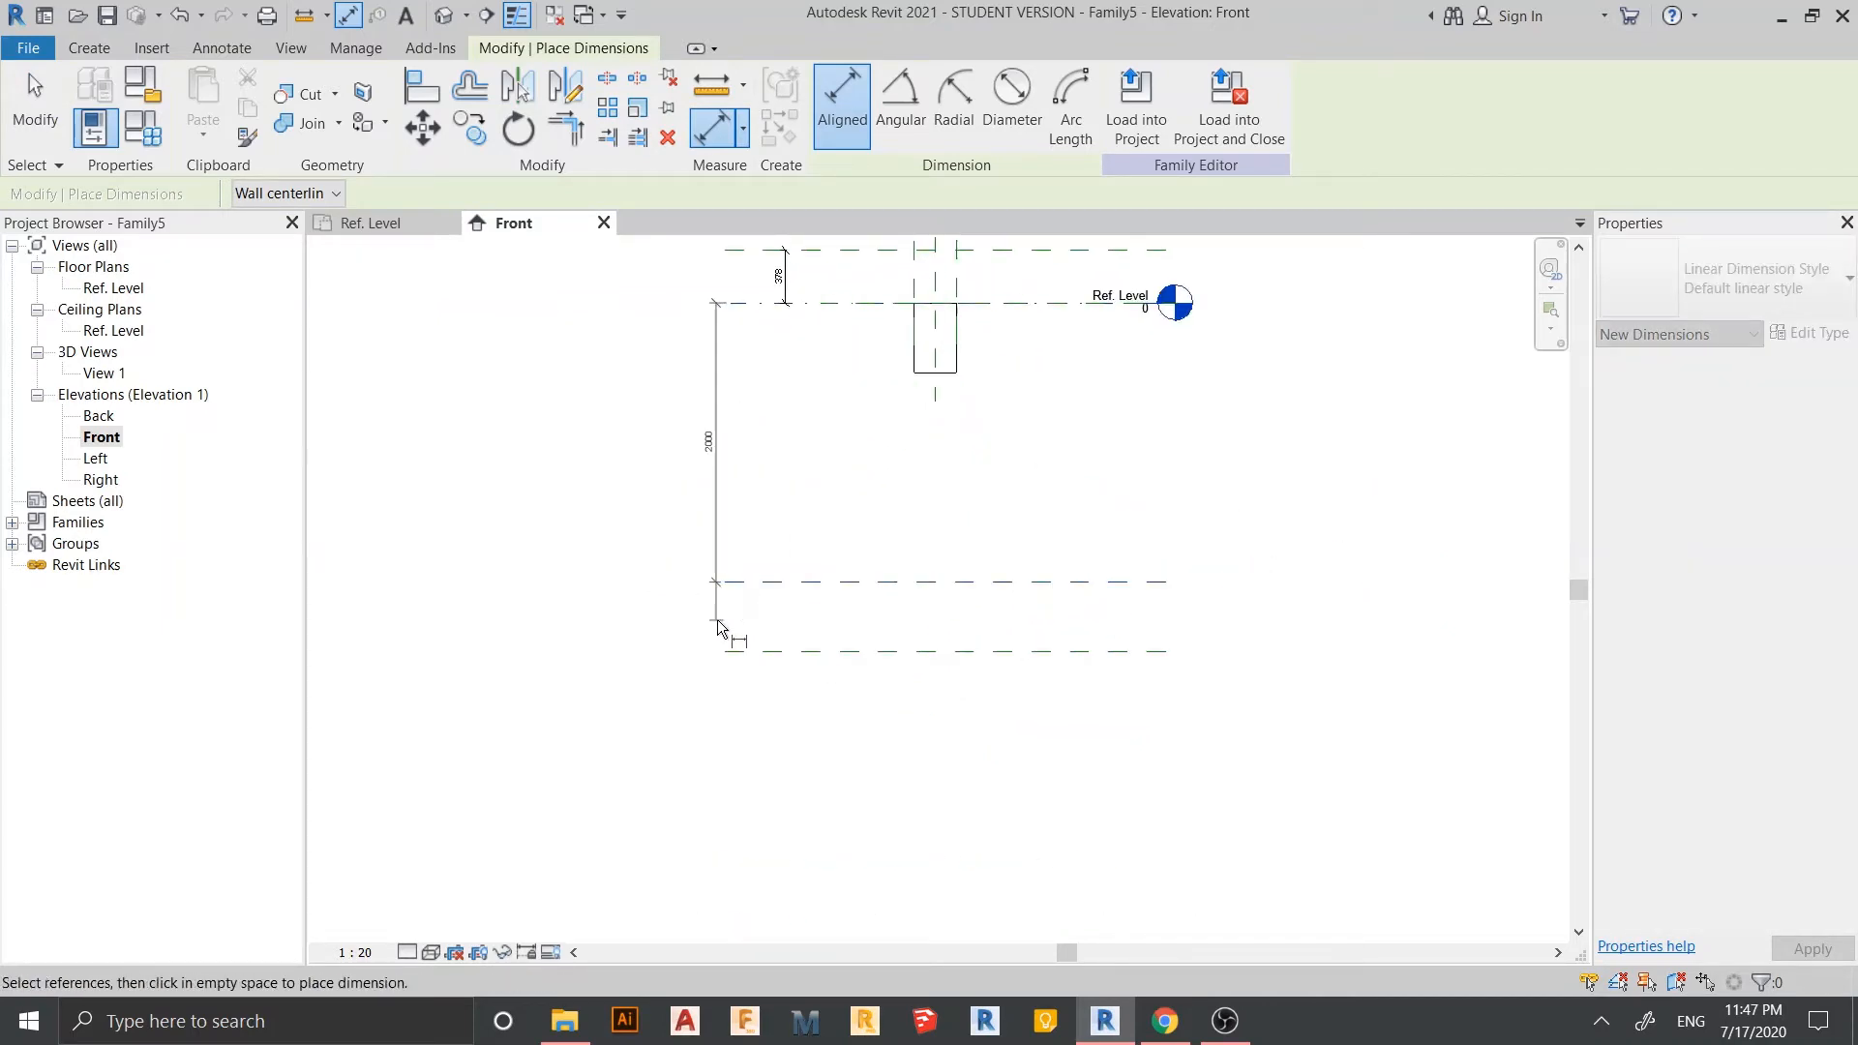
pyautogui.click(741, 627)
pyautogui.click(855, 594)
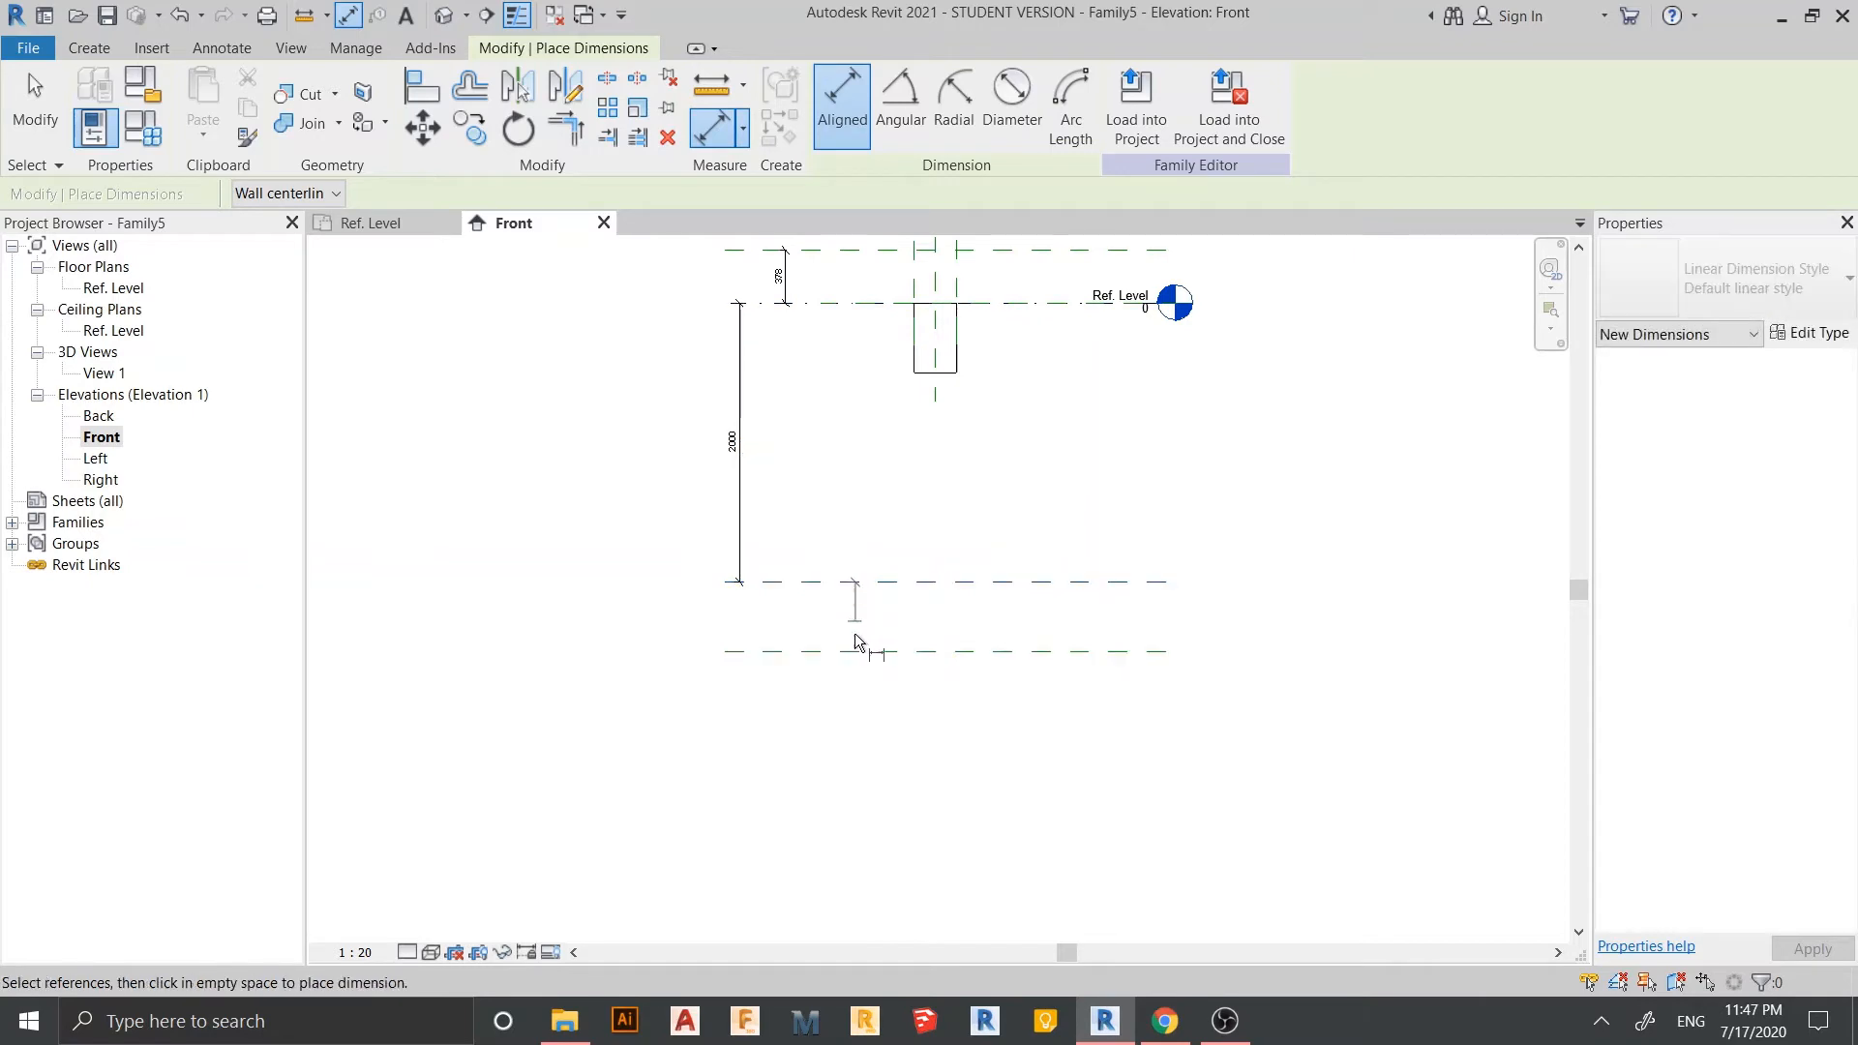
pyautogui.press('Escape')
pyautogui.press('Escape')
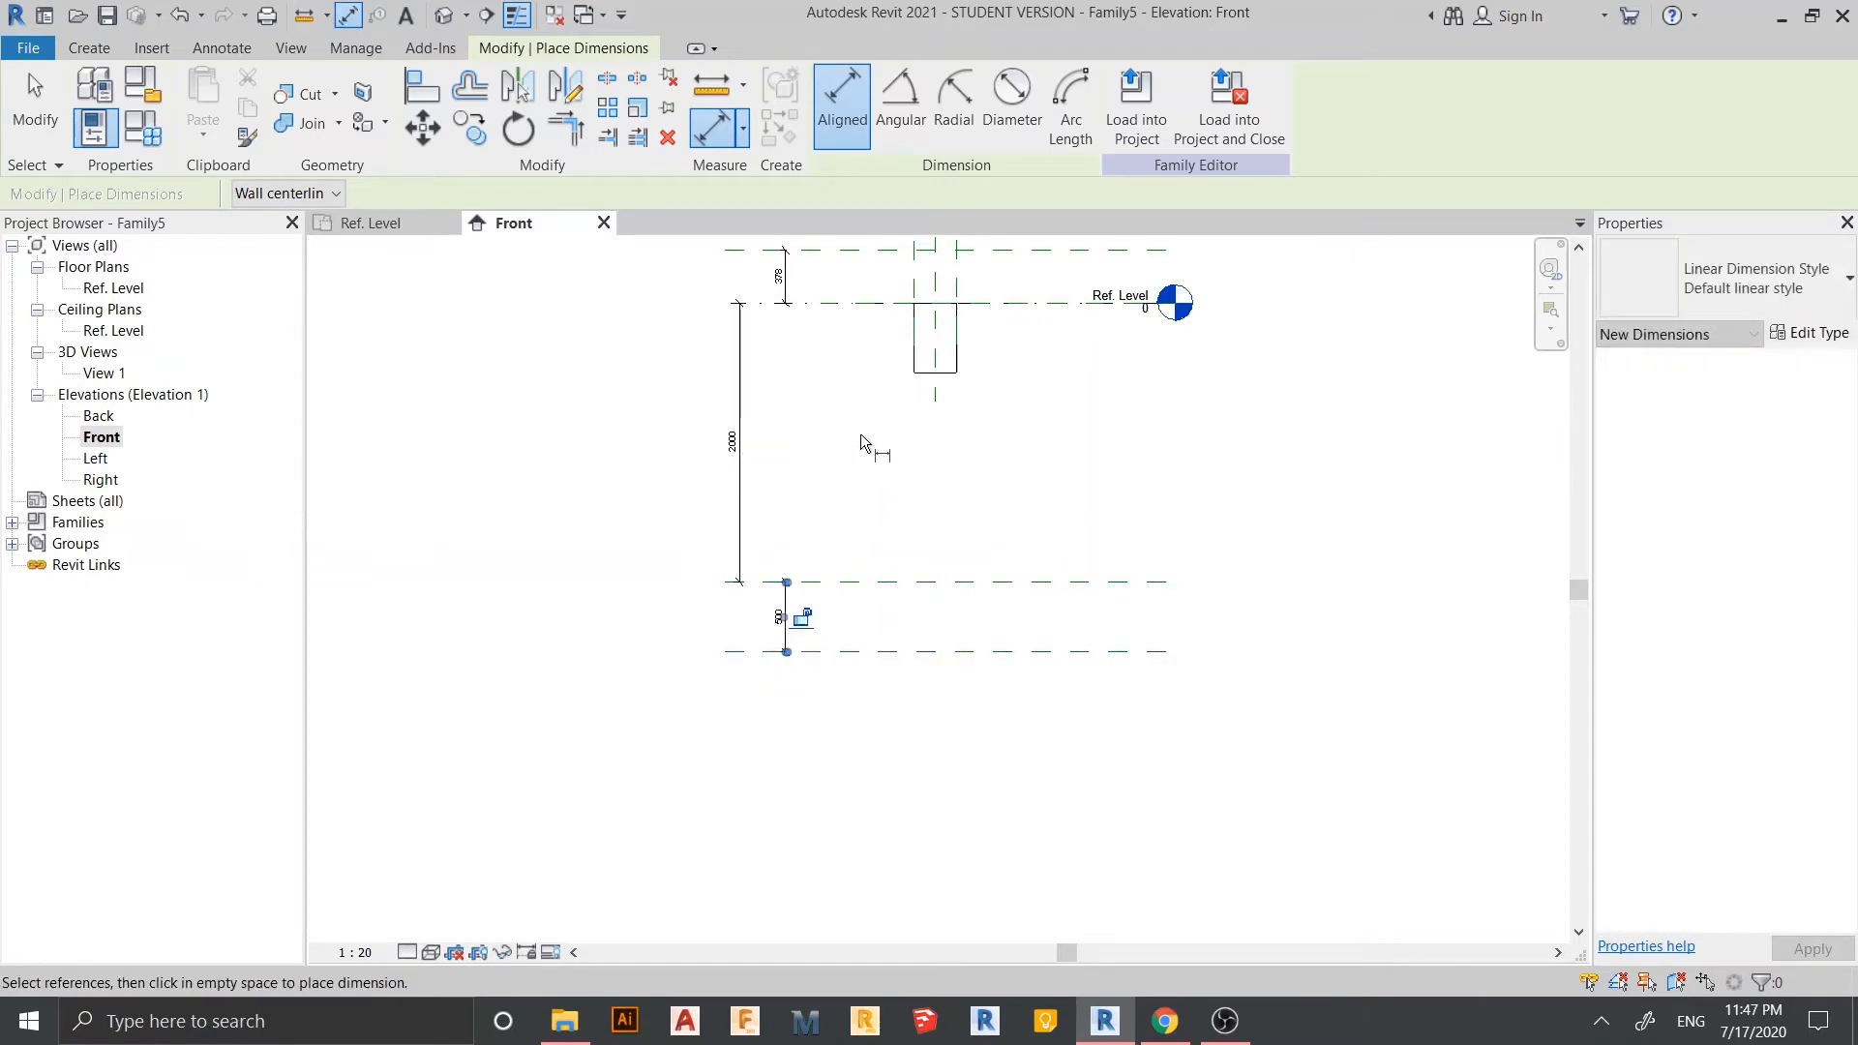
# - Stretch the extrusion's top face up to the reference plane above Ref. Level and lock it there
pyautogui.scroll(-1, 871, 483)
pyautogui.moveTo(878, 527); pyautogui.dragTo(861, 663, button='middle')
pyautogui.scroll(3, 958, 504)
pyautogui.scroll(1, 958, 504)
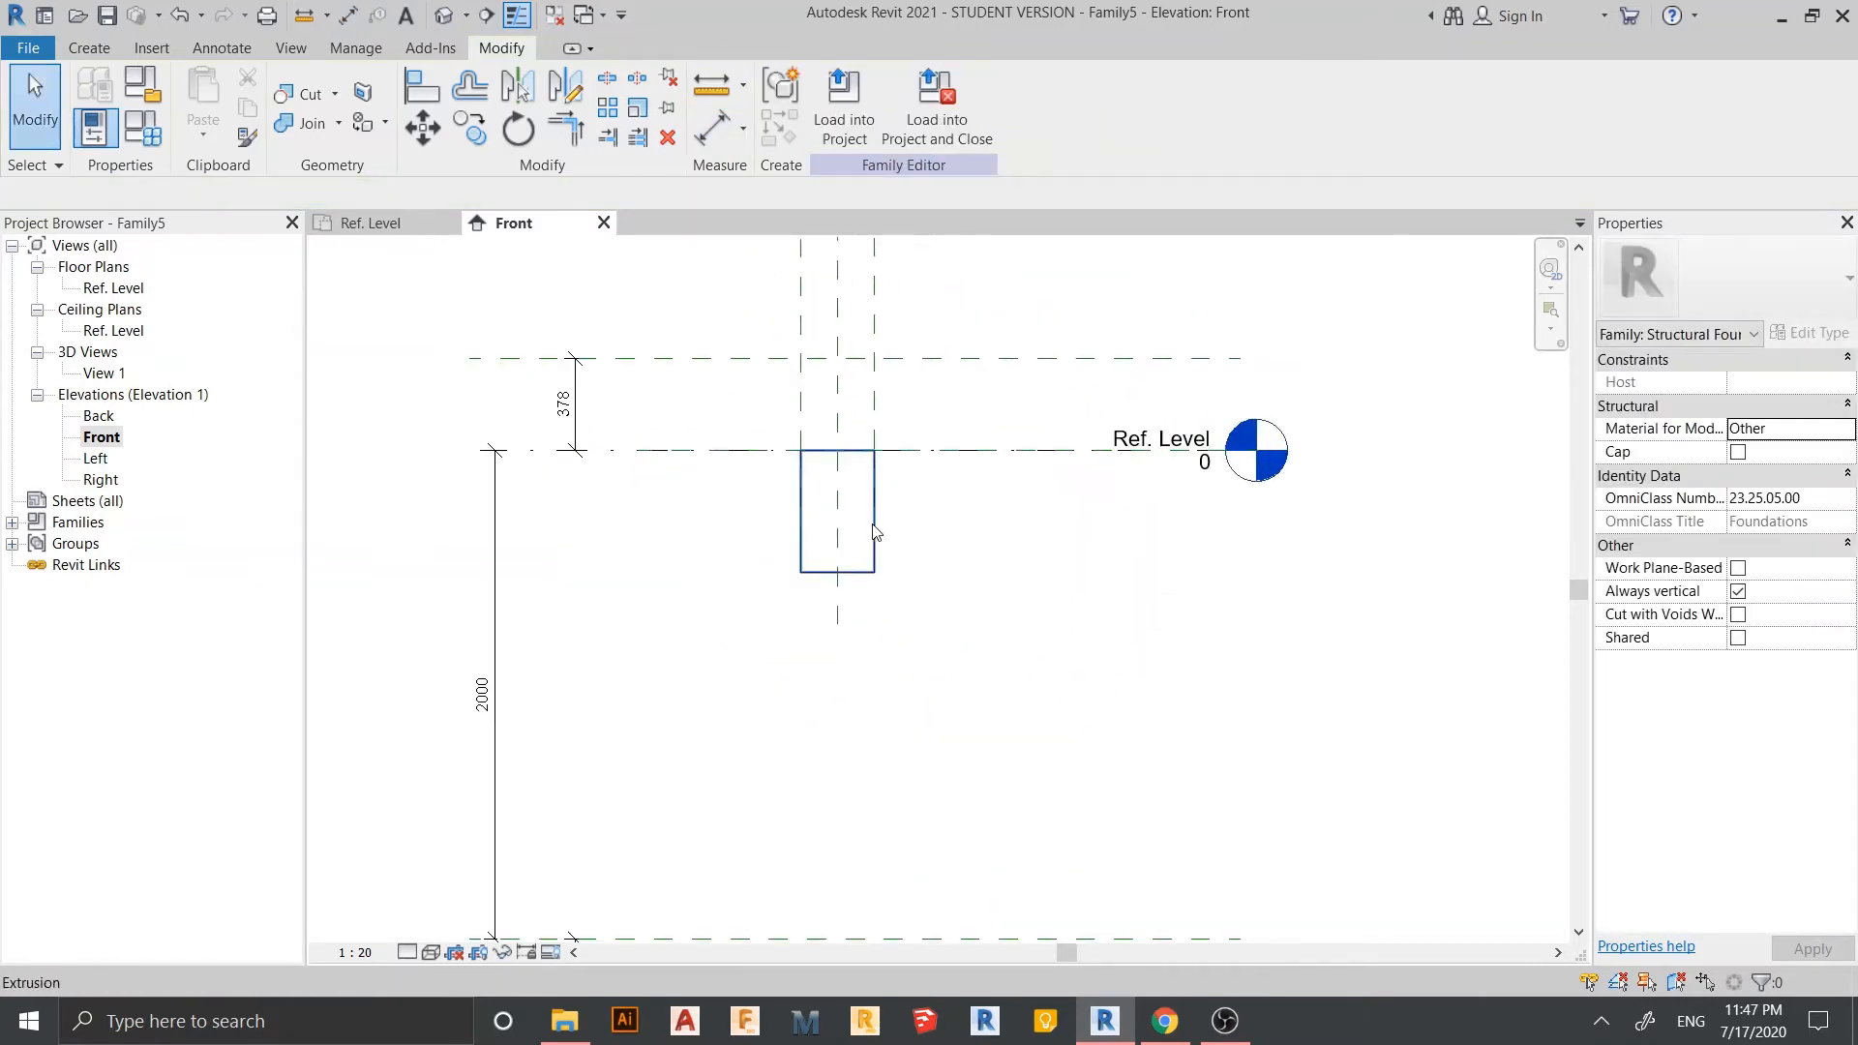
pyautogui.moveTo(874, 482); pyautogui.dragTo(971, 538, button='middle')
pyautogui.click(970, 535)
pyautogui.scroll(2, 967, 527)
pyautogui.moveTo(920, 491); pyautogui.dragTo(920, 356)
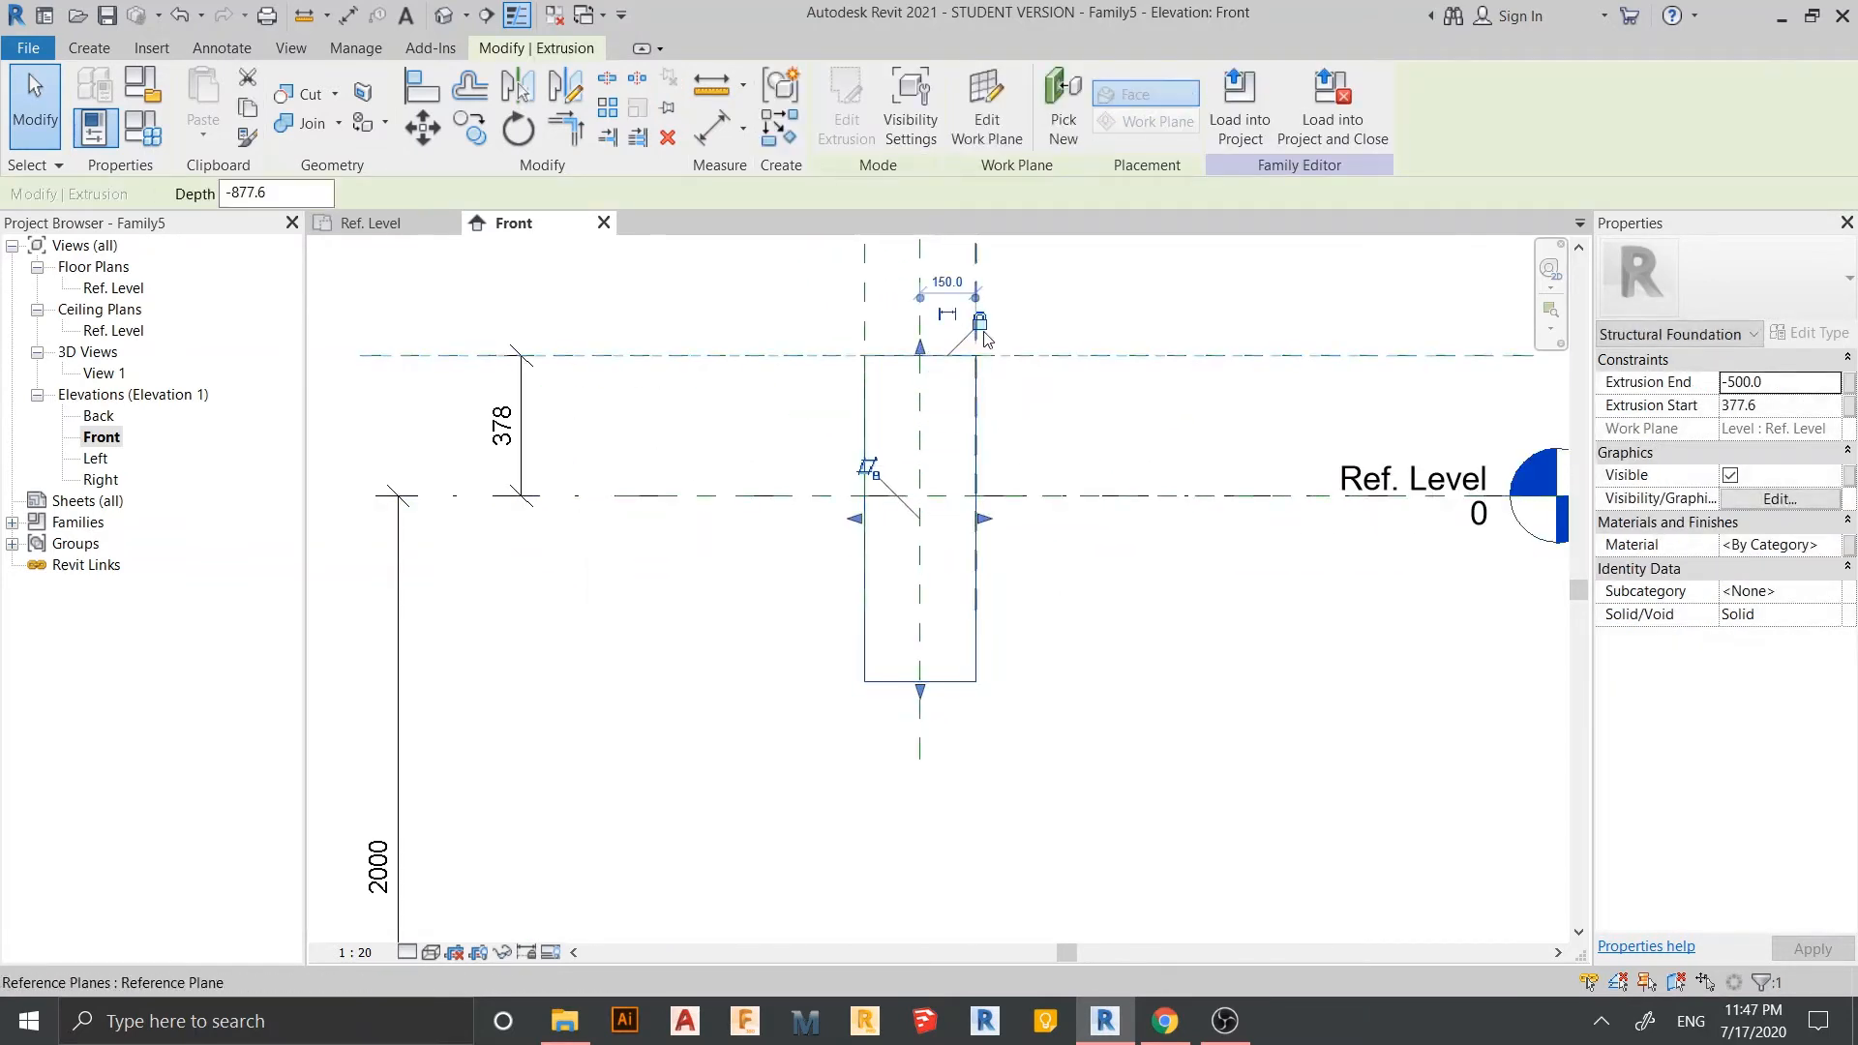
# - Stretch the extrusion's bottom face down to the reference plane 2000 mm below Ref. Level and lock it there
pyautogui.scroll(-1, 963, 282)
pyautogui.moveTo(1082, 386); pyautogui.dragTo(1111, 345, button='middle')
pyautogui.scroll(-2, 1111, 345)
pyautogui.moveTo(1033, 469); pyautogui.dragTo(1043, 675)
pyautogui.scroll(2, 1026, 714)
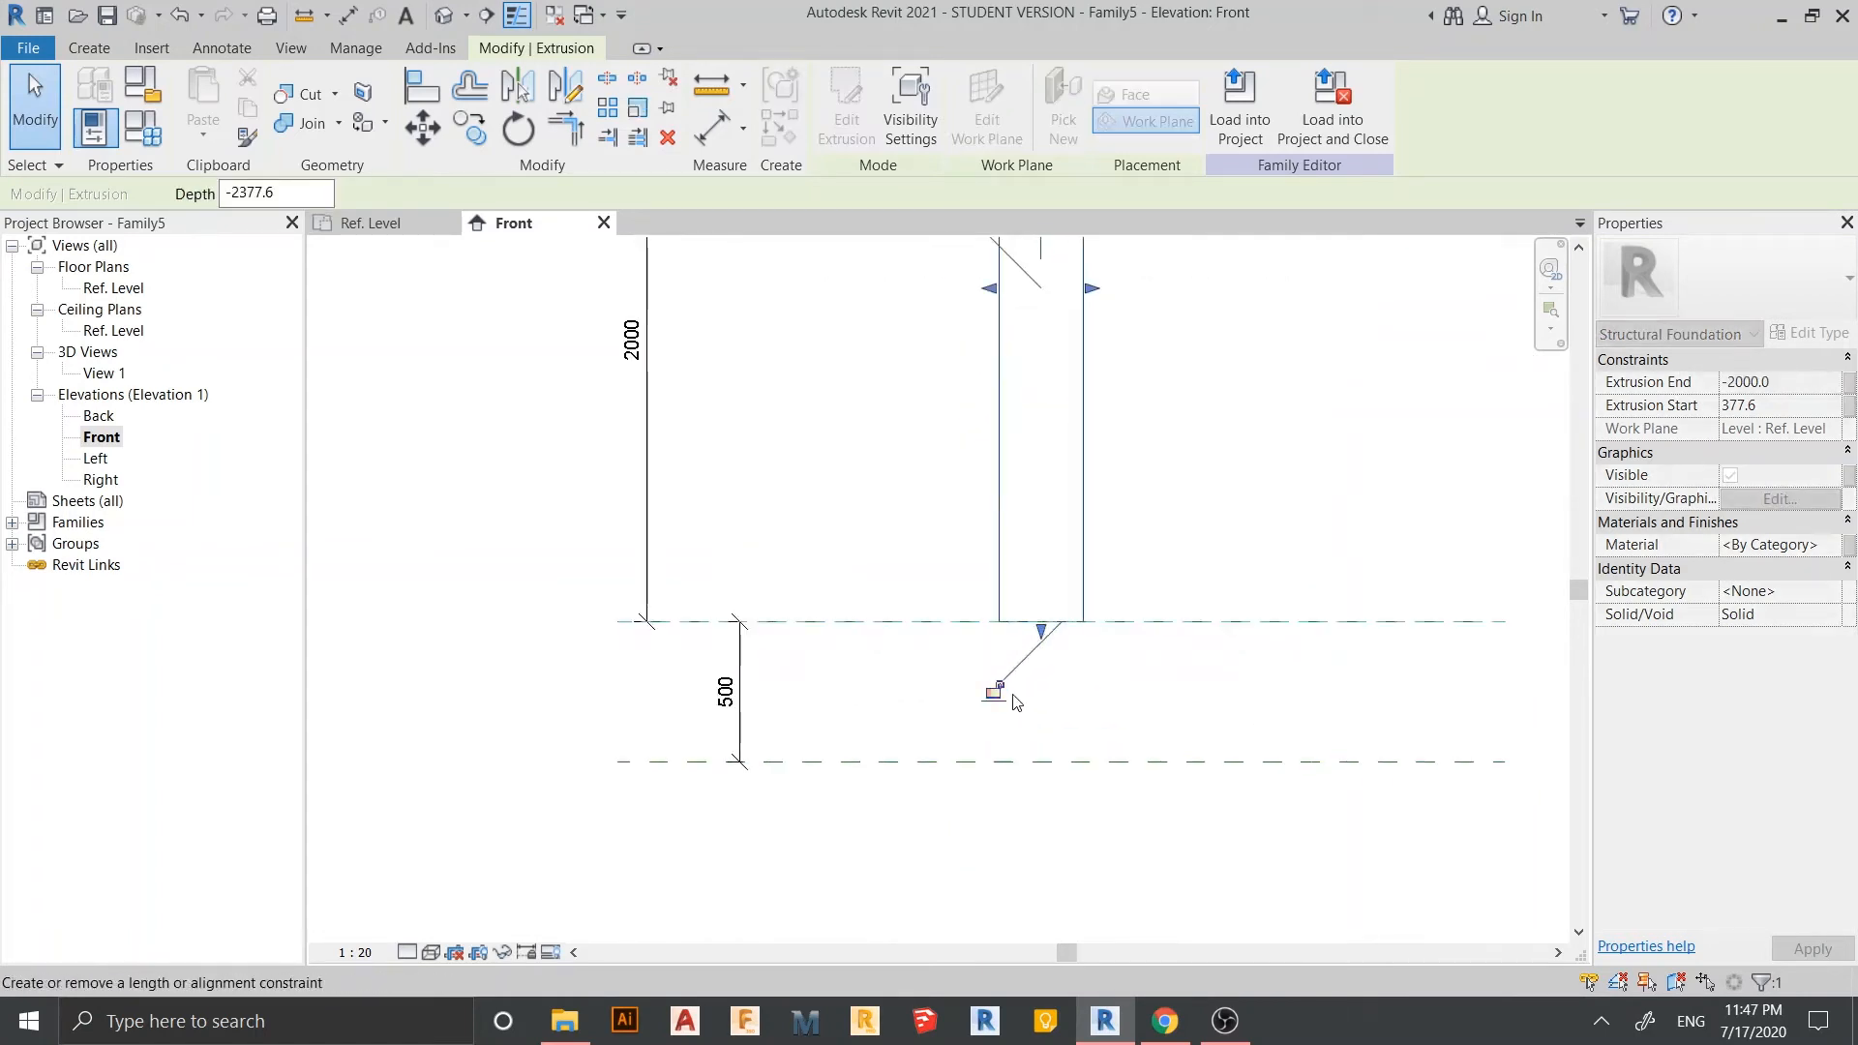
pyautogui.click(999, 689)
pyautogui.click(1233, 499)
pyautogui.scroll(-3, 1241, 487)
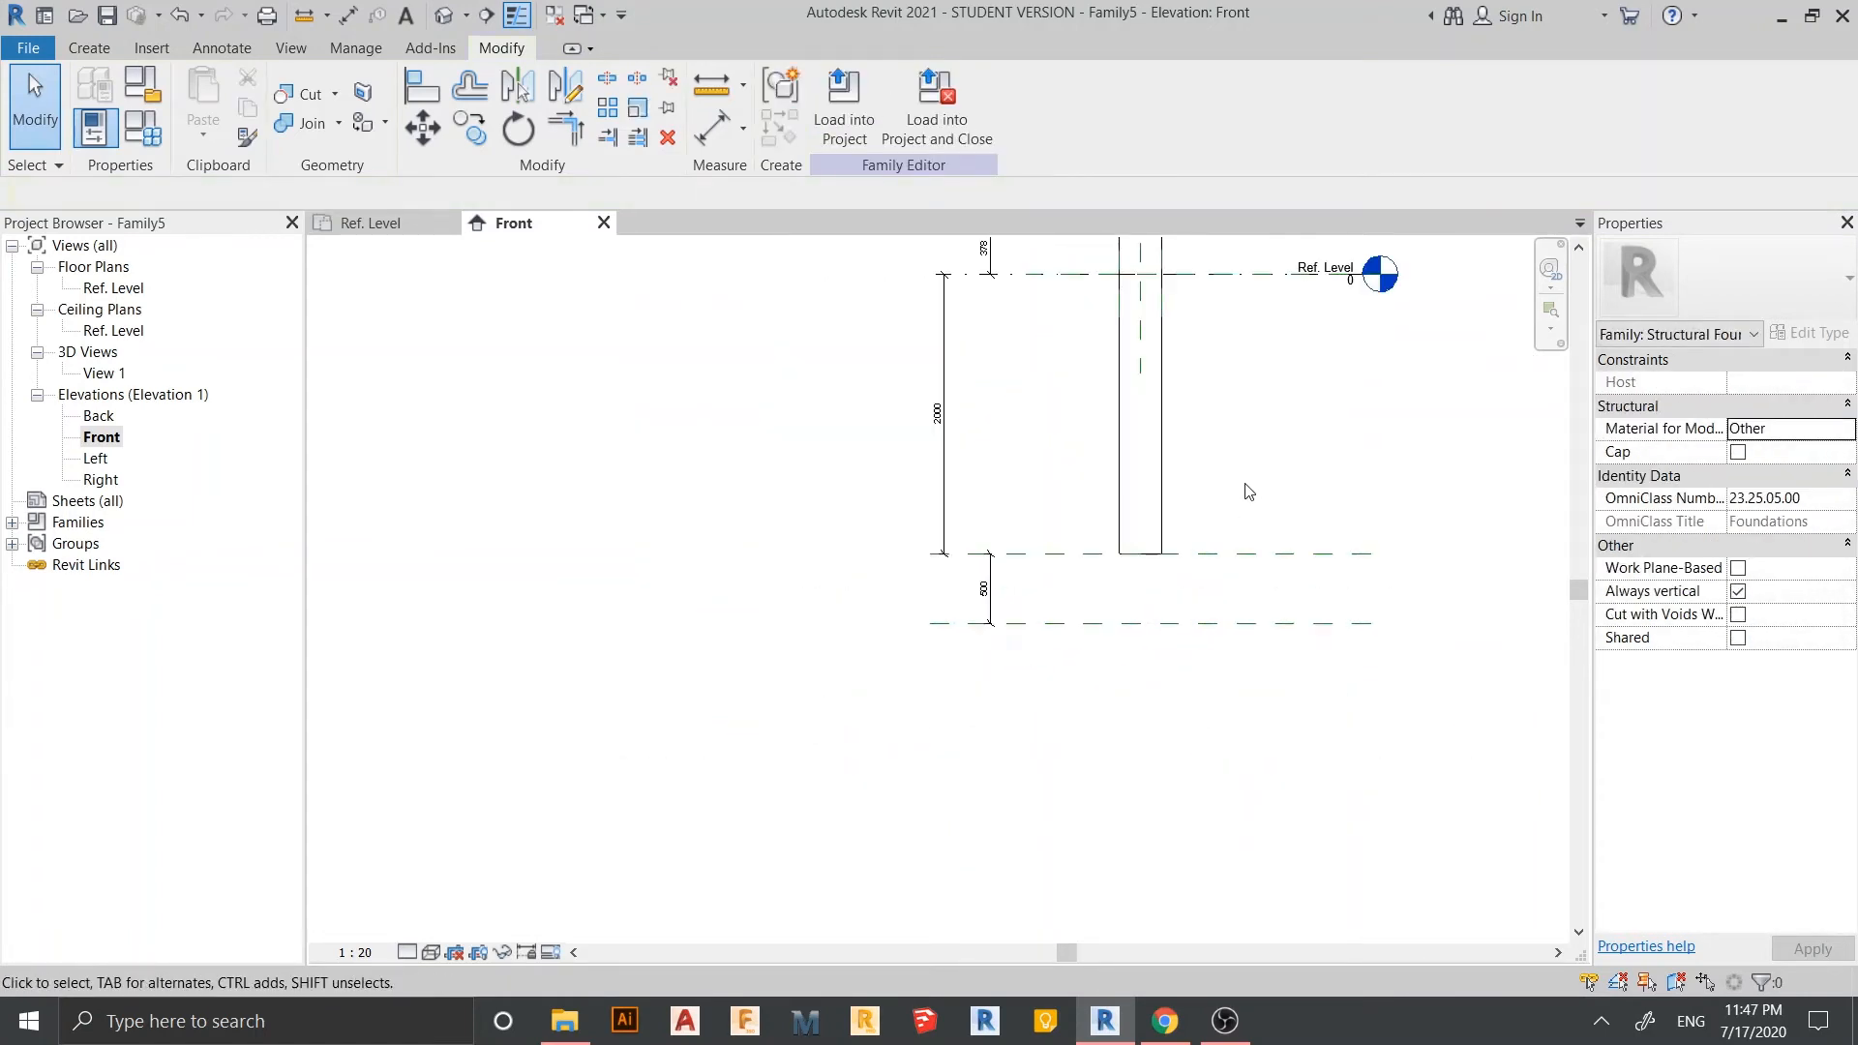
pyautogui.moveTo(1250, 491); pyautogui.dragTo(1138, 640, button='middle')
pyautogui.scroll(5, 871, 373)
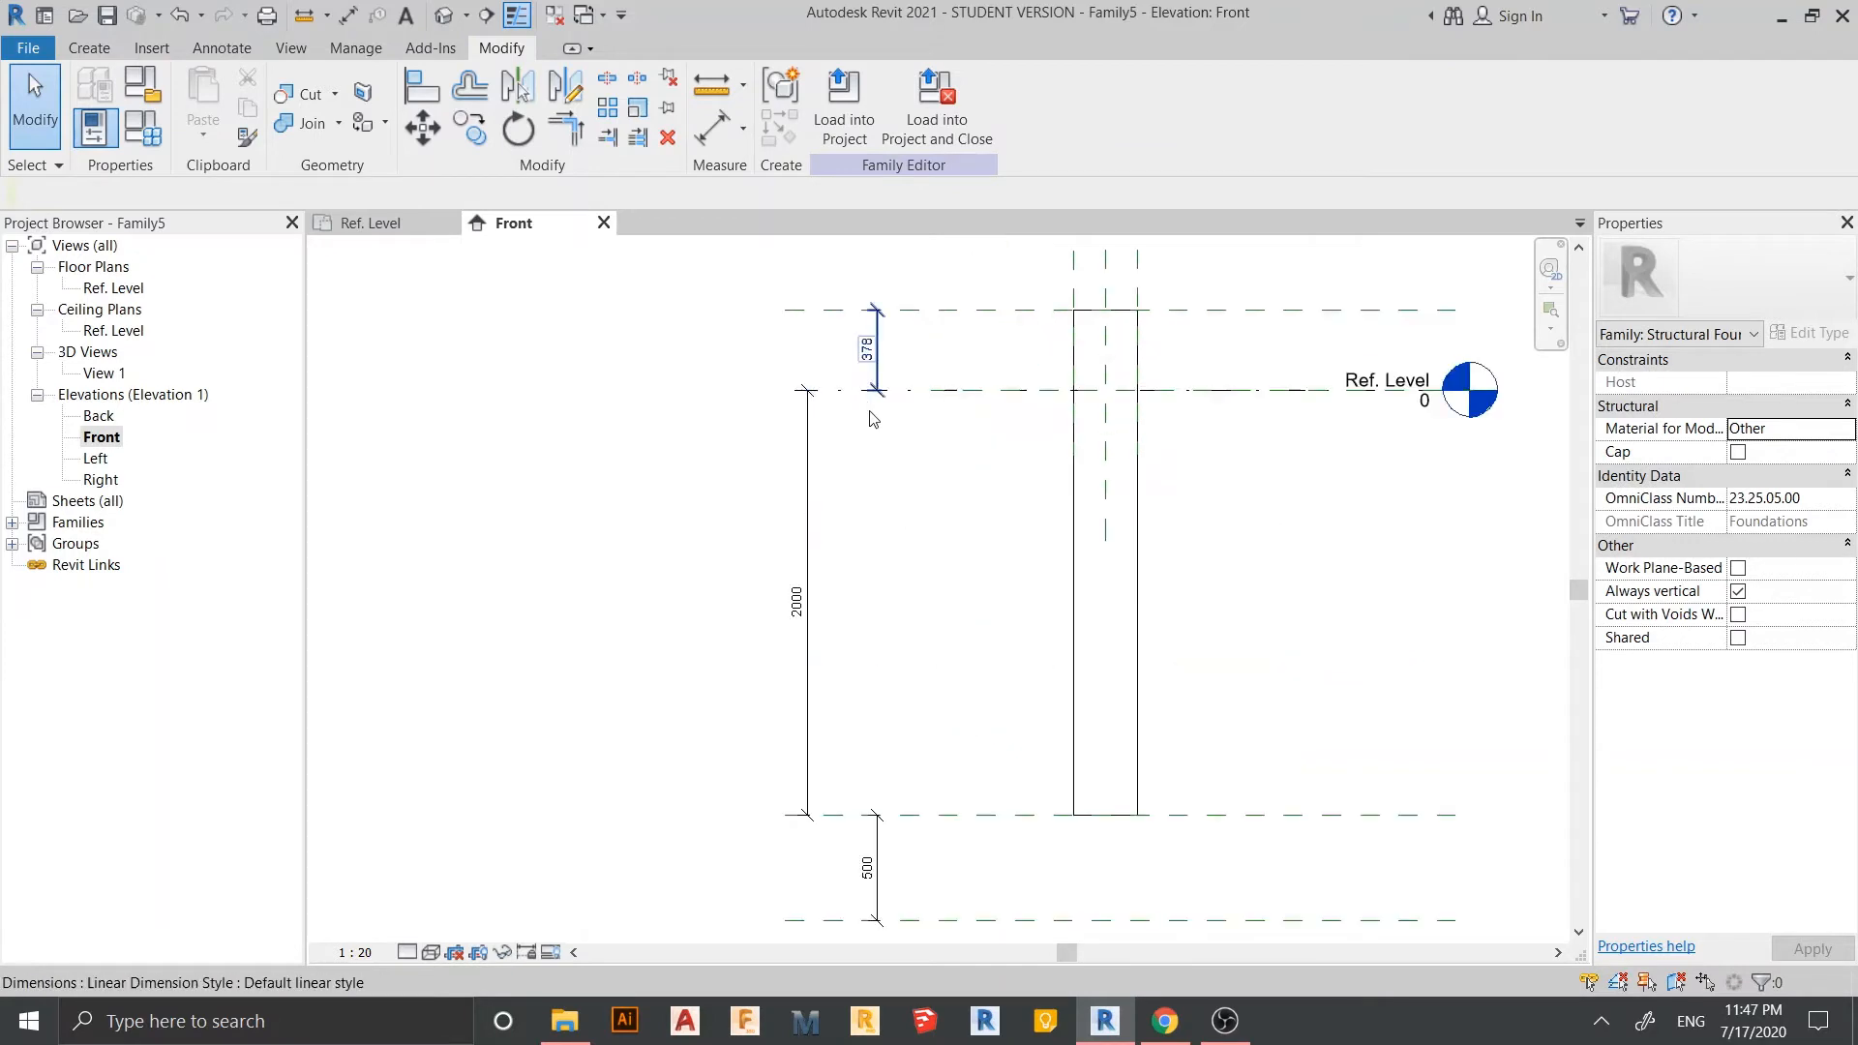
# - Label the dimension above Ref. Level with a new family type parameter named "cut off"
pyautogui.moveTo(920, 617); pyautogui.dragTo(864, 743, button='middle')
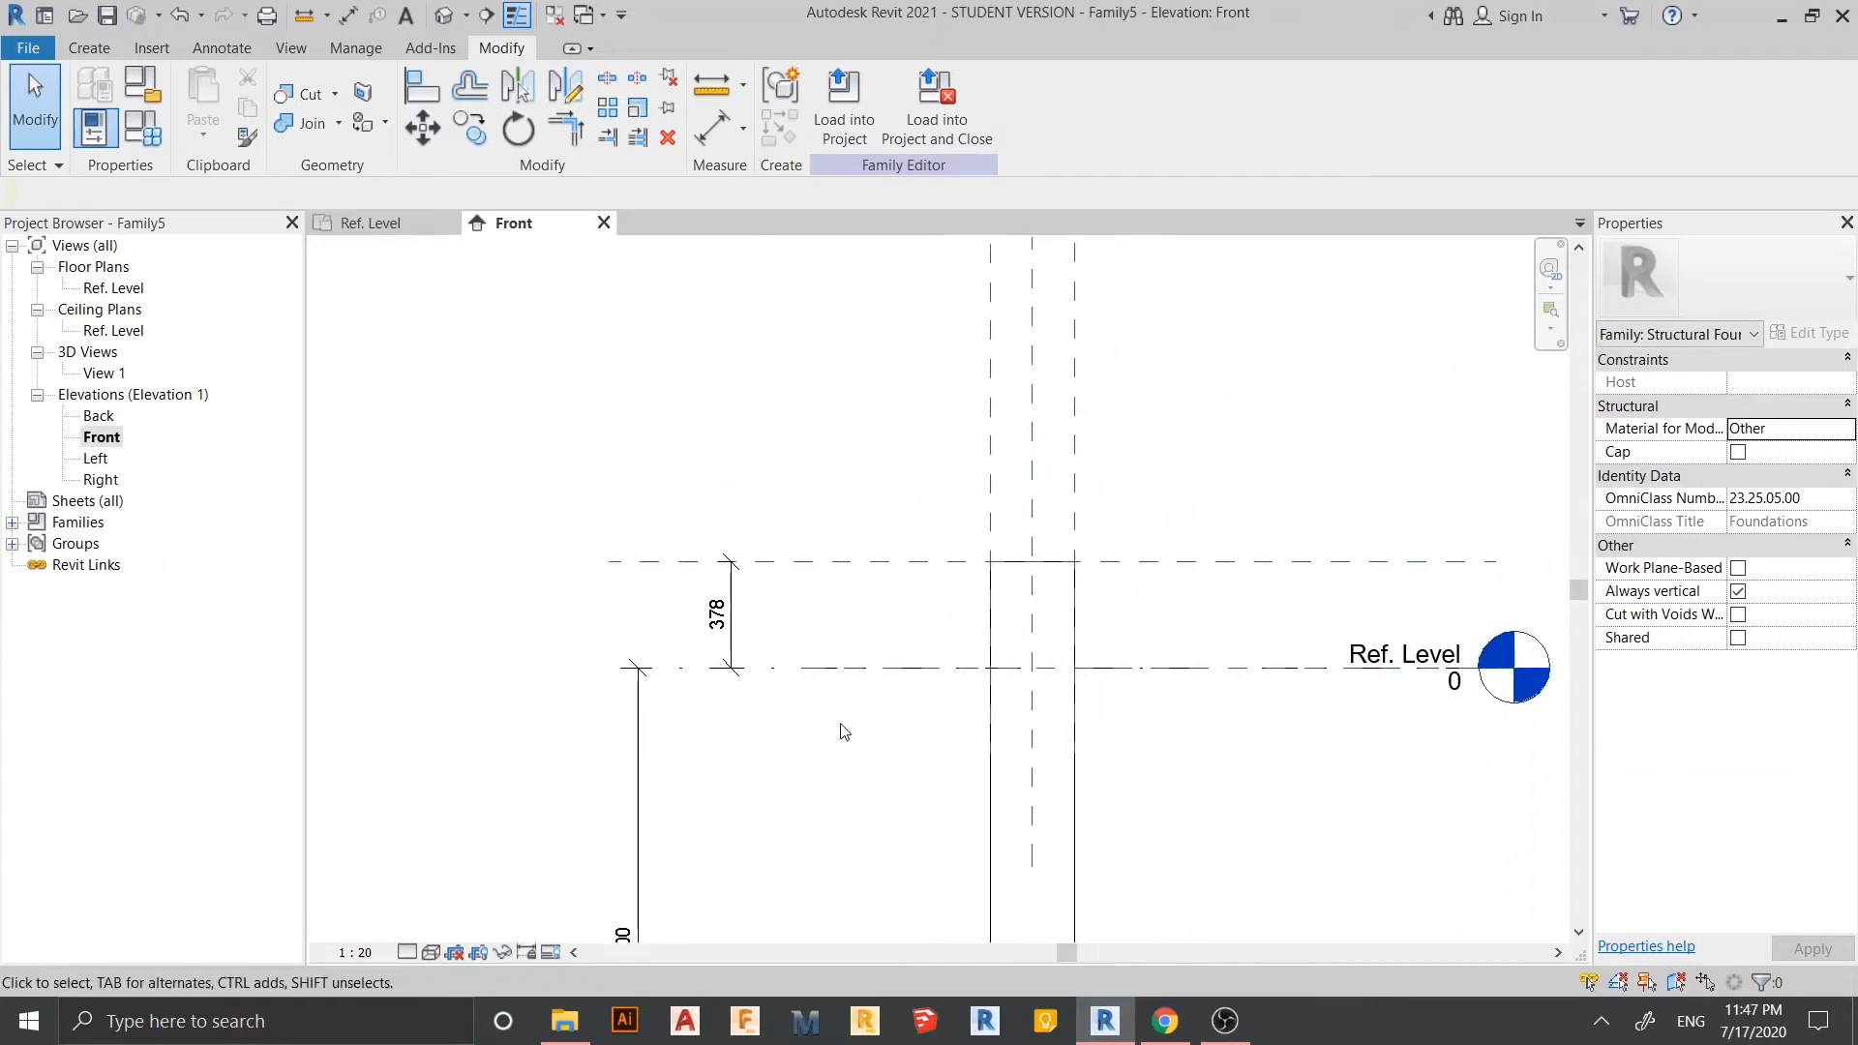
pyautogui.click(730, 620)
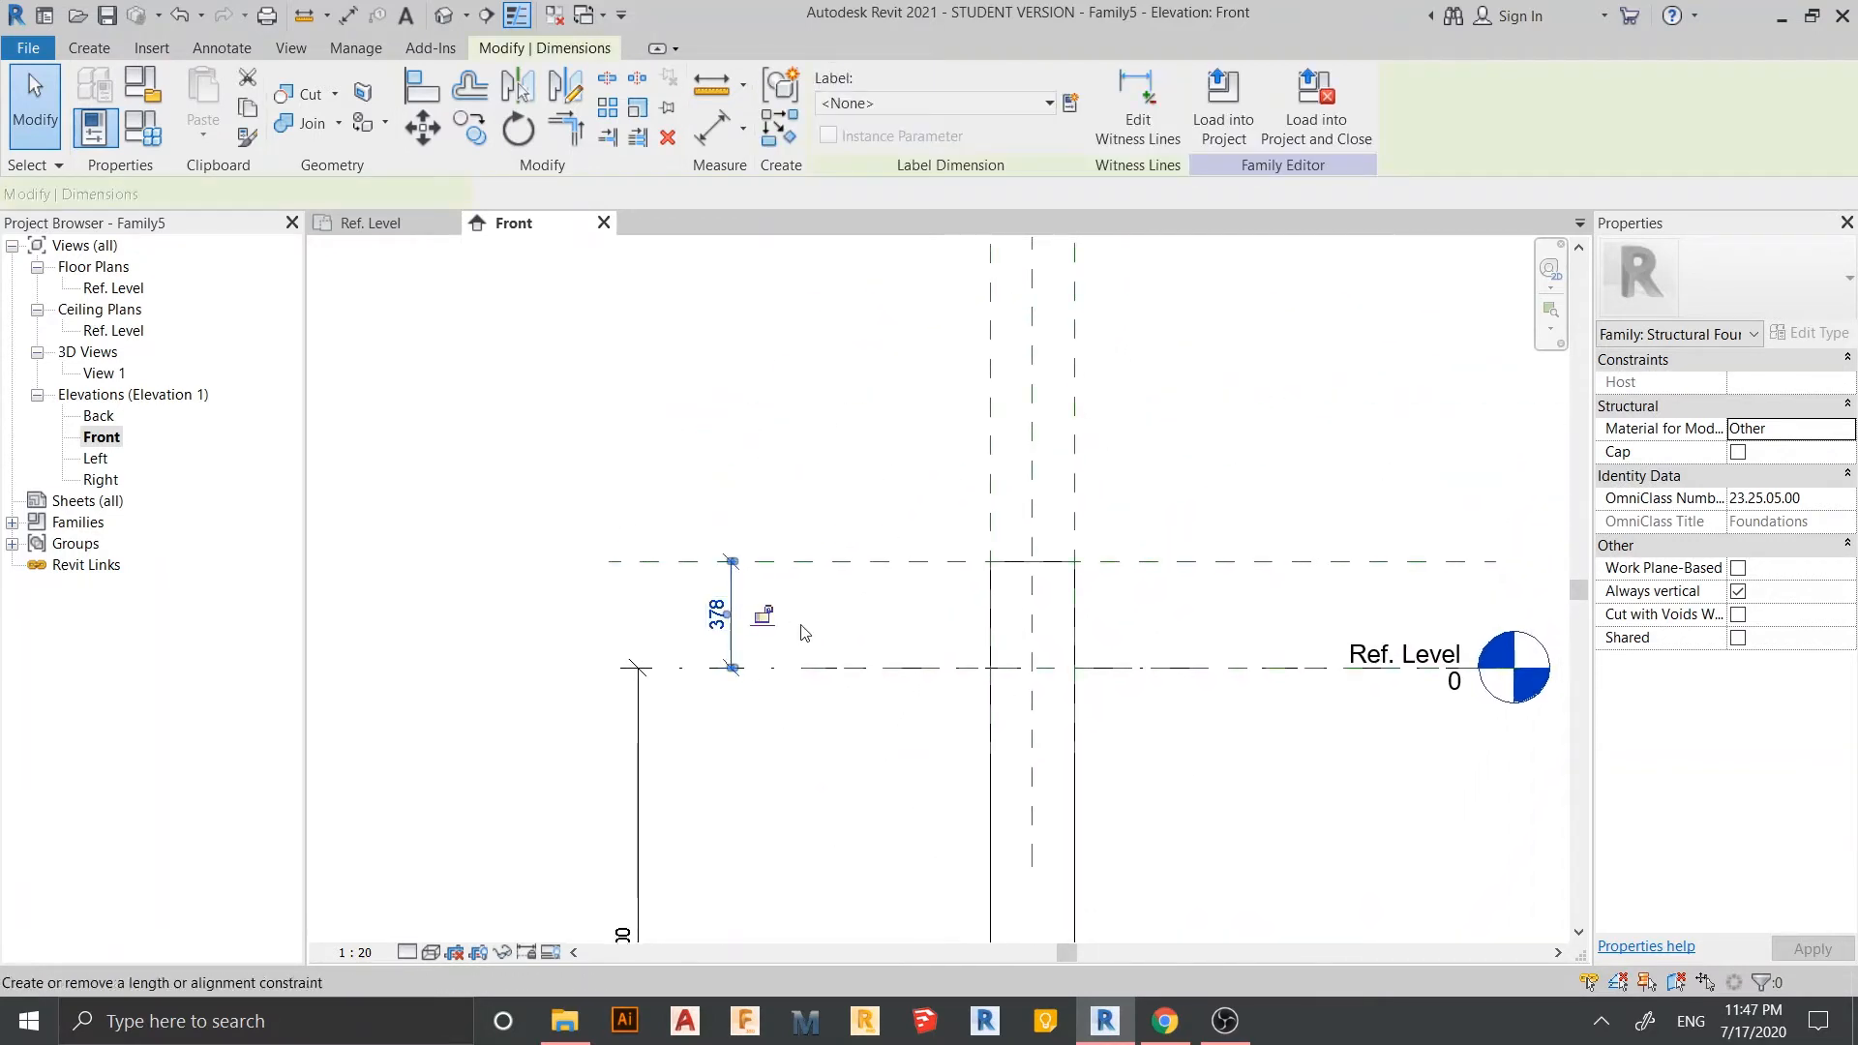
pyautogui.click(1071, 104)
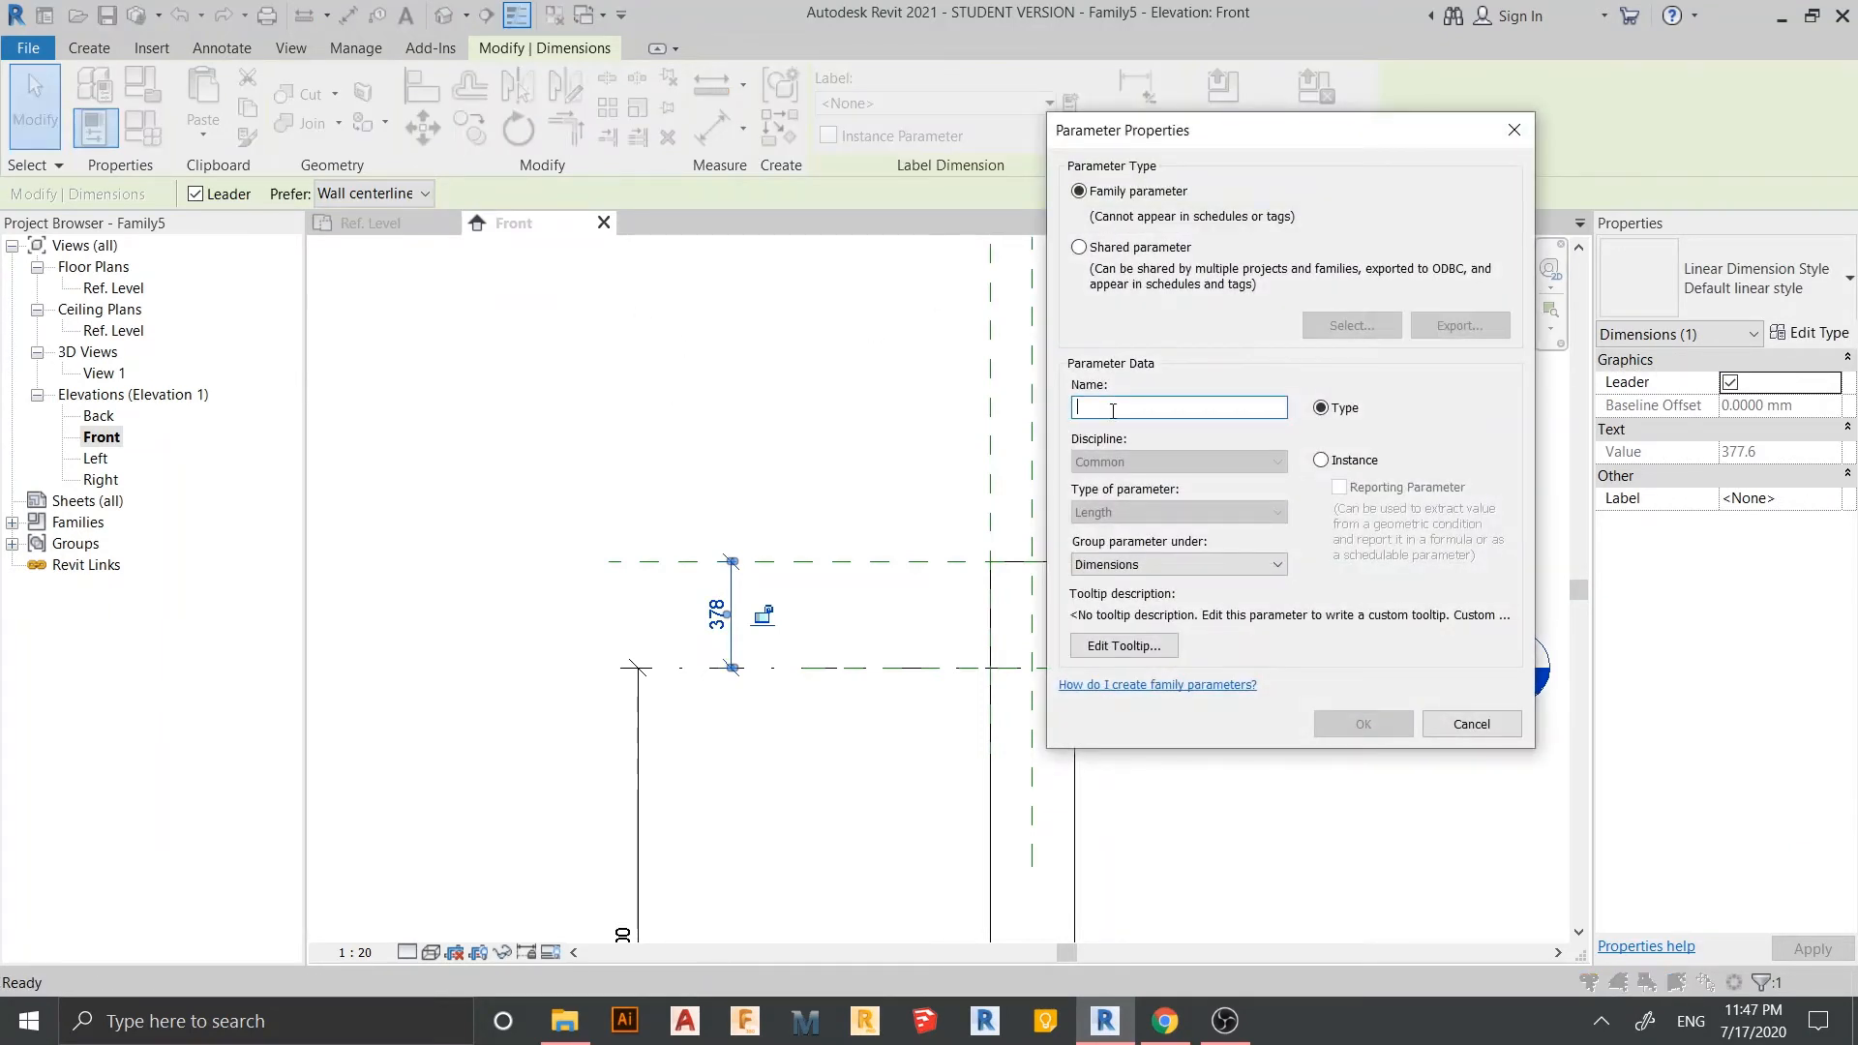
pyautogui.write('cut off')
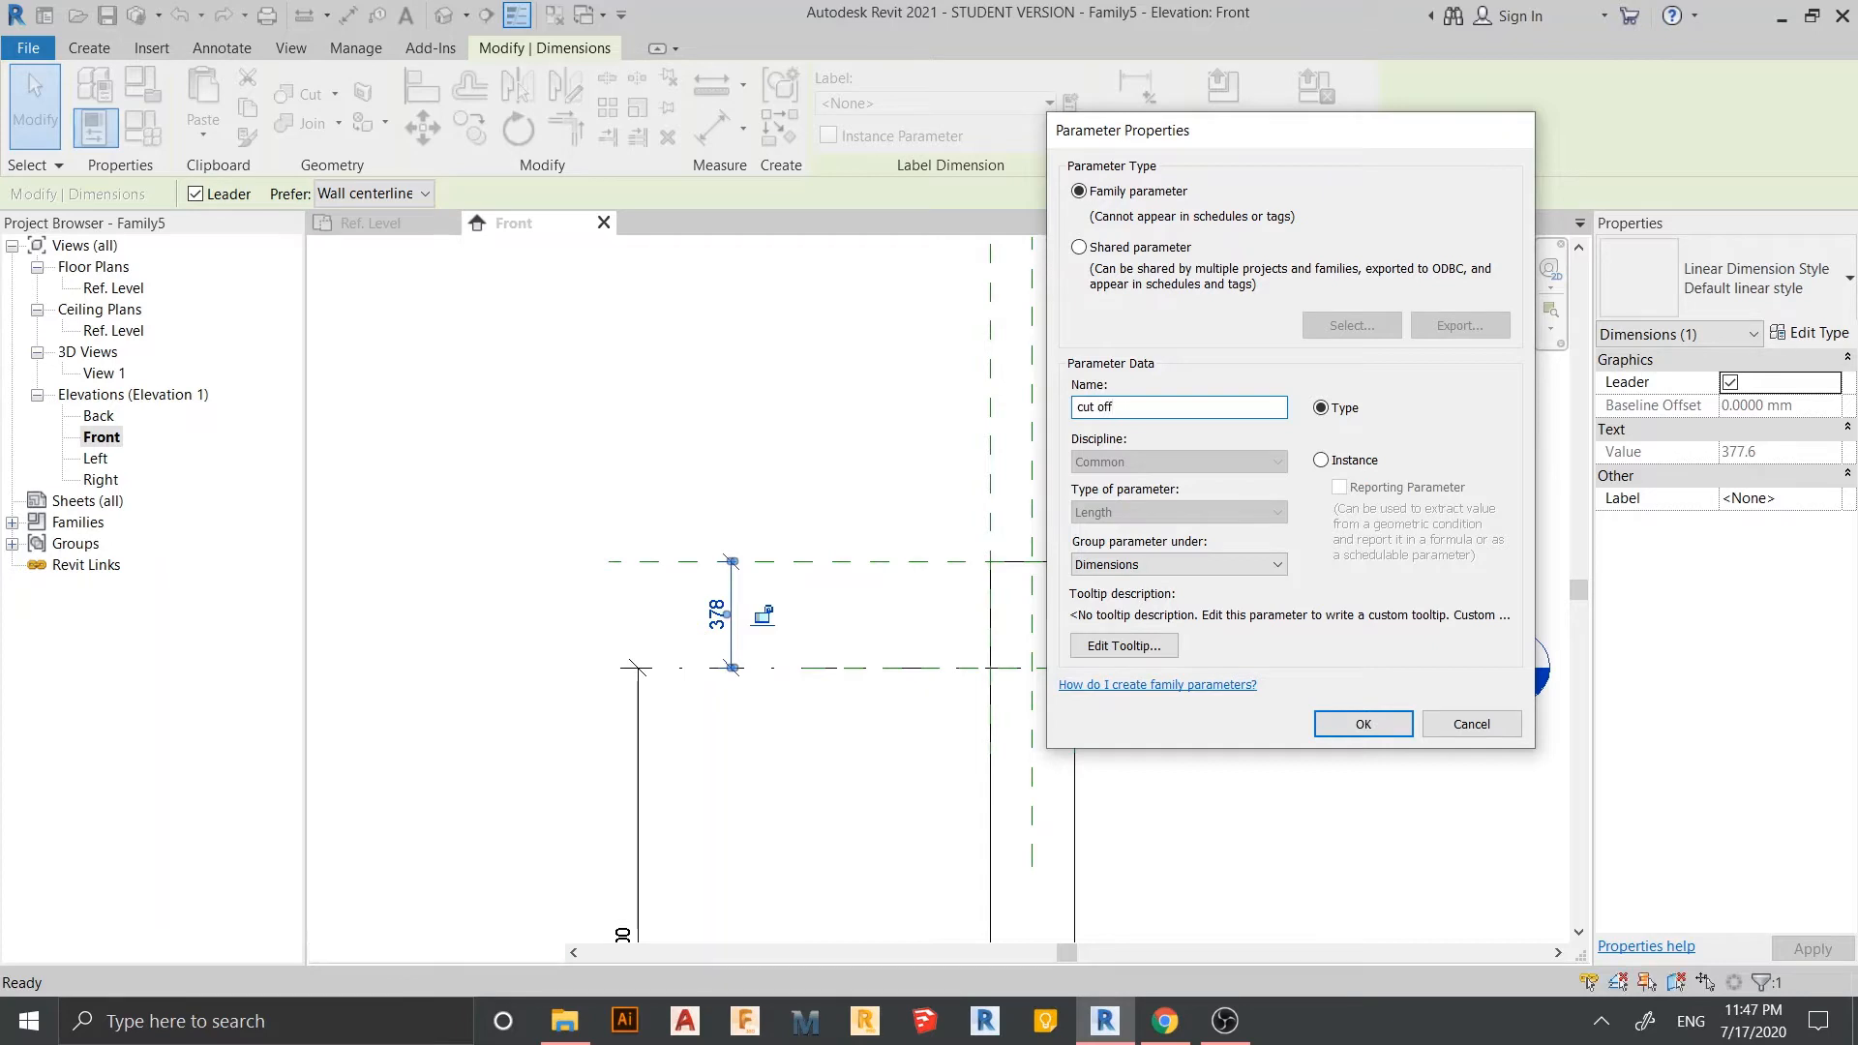
pyautogui.press('Return')
pyautogui.click(1166, 525)
# - Label the dimension from Ref. Level to the column's bottom plane with a new type parameter named "Depth"
pyautogui.scroll(-3, 1166, 525)
pyautogui.moveTo(1166, 677); pyautogui.dragTo(1041, 336, button='middle')
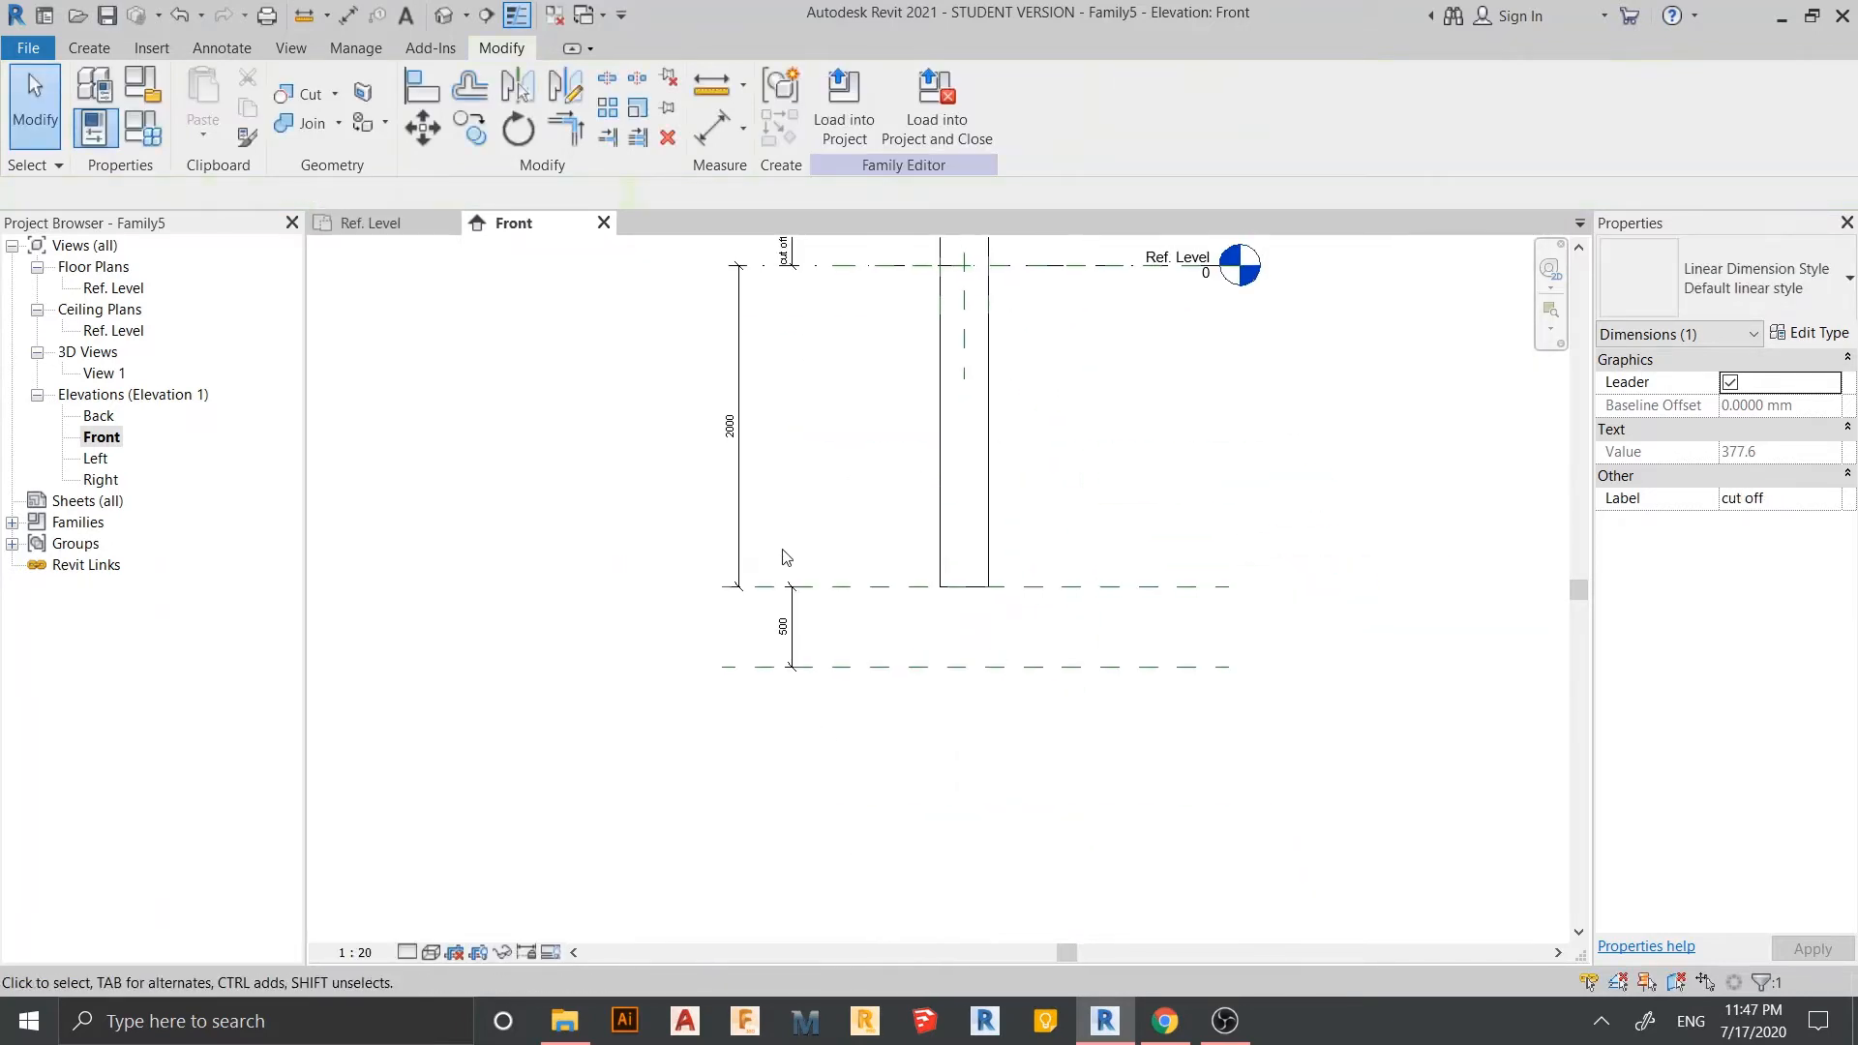
pyautogui.click(740, 562)
pyautogui.click(1071, 103)
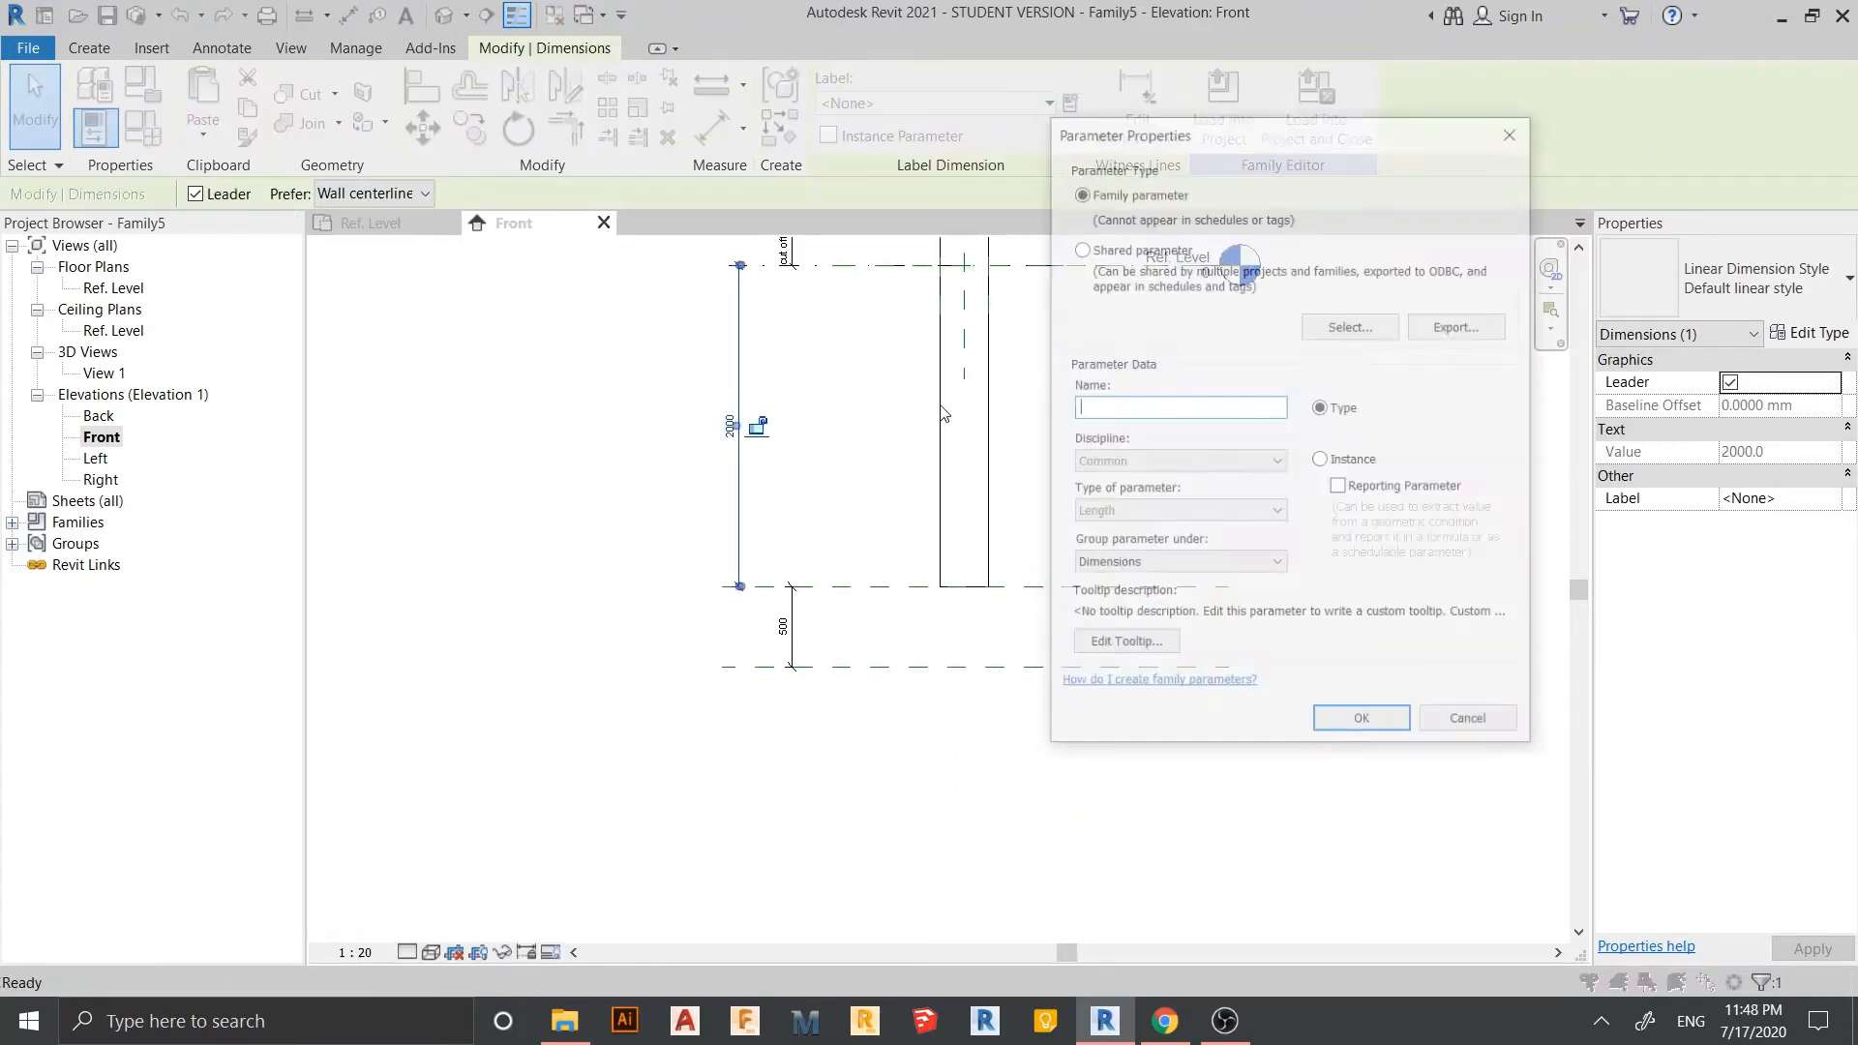
pyautogui.write('Depth')
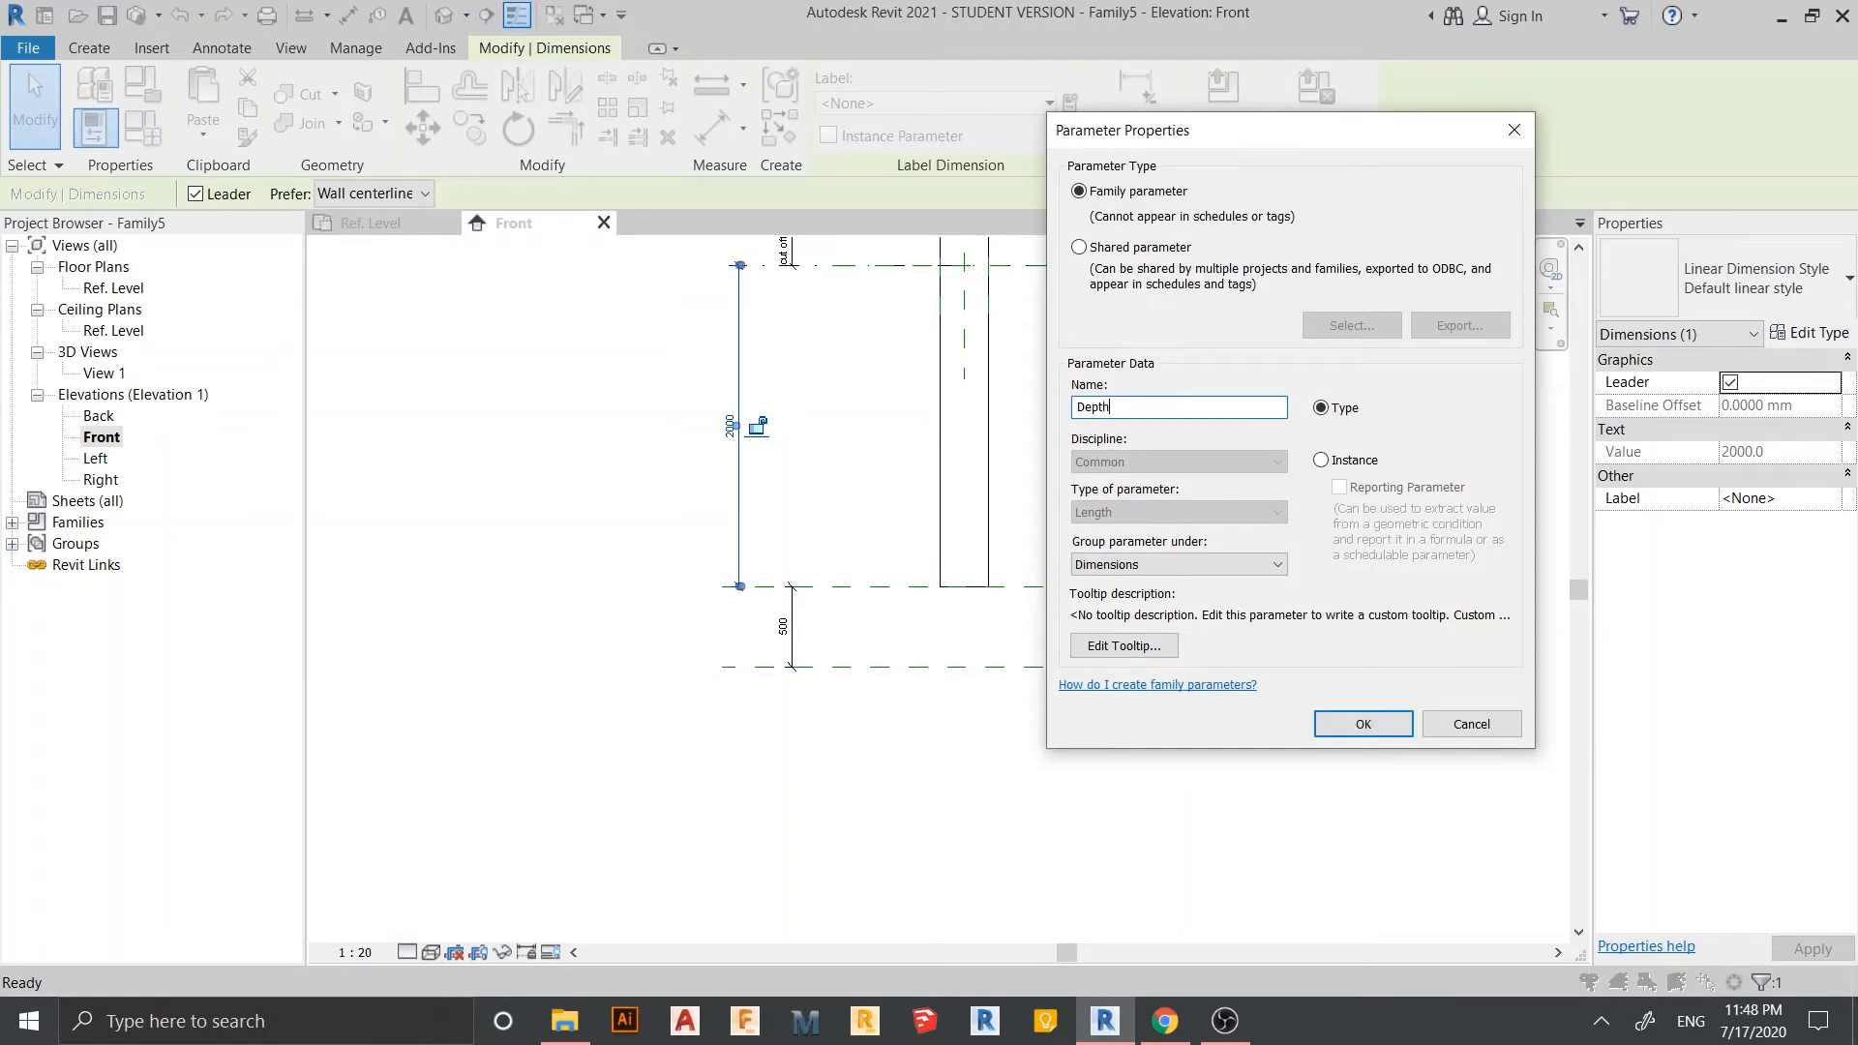
pyautogui.press('Return')
pyautogui.click(776, 780)
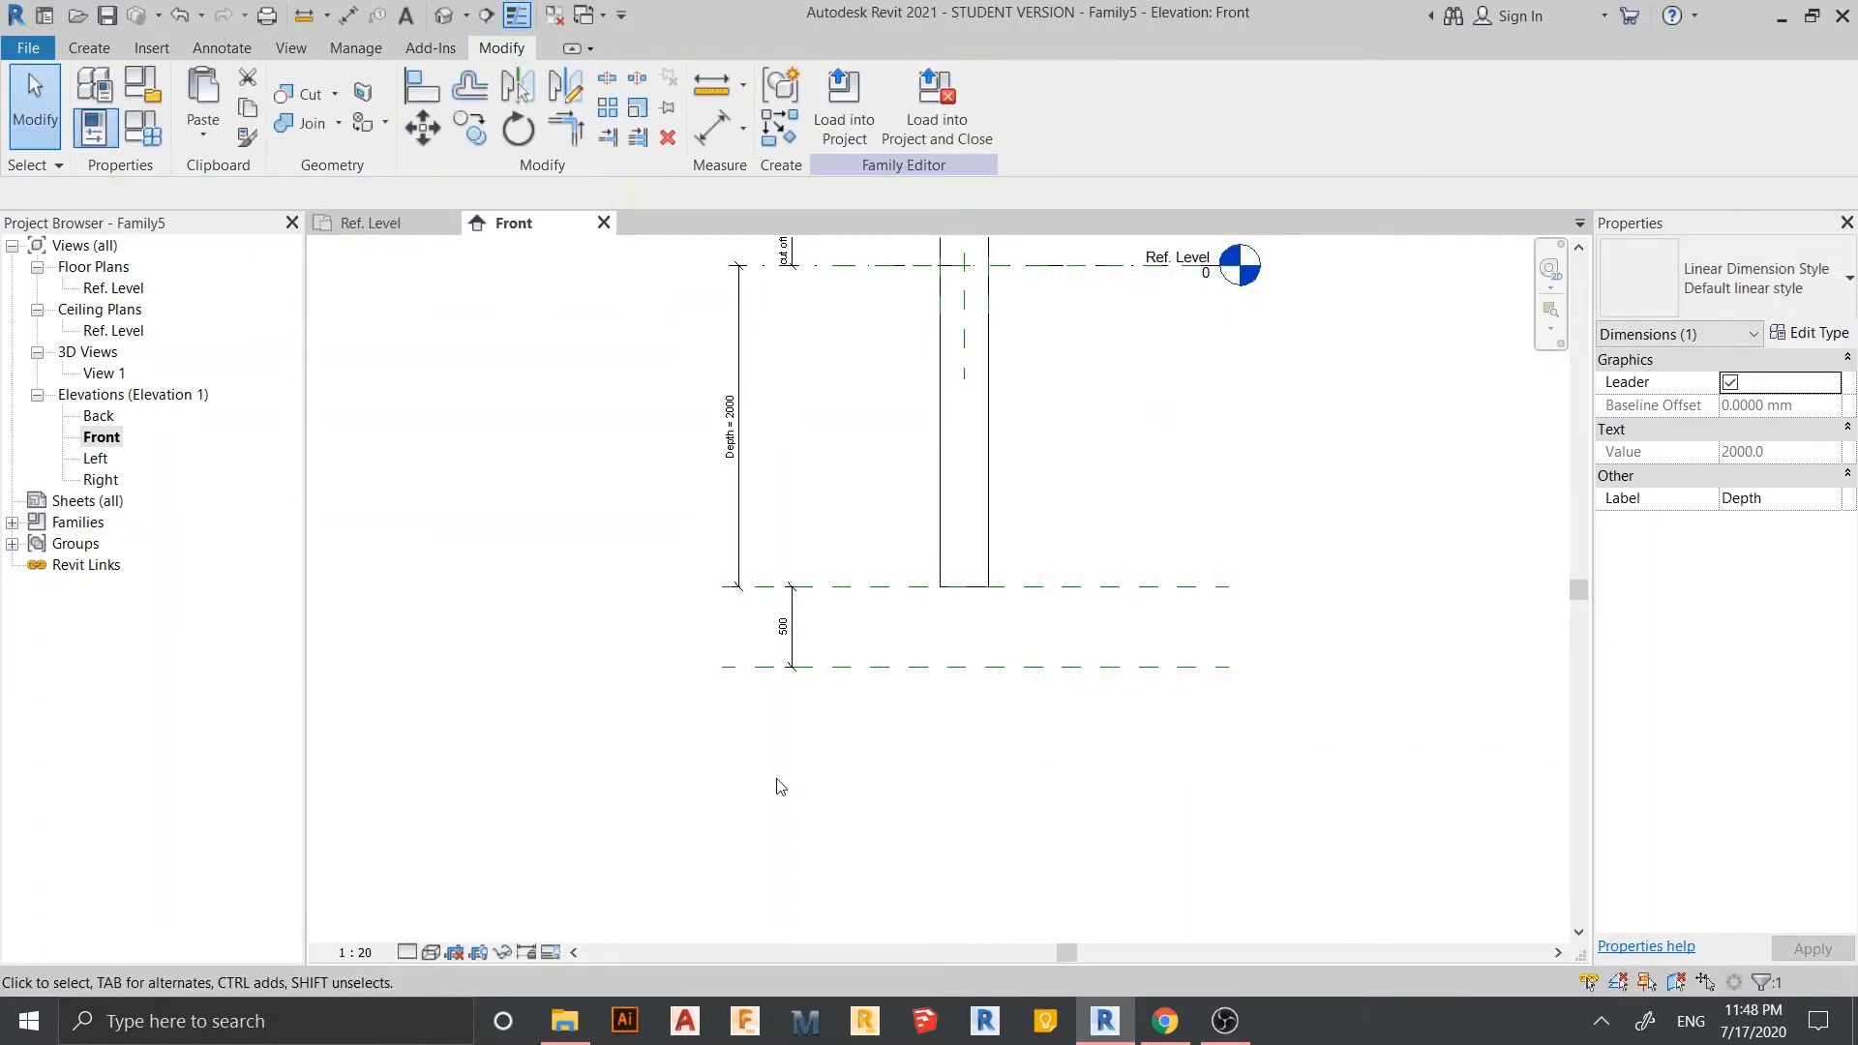
# - Label the dimension between the two lower reference planes with a new type parameter named "Pile head"
pyautogui.click(800, 667)
pyautogui.click(1039, 106)
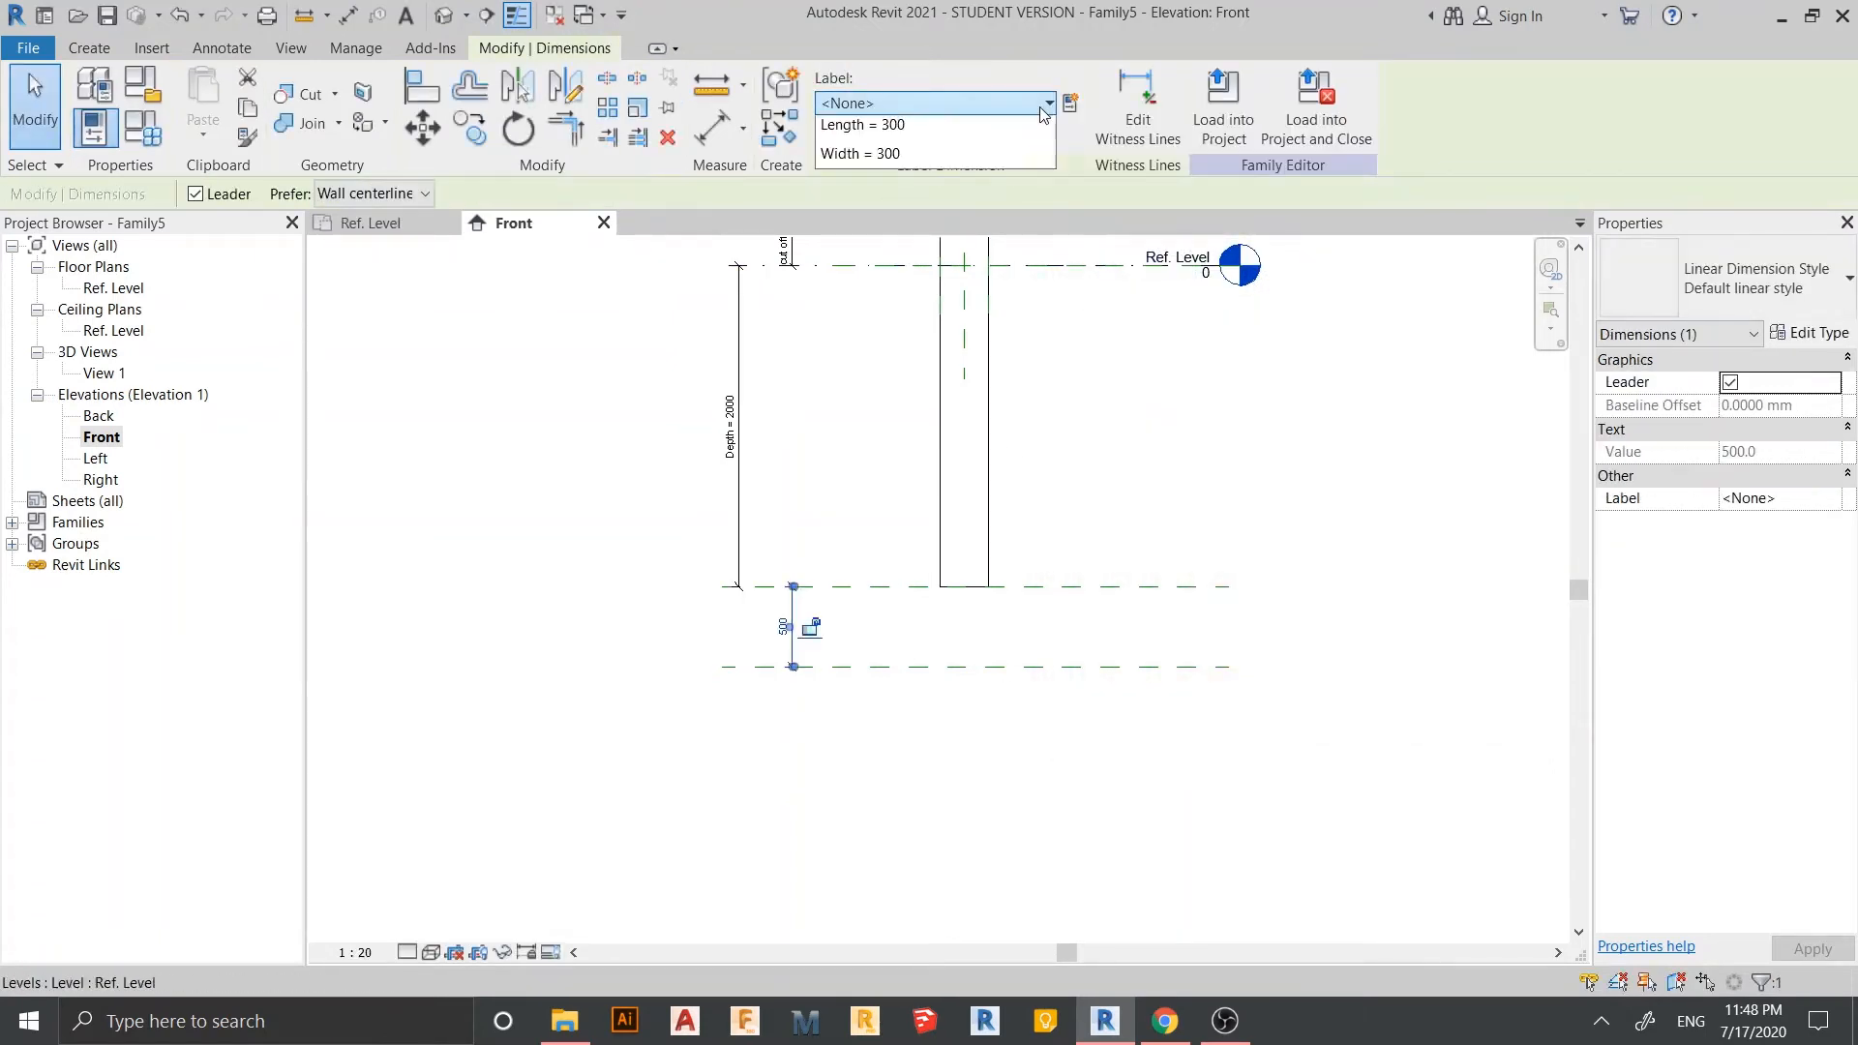
pyautogui.click(1047, 107)
pyautogui.click(1070, 103)
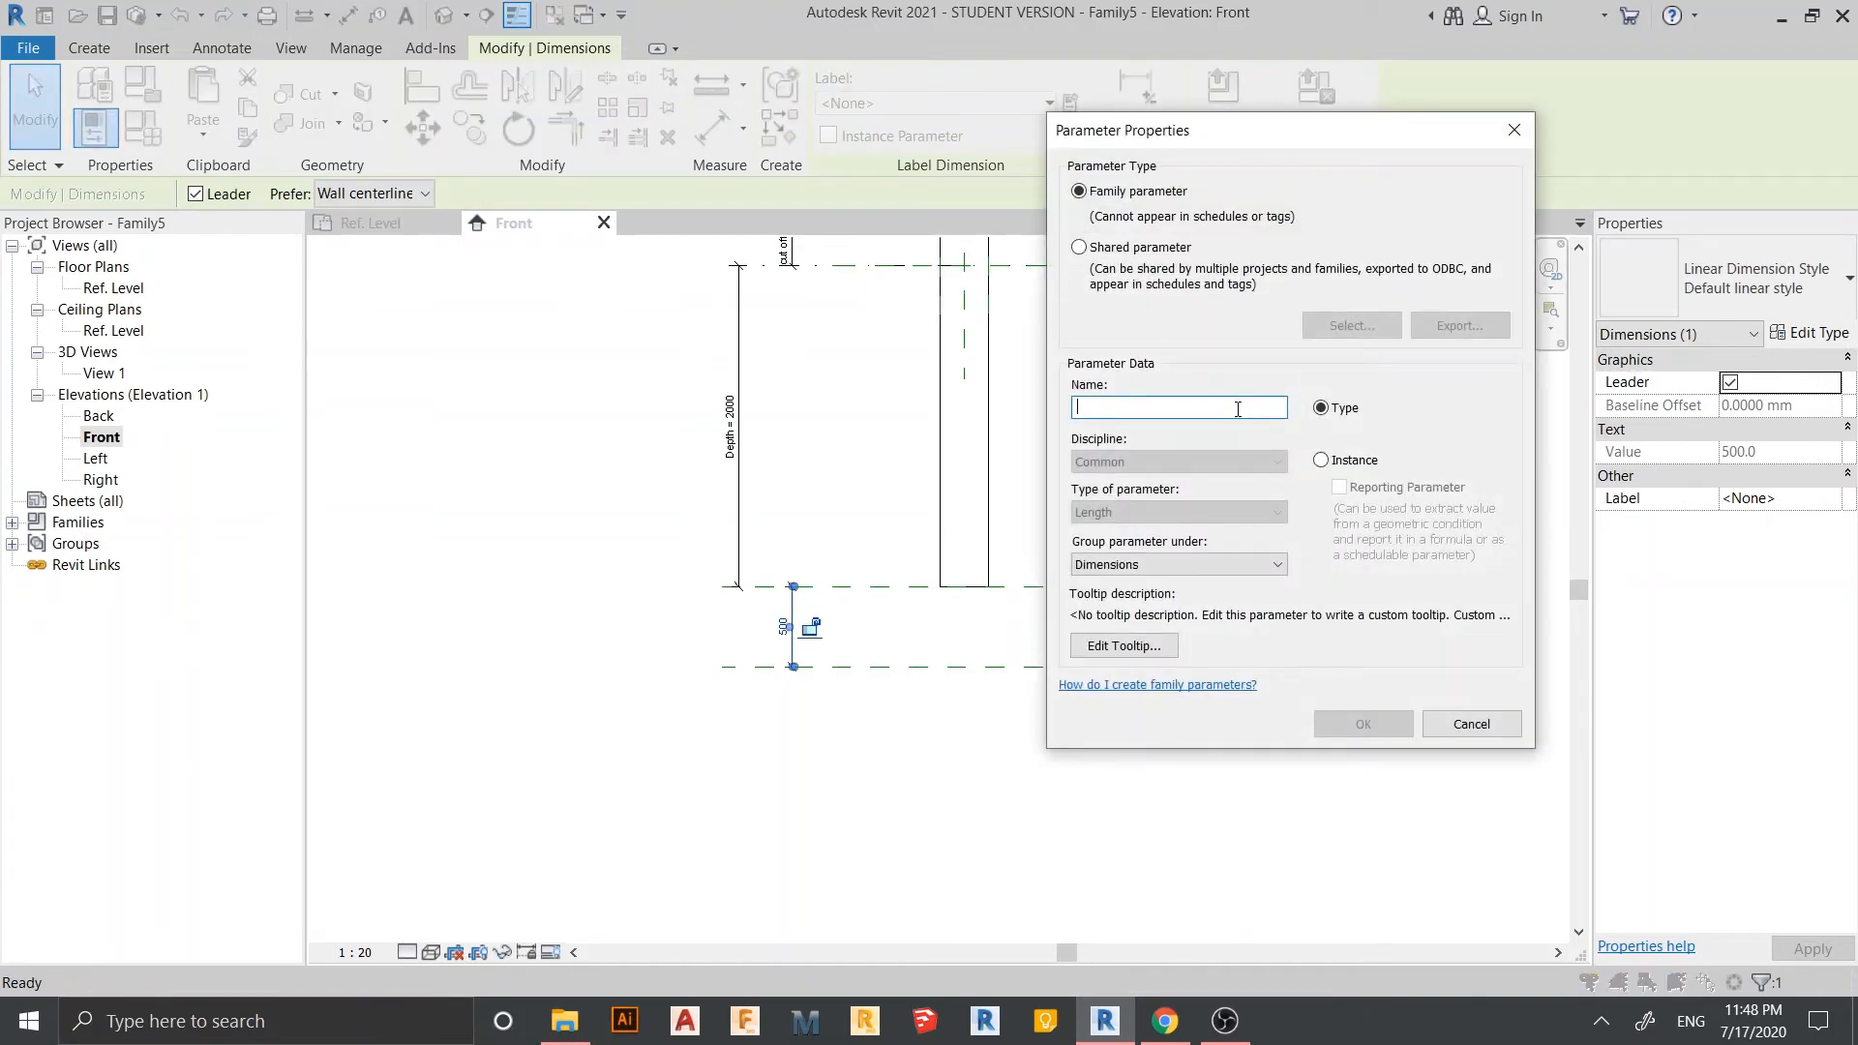
pyautogui.write('Pile head')
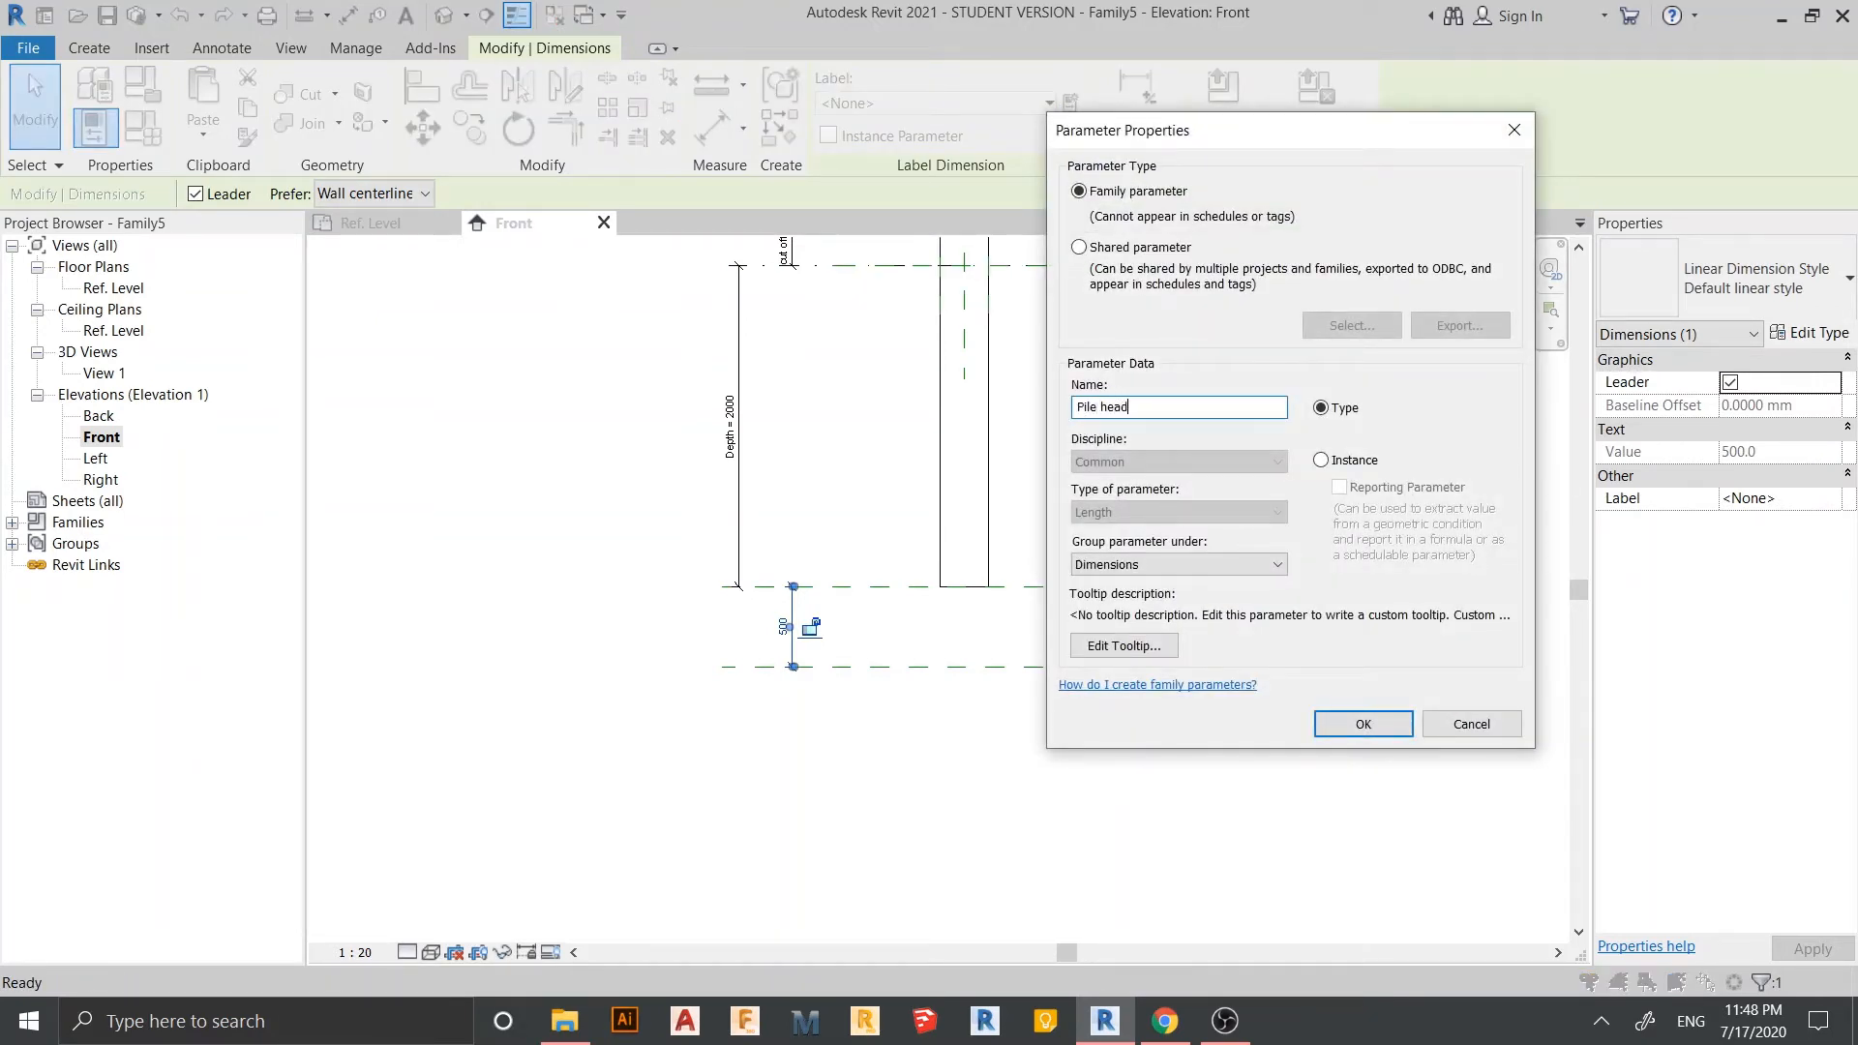
pyautogui.press('Return')
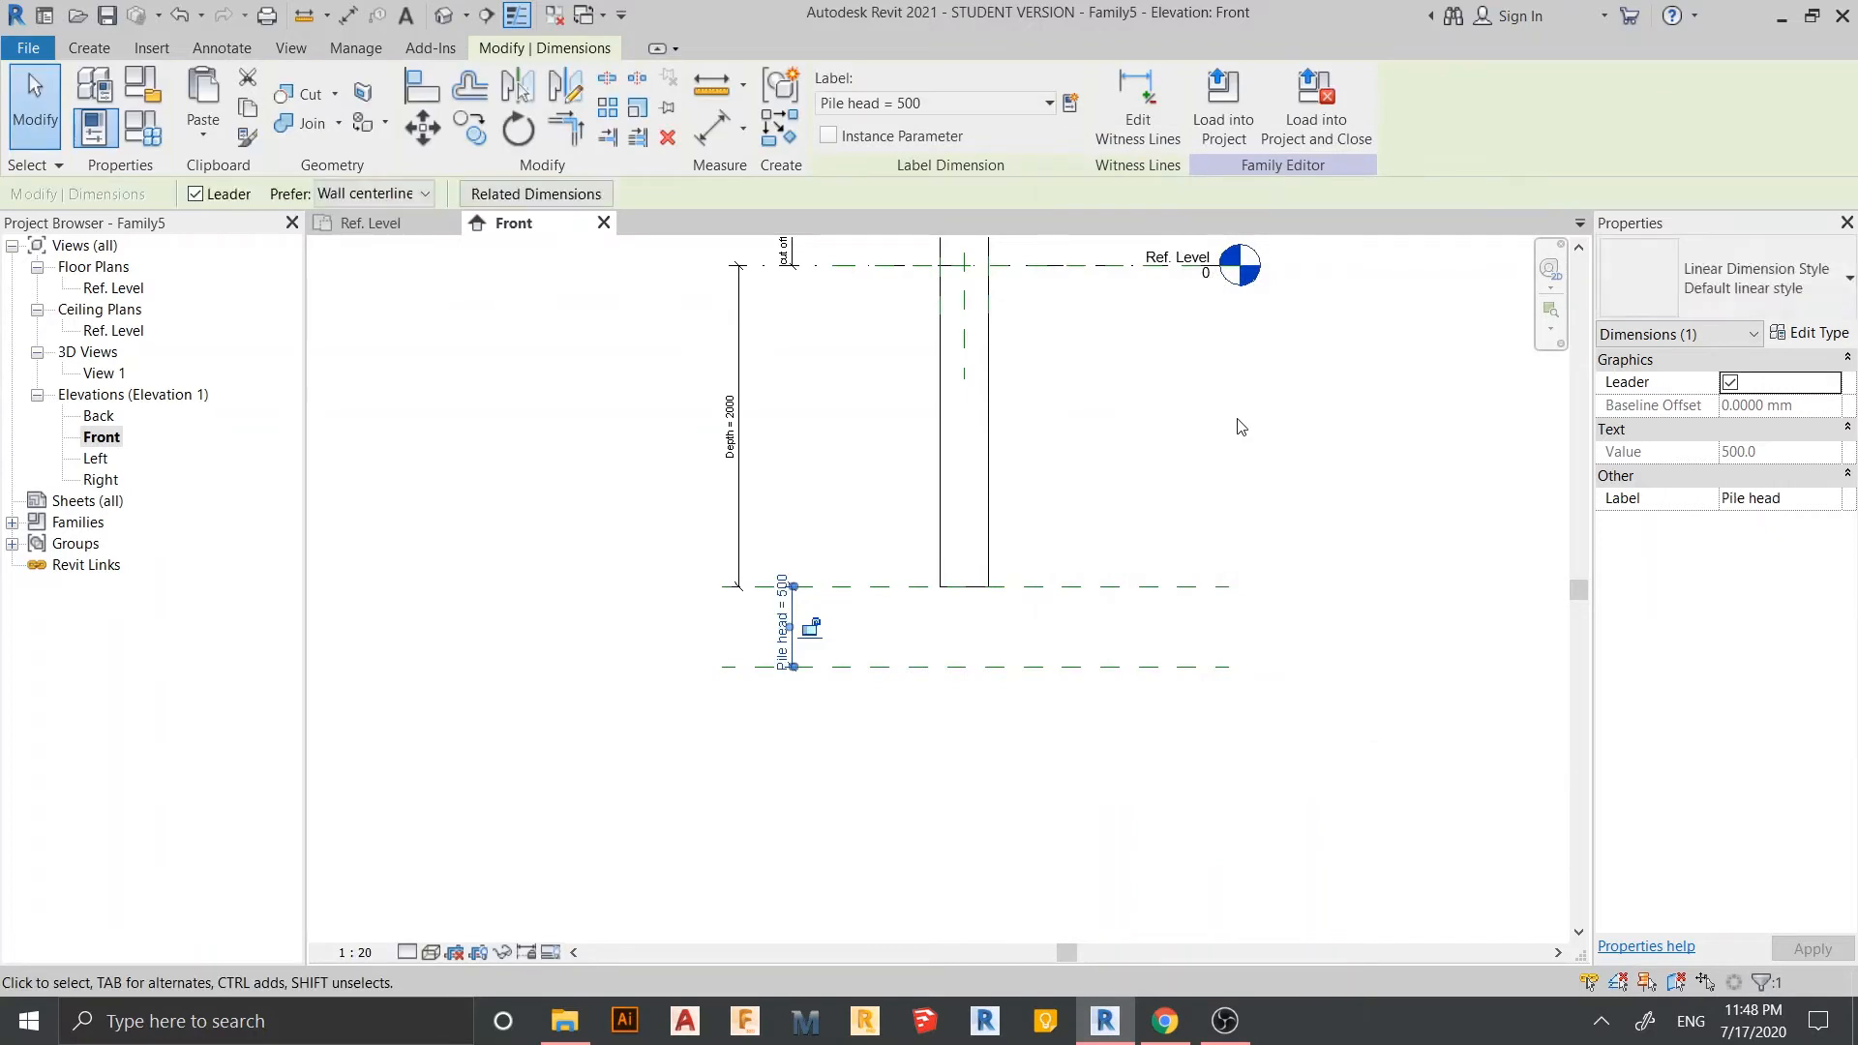
pyautogui.click(933, 713)
# - Name the reference plane at the column's bottom face "Pile head"
pyautogui.scroll(3, 1197, 548)
pyautogui.click(1217, 467)
pyautogui.moveTo(1273, 585); pyautogui.dragTo(967, 661, button='middle')
pyautogui.scroll(1, 966, 661)
pyautogui.click(1256, 523)
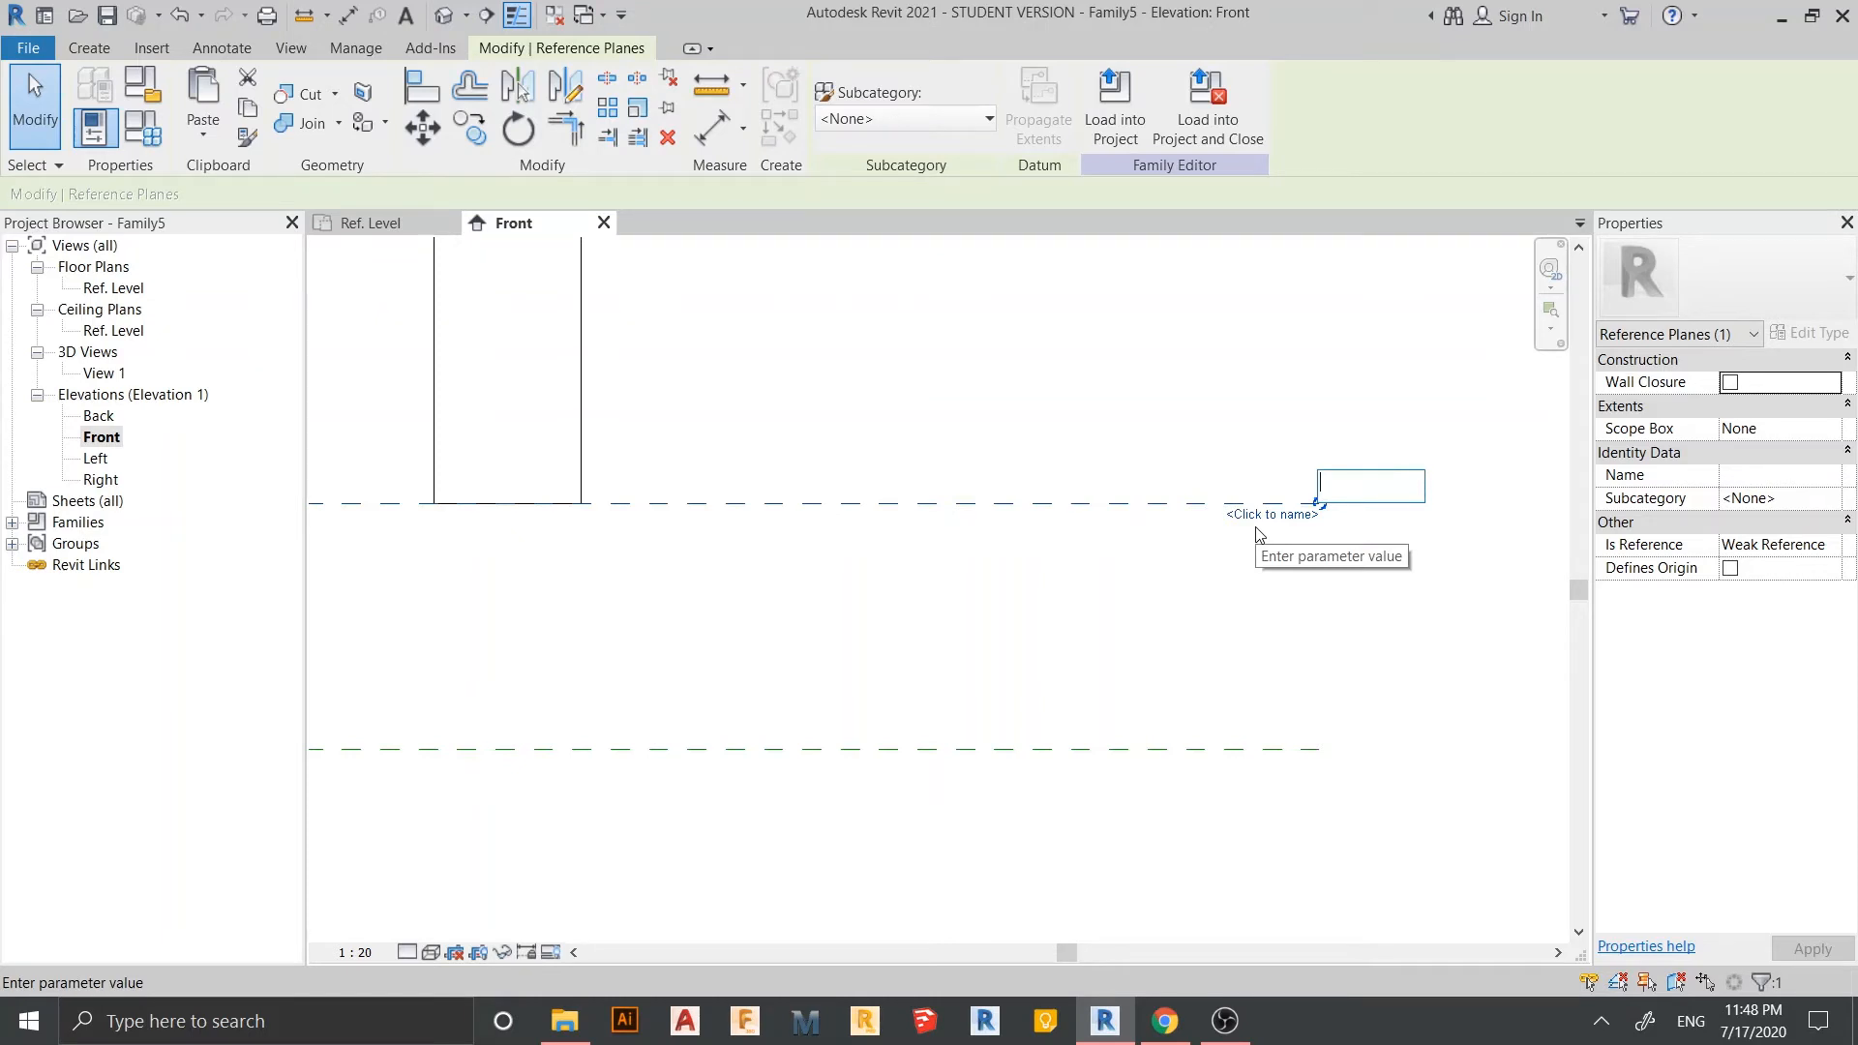
pyautogui.write('Pile ')
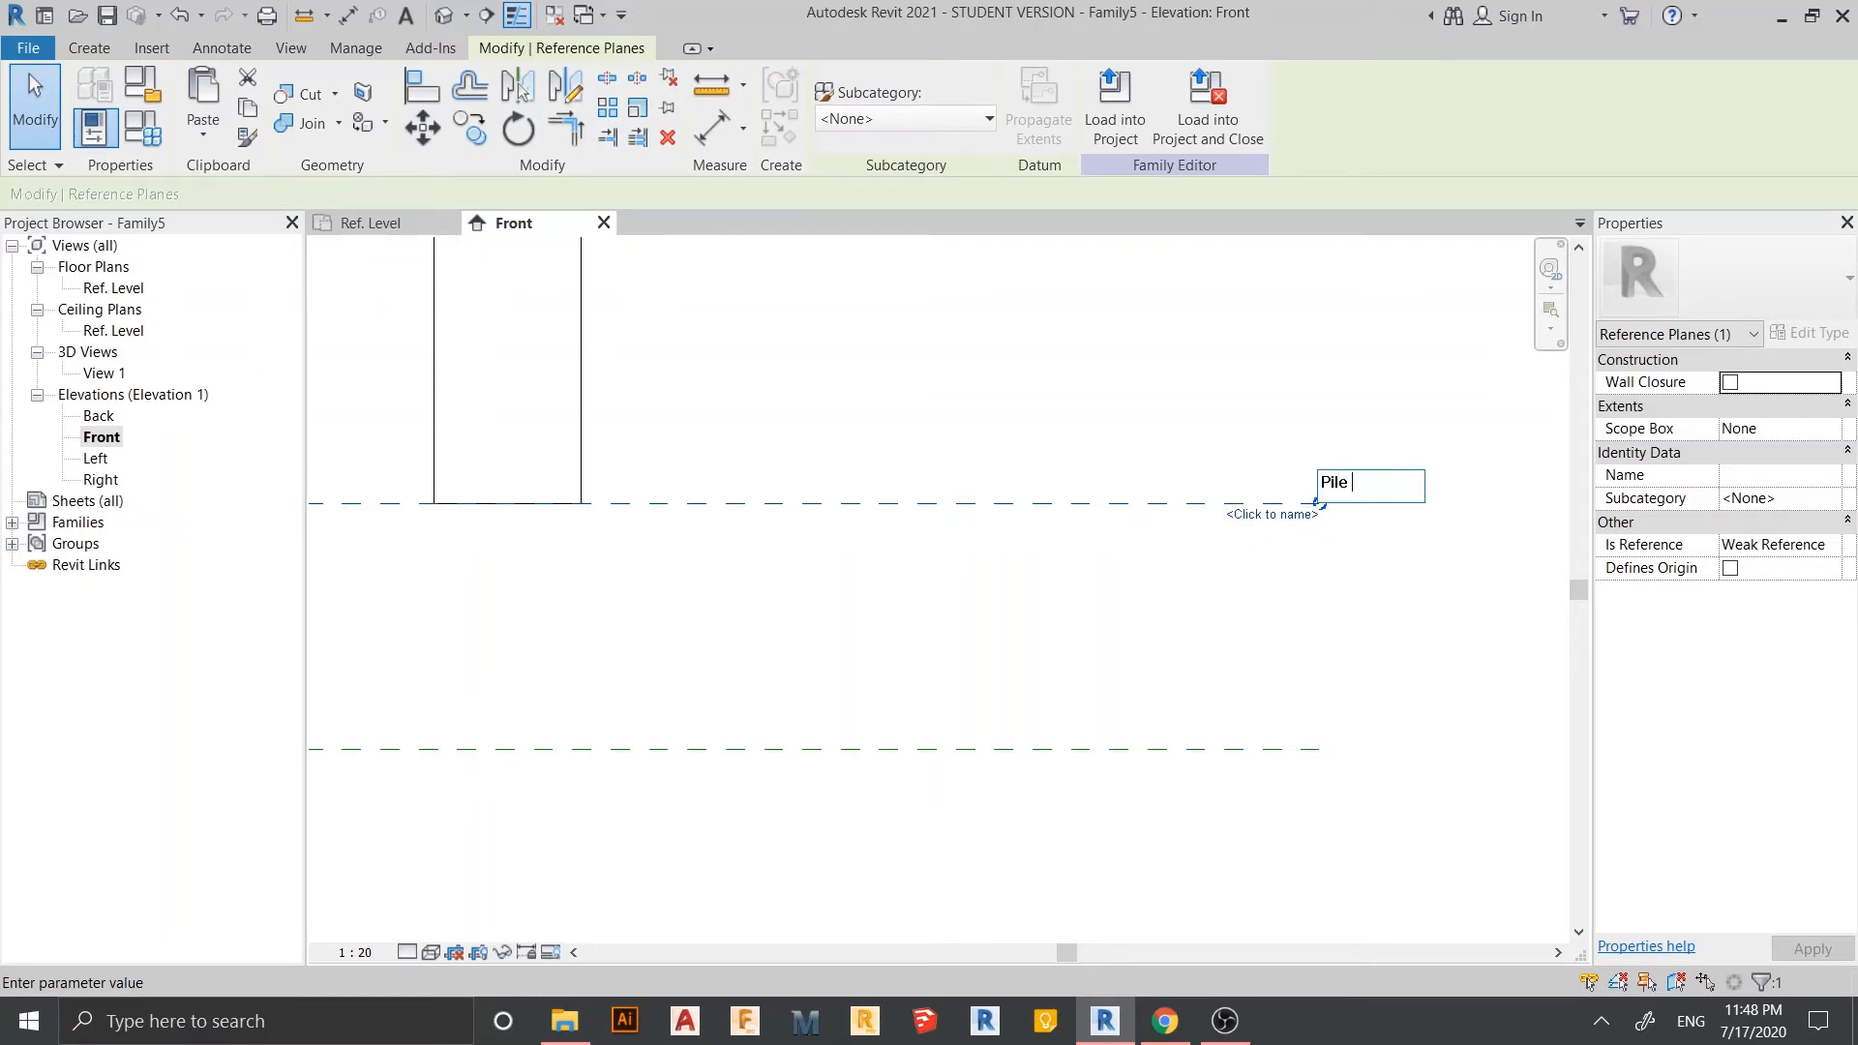
pyautogui.write('head')
pyautogui.press('Return')
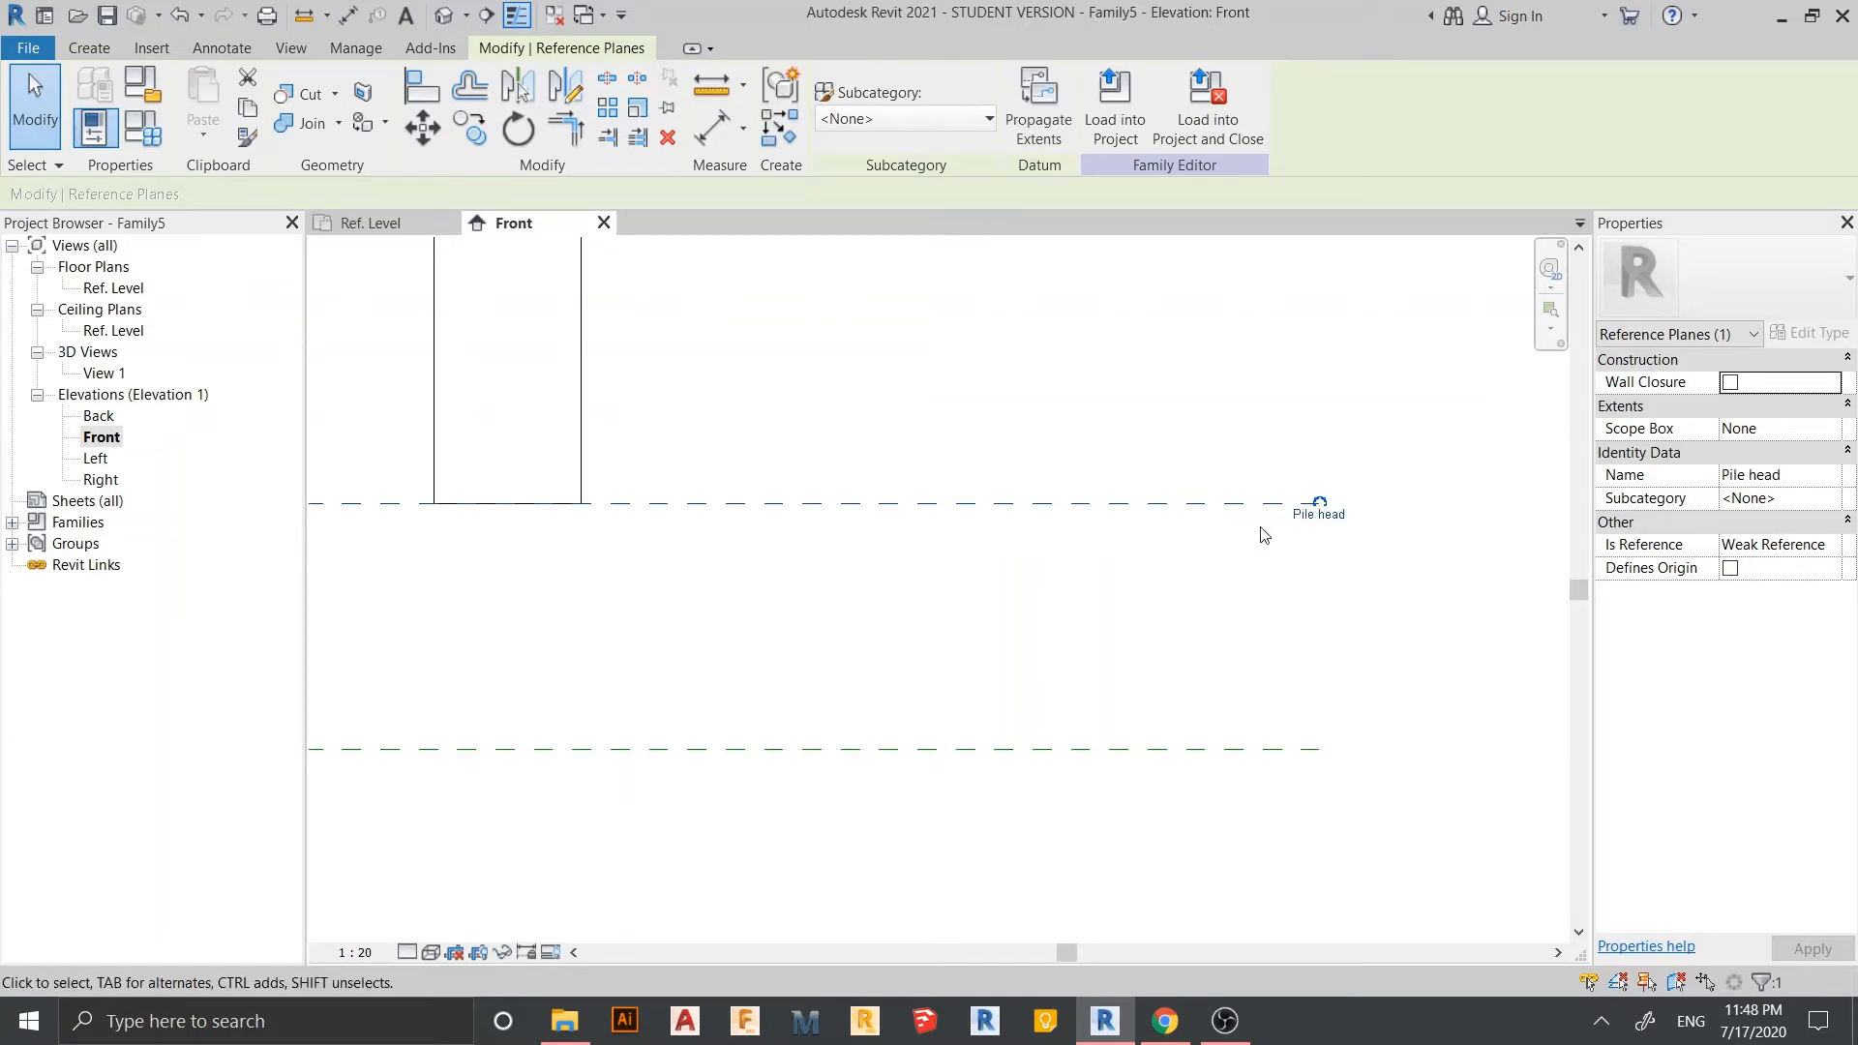
pyautogui.click(896, 629)
# - Tile the Front elevation and Ref. Level plan side by side, with the column framed in both views
pyautogui.scroll(-3, 897, 629)
pyautogui.moveTo(917, 645); pyautogui.dragTo(1125, 700, button='middle')
pyautogui.scroll(-3, 1108, 707)
pyautogui.moveTo(856, 511); pyautogui.dragTo(924, 509, button='middle')
pyautogui.press('w')
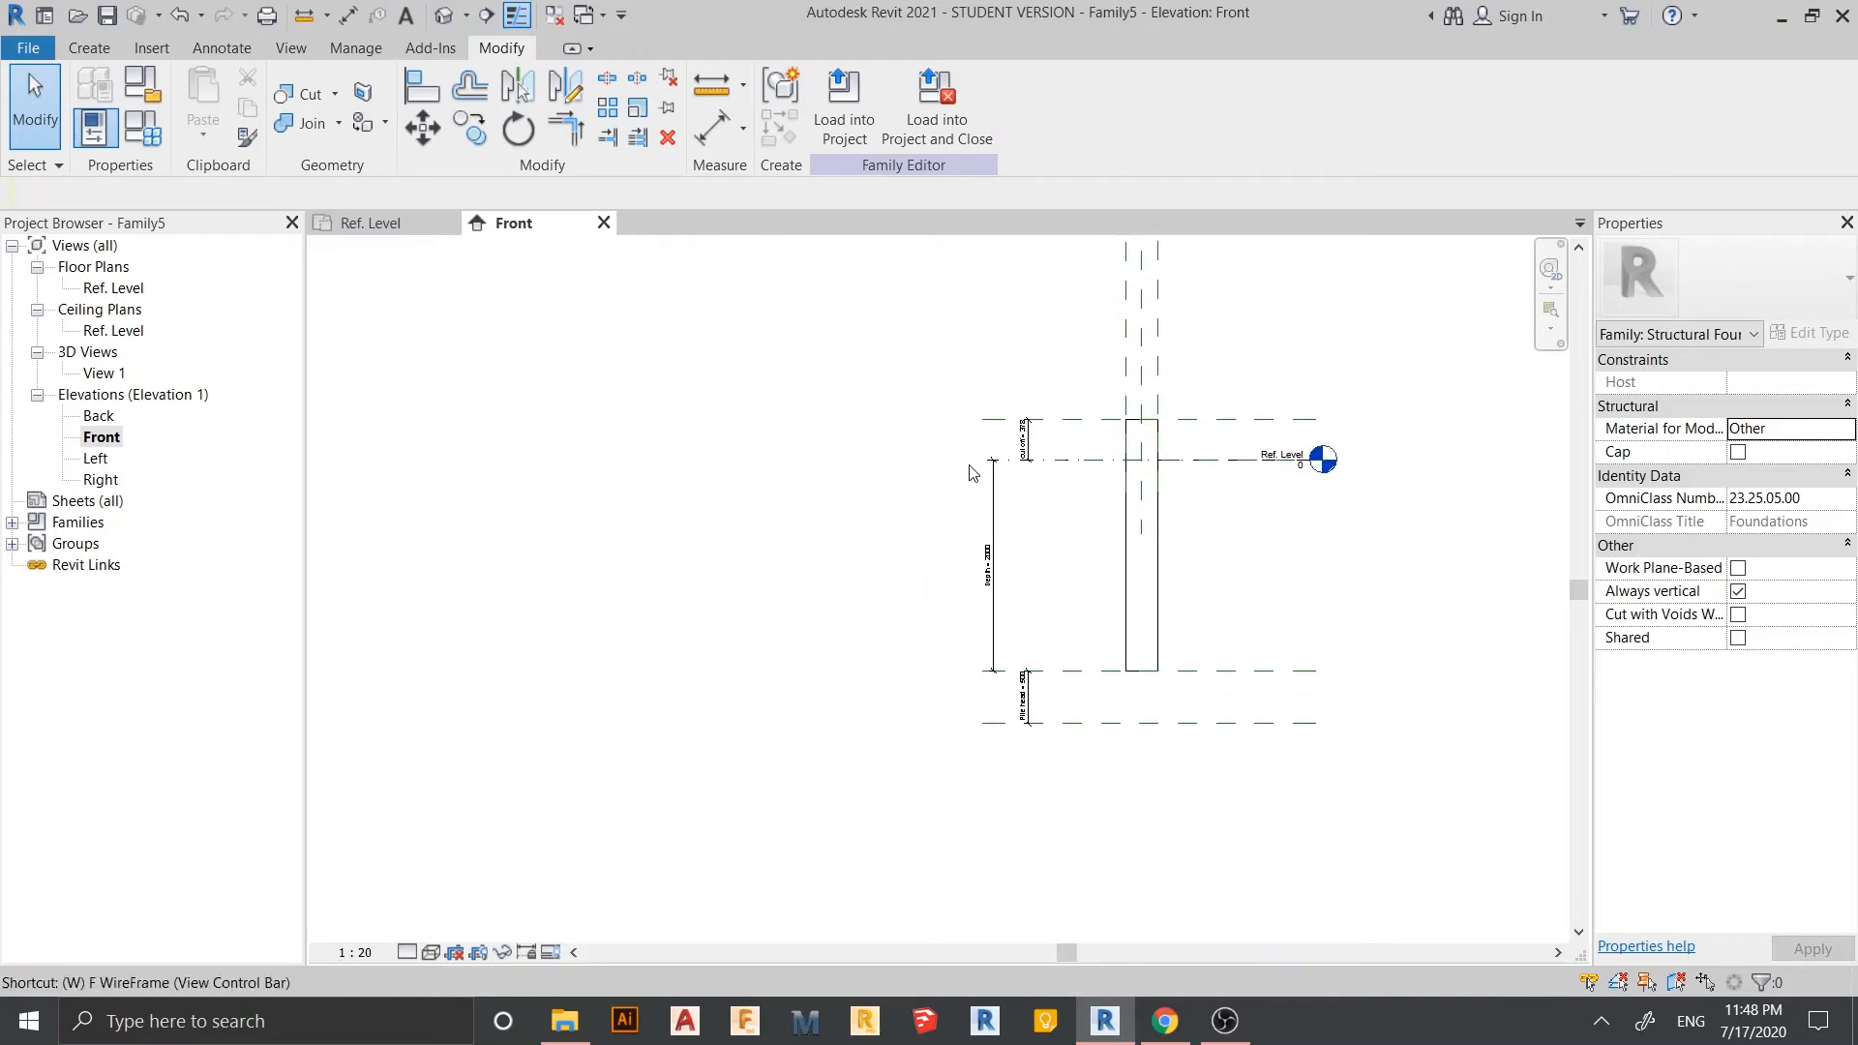
pyautogui.press('t')
pyautogui.scroll(-2, 738, 605)
pyautogui.moveTo(737, 605); pyautogui.dragTo(589, 576, button='middle')
pyautogui.scroll(2, 825, 591)
pyautogui.click(1103, 632)
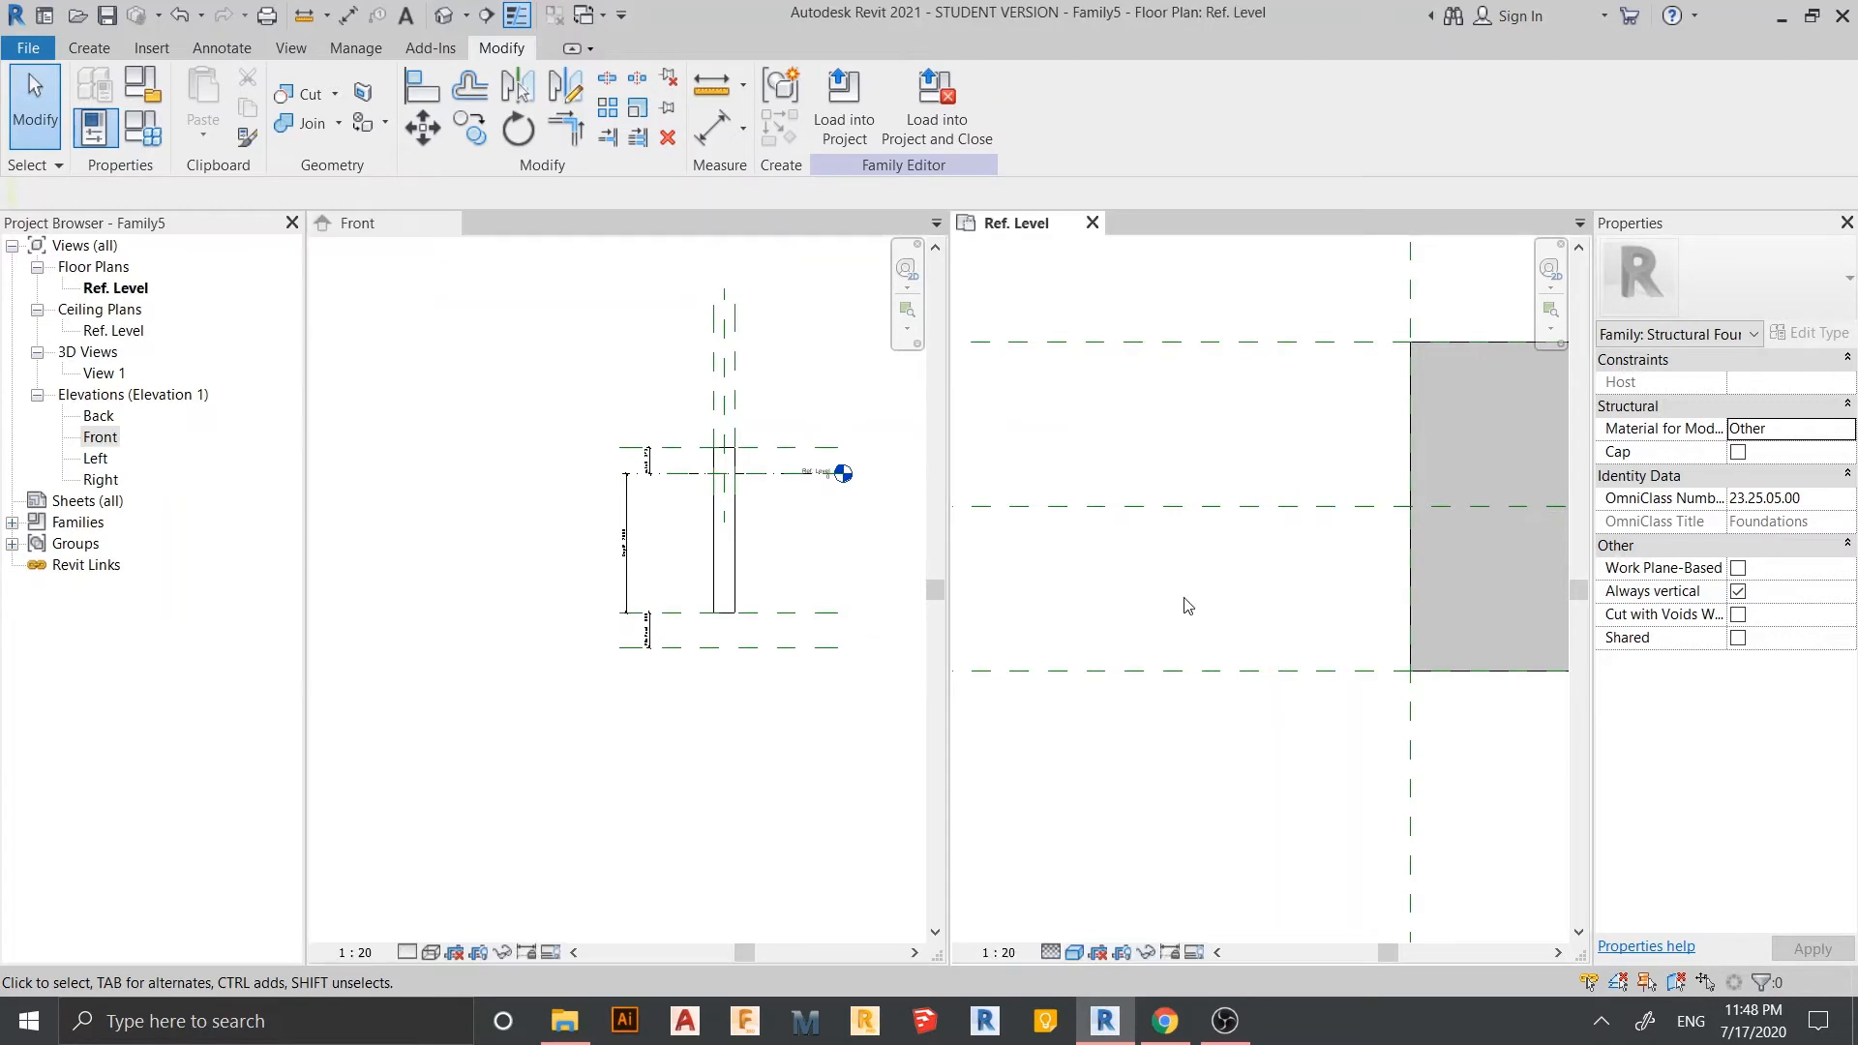
pyautogui.scroll(-2, 1233, 607)
pyautogui.moveTo(1258, 611); pyautogui.dragTo(1141, 604, button='middle')
pyautogui.moveTo(1256, 638); pyautogui.dragTo(1217, 613, button='middle')
pyautogui.scroll(1, 737, 561)
pyautogui.scroll(1, 744, 559)
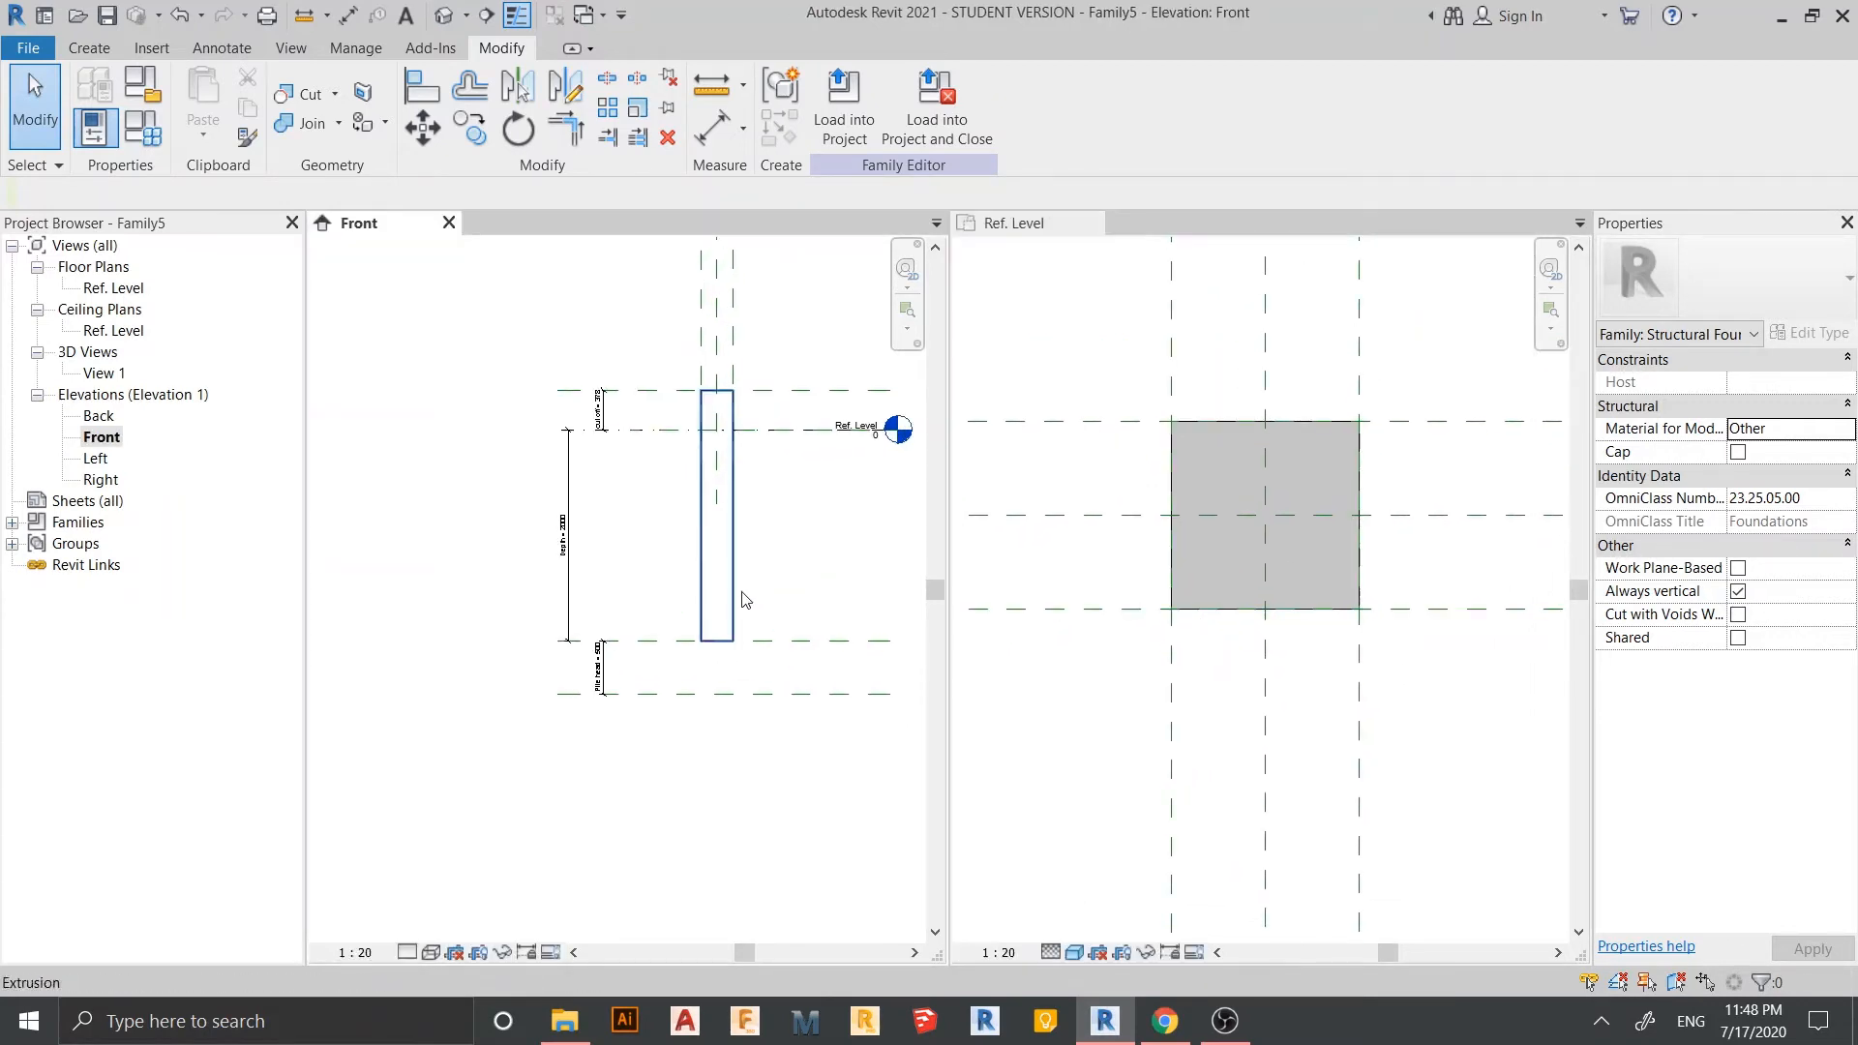
pyautogui.moveTo(812, 581); pyautogui.dragTo(754, 609, button='middle')
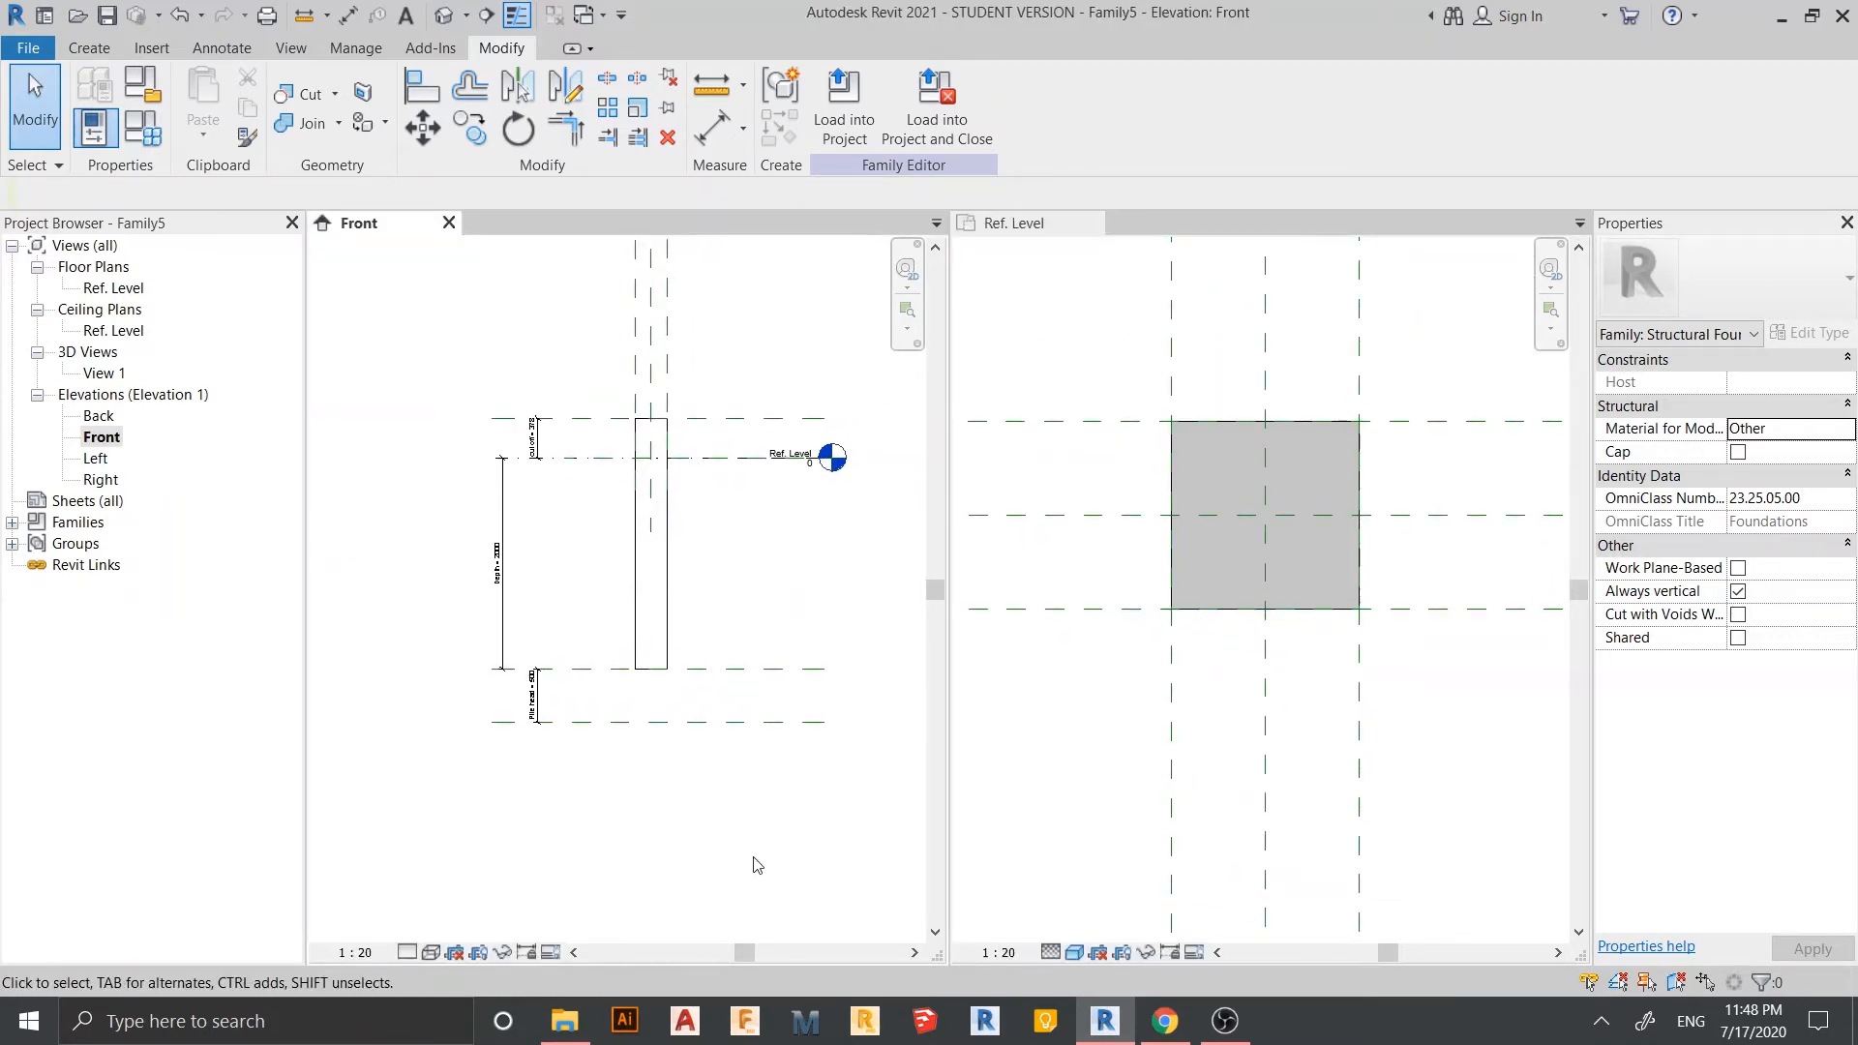
pyautogui.moveTo(787, 813); pyautogui.dragTo(734, 786, button='middle')
pyautogui.scroll(1, 731, 774)
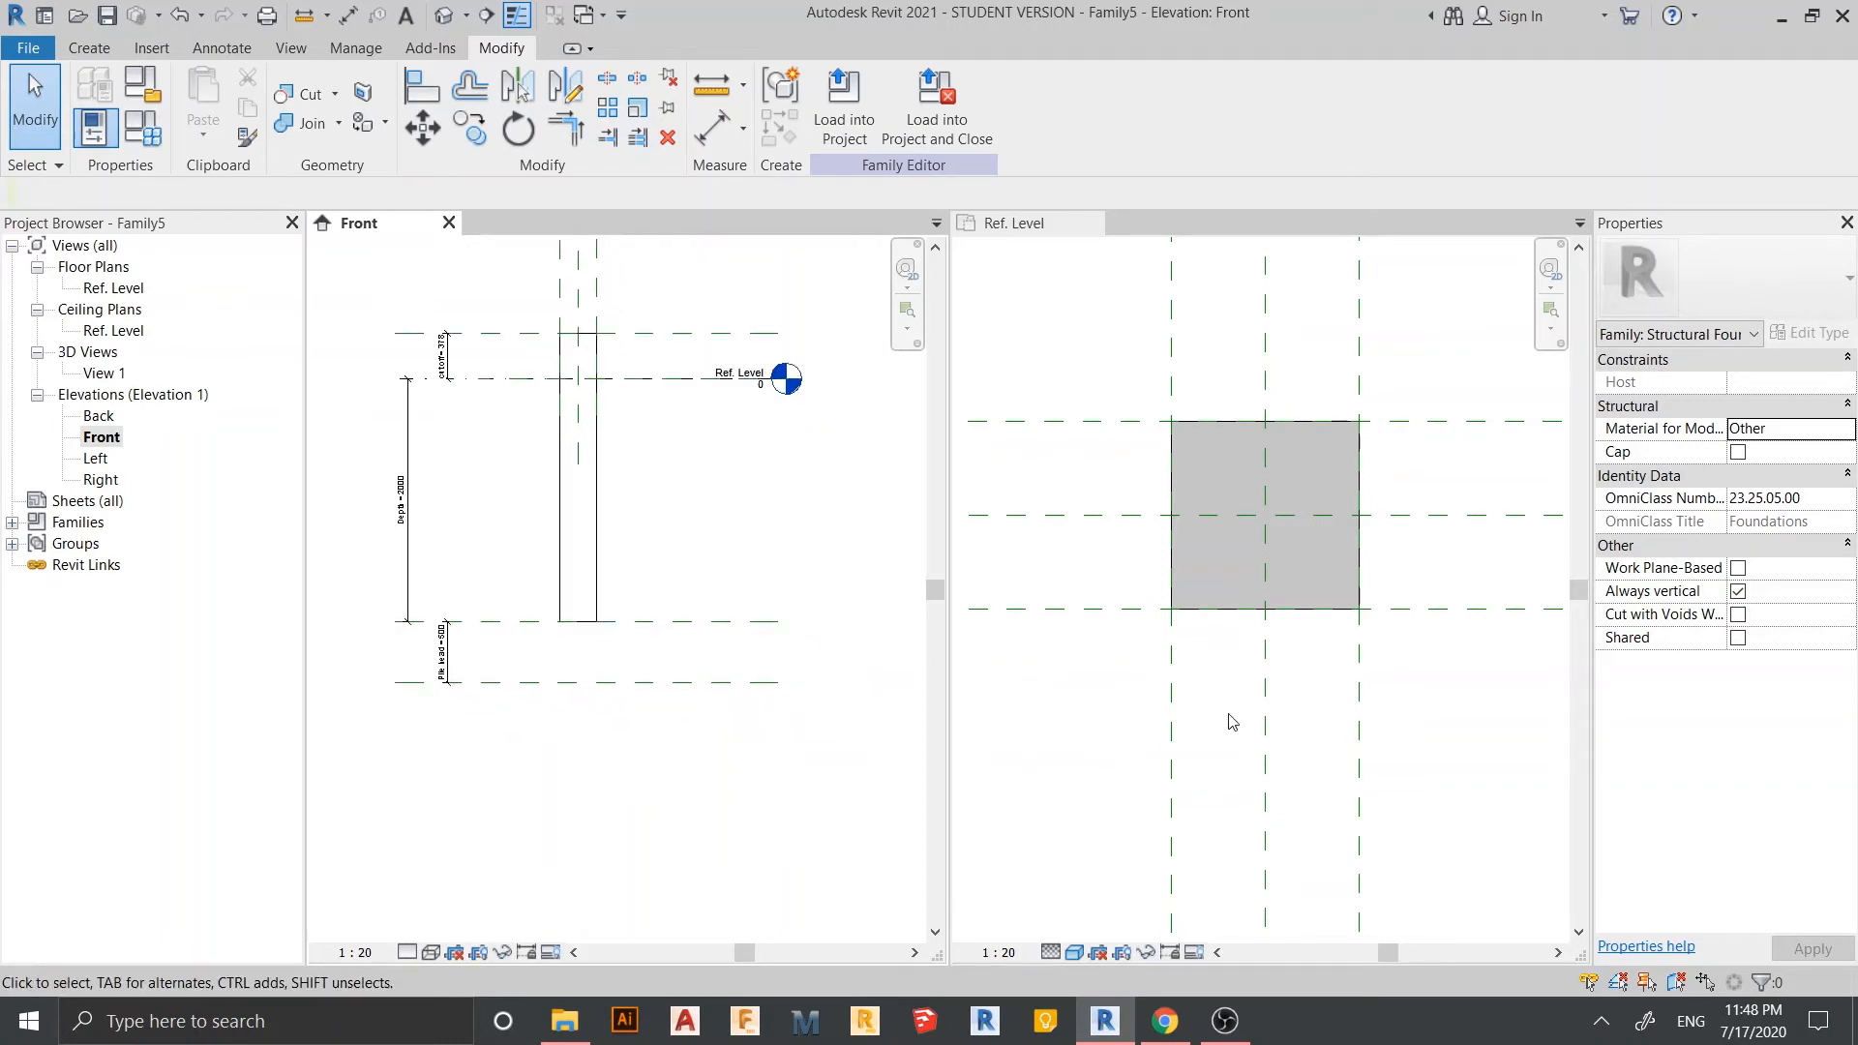
# - Switch the Ref. Level plan view to the Hidden Line visual style
pyautogui.scroll(-1, 1232, 722)
pyautogui.click(1075, 952)
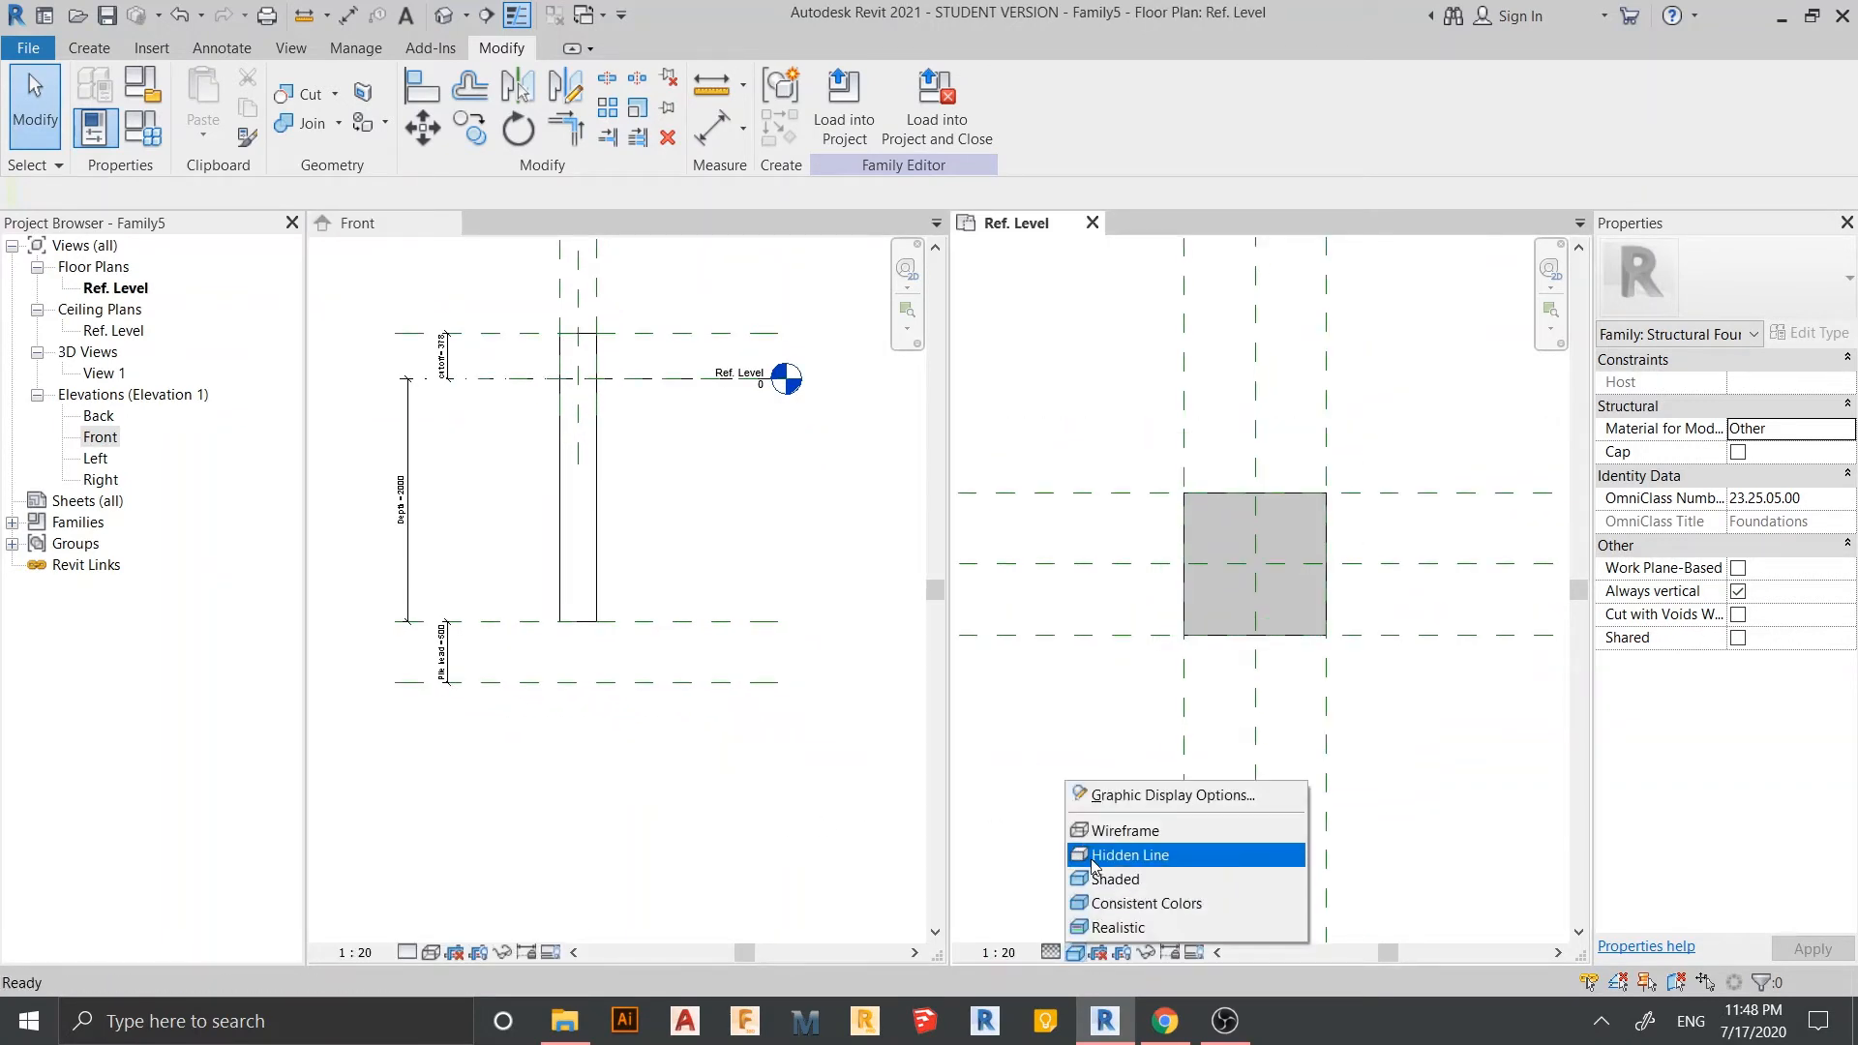
pyautogui.click(1091, 857)
pyautogui.scroll(-1, 1354, 748)
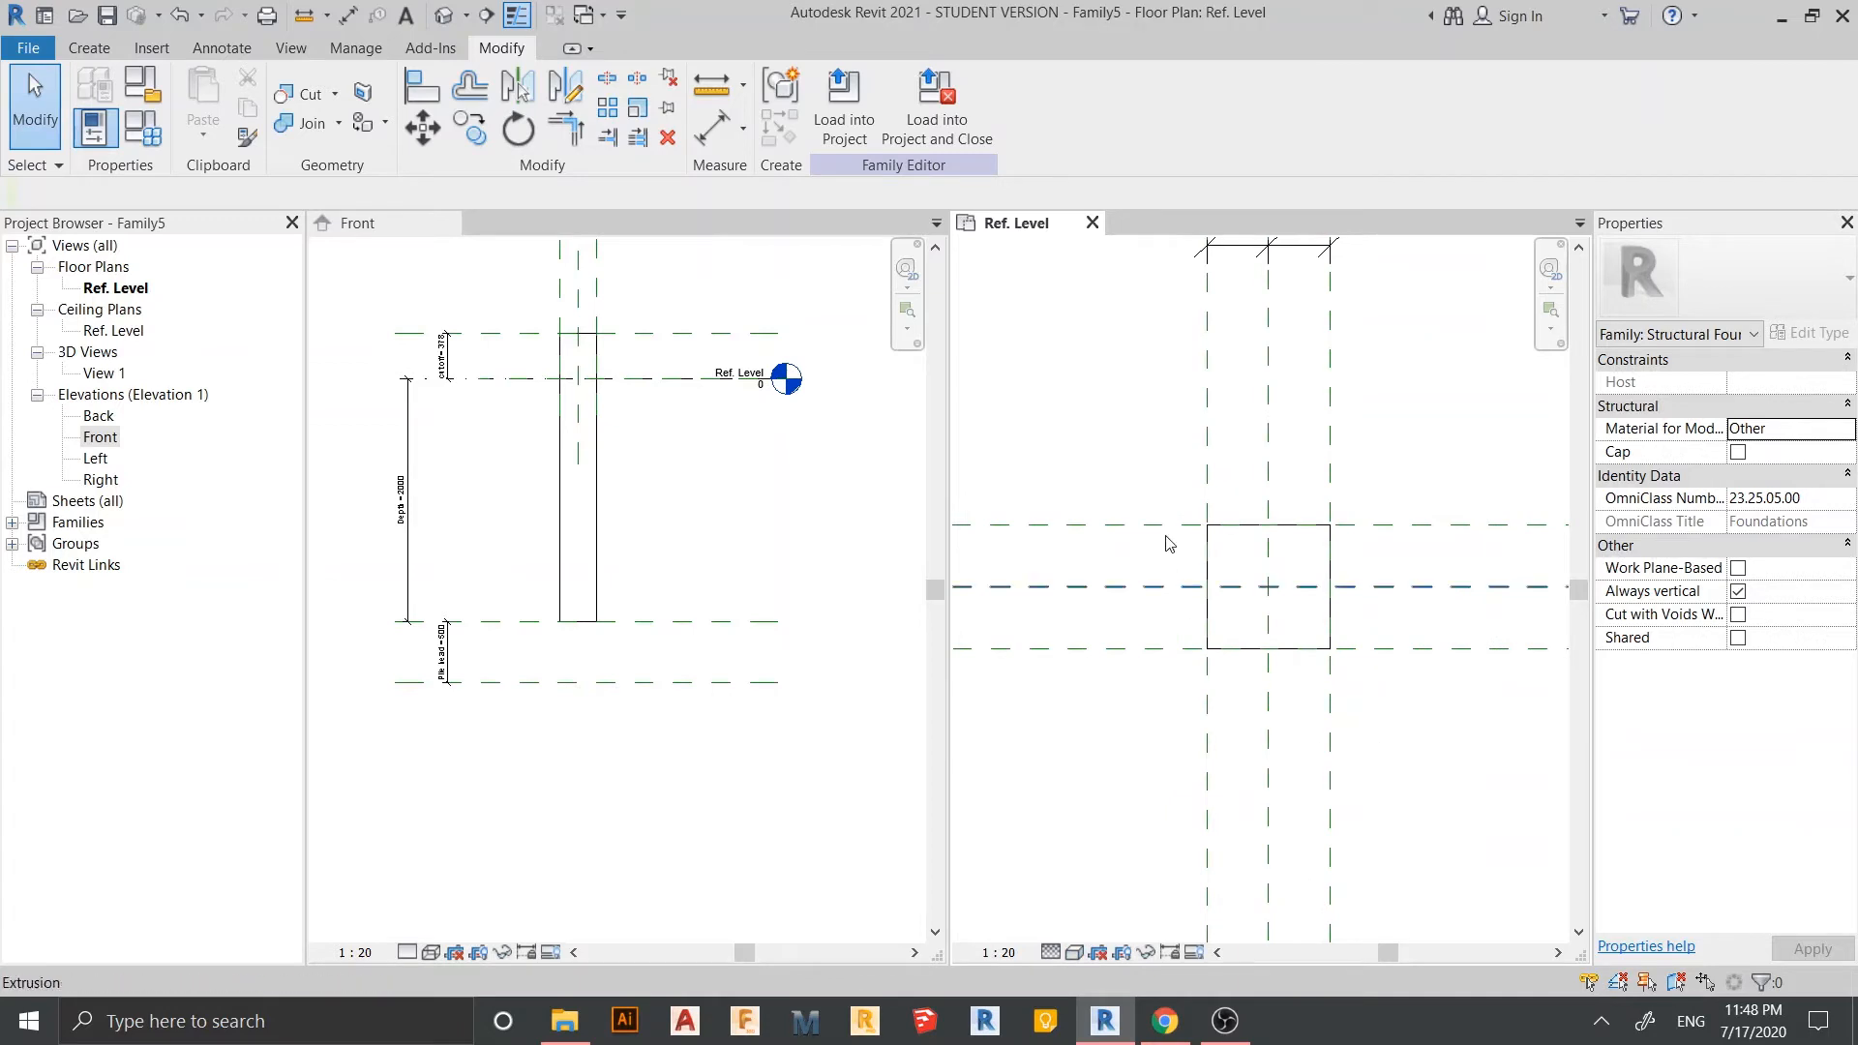
# - Start a Blend and set its work plane to Reference Plane : Pile head
pyautogui.click(89, 47)
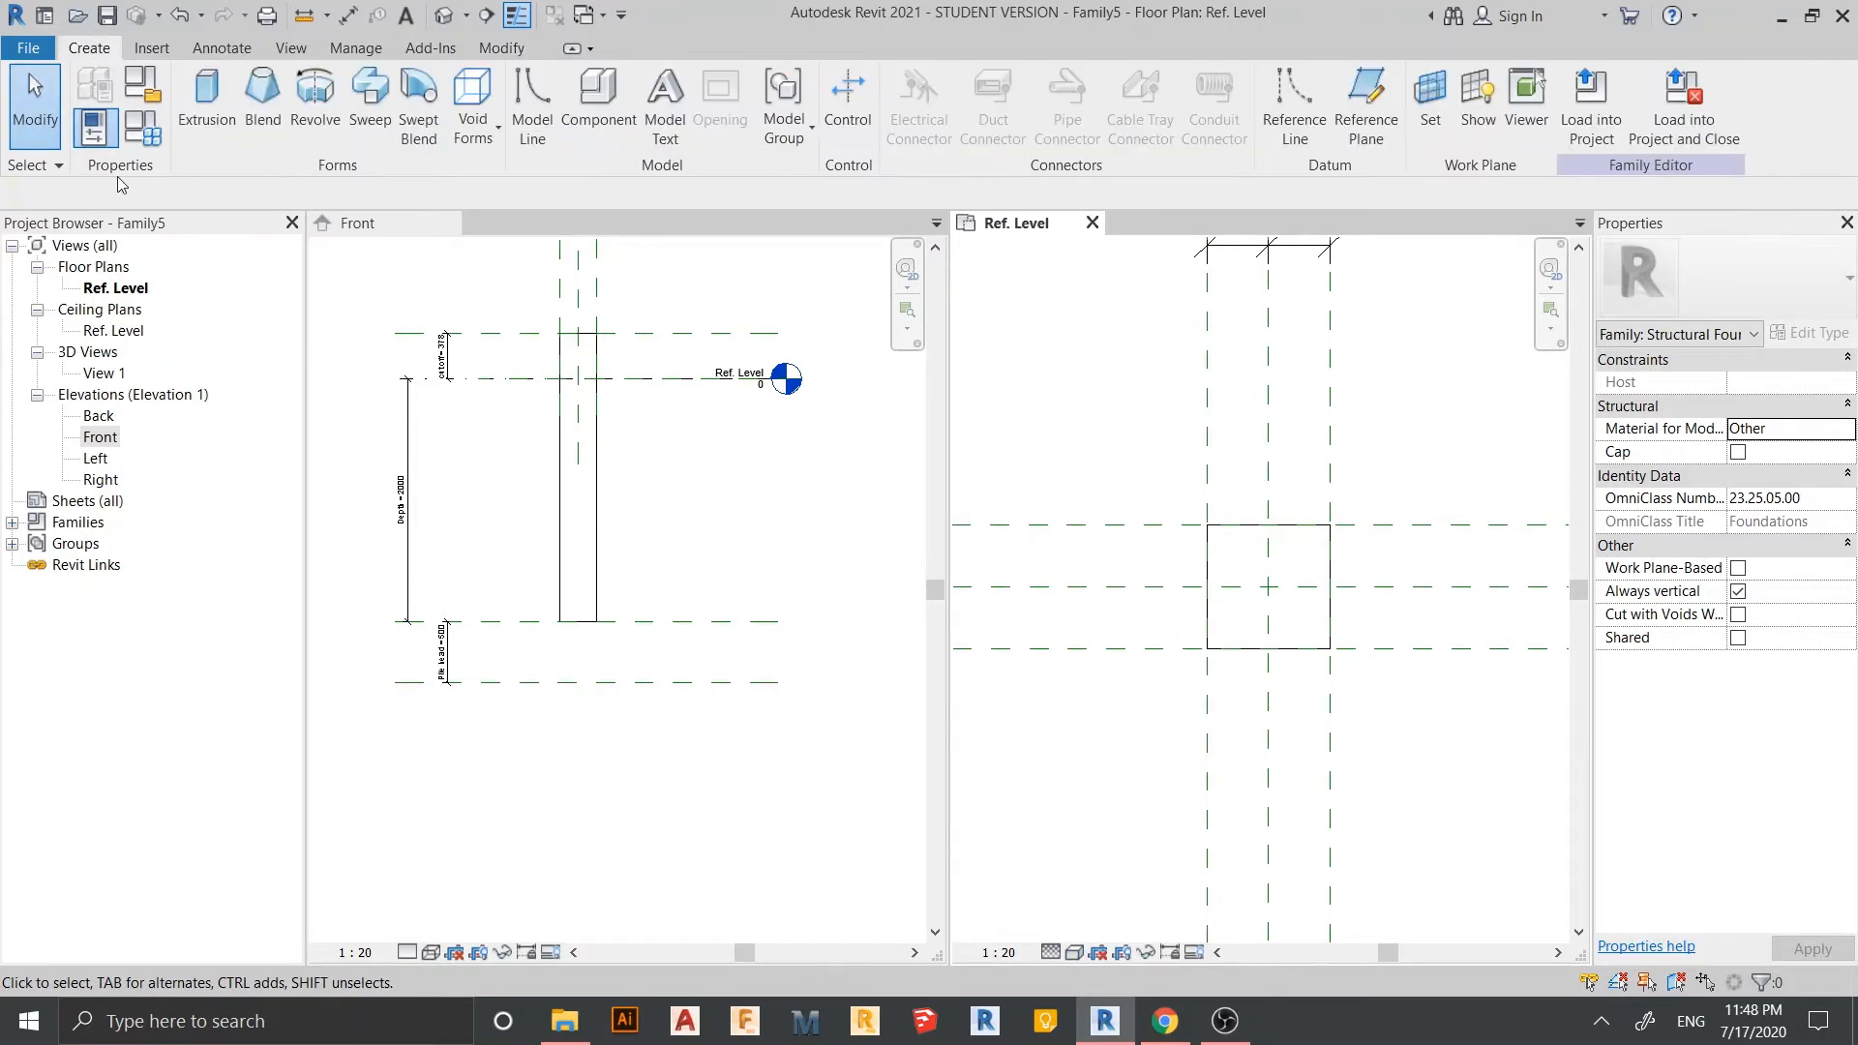
pyautogui.click(276, 125)
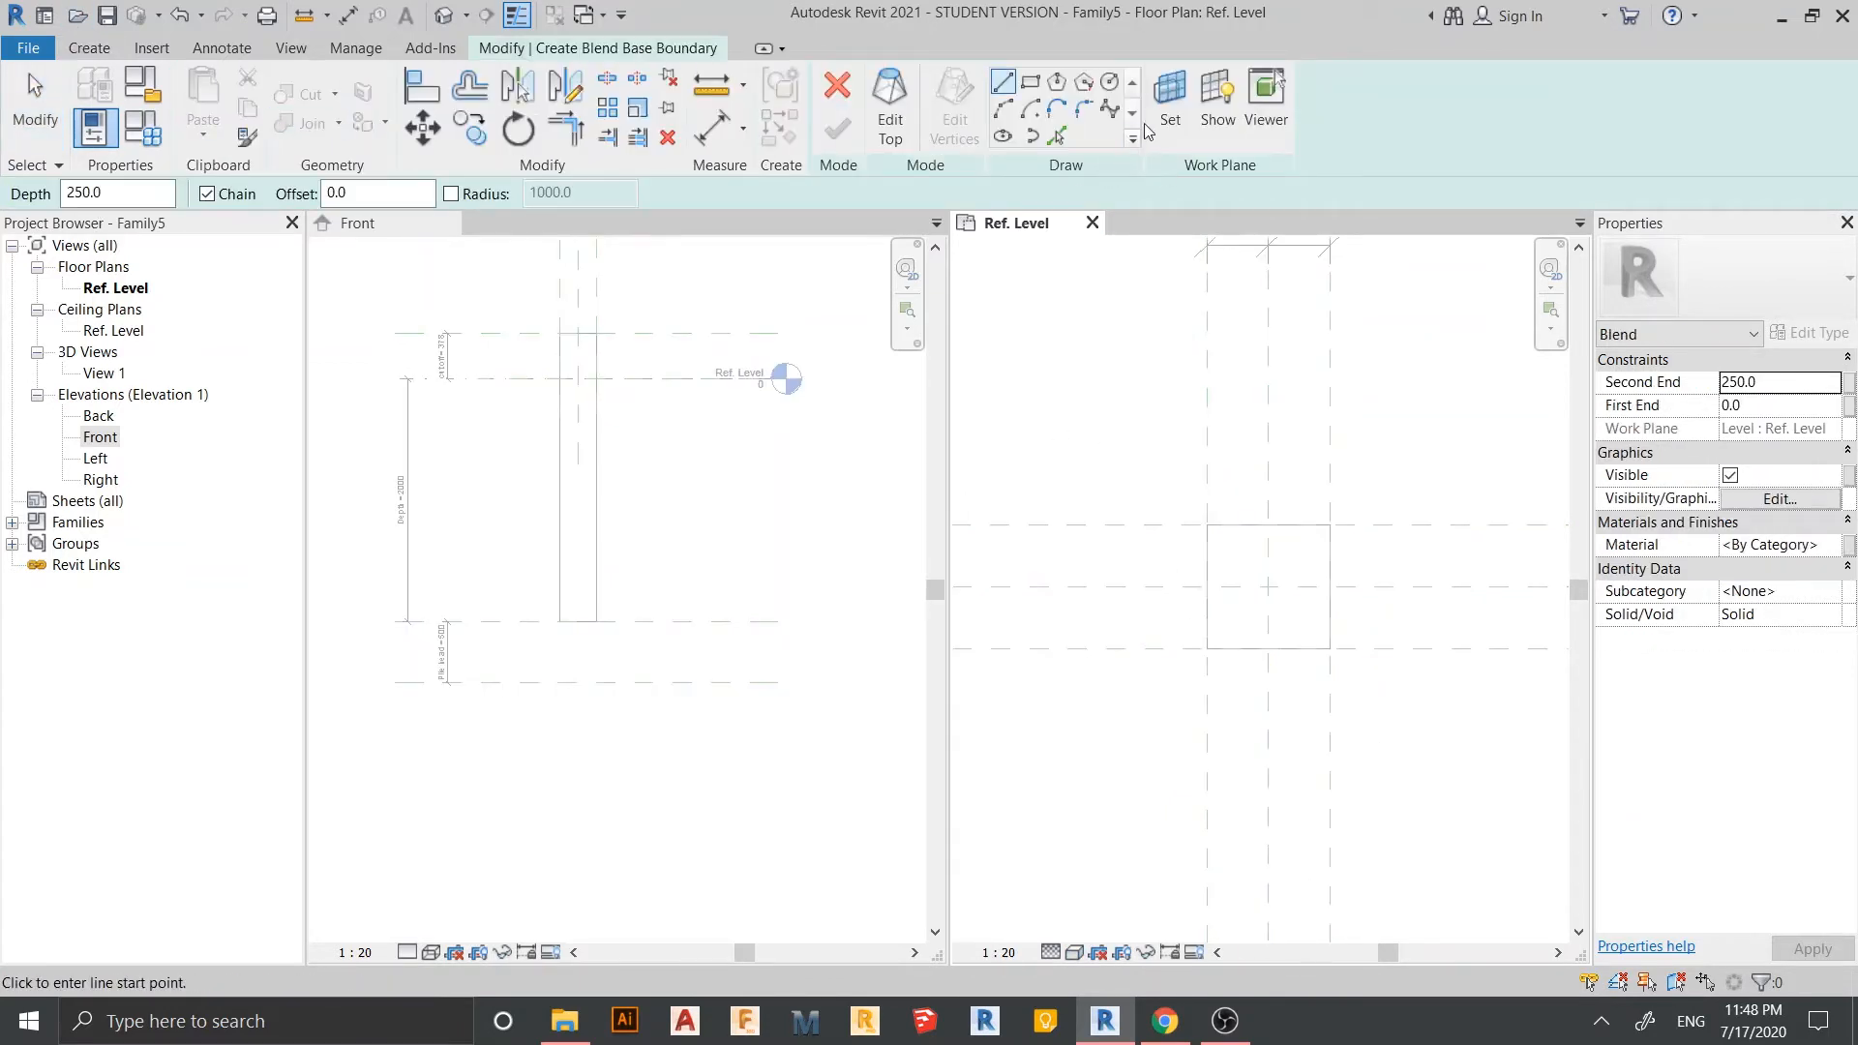
pyautogui.click(1170, 109)
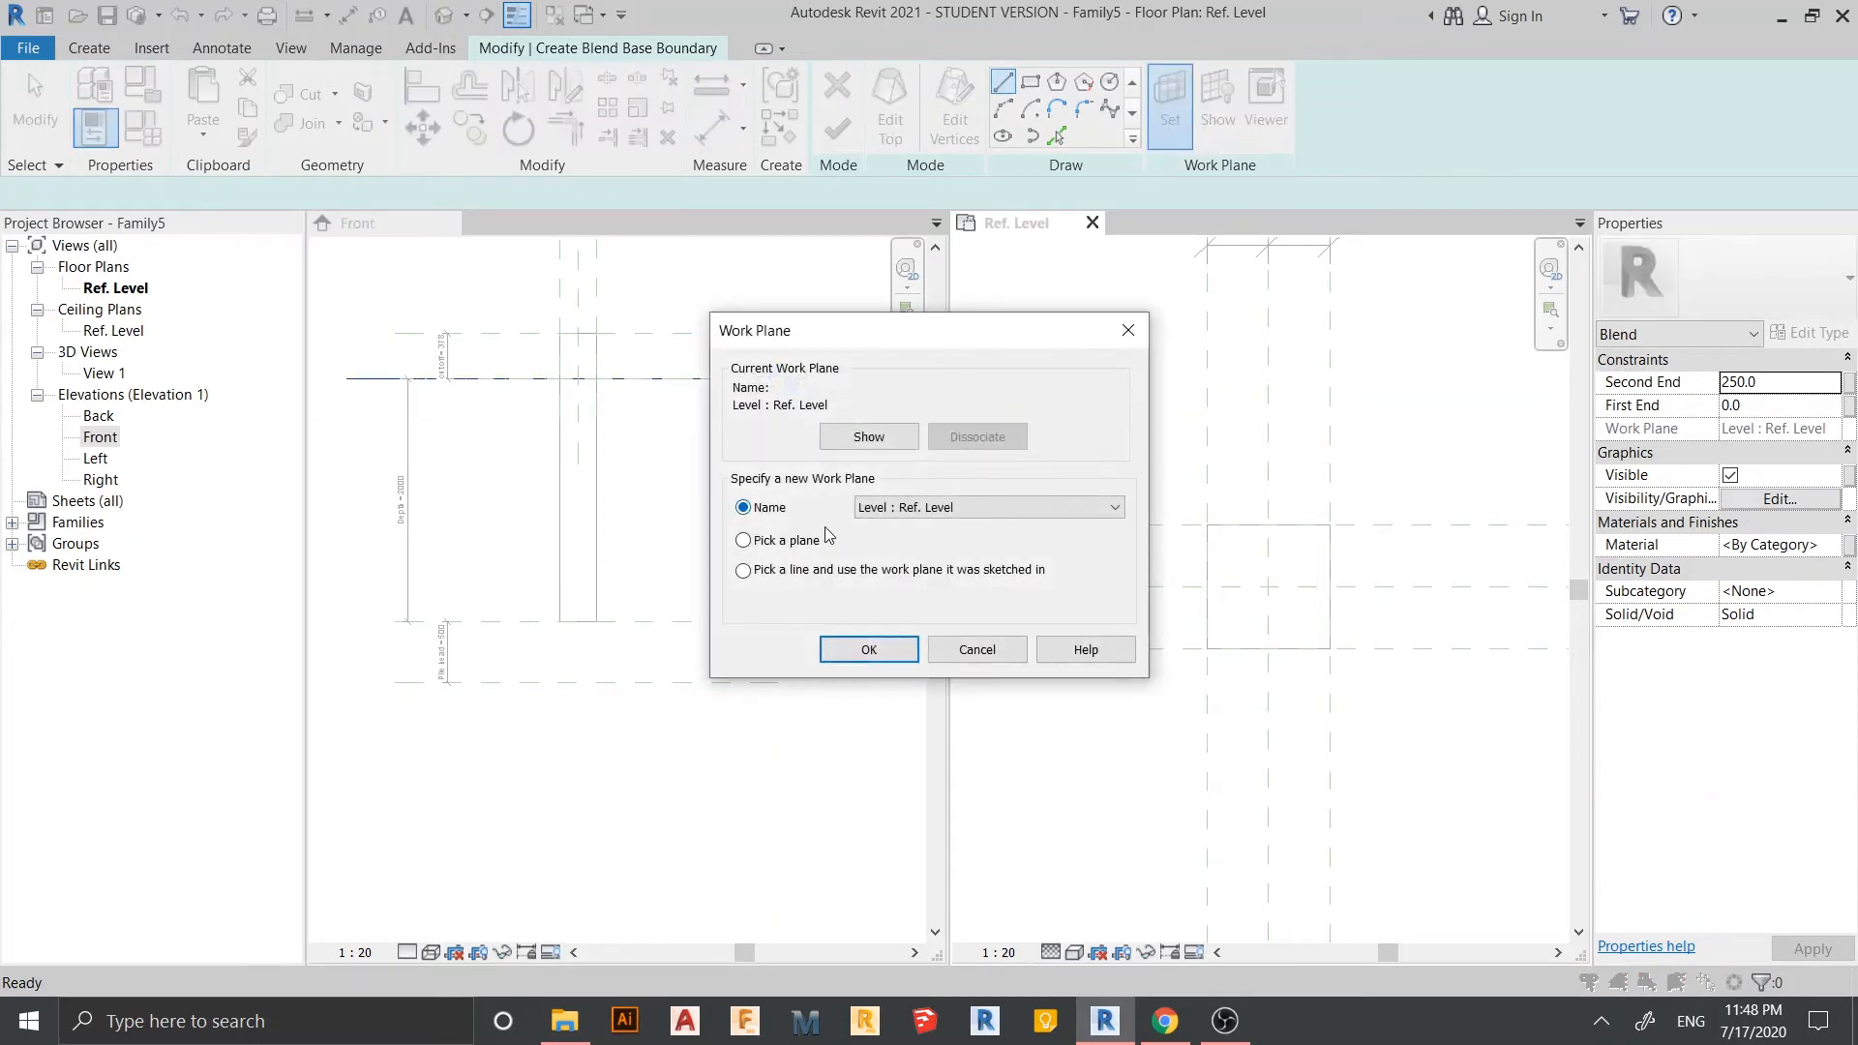
pyautogui.click(915, 507)
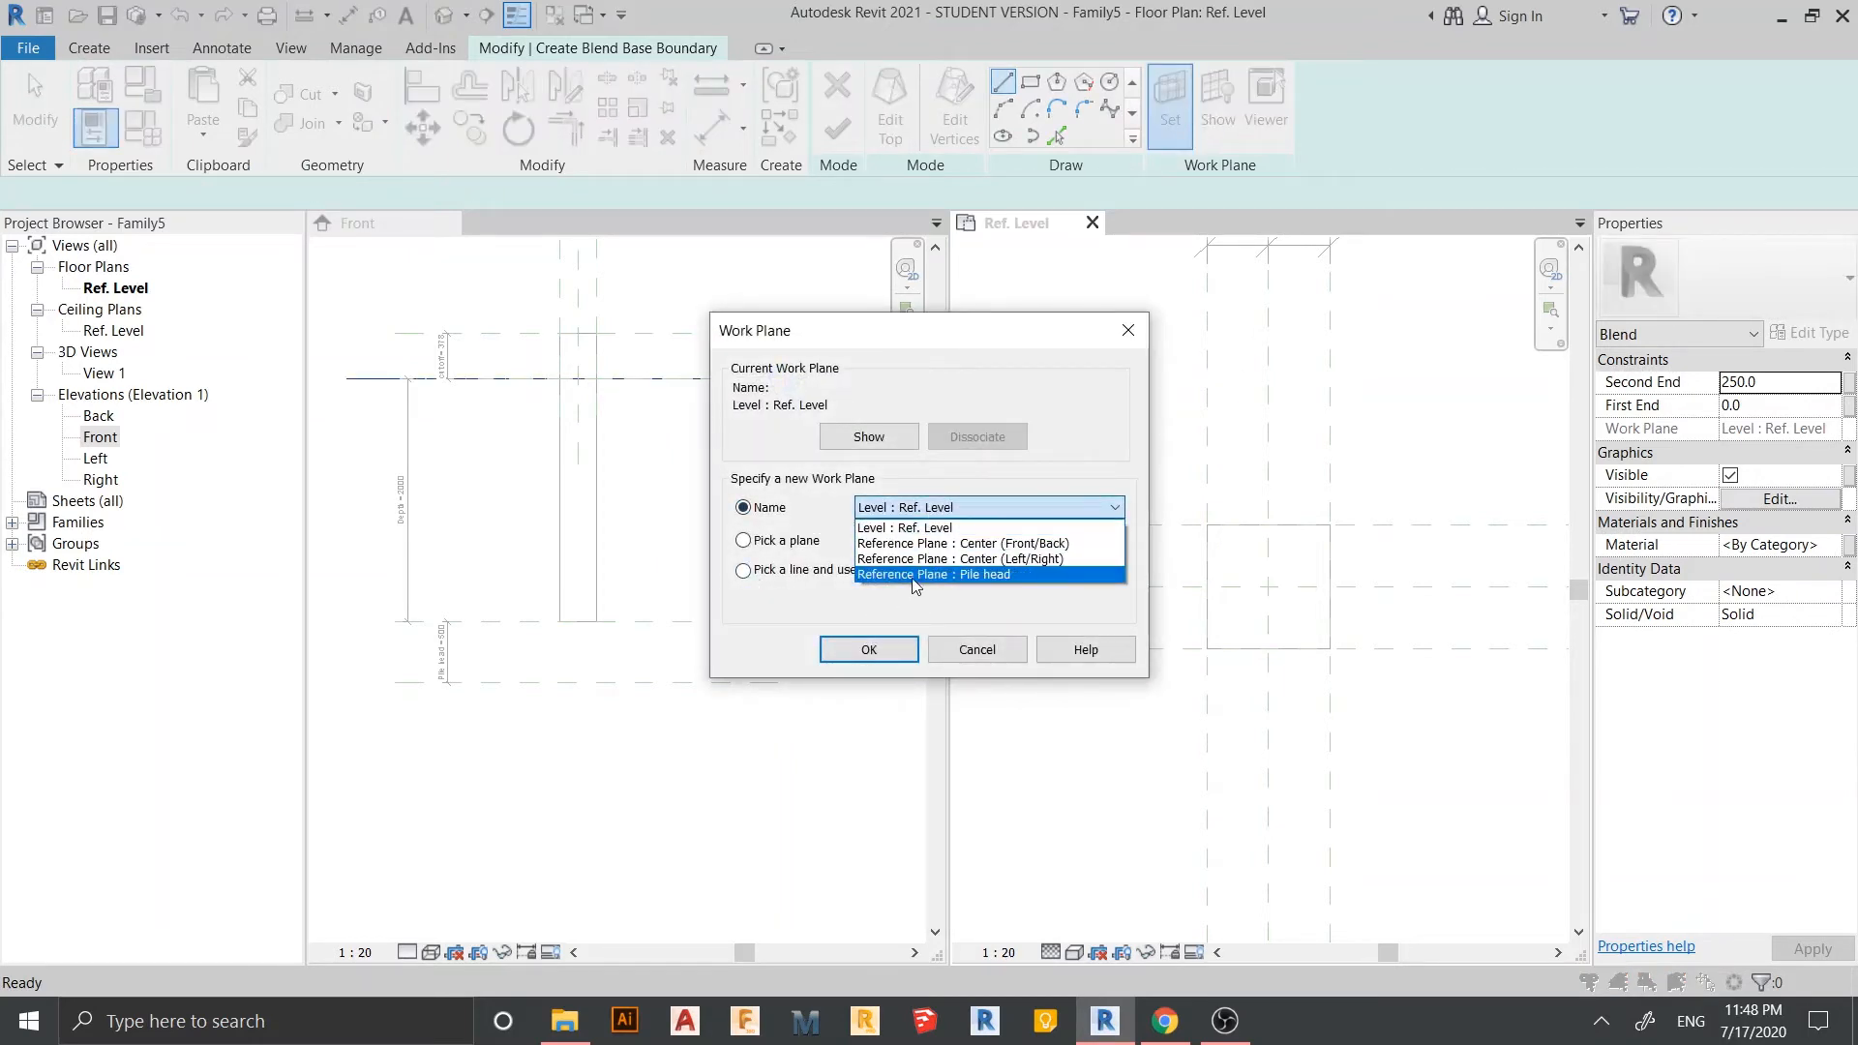
pyautogui.click(914, 575)
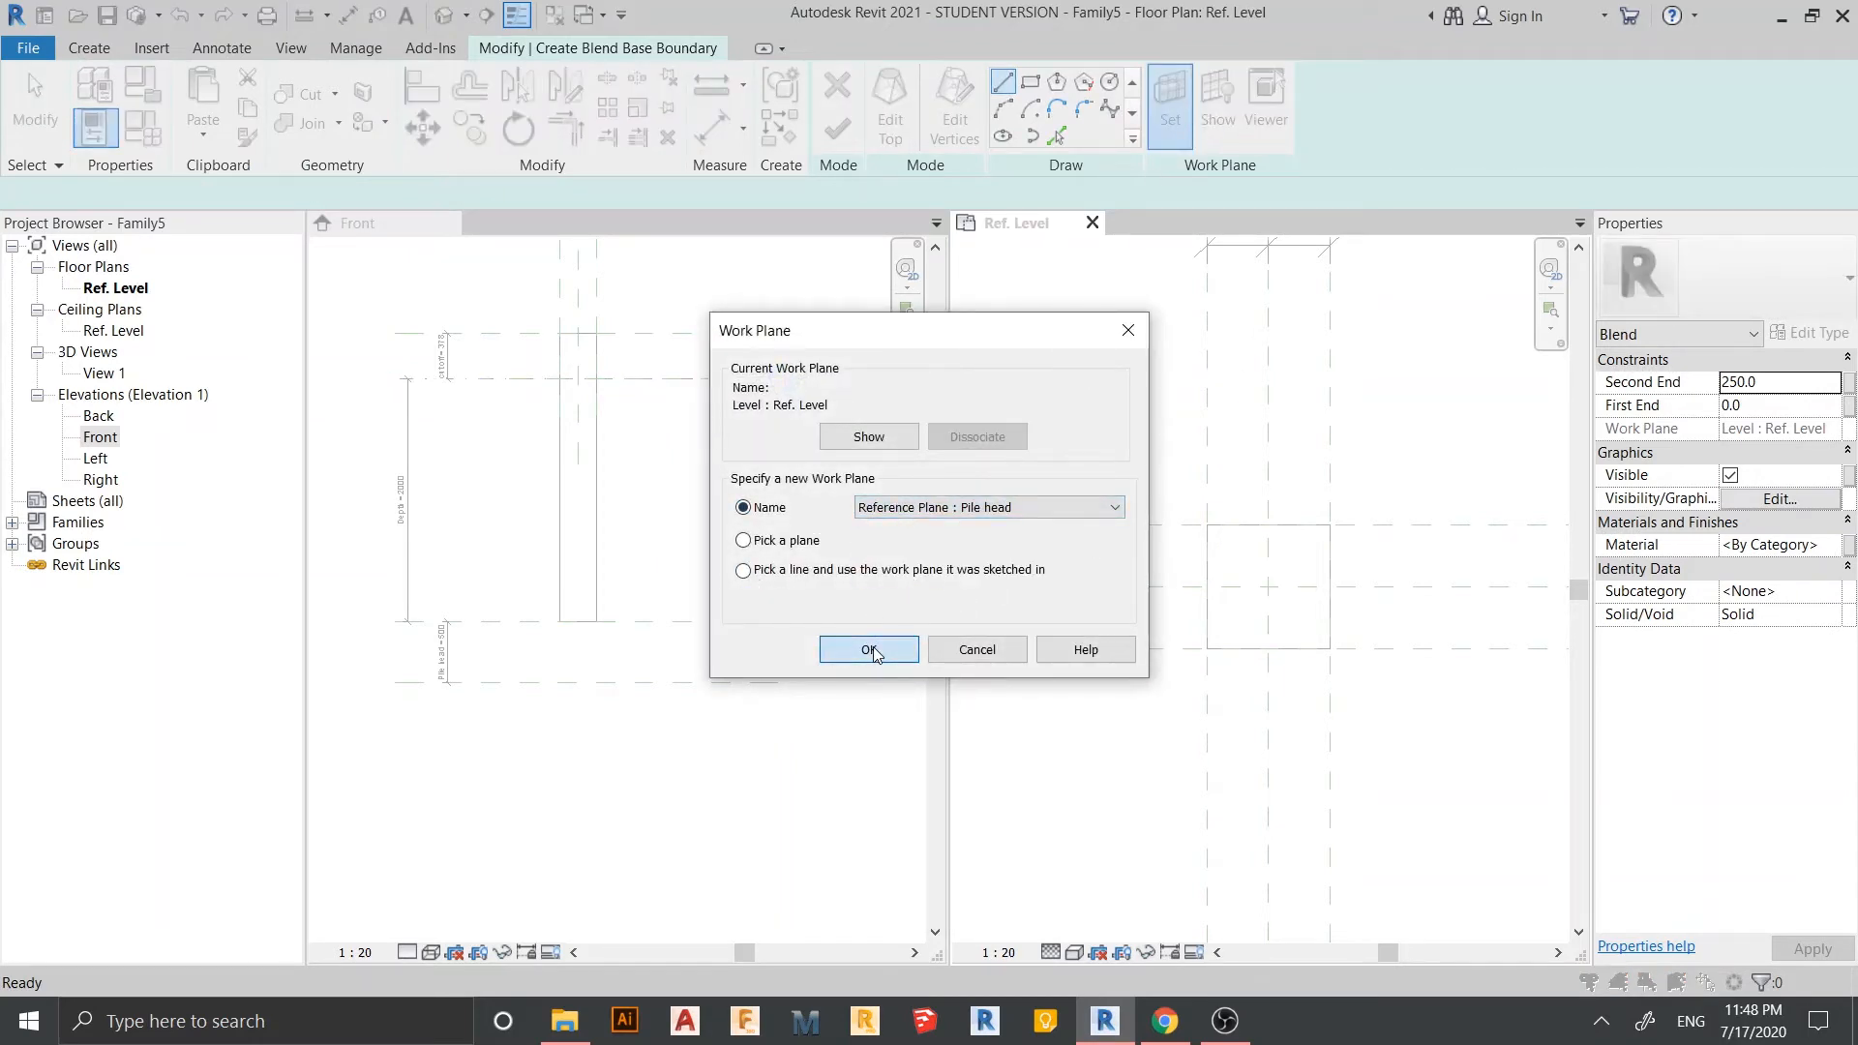
pyautogui.click(869, 650)
# - Sketch the blend's base boundary as a rectangle matching the column outline and lock its four sides to the reference planes
pyautogui.click(1030, 82)
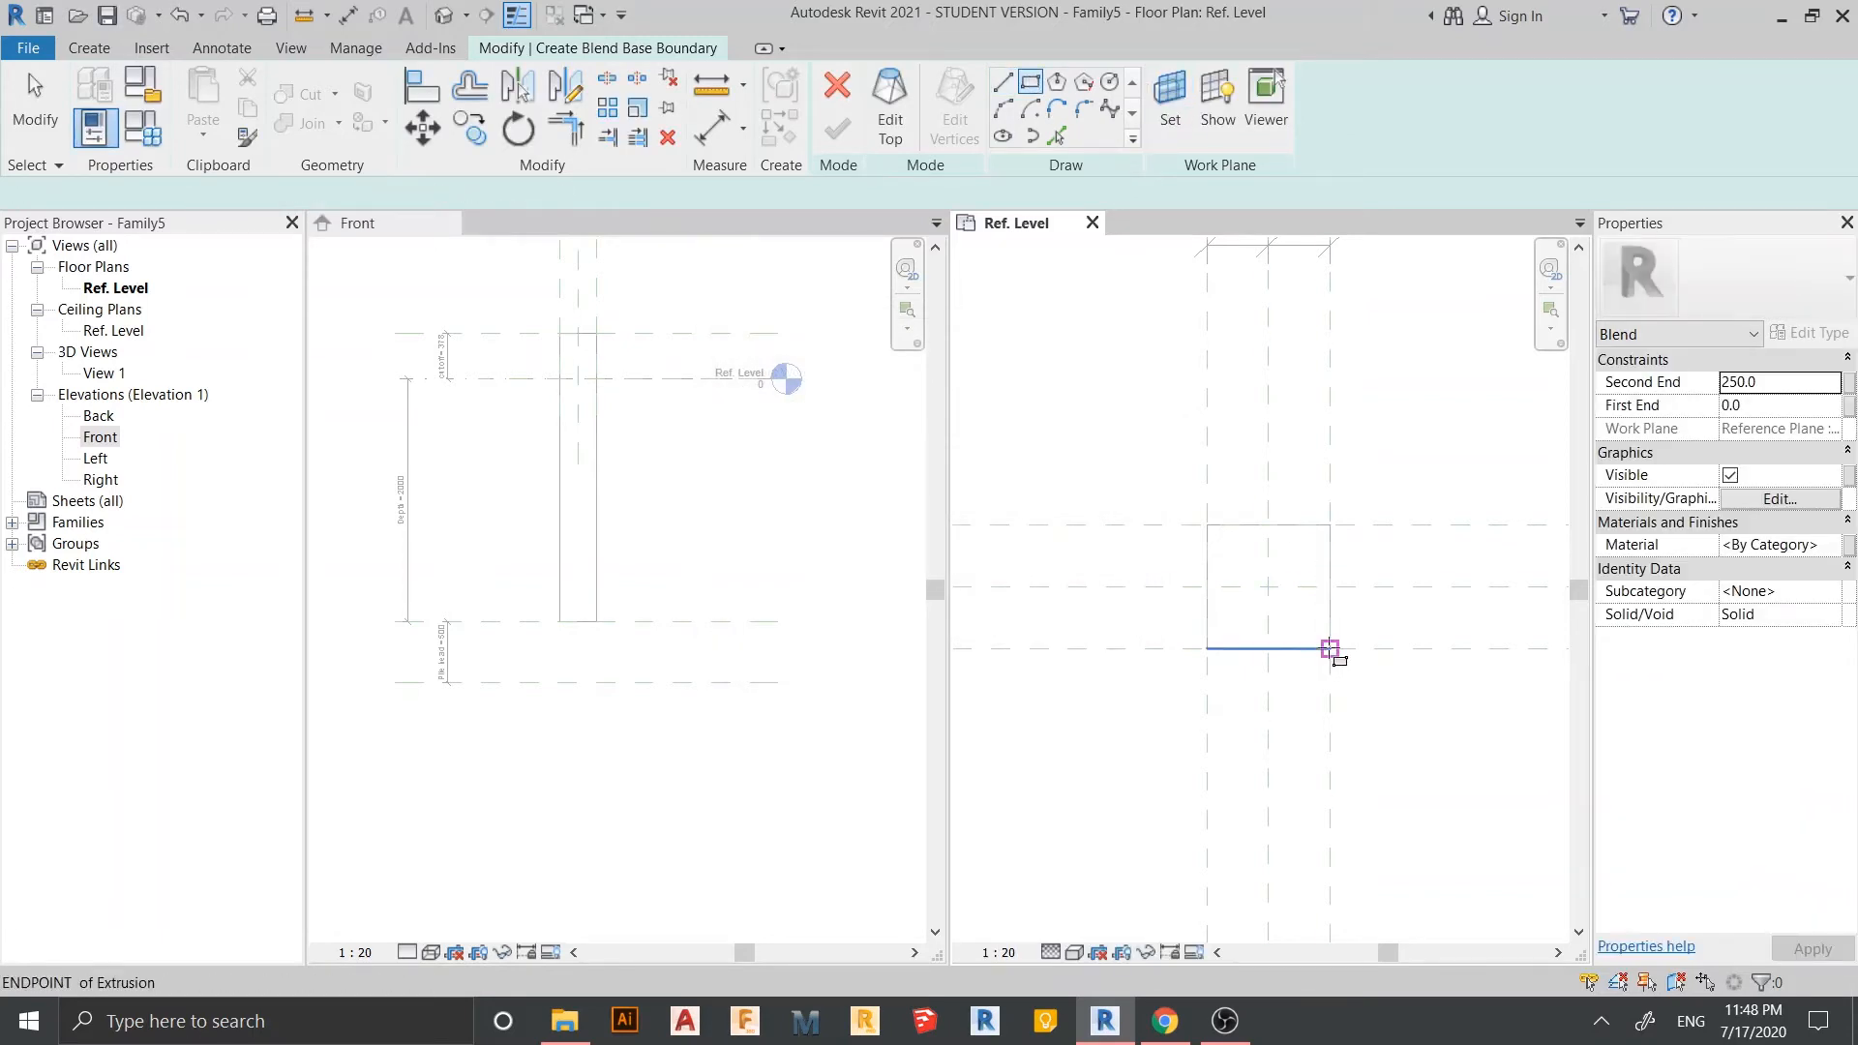
pyautogui.click(1330, 648)
pyautogui.click(1206, 525)
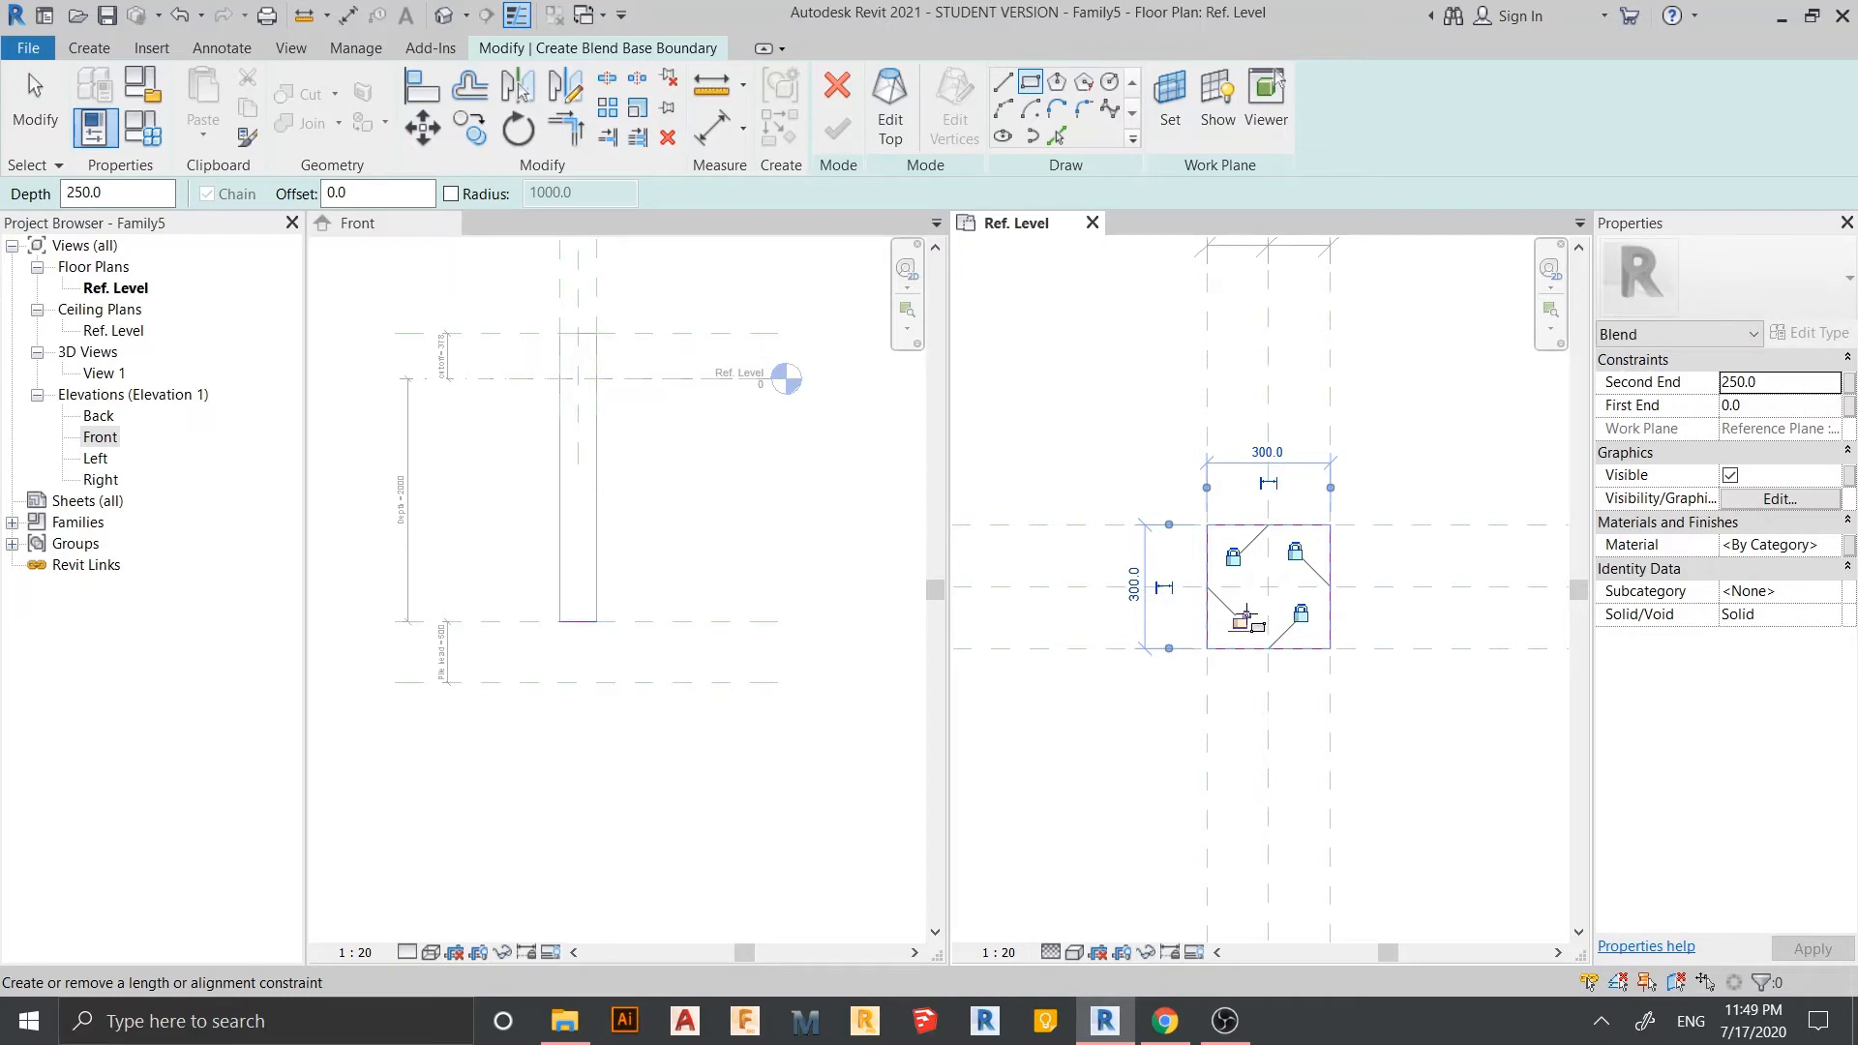
# - In the blend's top boundary, add picked lines offset 20 mm on both sides of the two center reference planes
pyautogui.click(886, 136)
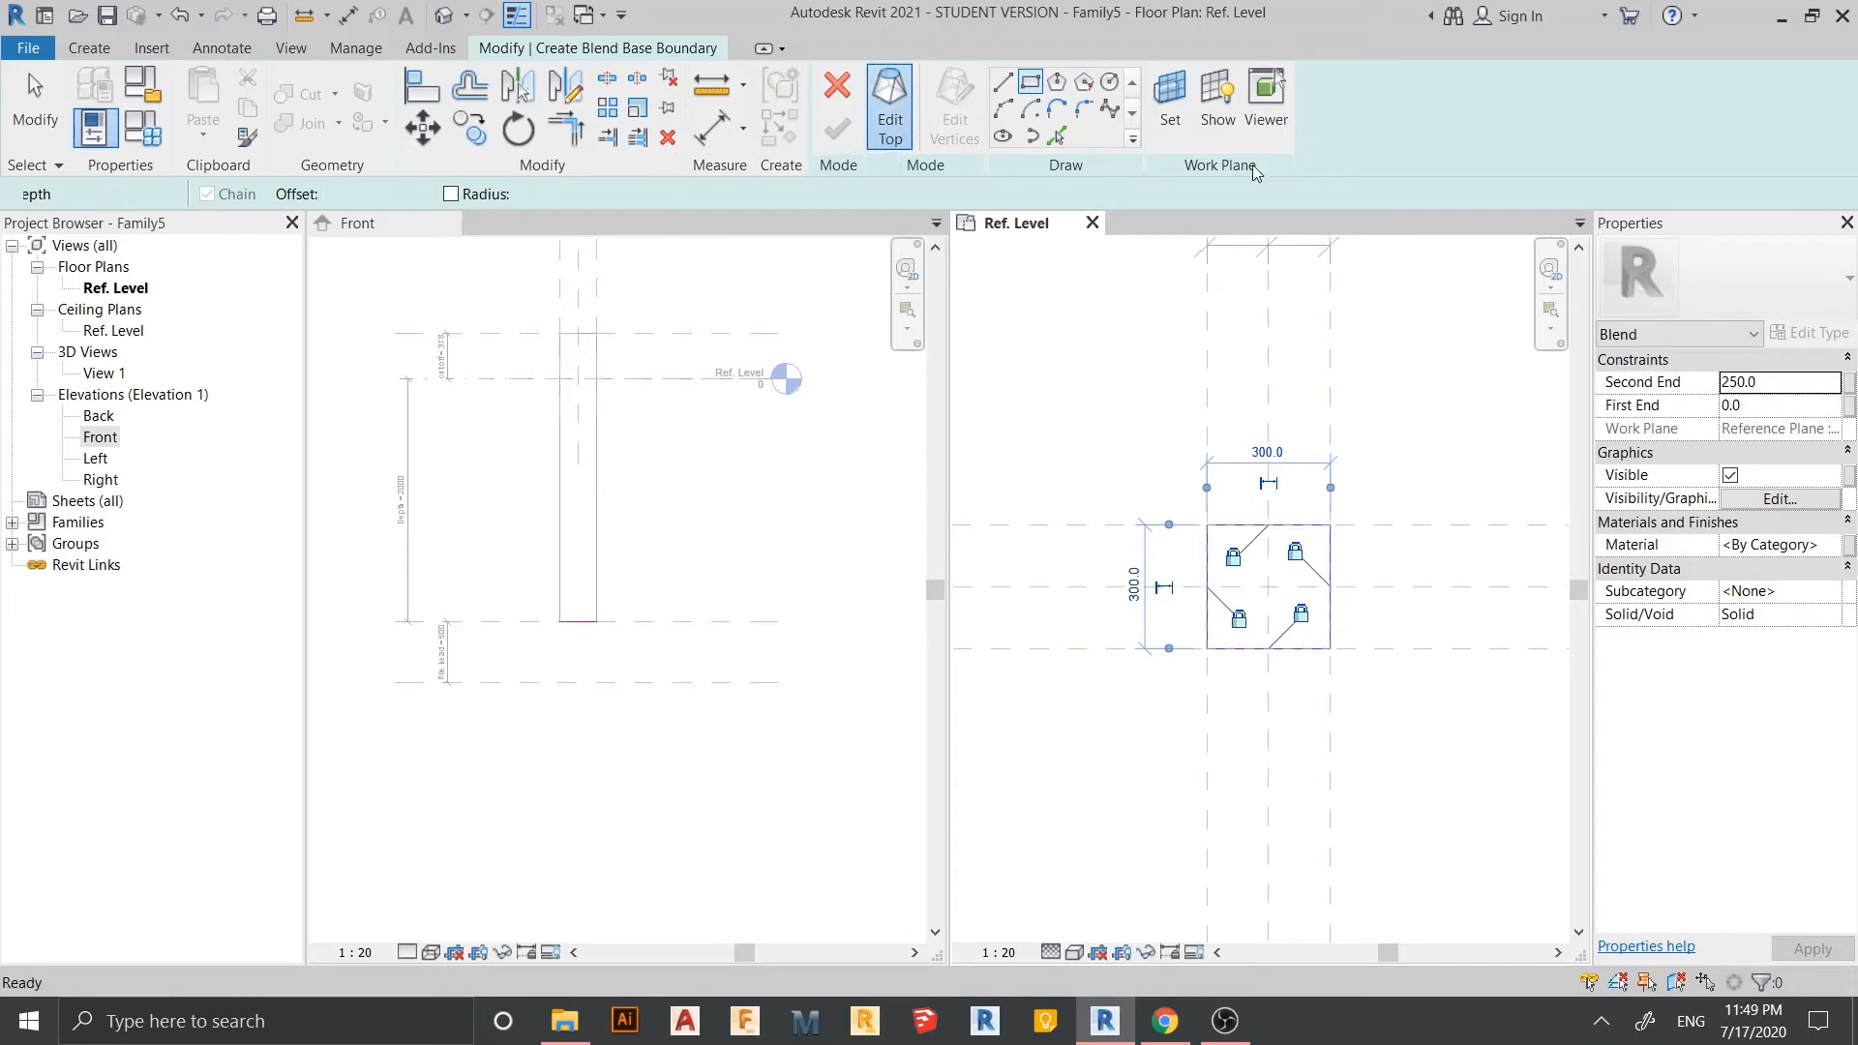
pyautogui.scroll(4, 1298, 593)
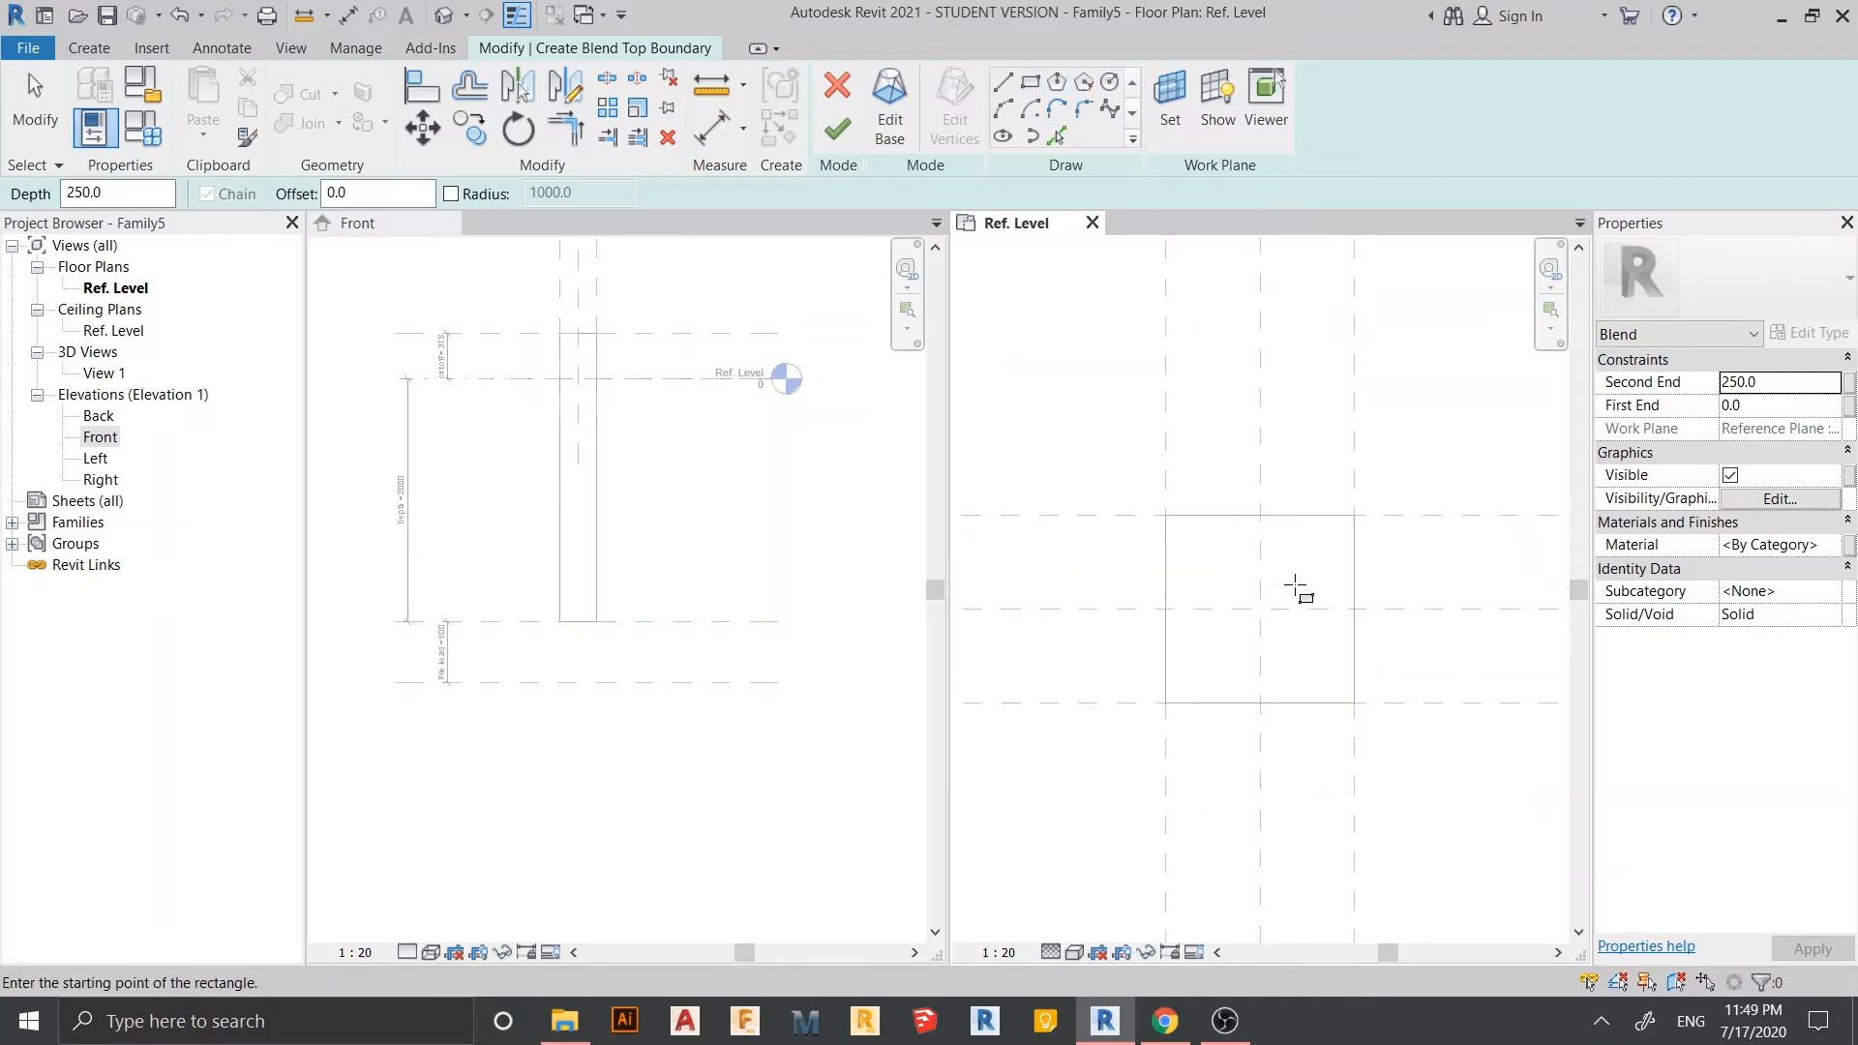
pyautogui.scroll(-2, 1382, 426)
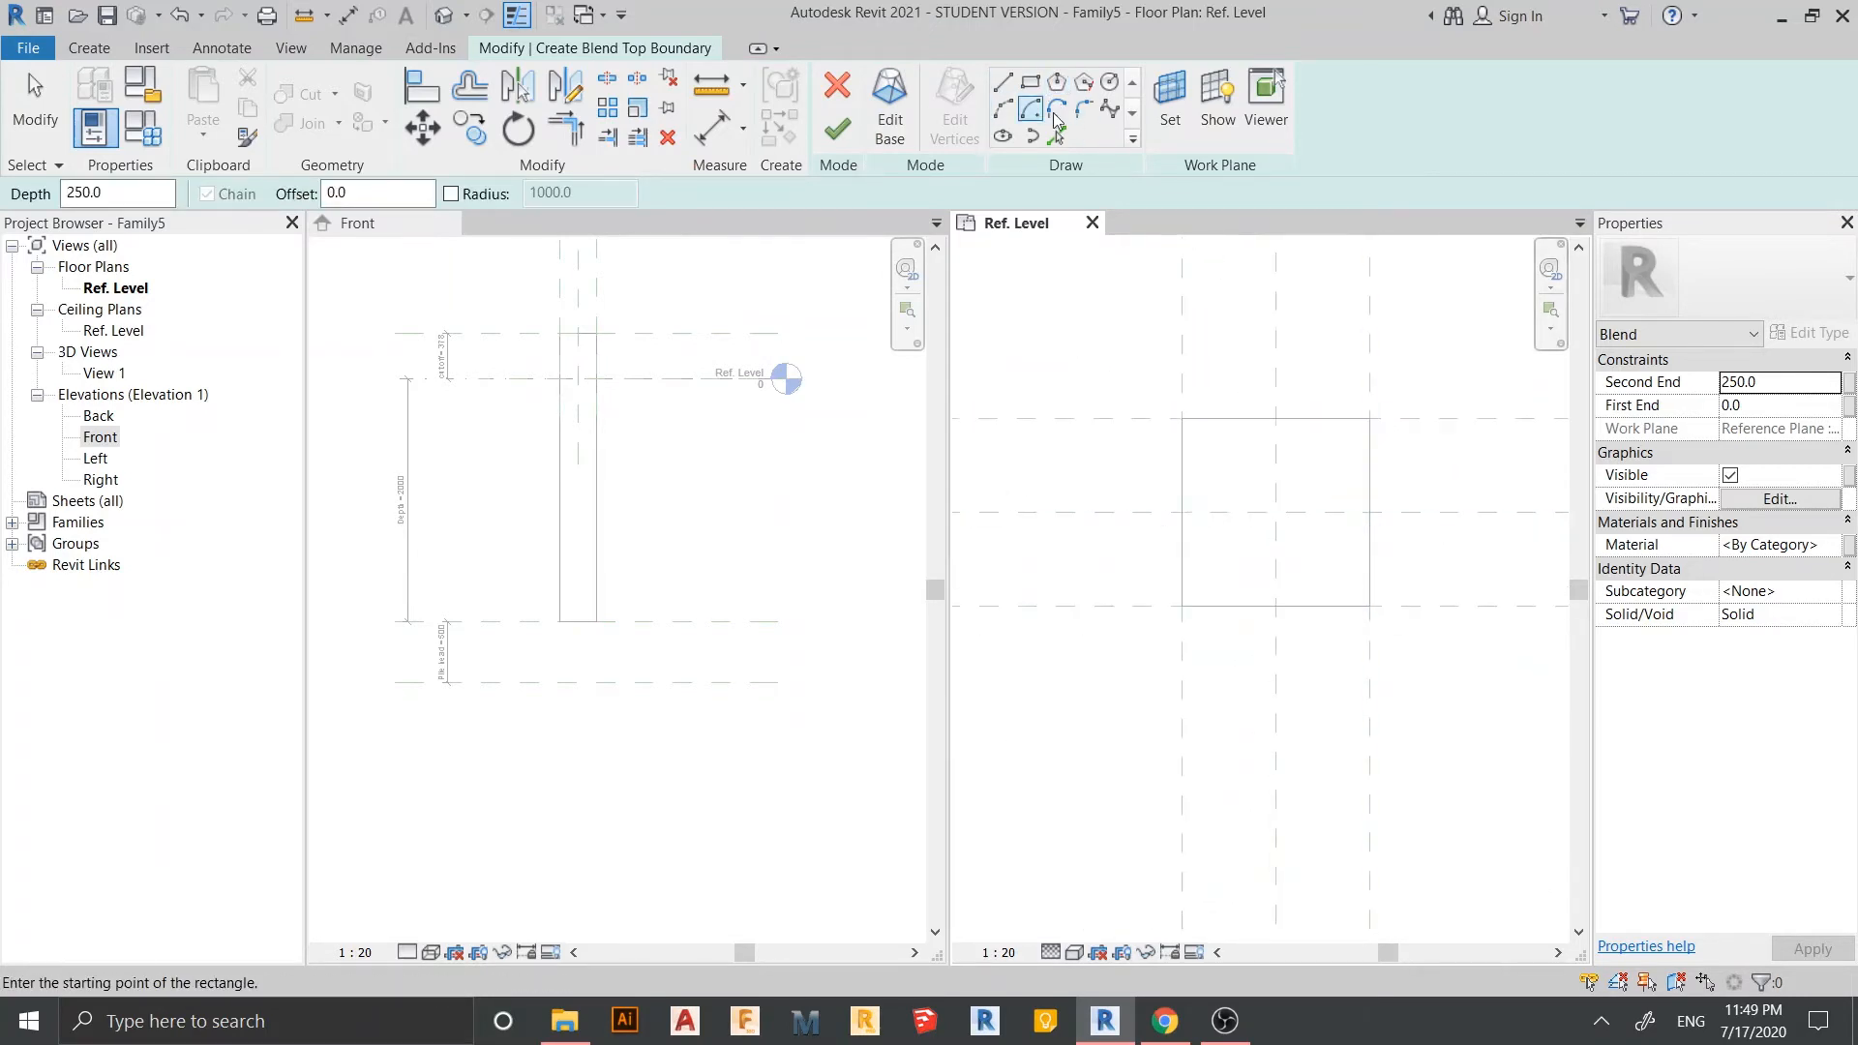
pyautogui.click(1059, 136)
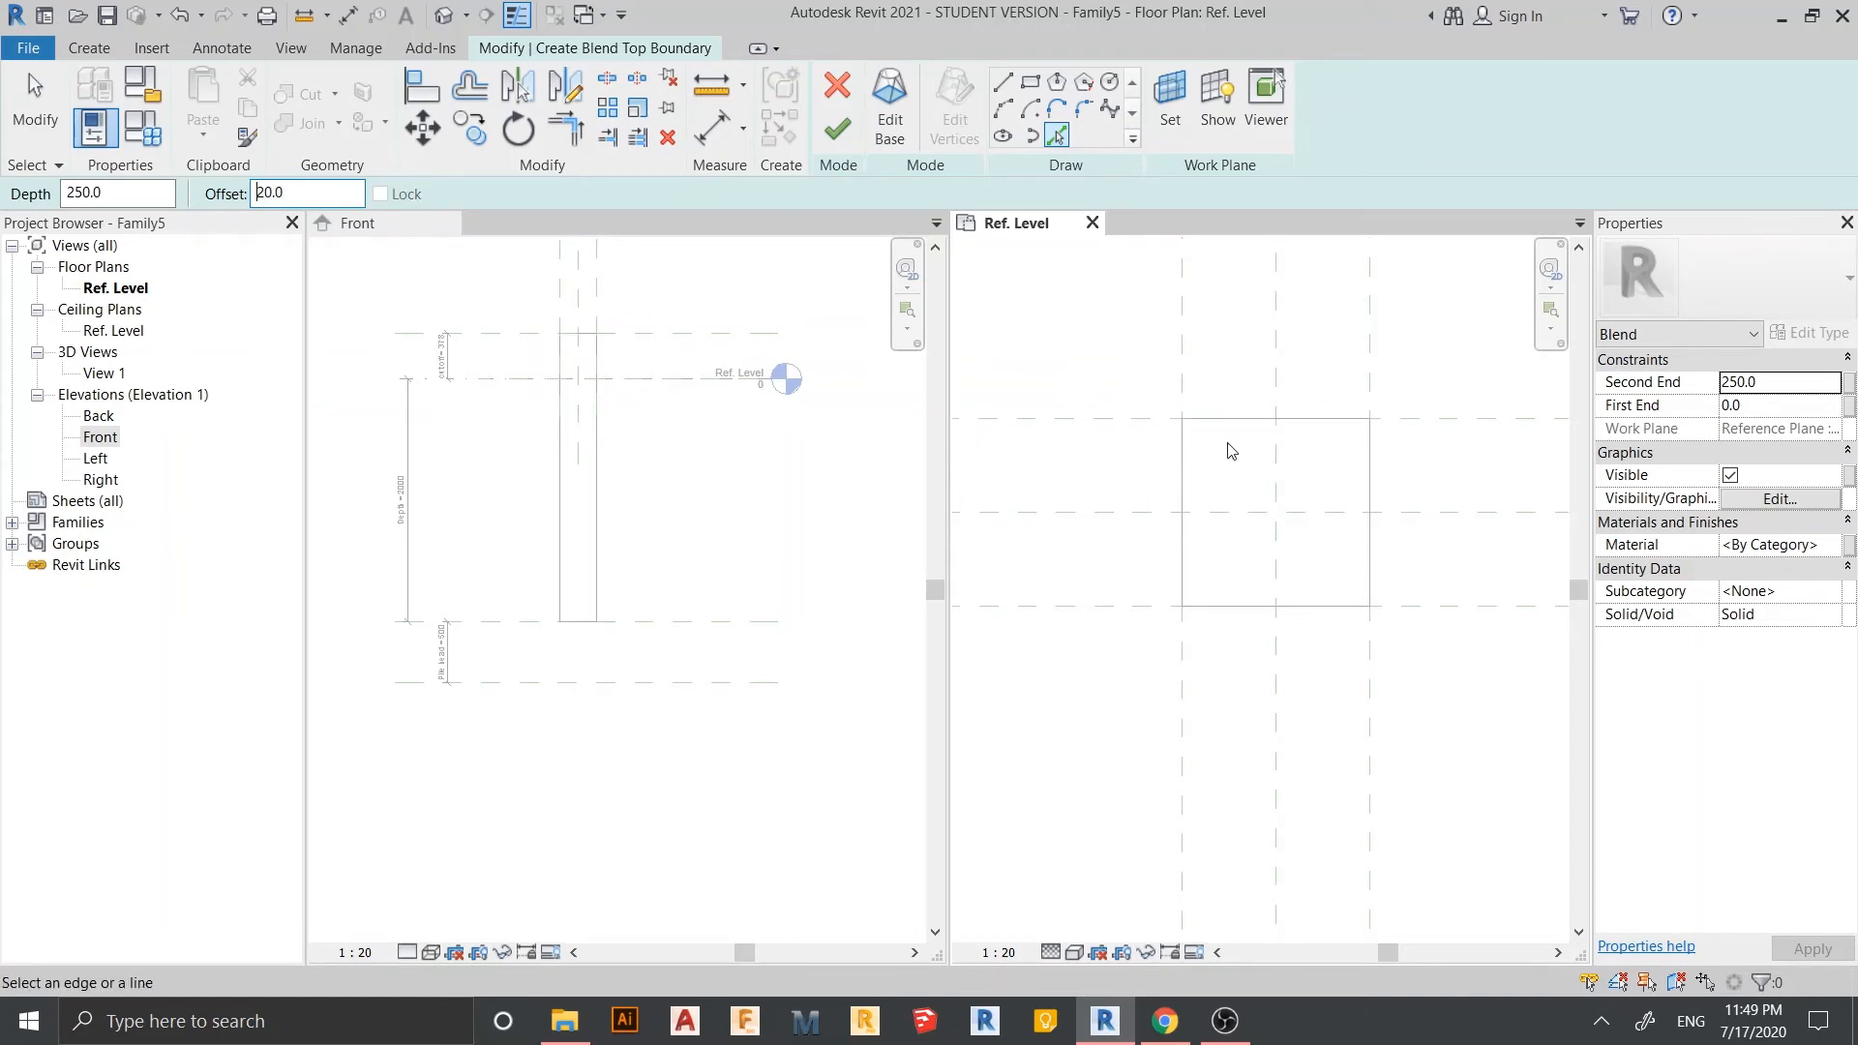
pyautogui.click(1276, 464)
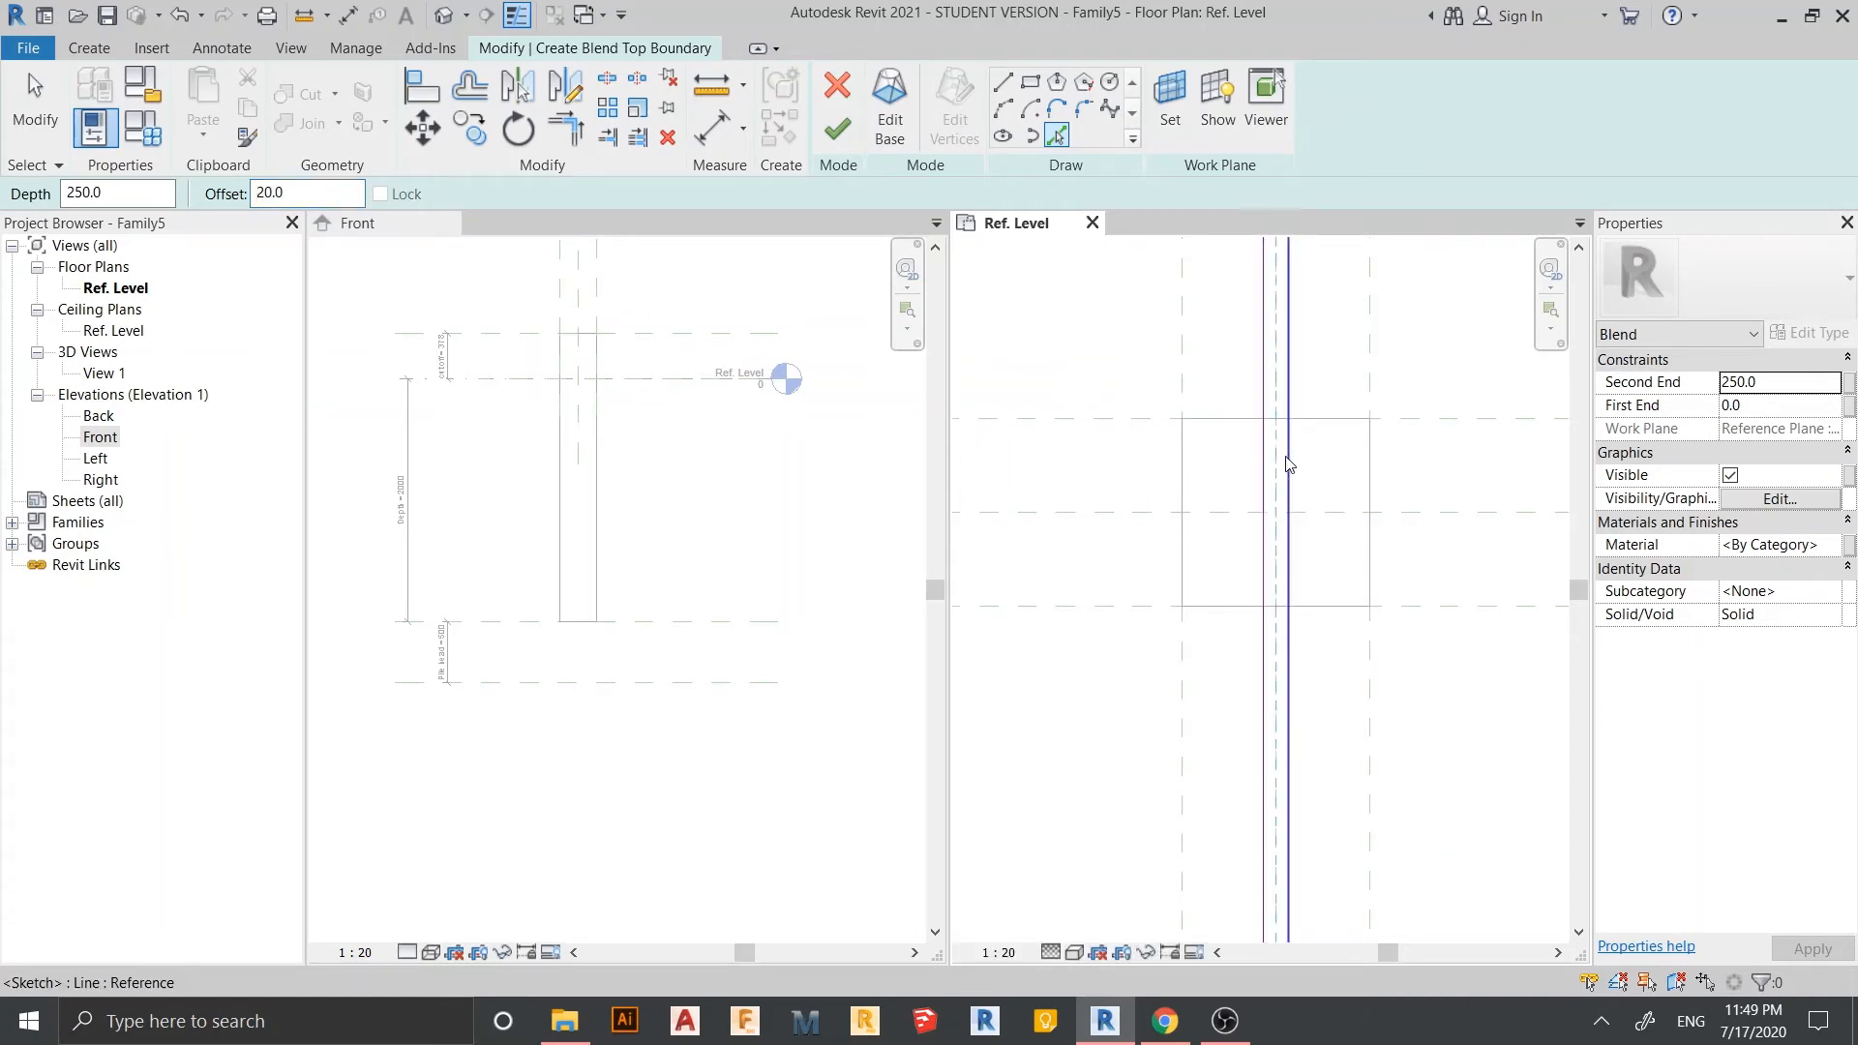
pyautogui.click(1322, 511)
pyautogui.click(1328, 527)
pyautogui.scroll(2, 1319, 550)
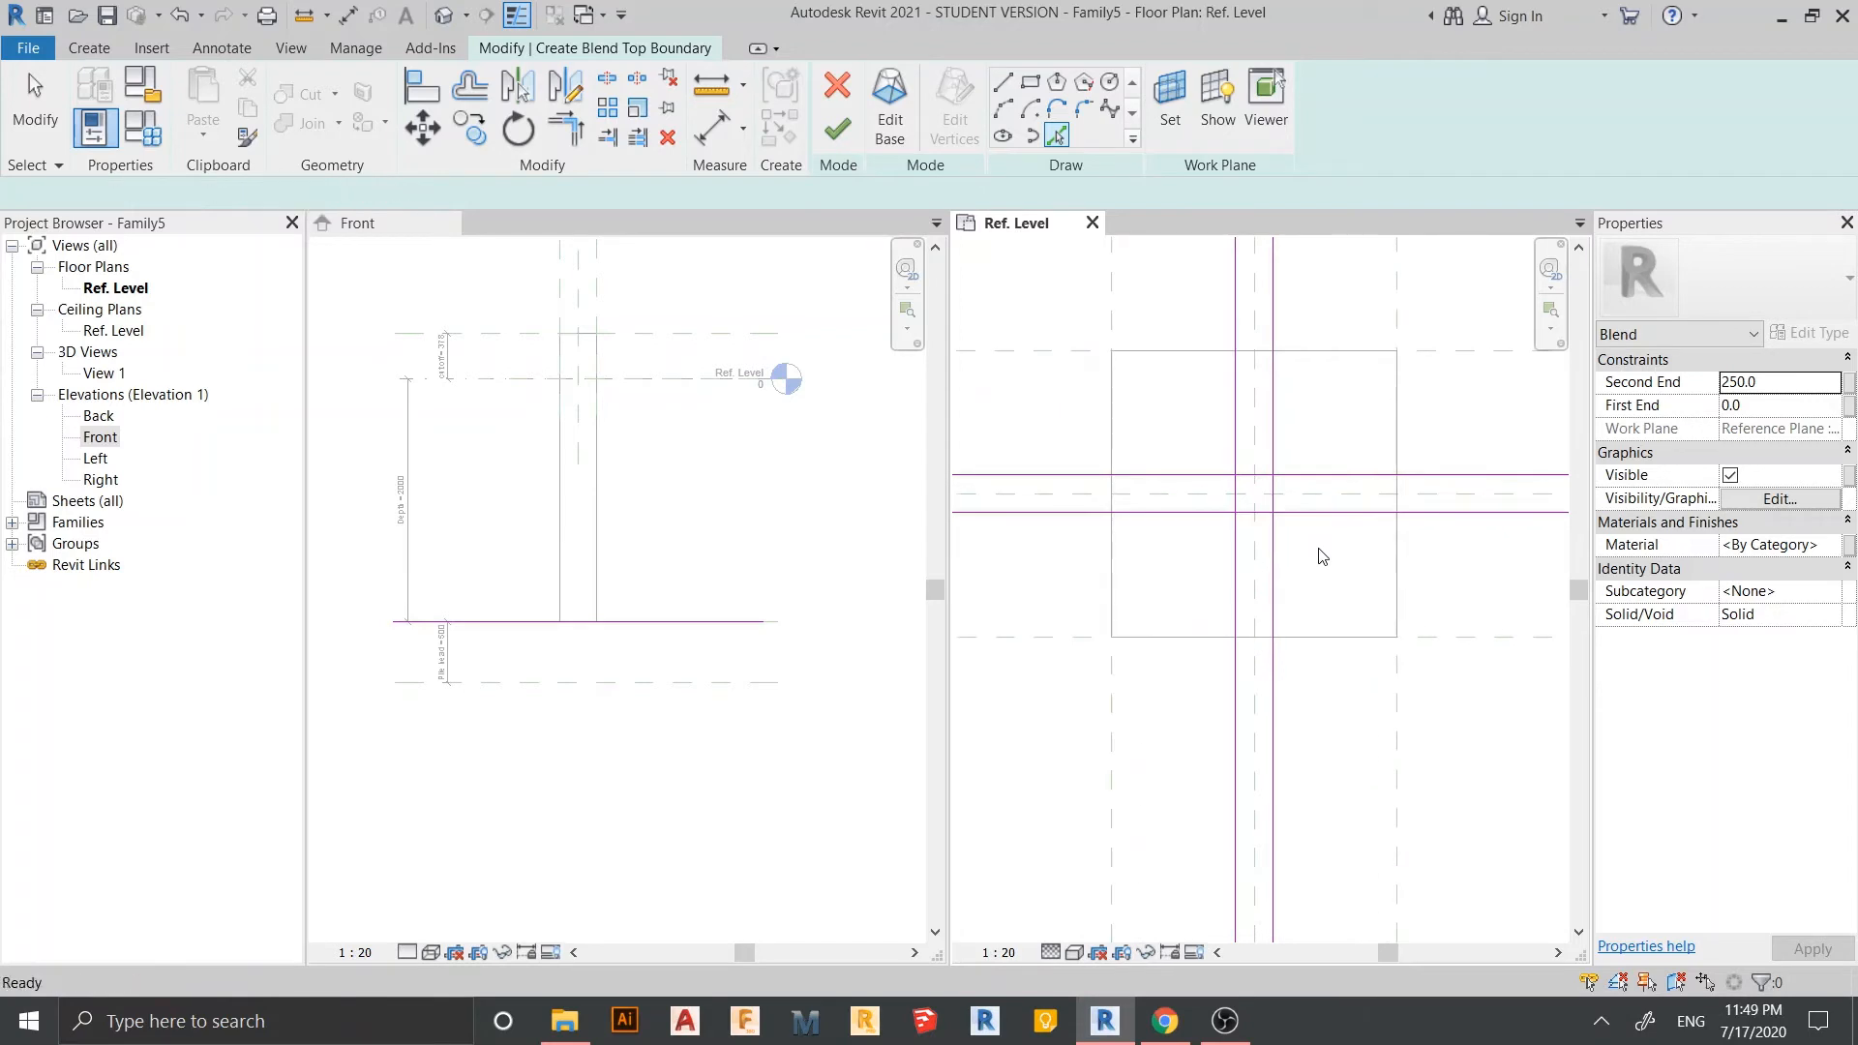
# - Trim the four offset lines of the blend's top boundary to corners, forming a small closed square around the center reference planes
pyautogui.press('Escape')
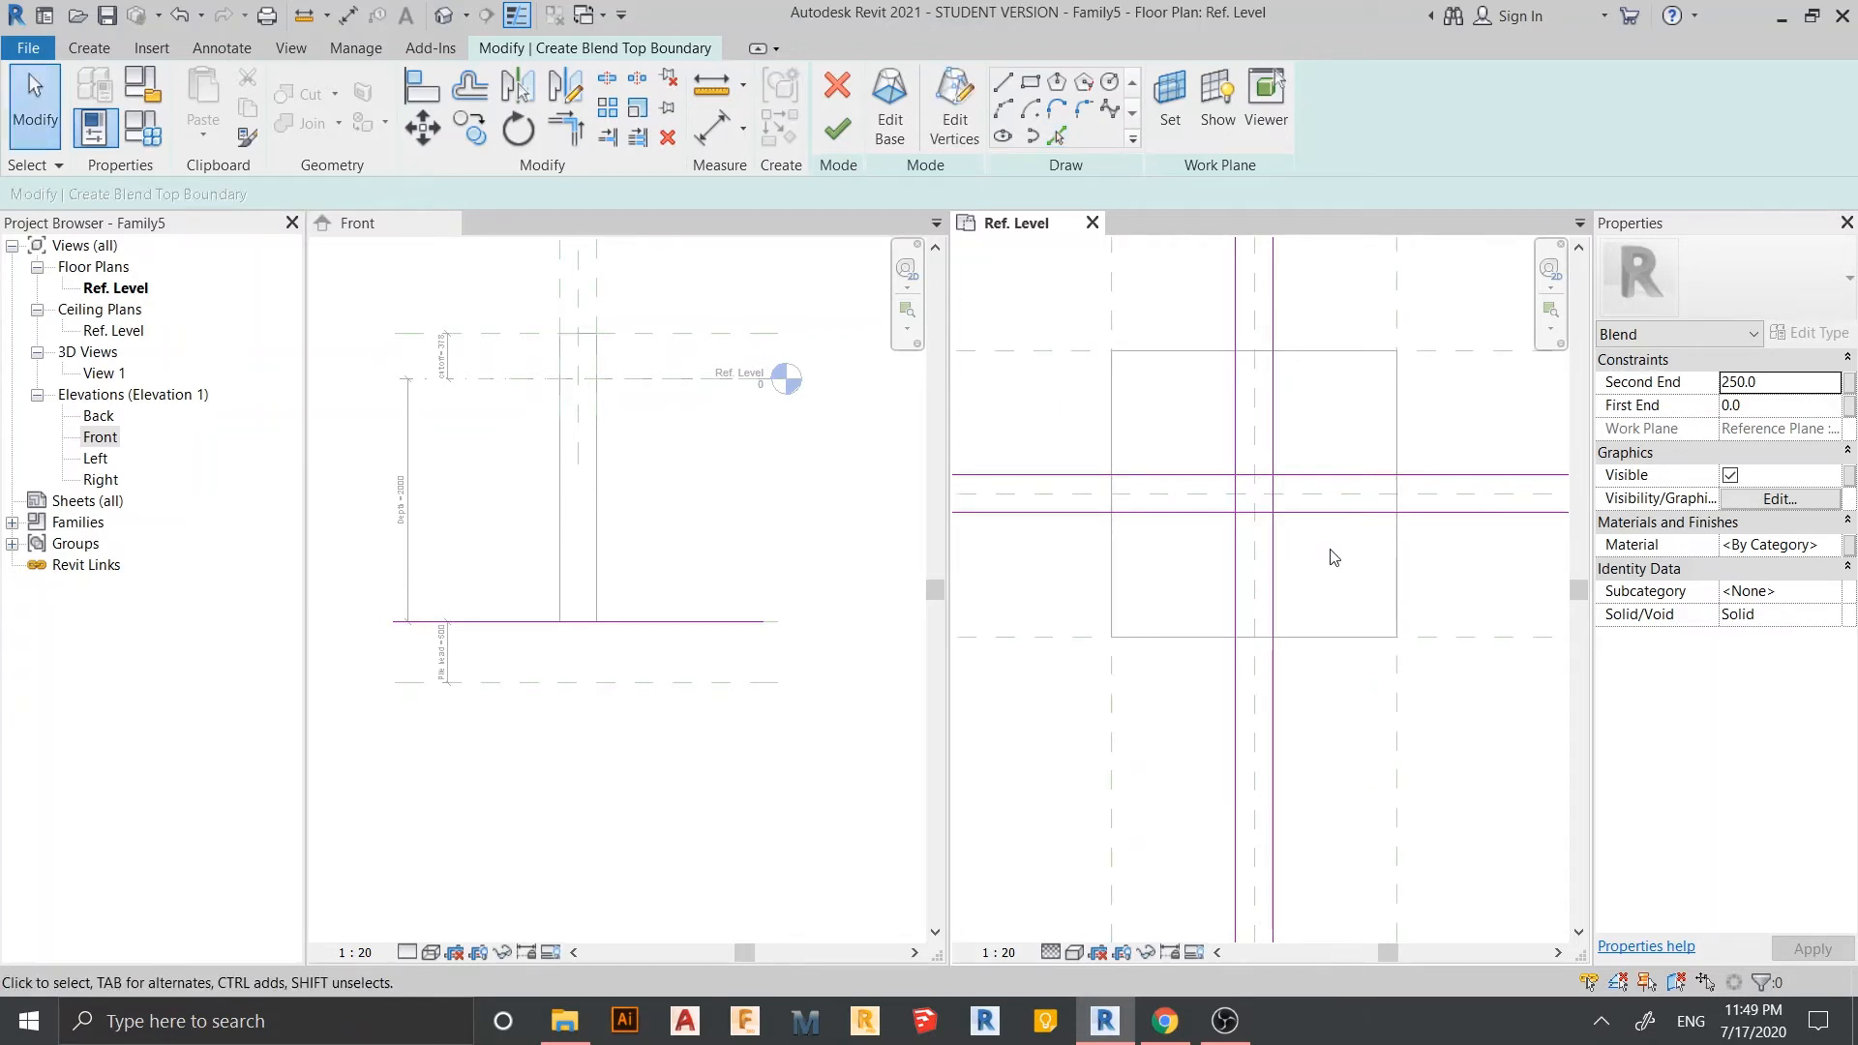
pyautogui.click(562, 143)
pyautogui.scroll(2, 1275, 479)
pyautogui.scroll(2, 1272, 473)
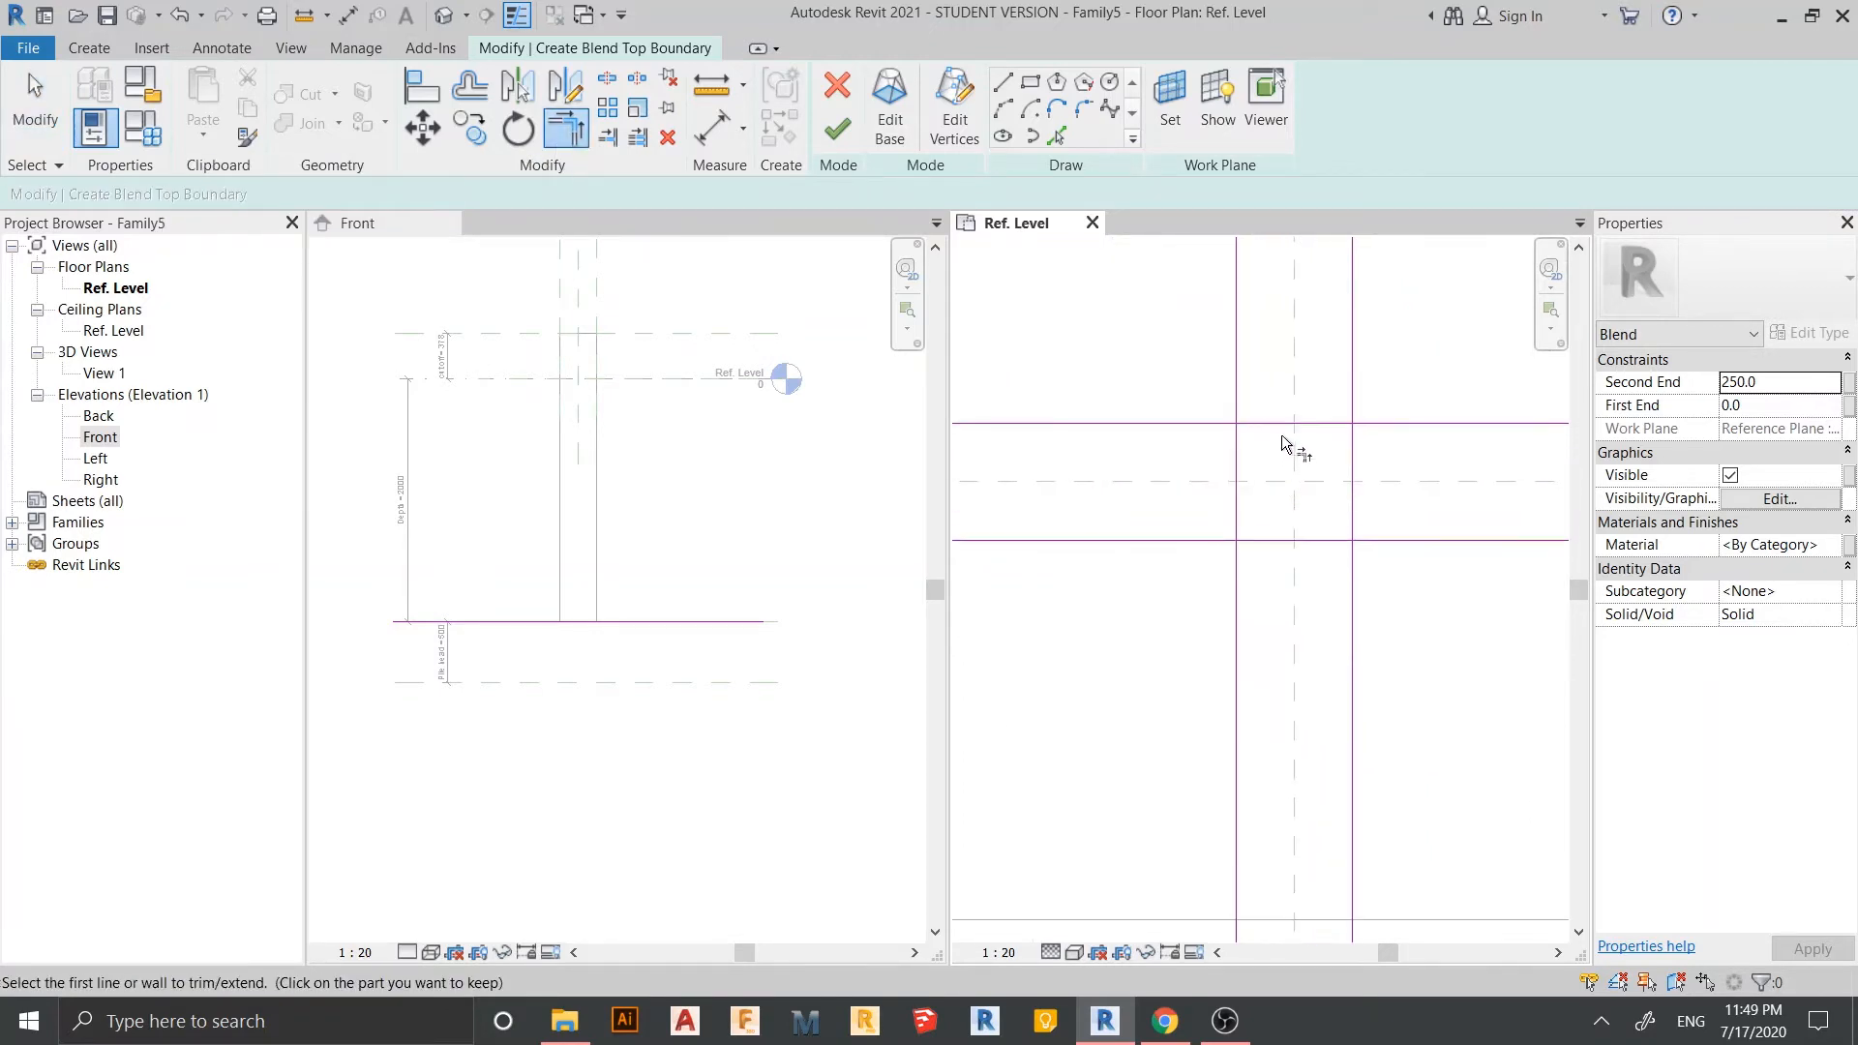
pyautogui.click(1275, 424)
pyautogui.click(1238, 453)
pyautogui.click(1308, 423)
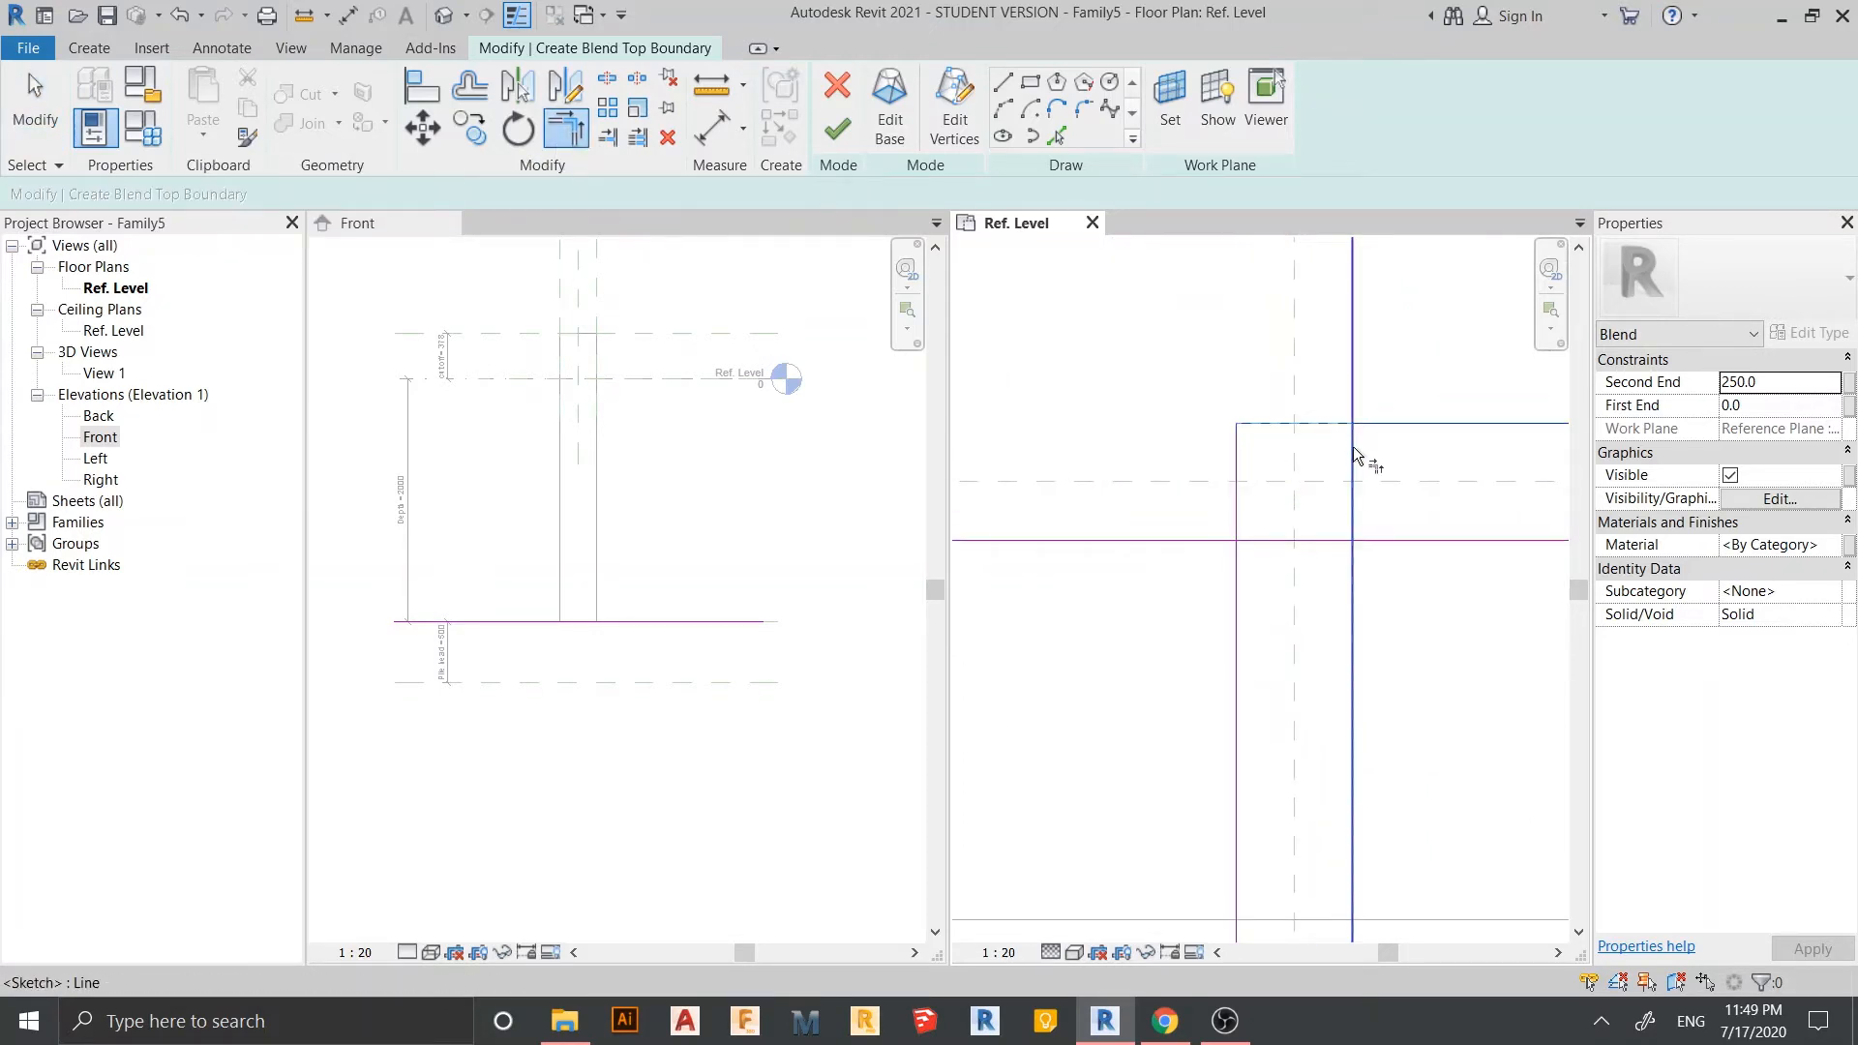
pyautogui.click(1352, 496)
pyautogui.click(1335, 542)
pyautogui.click(1311, 544)
pyautogui.click(1238, 515)
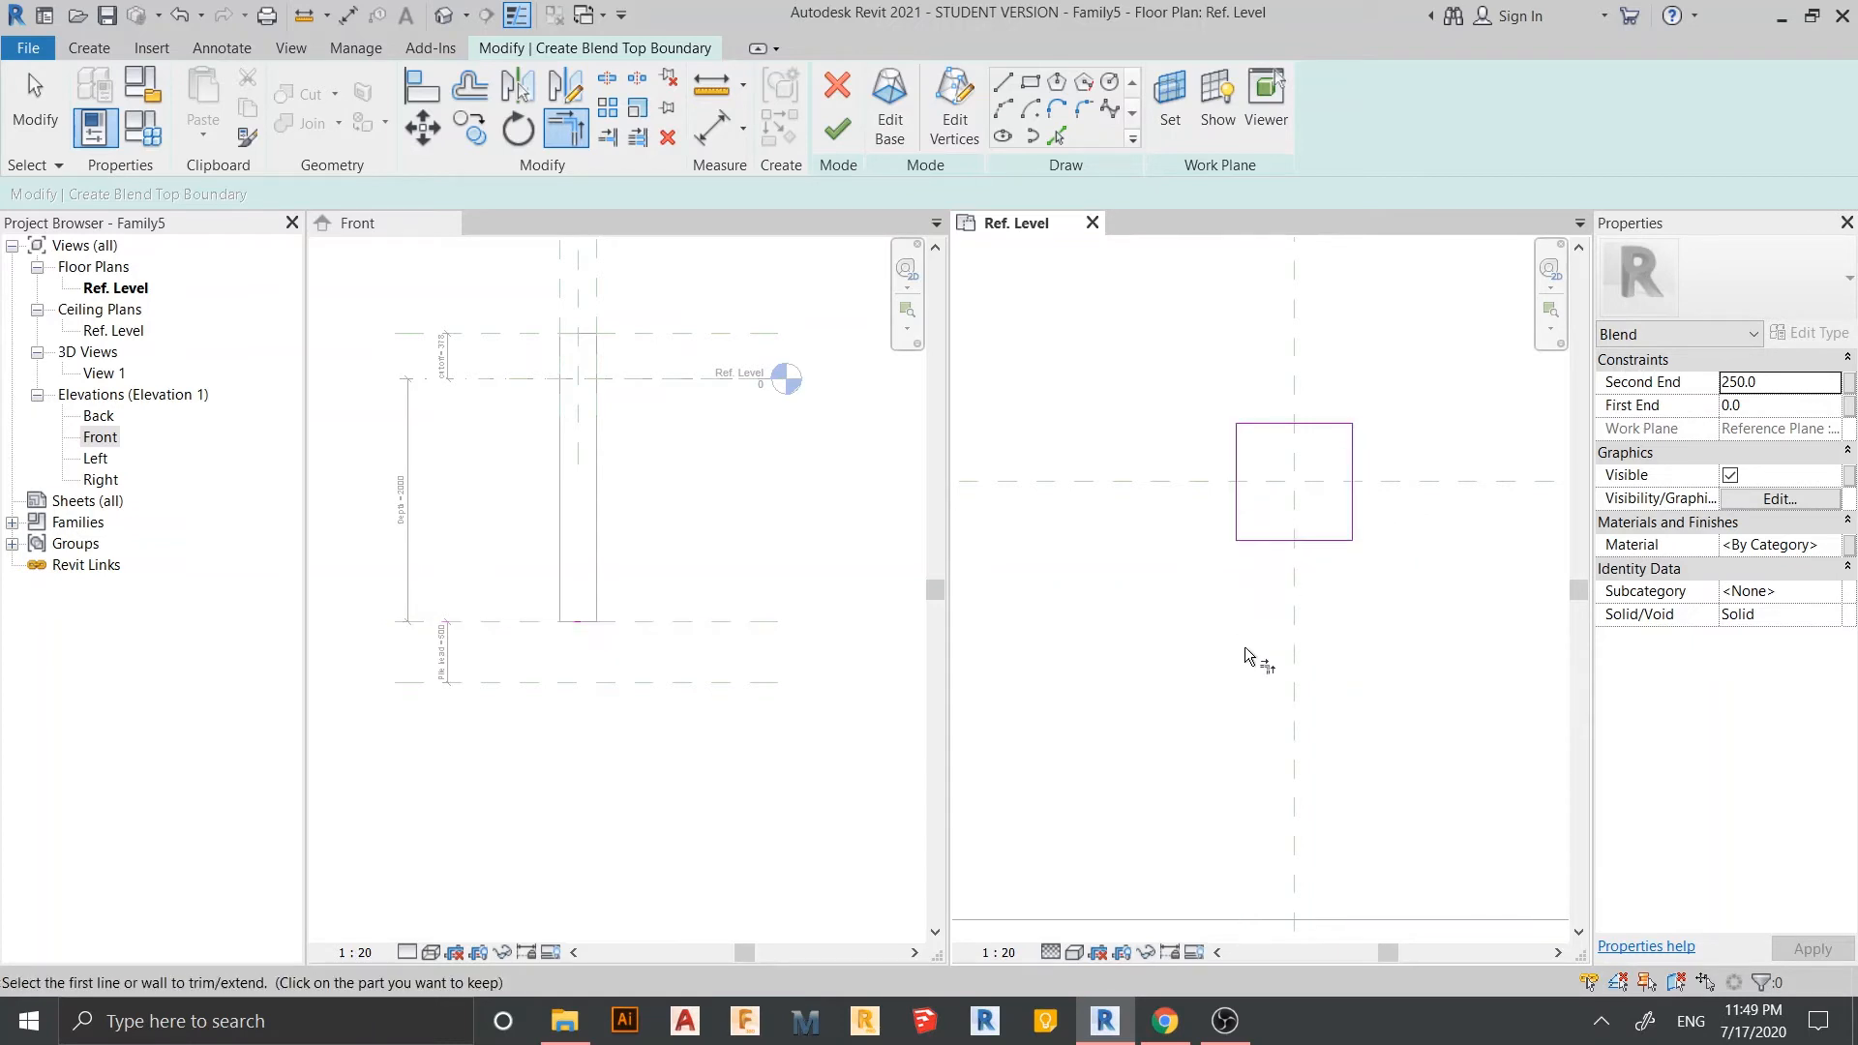
pyautogui.press('Escape')
pyautogui.scroll(-3, 1290, 688)
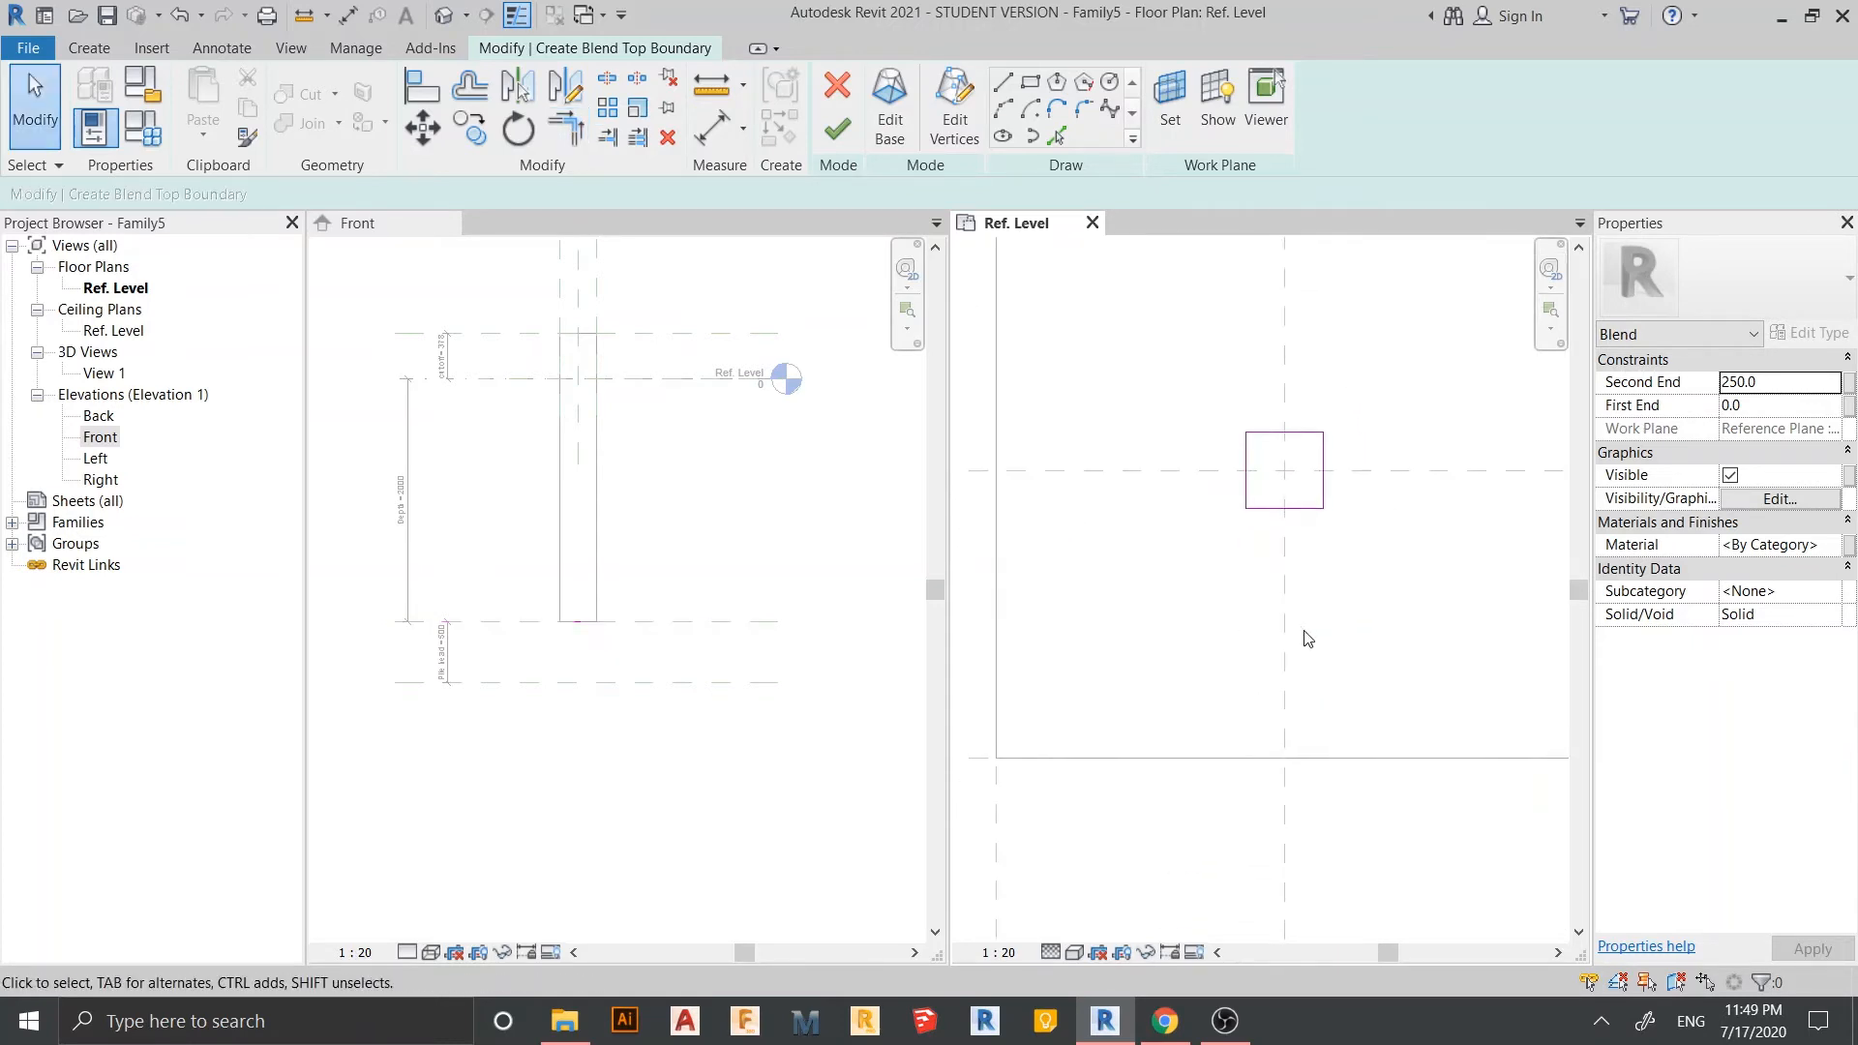
# - Set the blend's Second End to -300 and finish the blend
pyautogui.click(1774, 403)
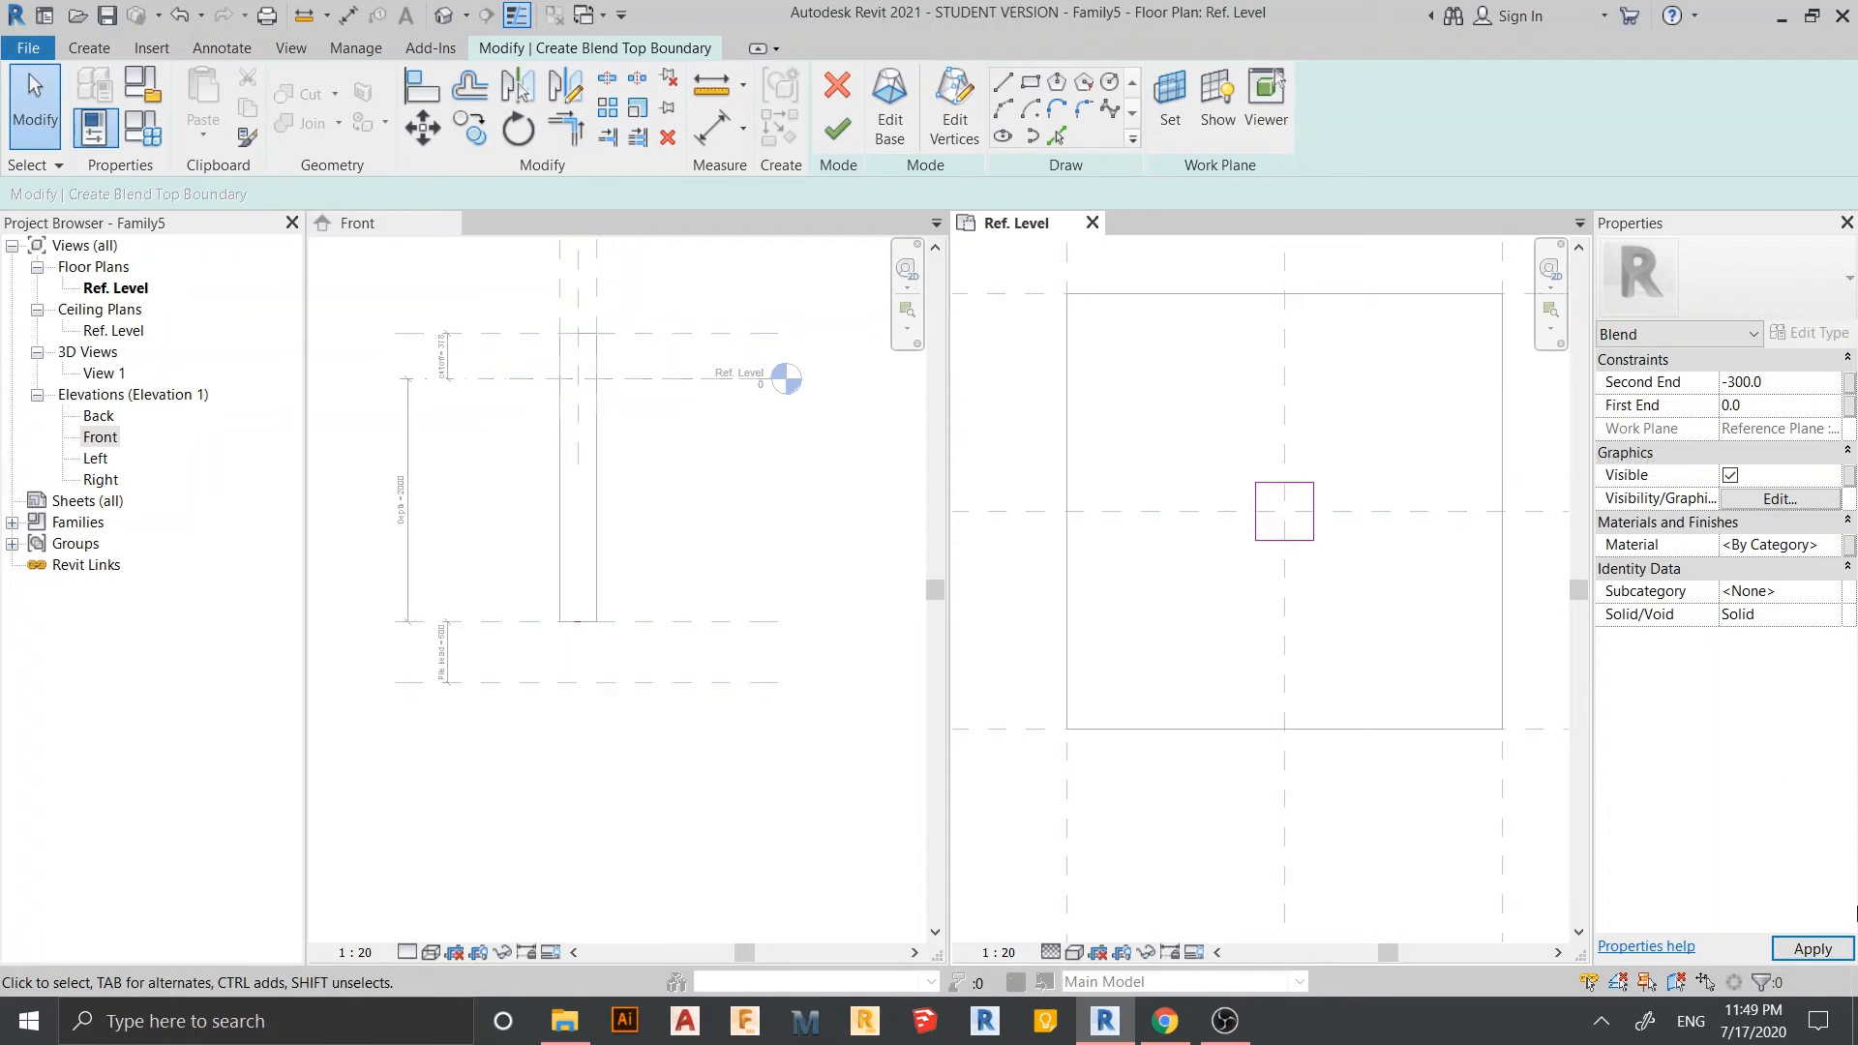
pyautogui.click(1812, 947)
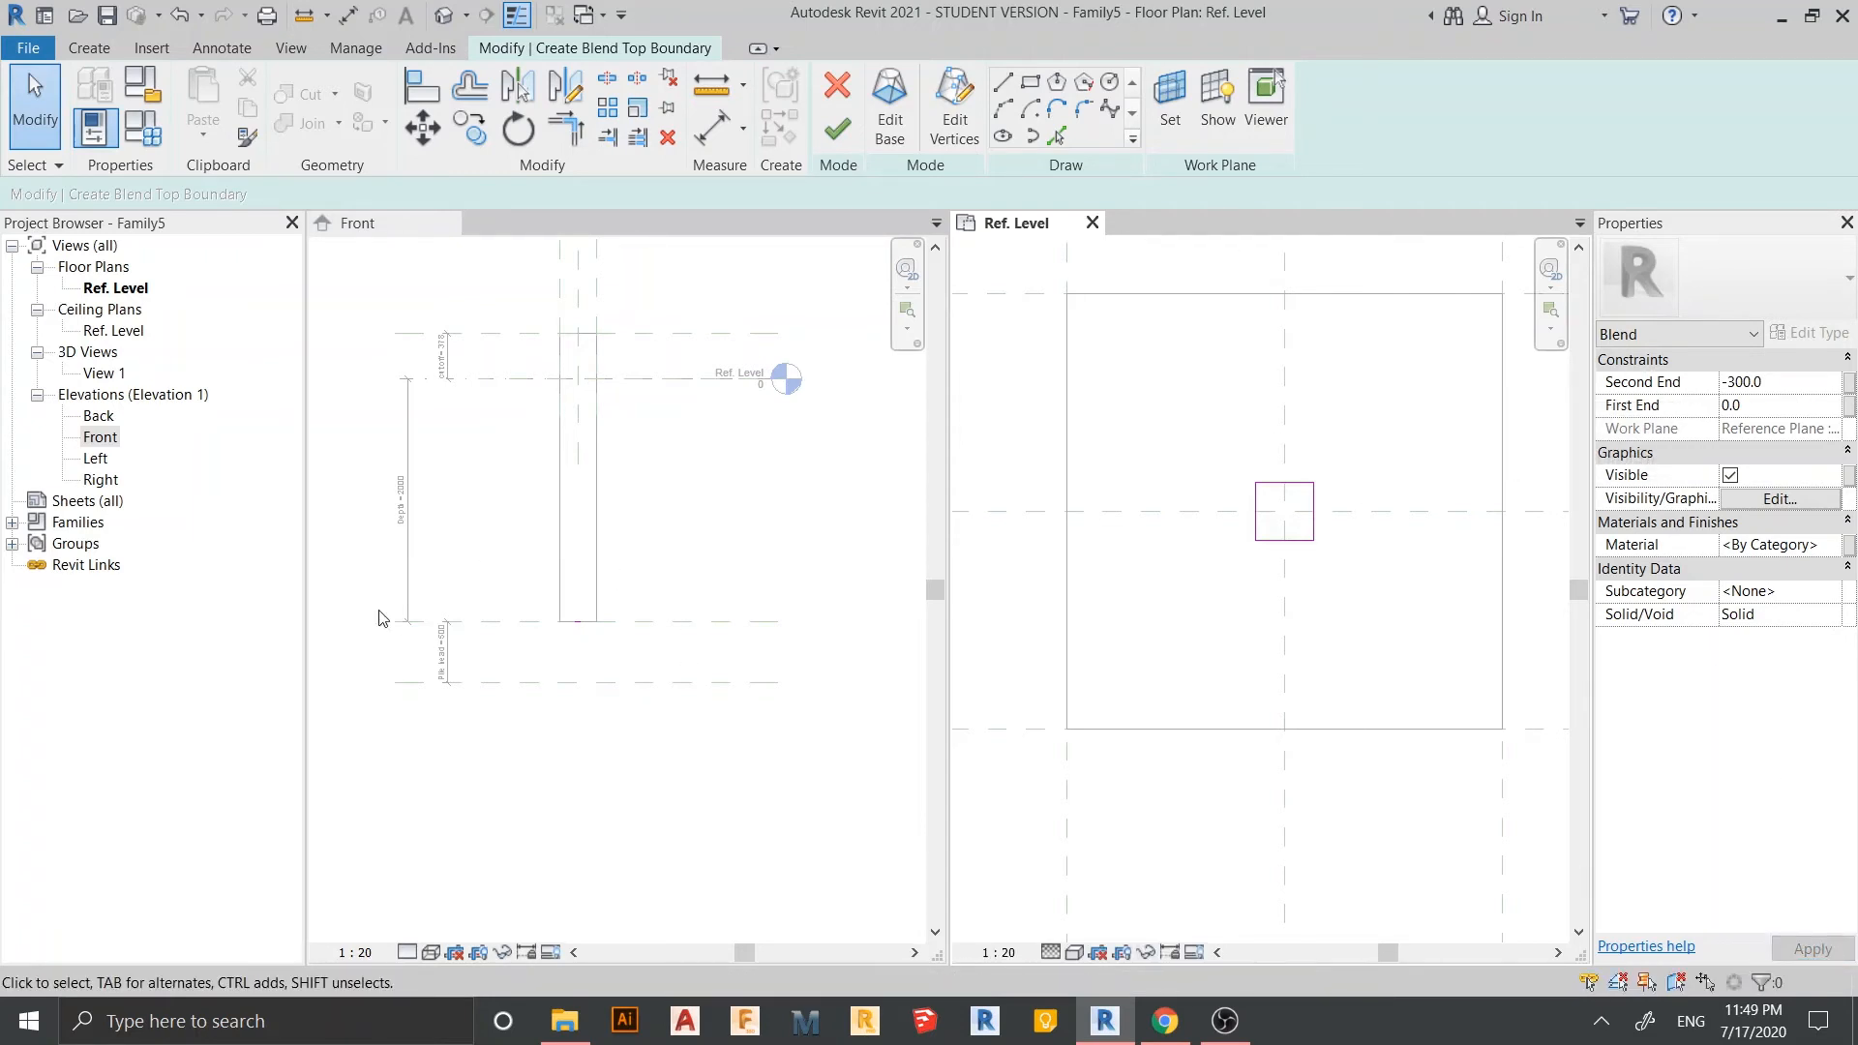
pyautogui.click(838, 128)
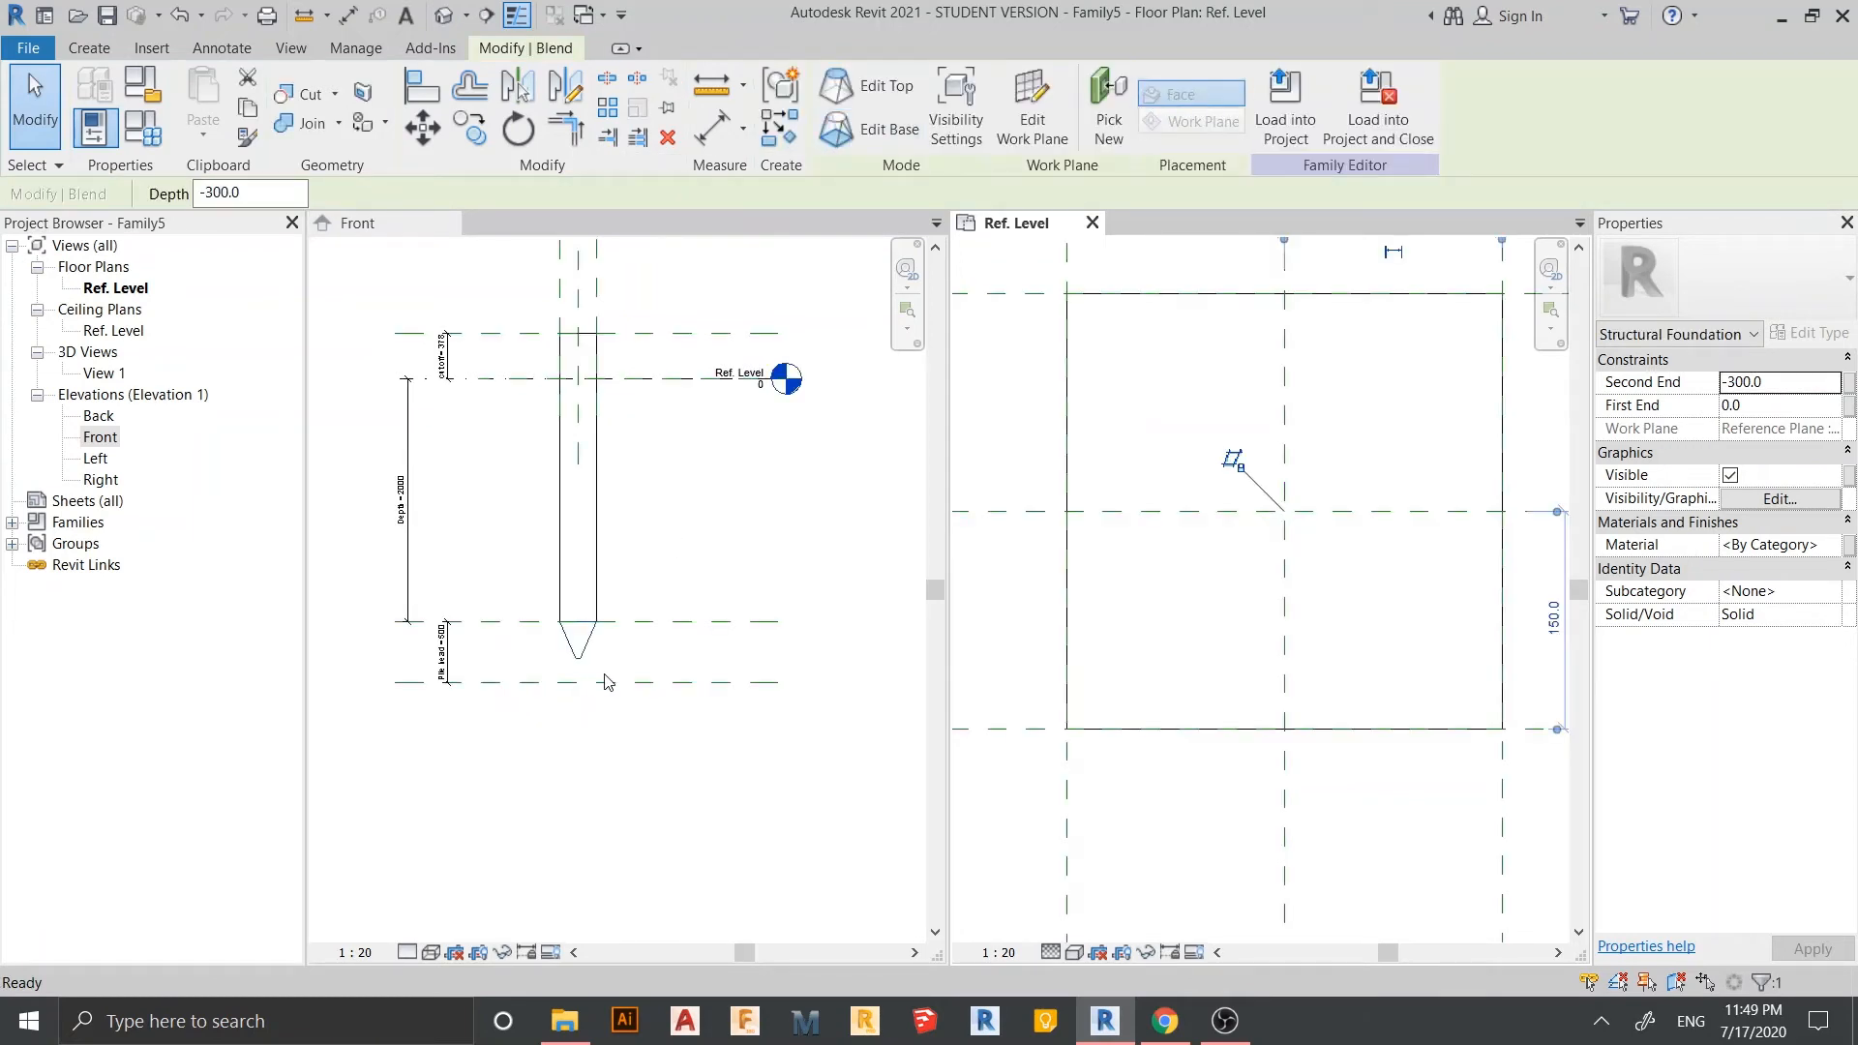
pyautogui.scroll(-2, 1229, 499)
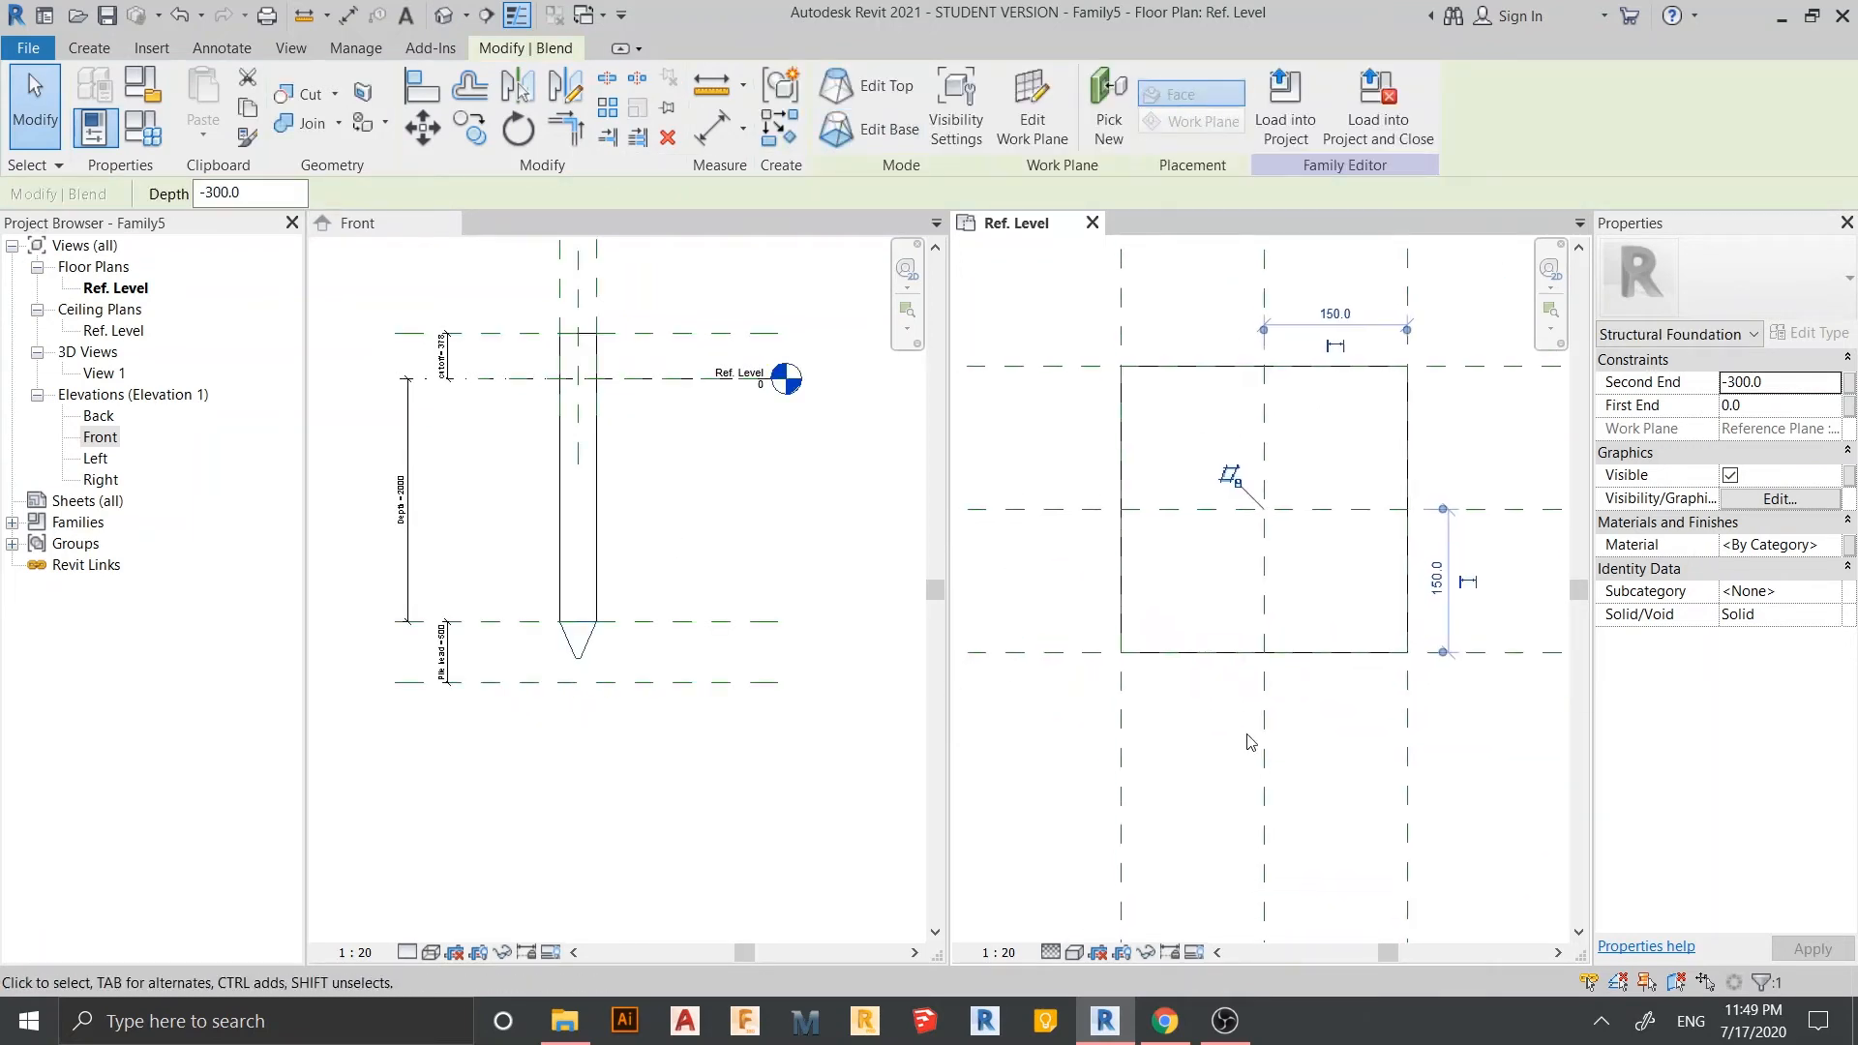
pyautogui.click(677, 502)
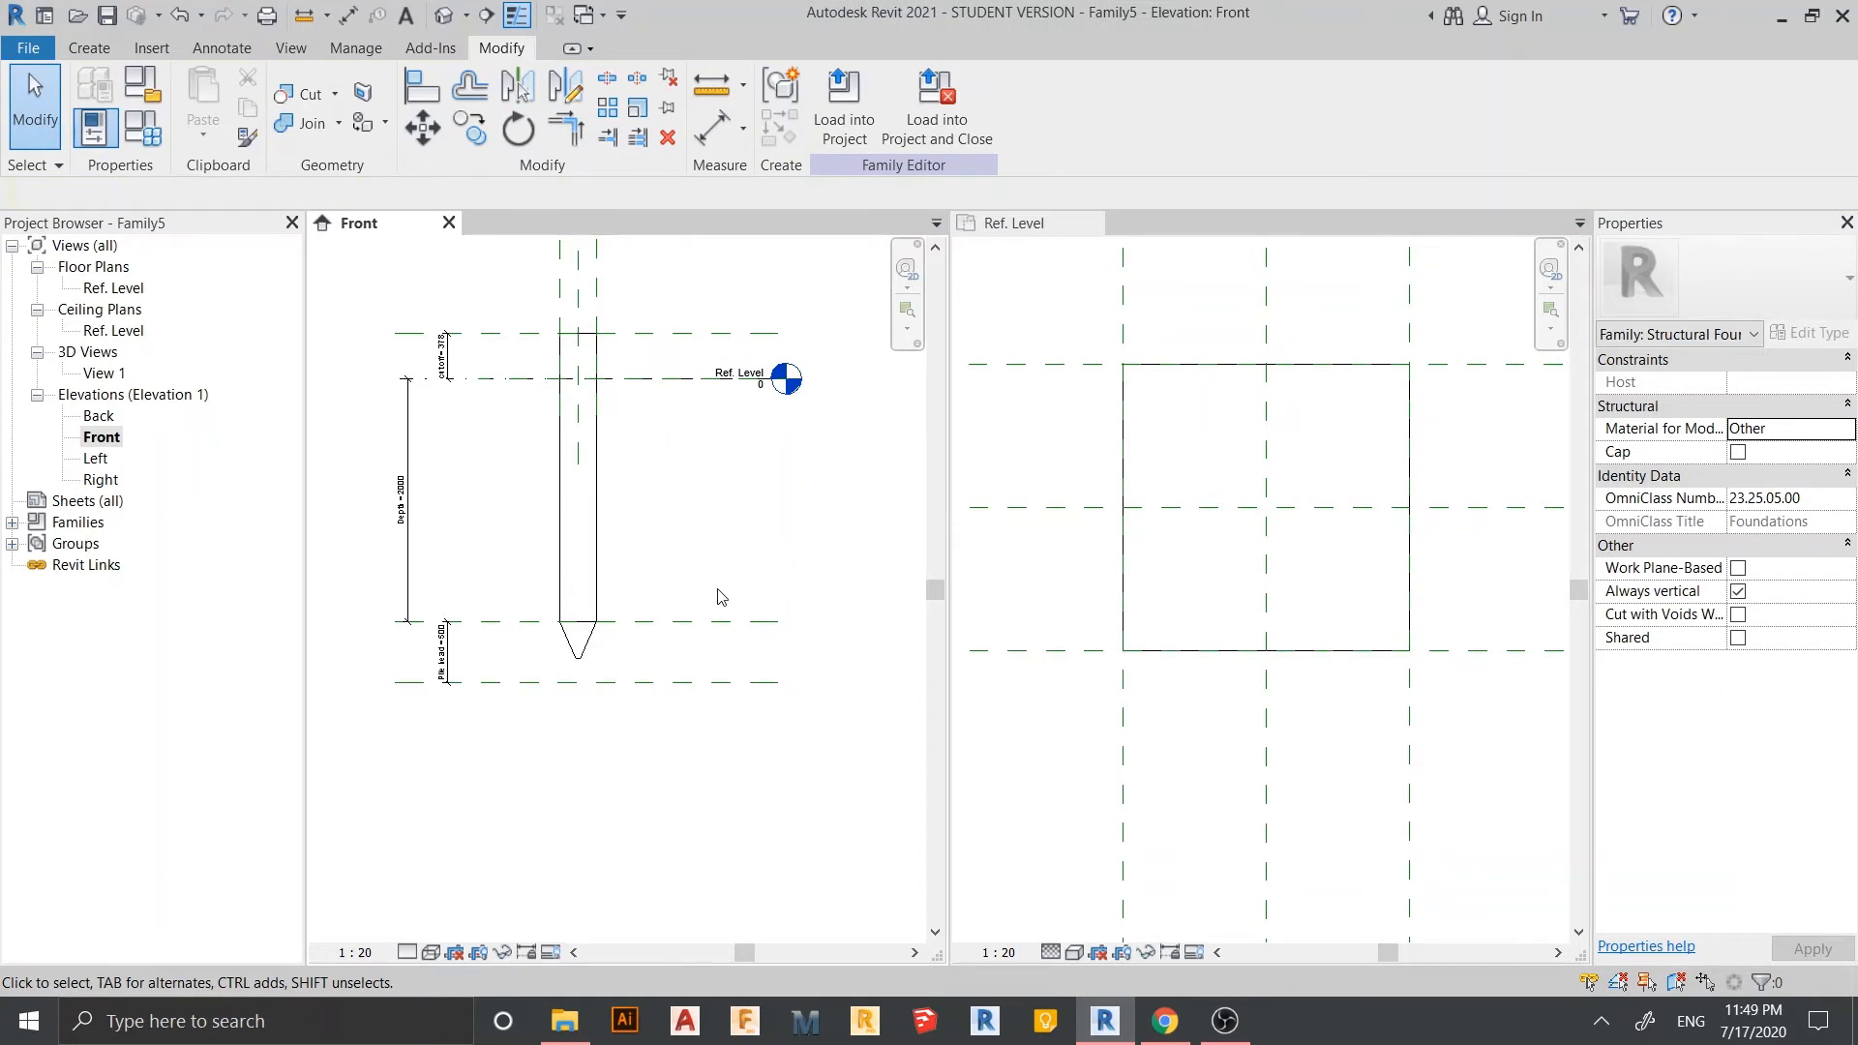
# - In the Front elevation, align the blend's wide upper edge to the reference plane at the column's base and lock it
pyautogui.scroll(5, 670, 711)
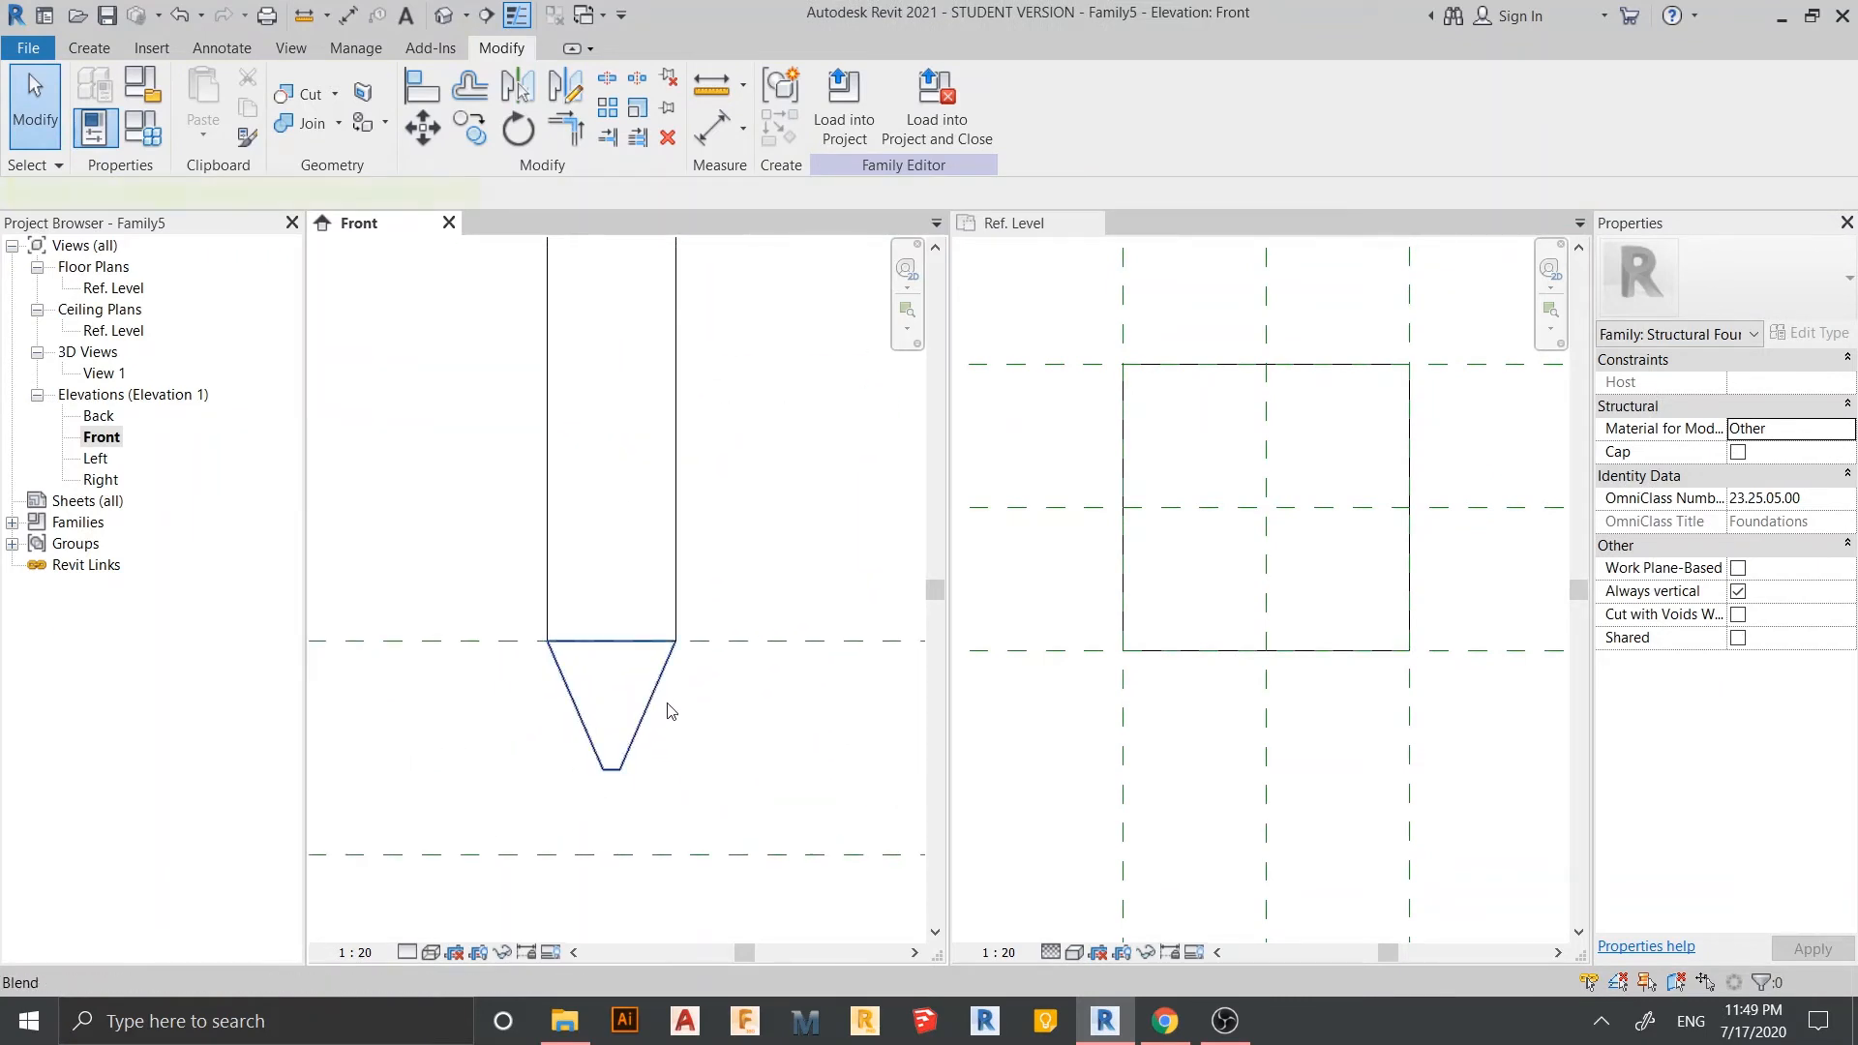
pyautogui.scroll(-2, 706, 712)
pyautogui.press('a')
pyautogui.press('l')
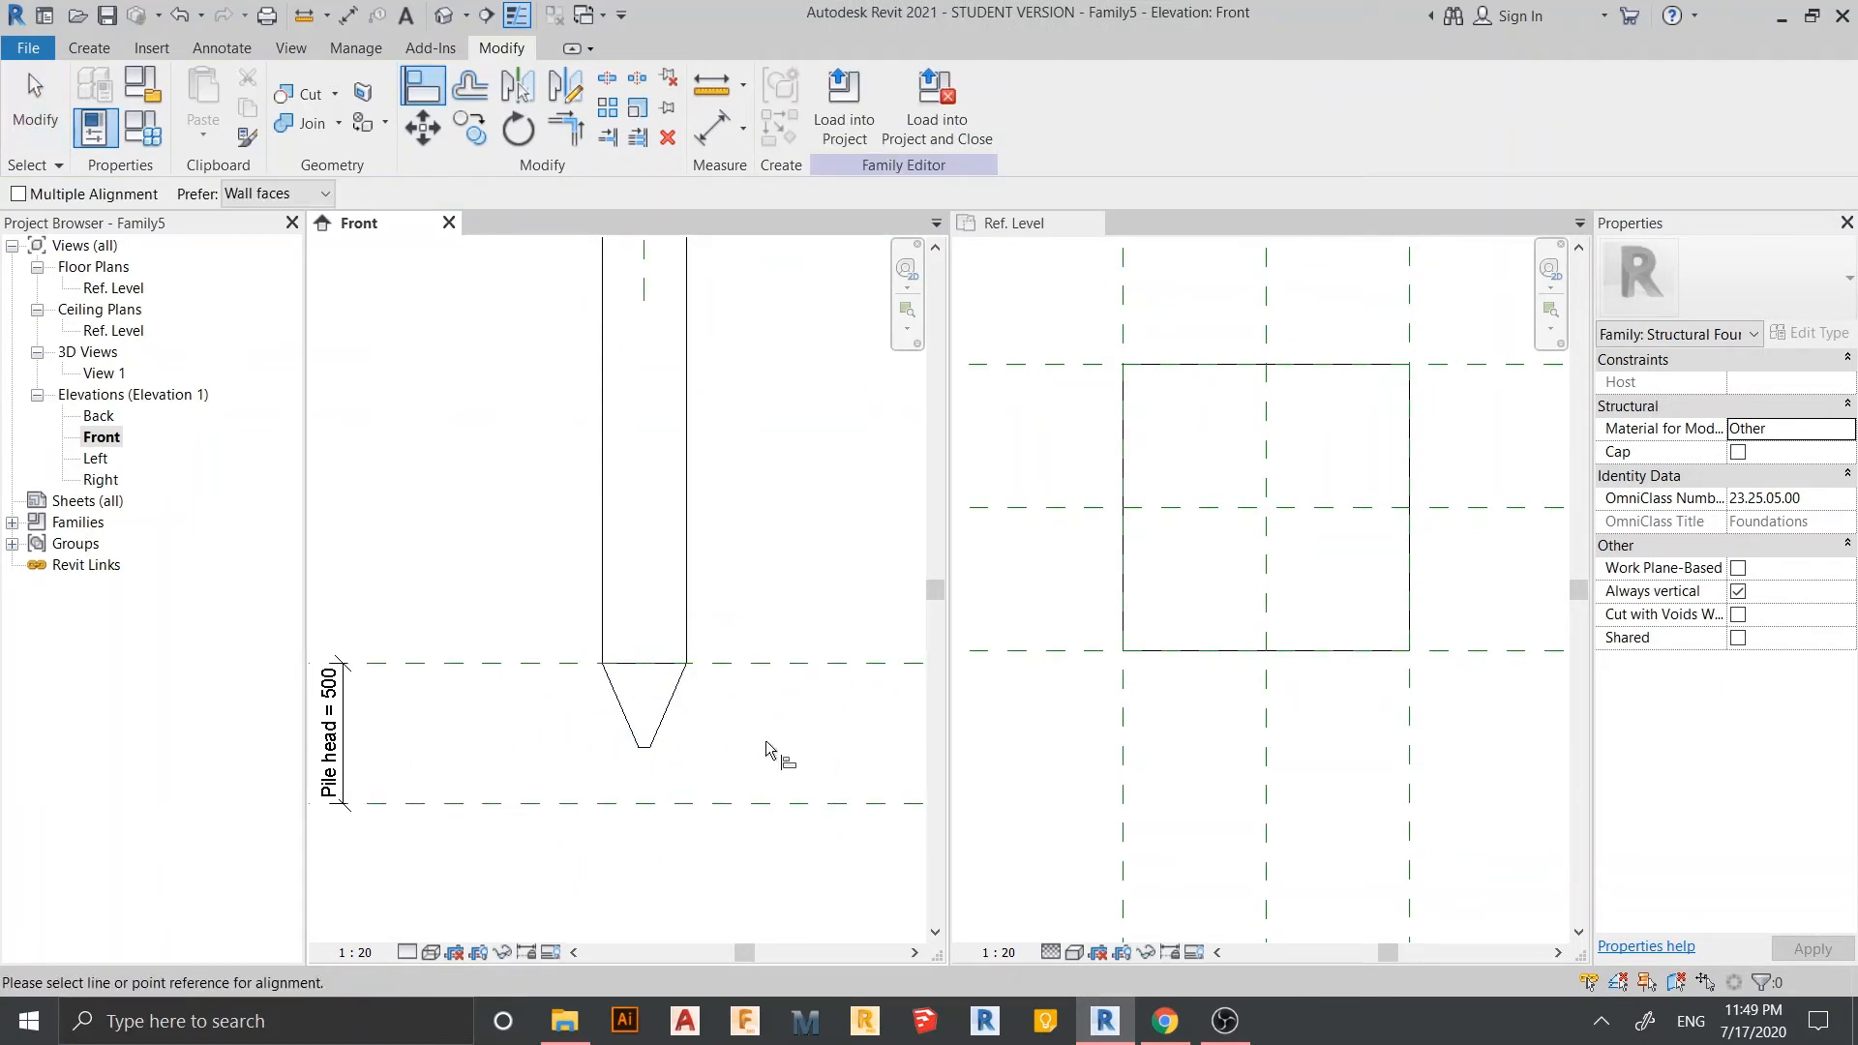
pyautogui.scroll(1, 765, 740)
pyautogui.click(830, 638)
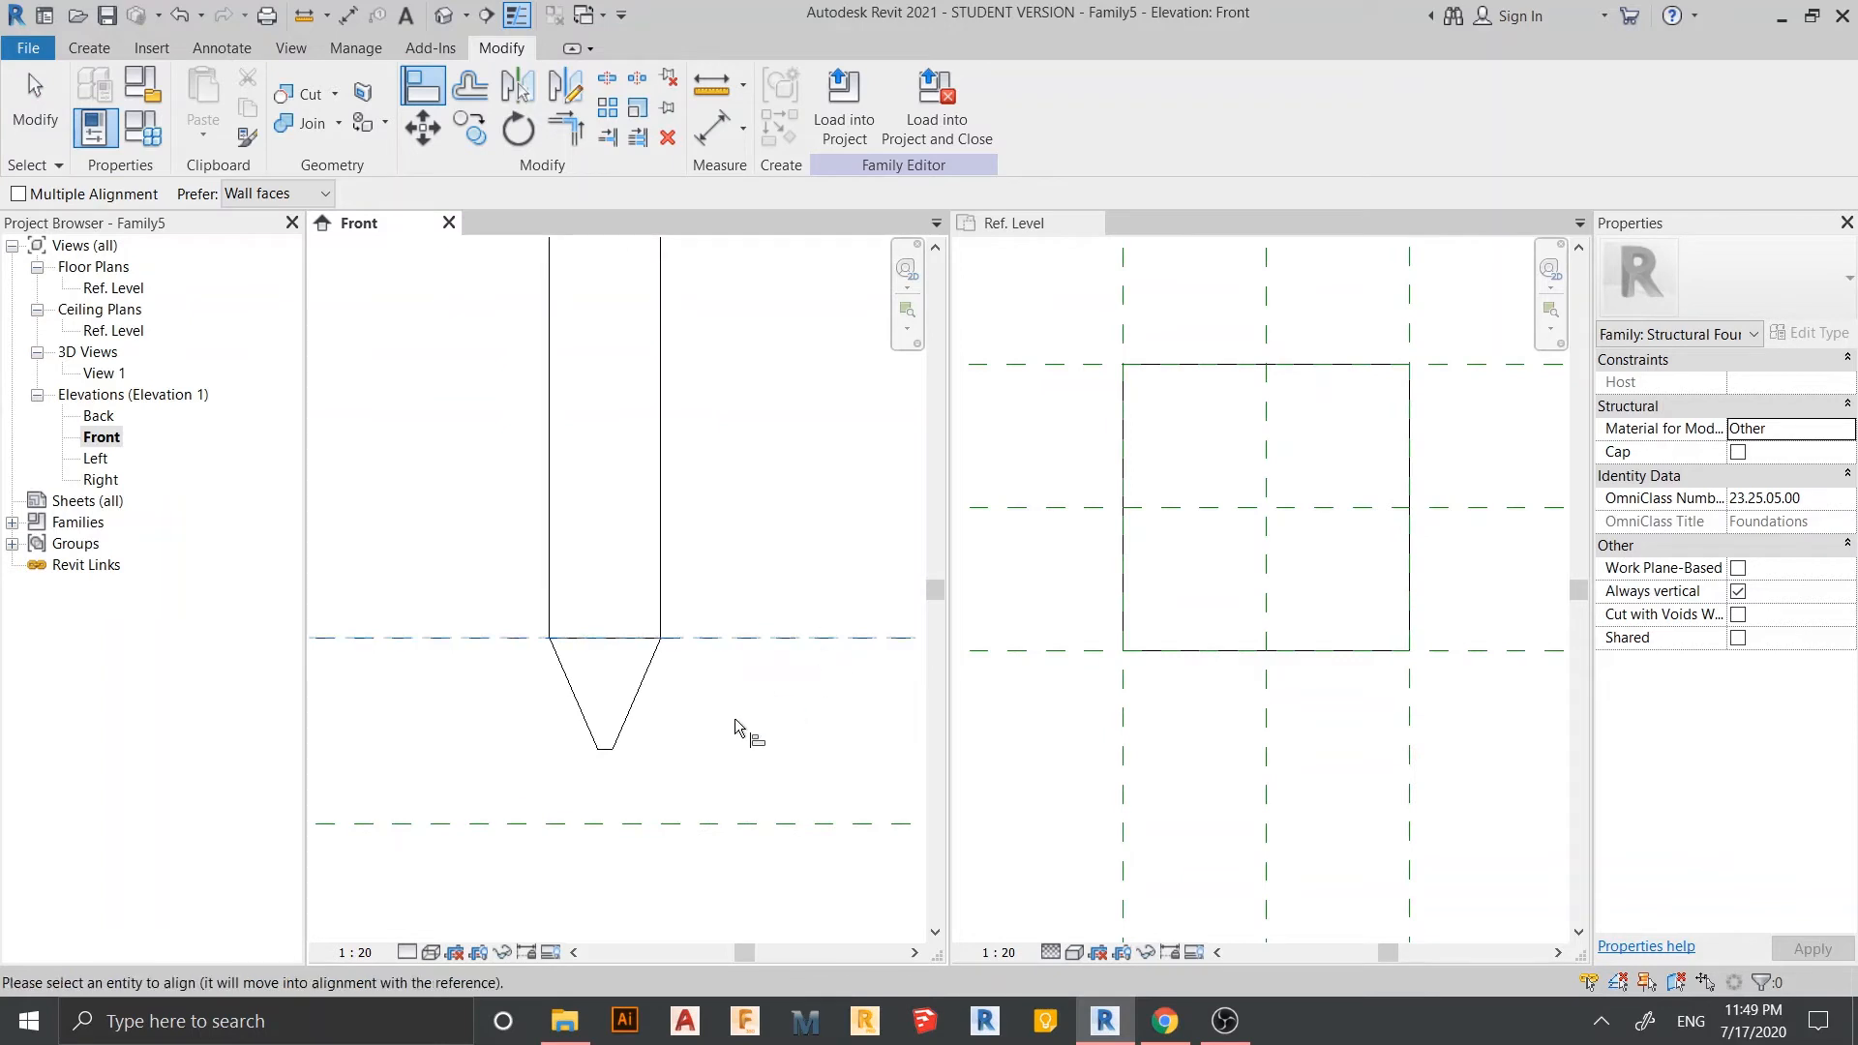
pyautogui.click(618, 636)
pyautogui.scroll(-1, 677, 655)
pyautogui.moveTo(677, 655); pyautogui.dragTo(793, 611, button='middle')
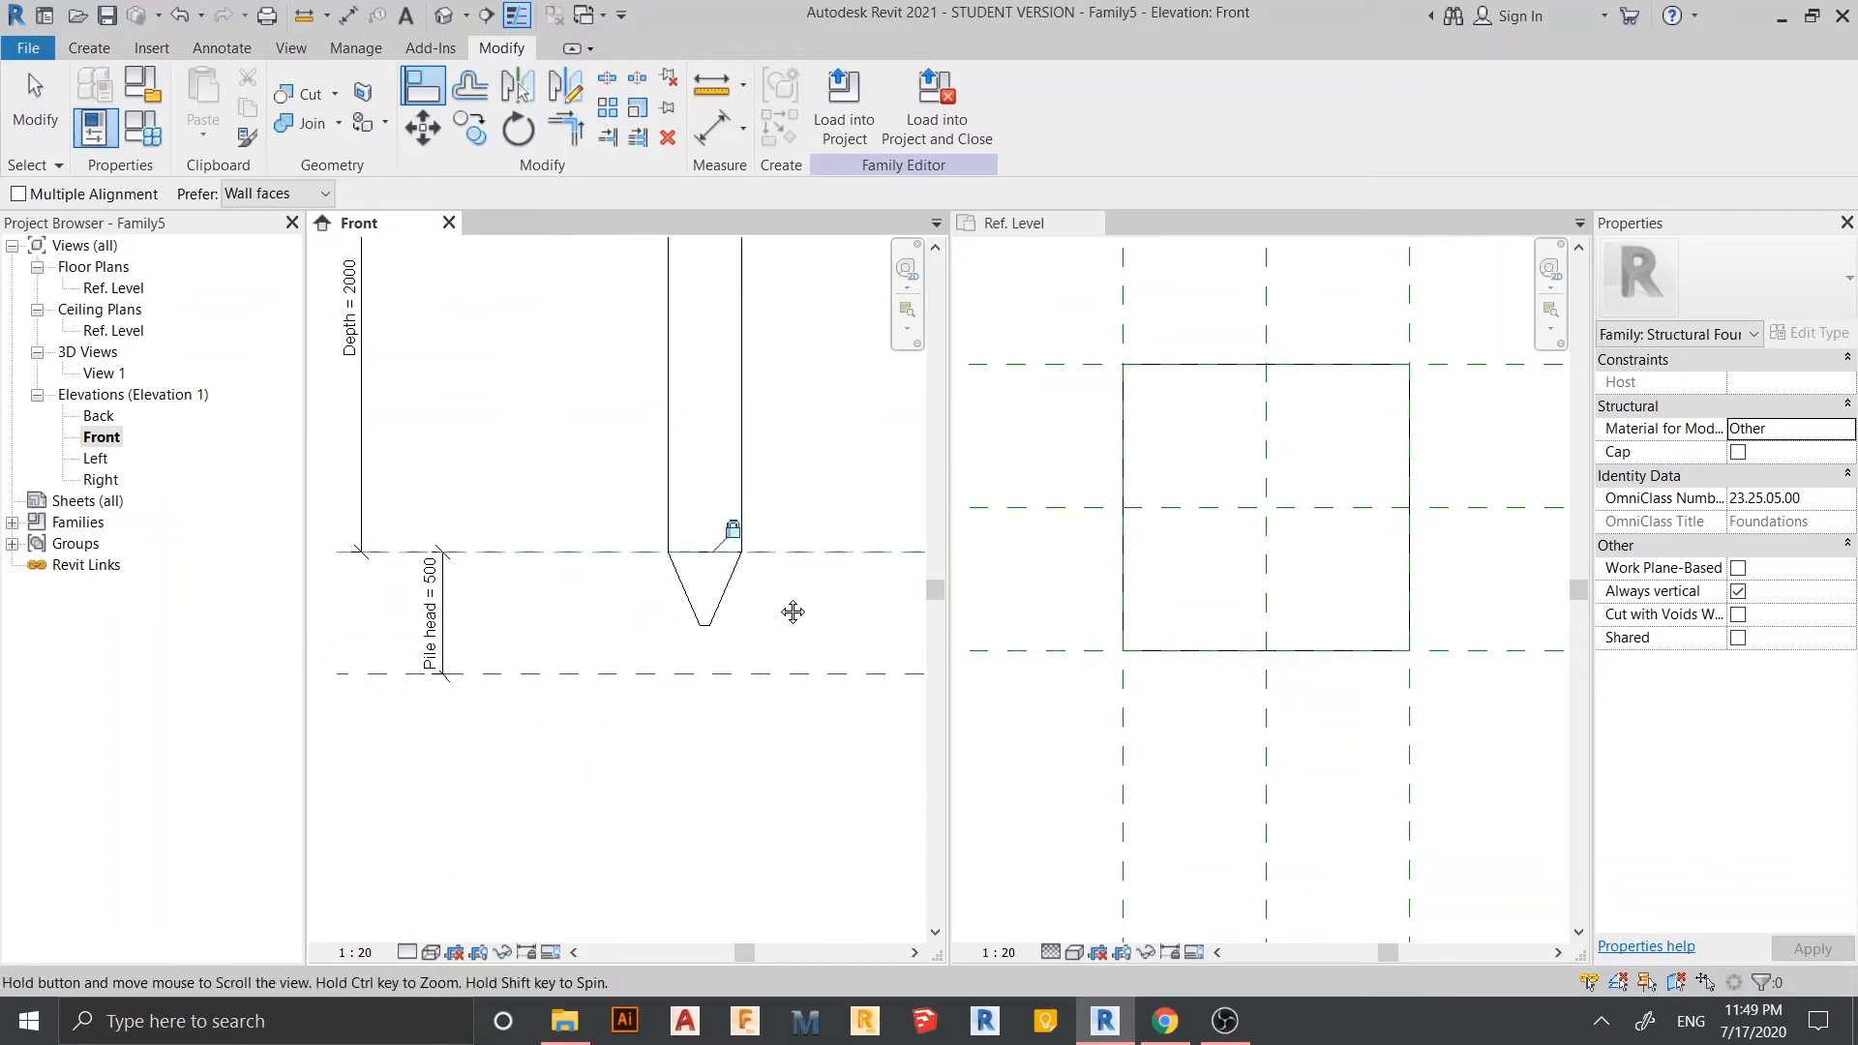
# - Align the blend's narrow tip to the lowest reference plane and lock it
pyautogui.scroll(2, 697, 651)
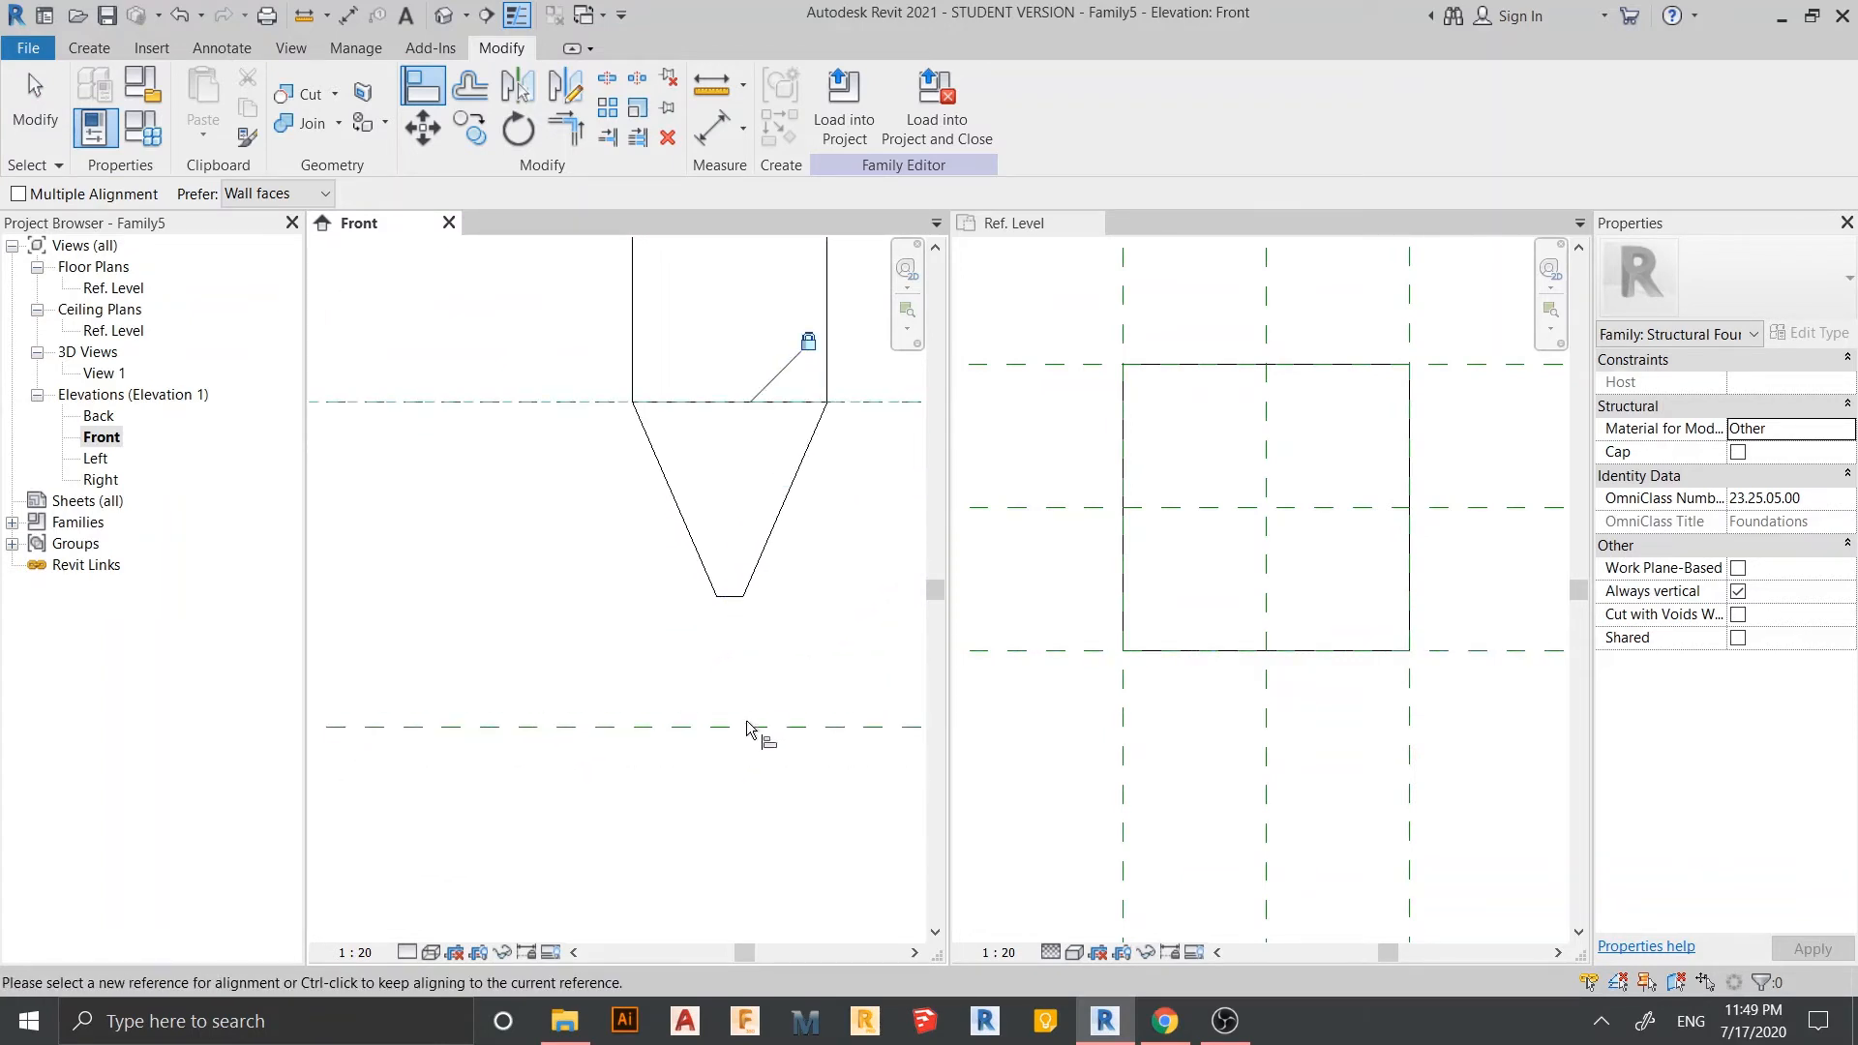
pyautogui.click(750, 727)
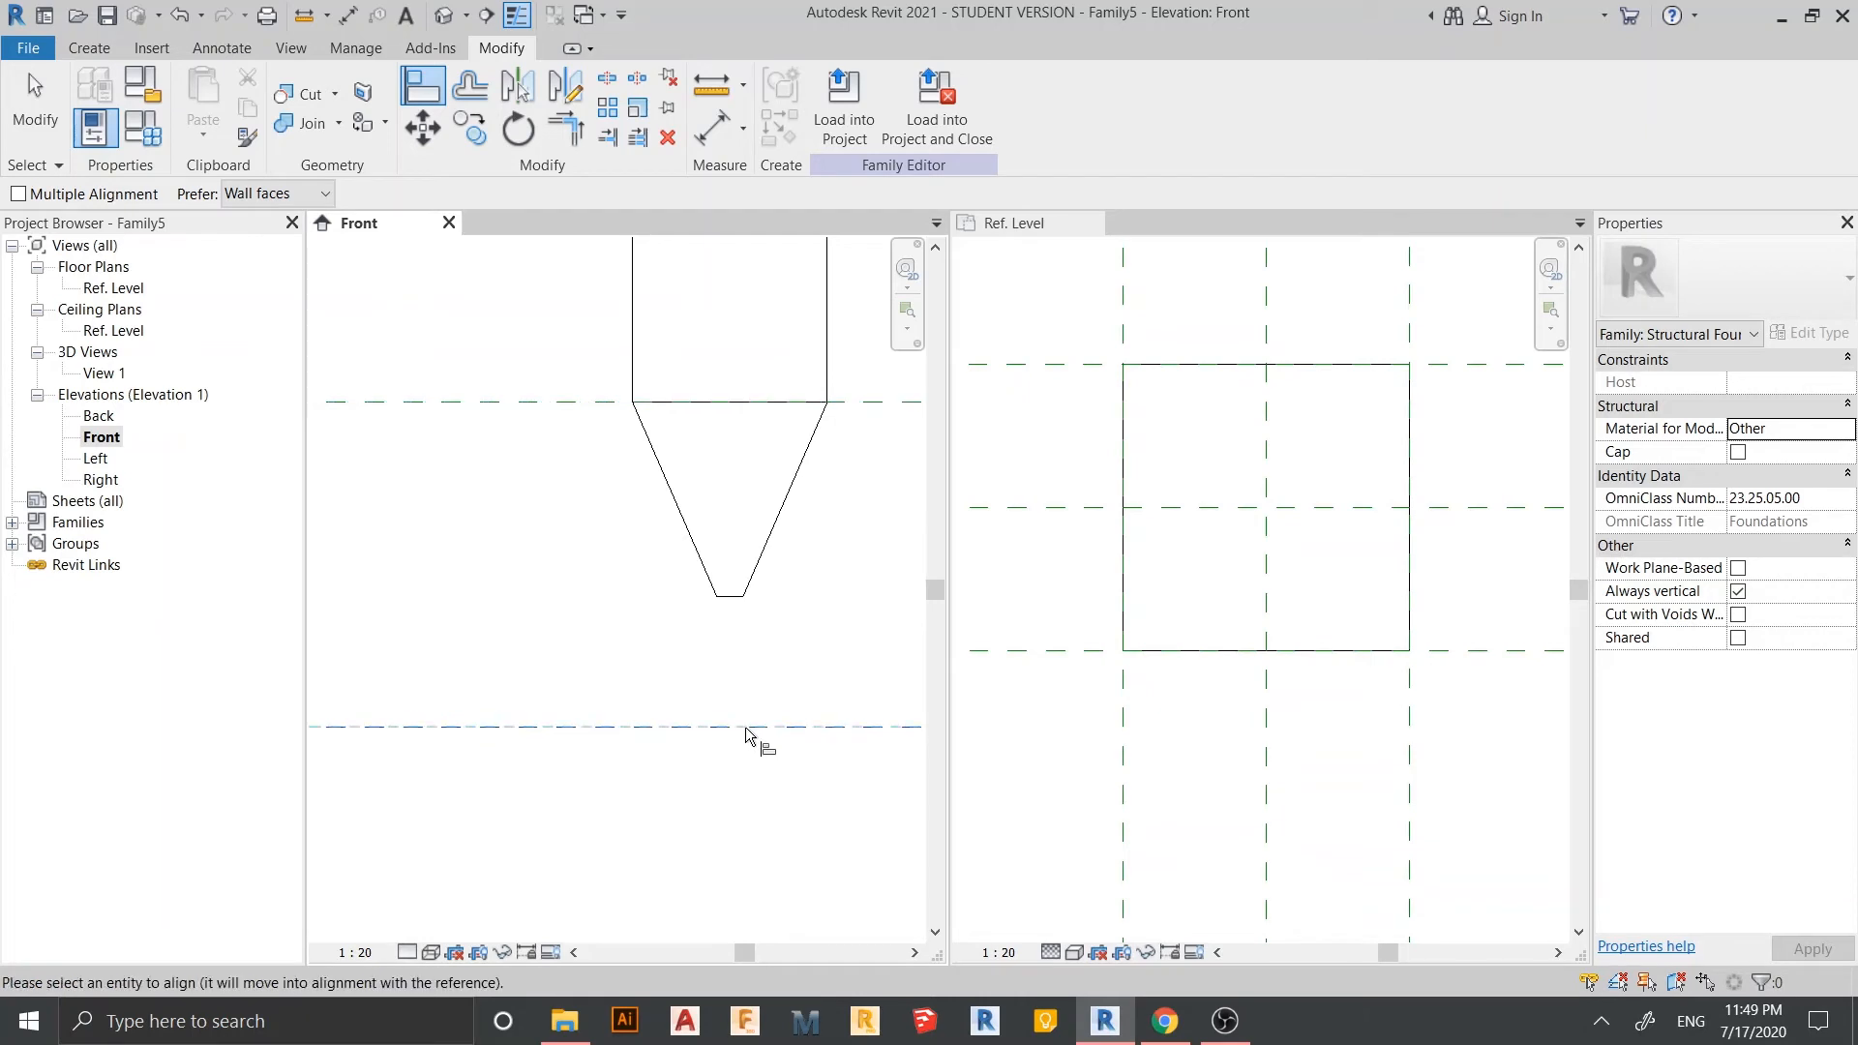
pyautogui.click(738, 602)
pyautogui.scroll(-2, 774, 638)
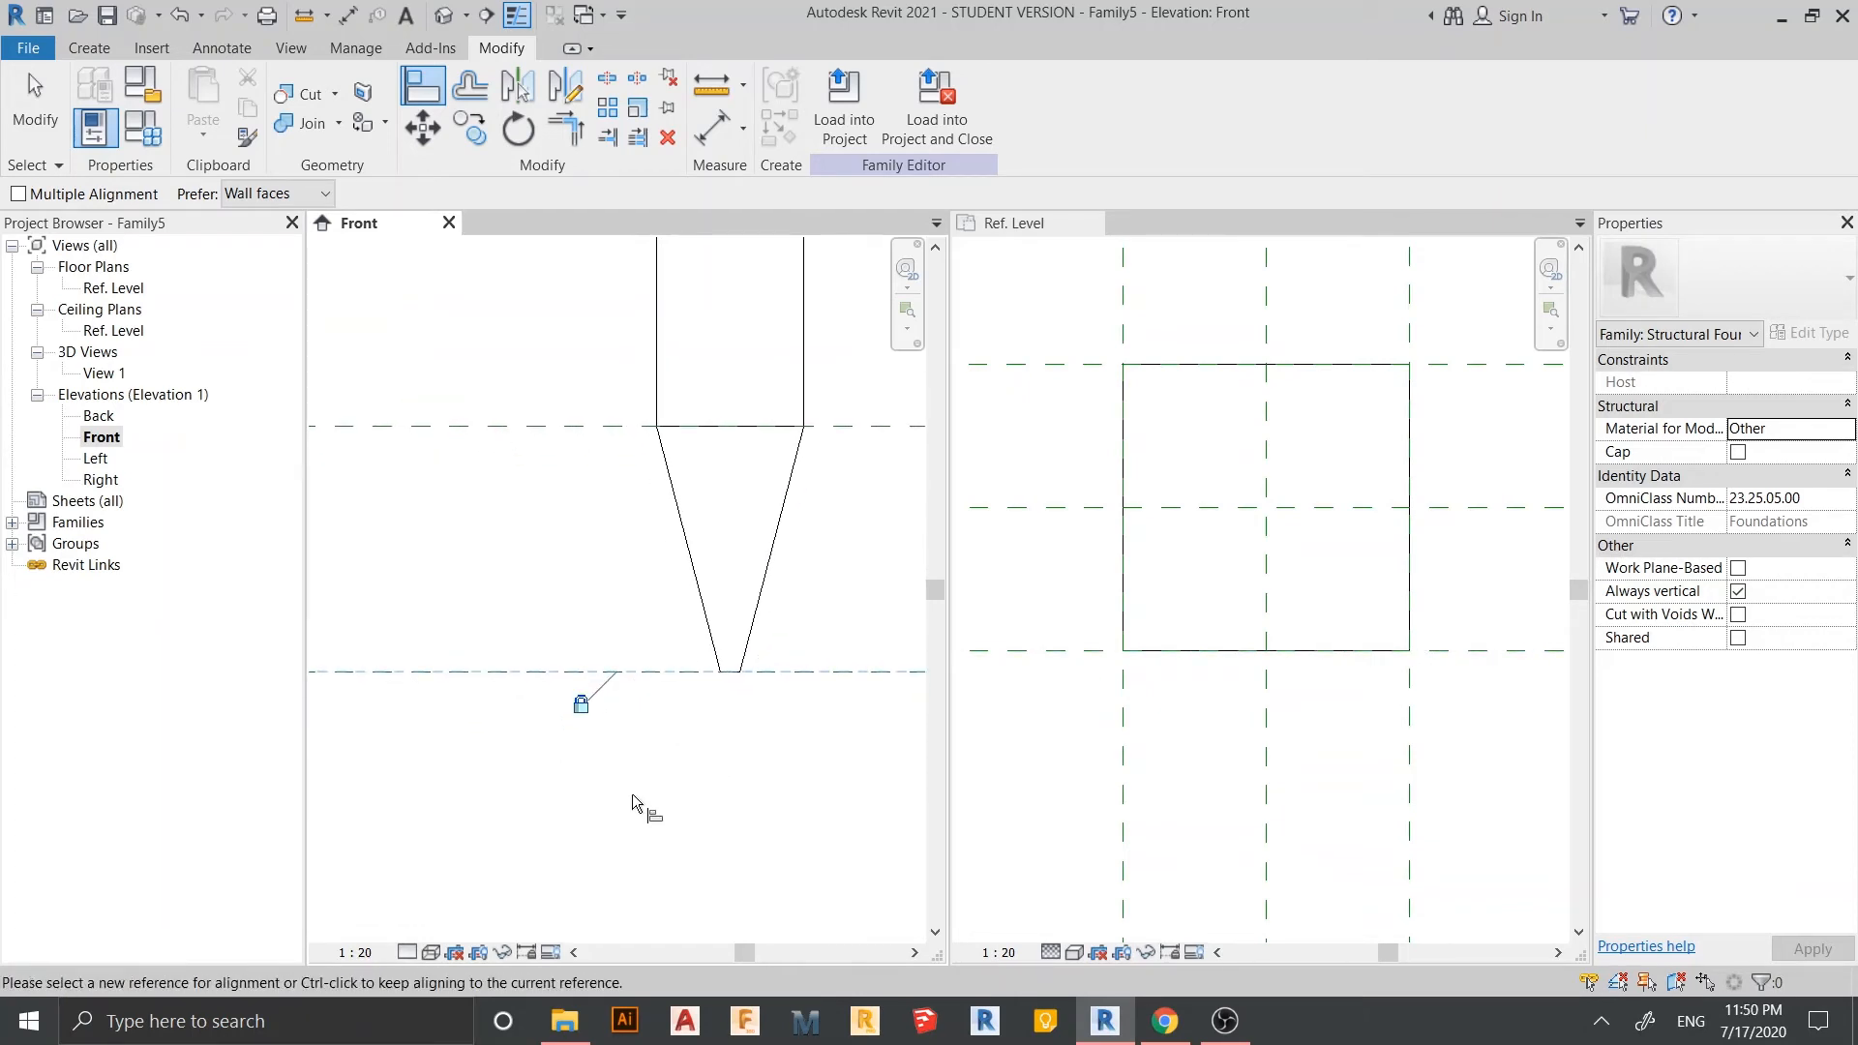
pyautogui.scroll(-2, 634, 805)
pyautogui.moveTo(650, 829); pyautogui.dragTo(791, 821, button='middle')
pyautogui.press('Escape')
# - Set the Pile head parameter to 300 in the family types and apply it
pyautogui.scroll(1, 564, 709)
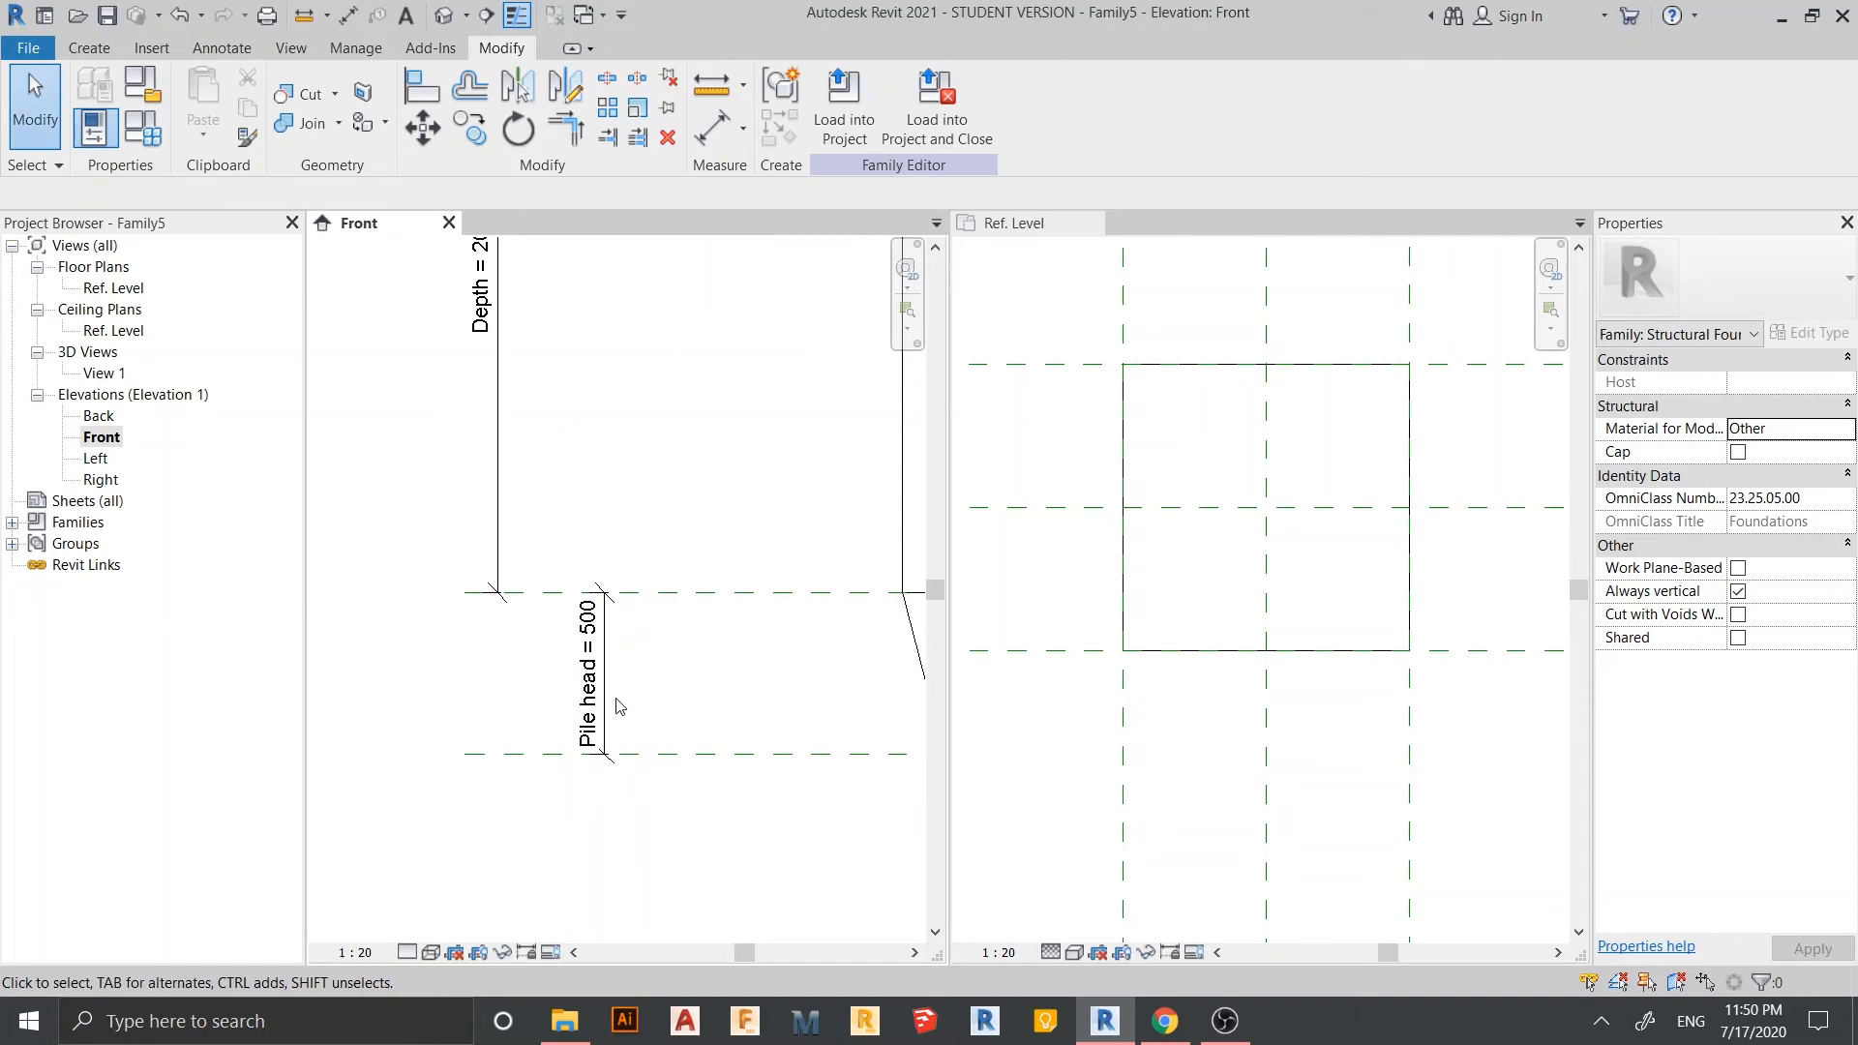
pyautogui.click(624, 706)
pyautogui.click(143, 127)
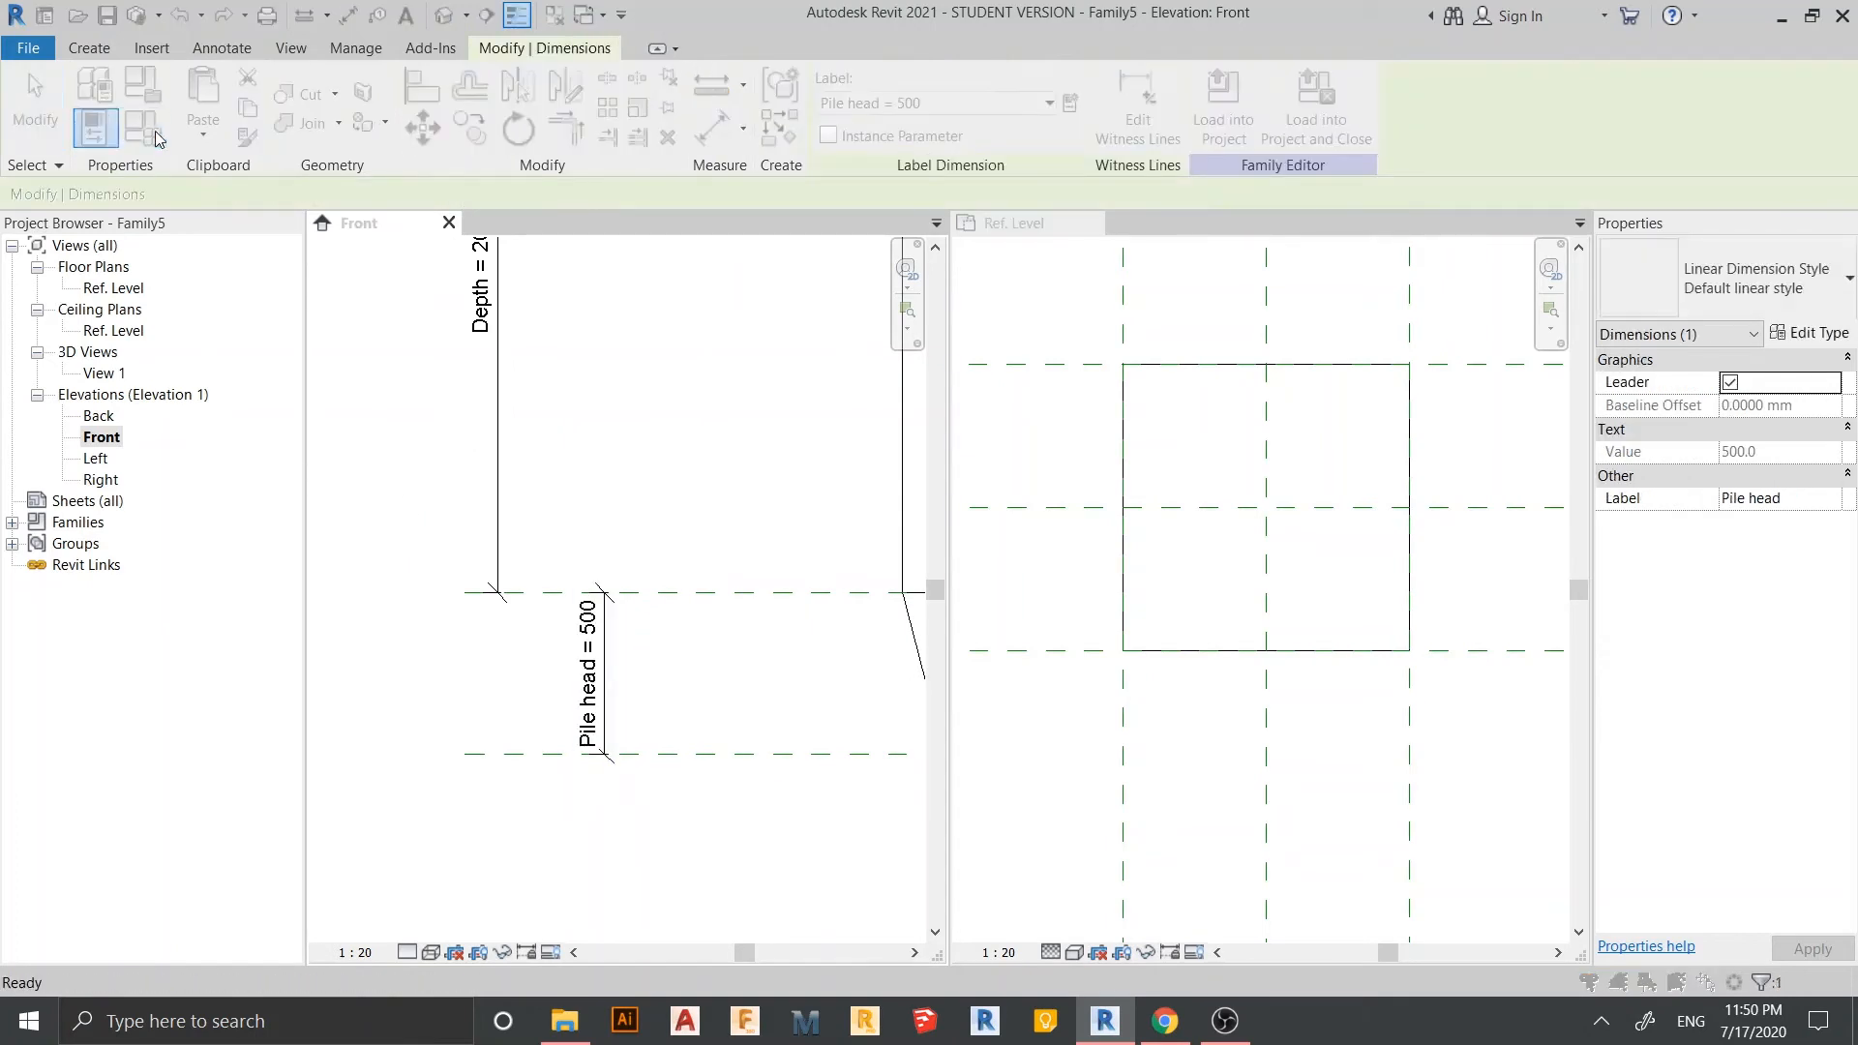
pyautogui.moveTo(459, 133); pyautogui.dragTo(1331, 256)
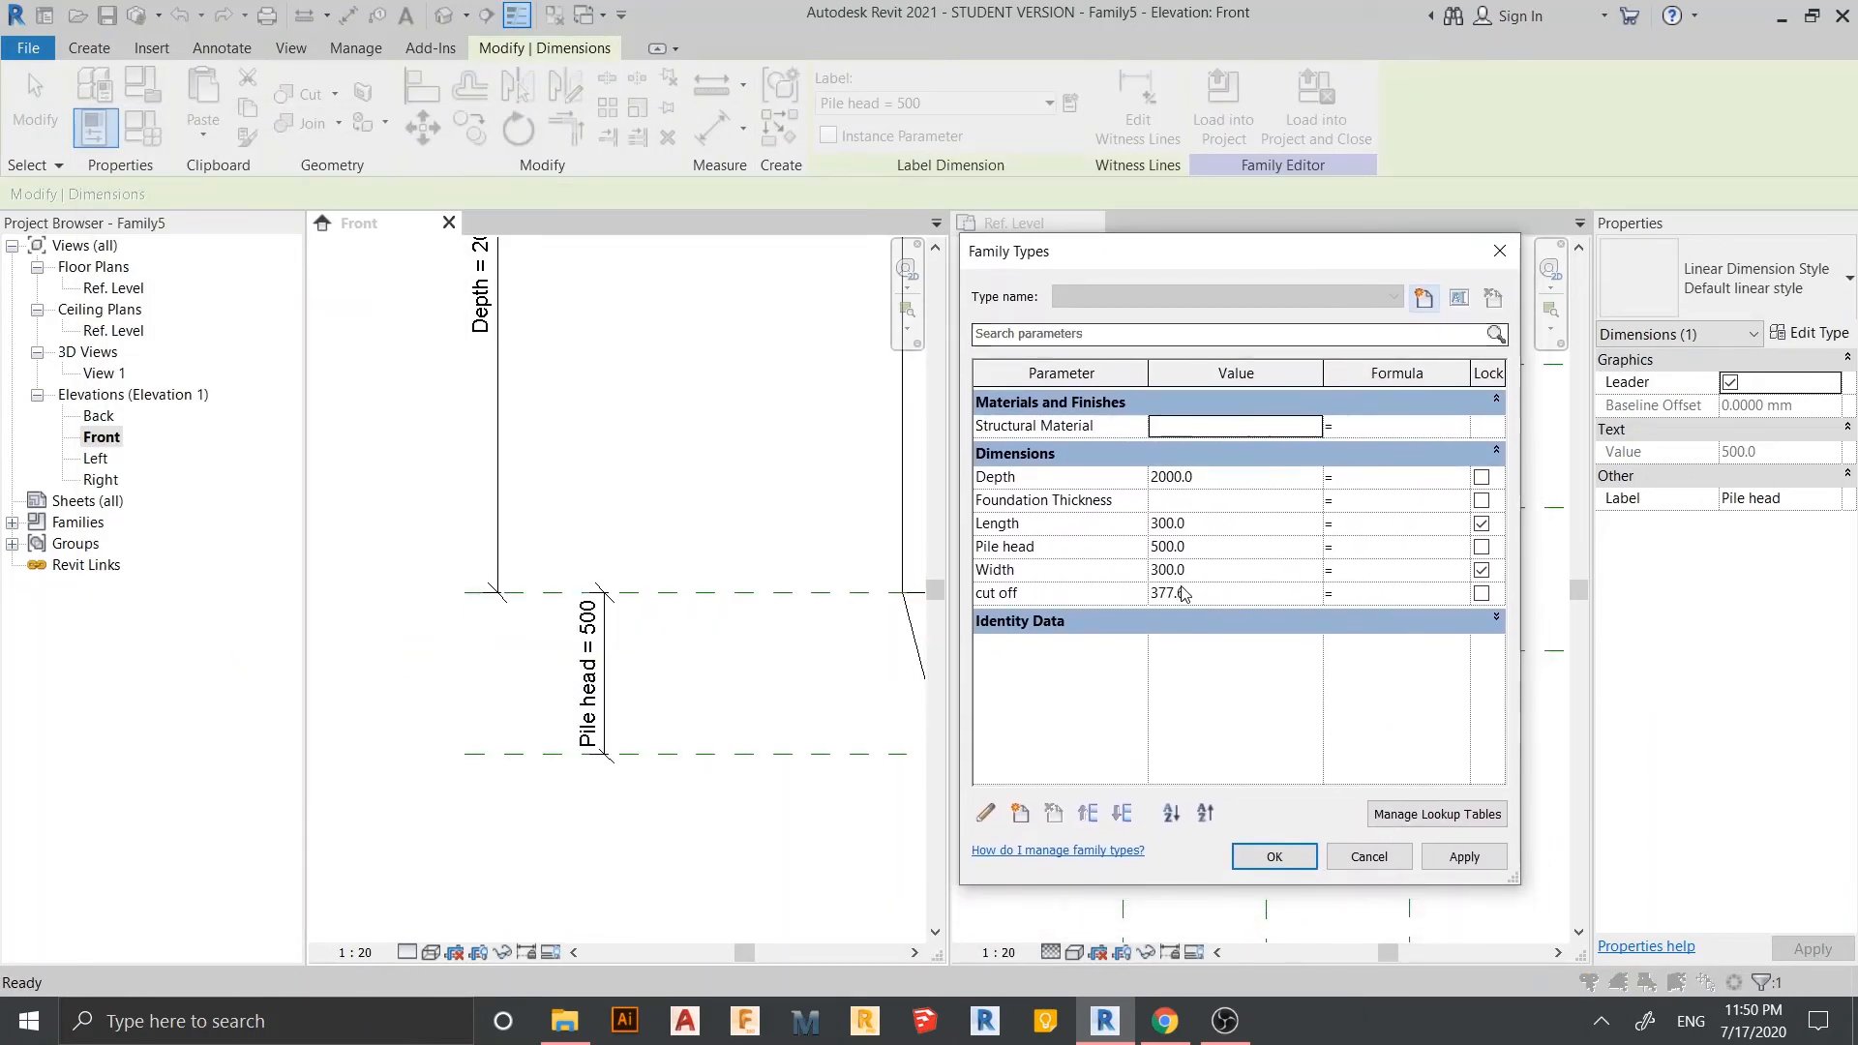
pyautogui.click(1202, 547)
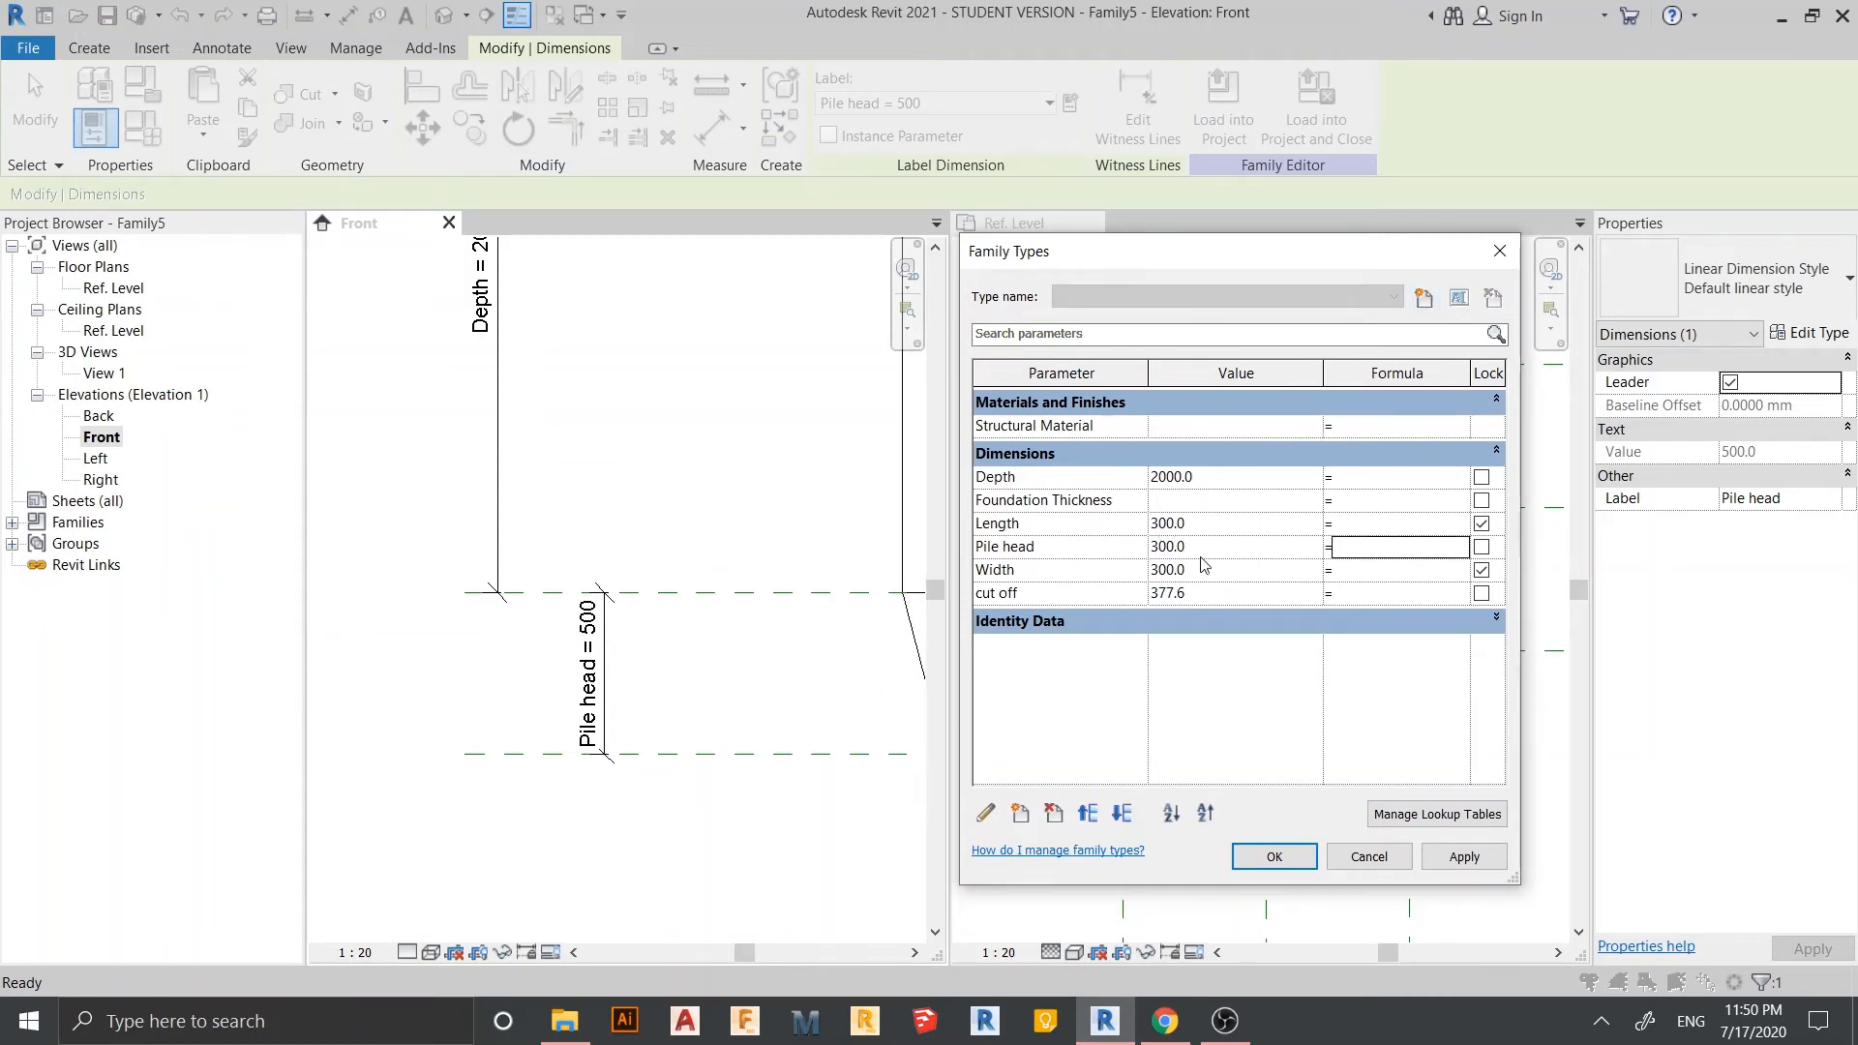
pyautogui.click(1473, 857)
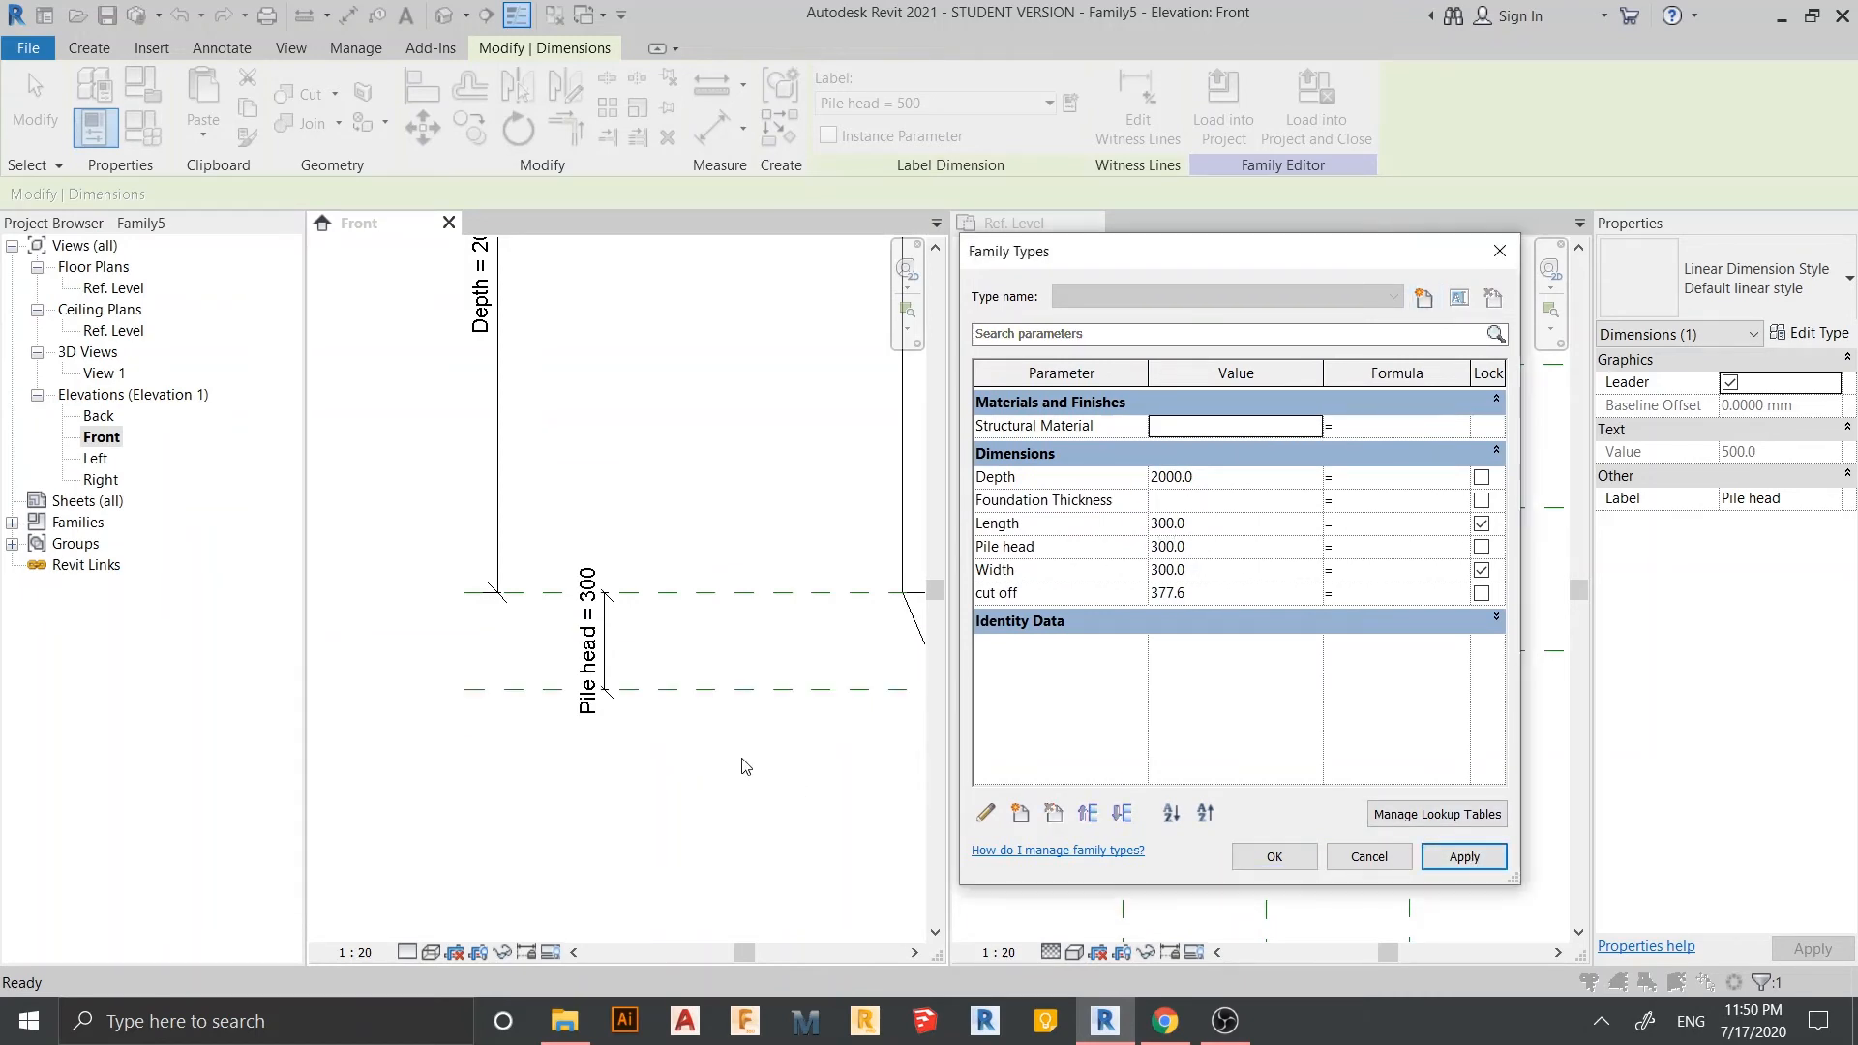
pyautogui.click(1275, 856)
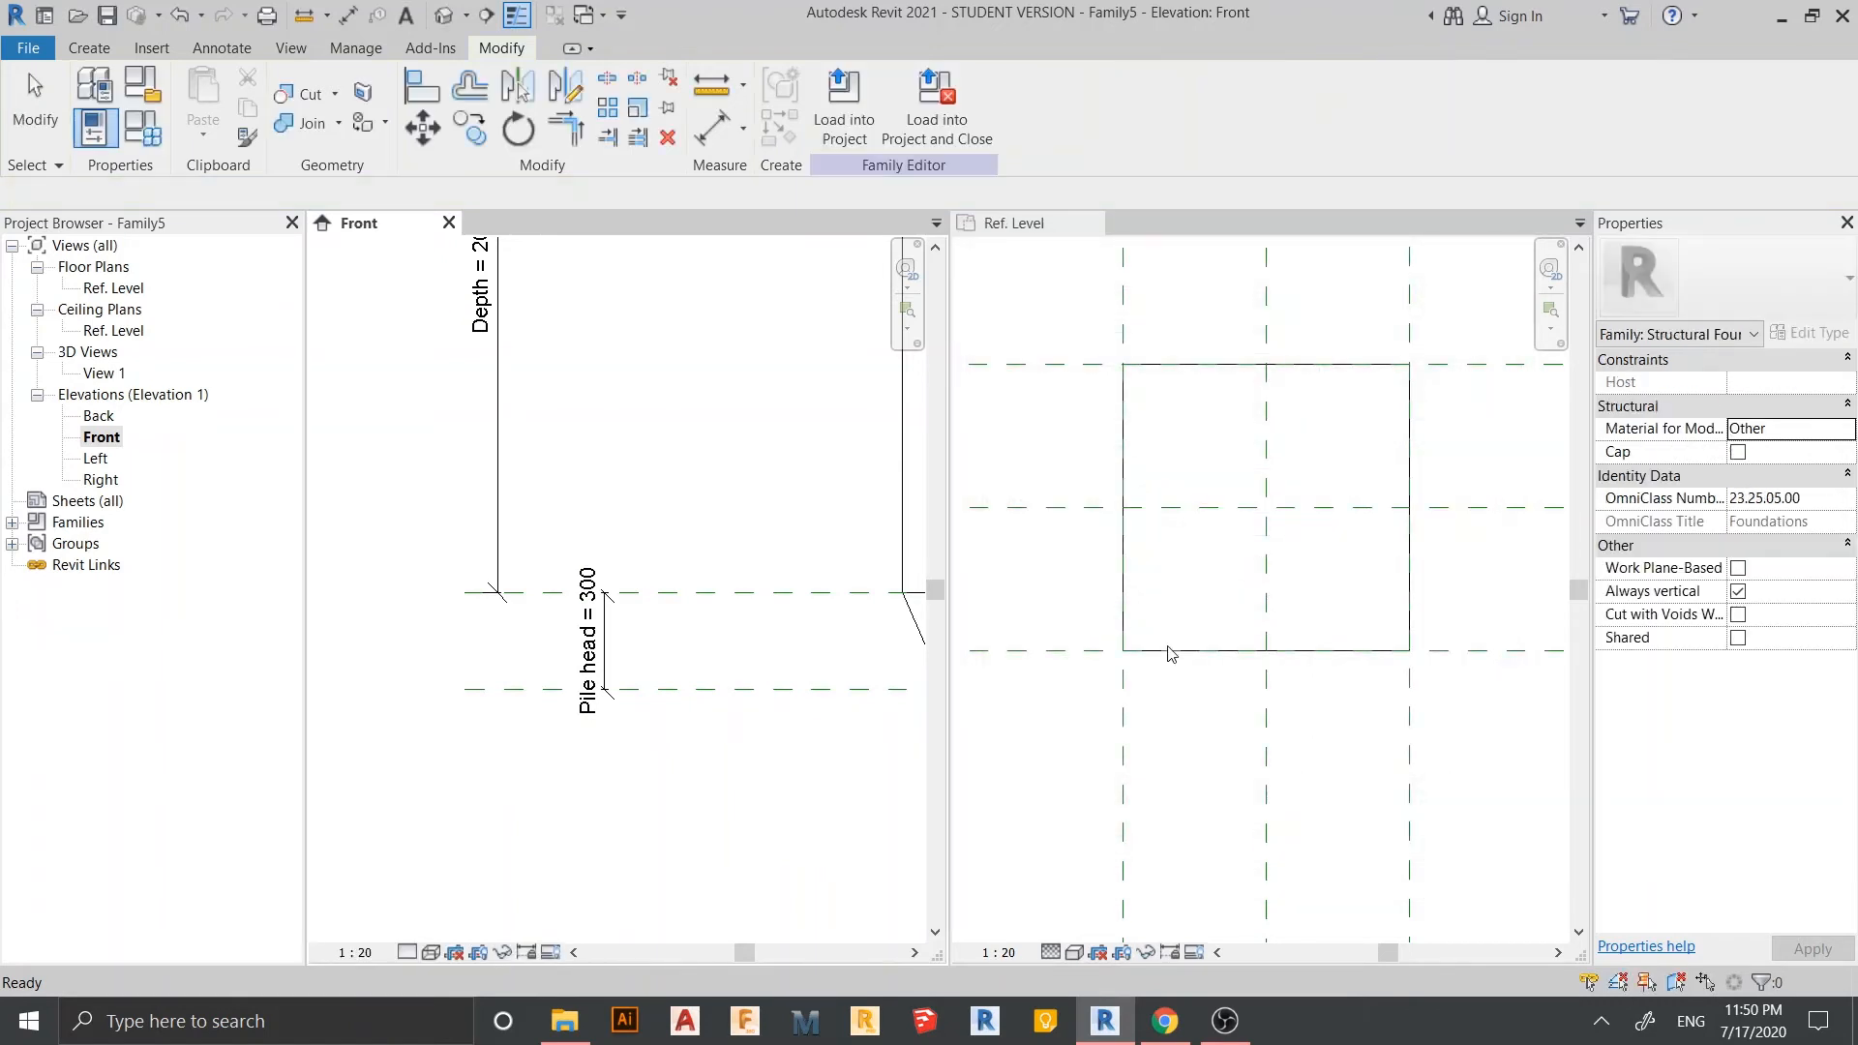
pyautogui.scroll(-6, 673, 480)
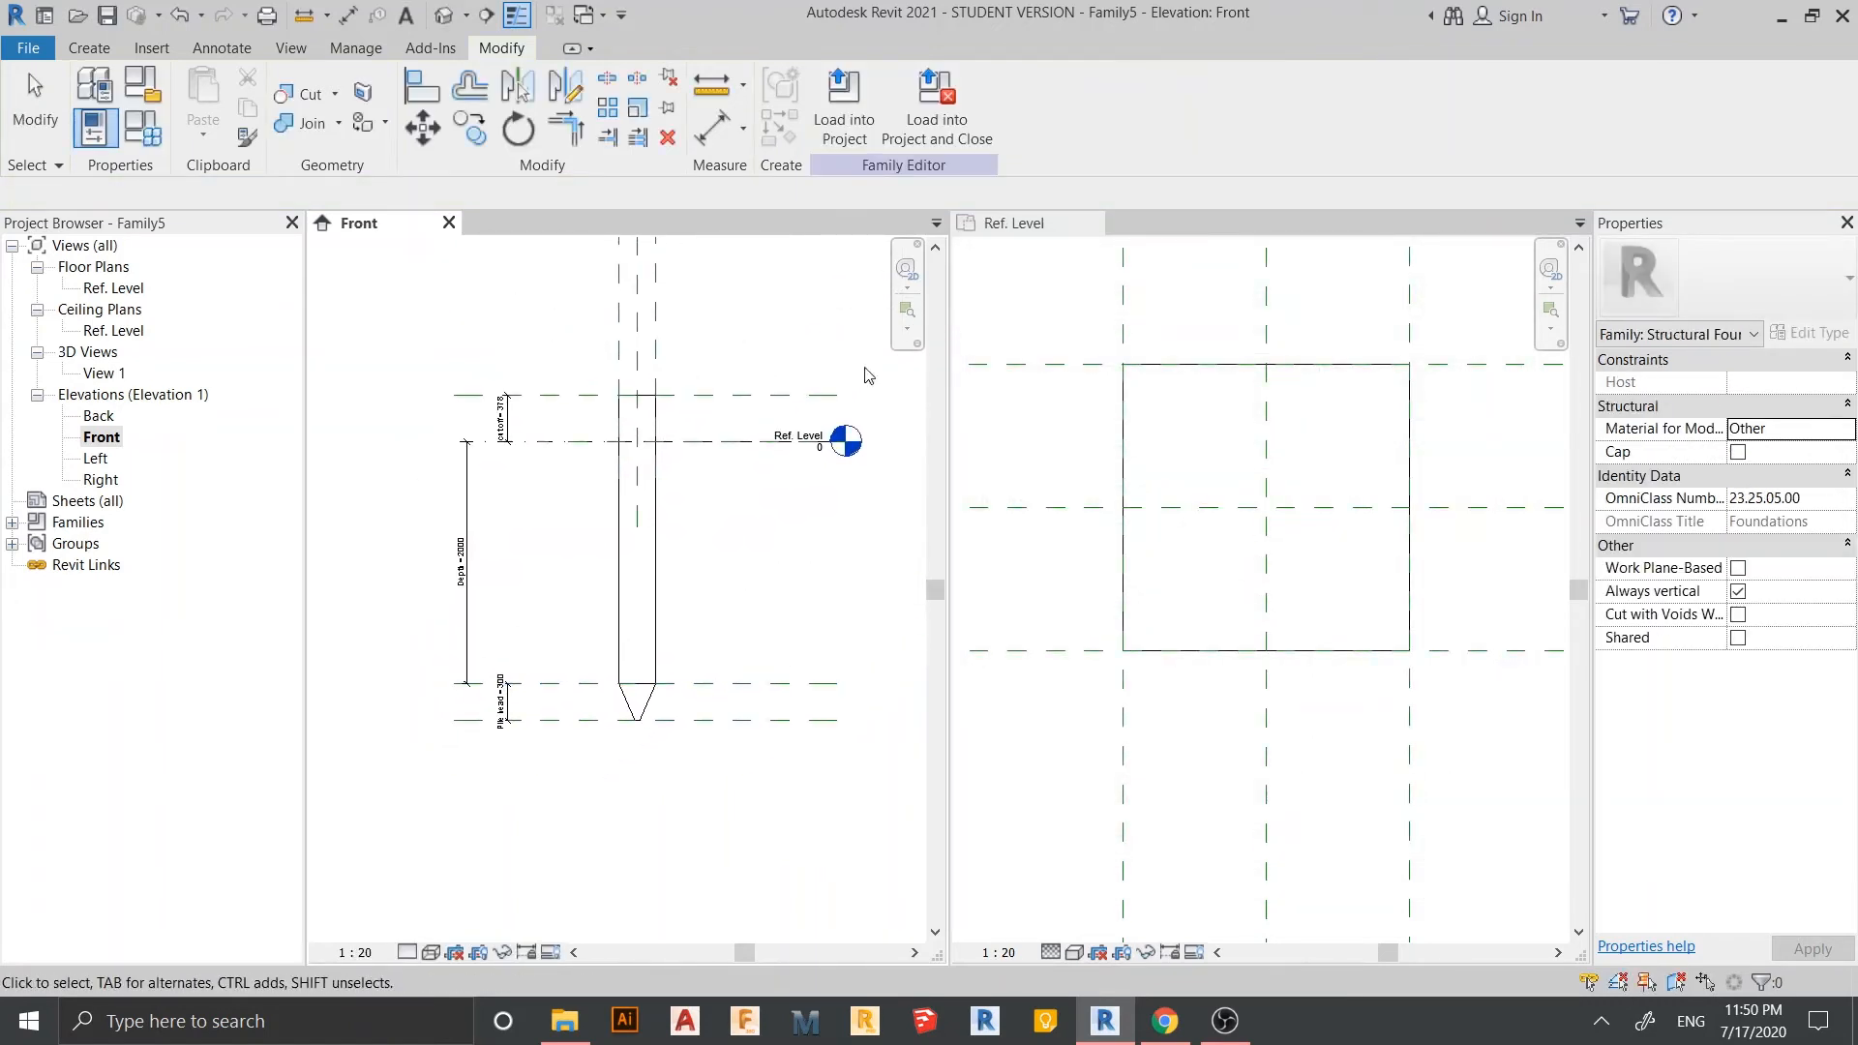
# - Close the Ref. Level plan view so only the Front elevation stays open
pyautogui.click(1091, 222)
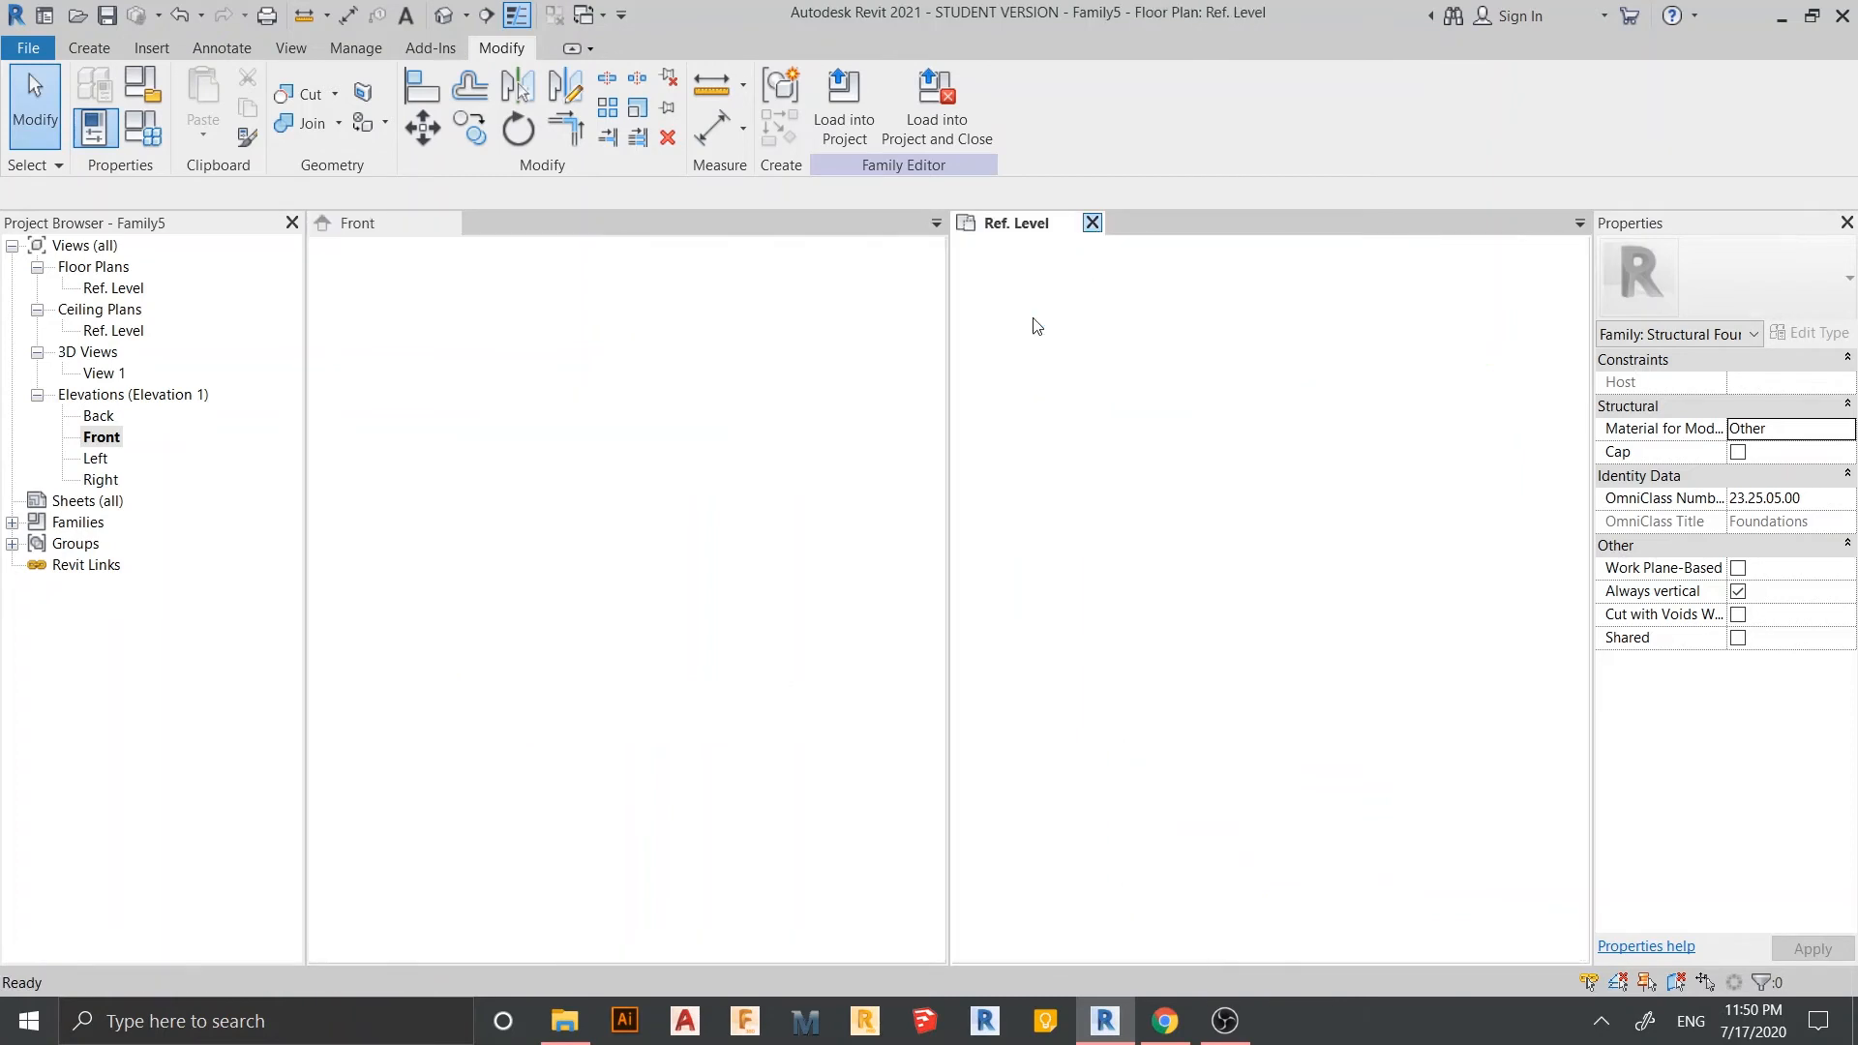
pyautogui.scroll(2, 1111, 462)
pyautogui.scroll(2, 1111, 462)
pyautogui.moveTo(1279, 562); pyautogui.dragTo(1214, 731, button='middle')
pyautogui.scroll(-2, 1224, 450)
pyautogui.scroll(-1, 1215, 732)
pyautogui.moveTo(1203, 847); pyautogui.dragTo(1236, 651, button='middle')
# - Set the Depth parameter to 5000 and the cut off parameter to 150 in the family types
pyautogui.click(151, 136)
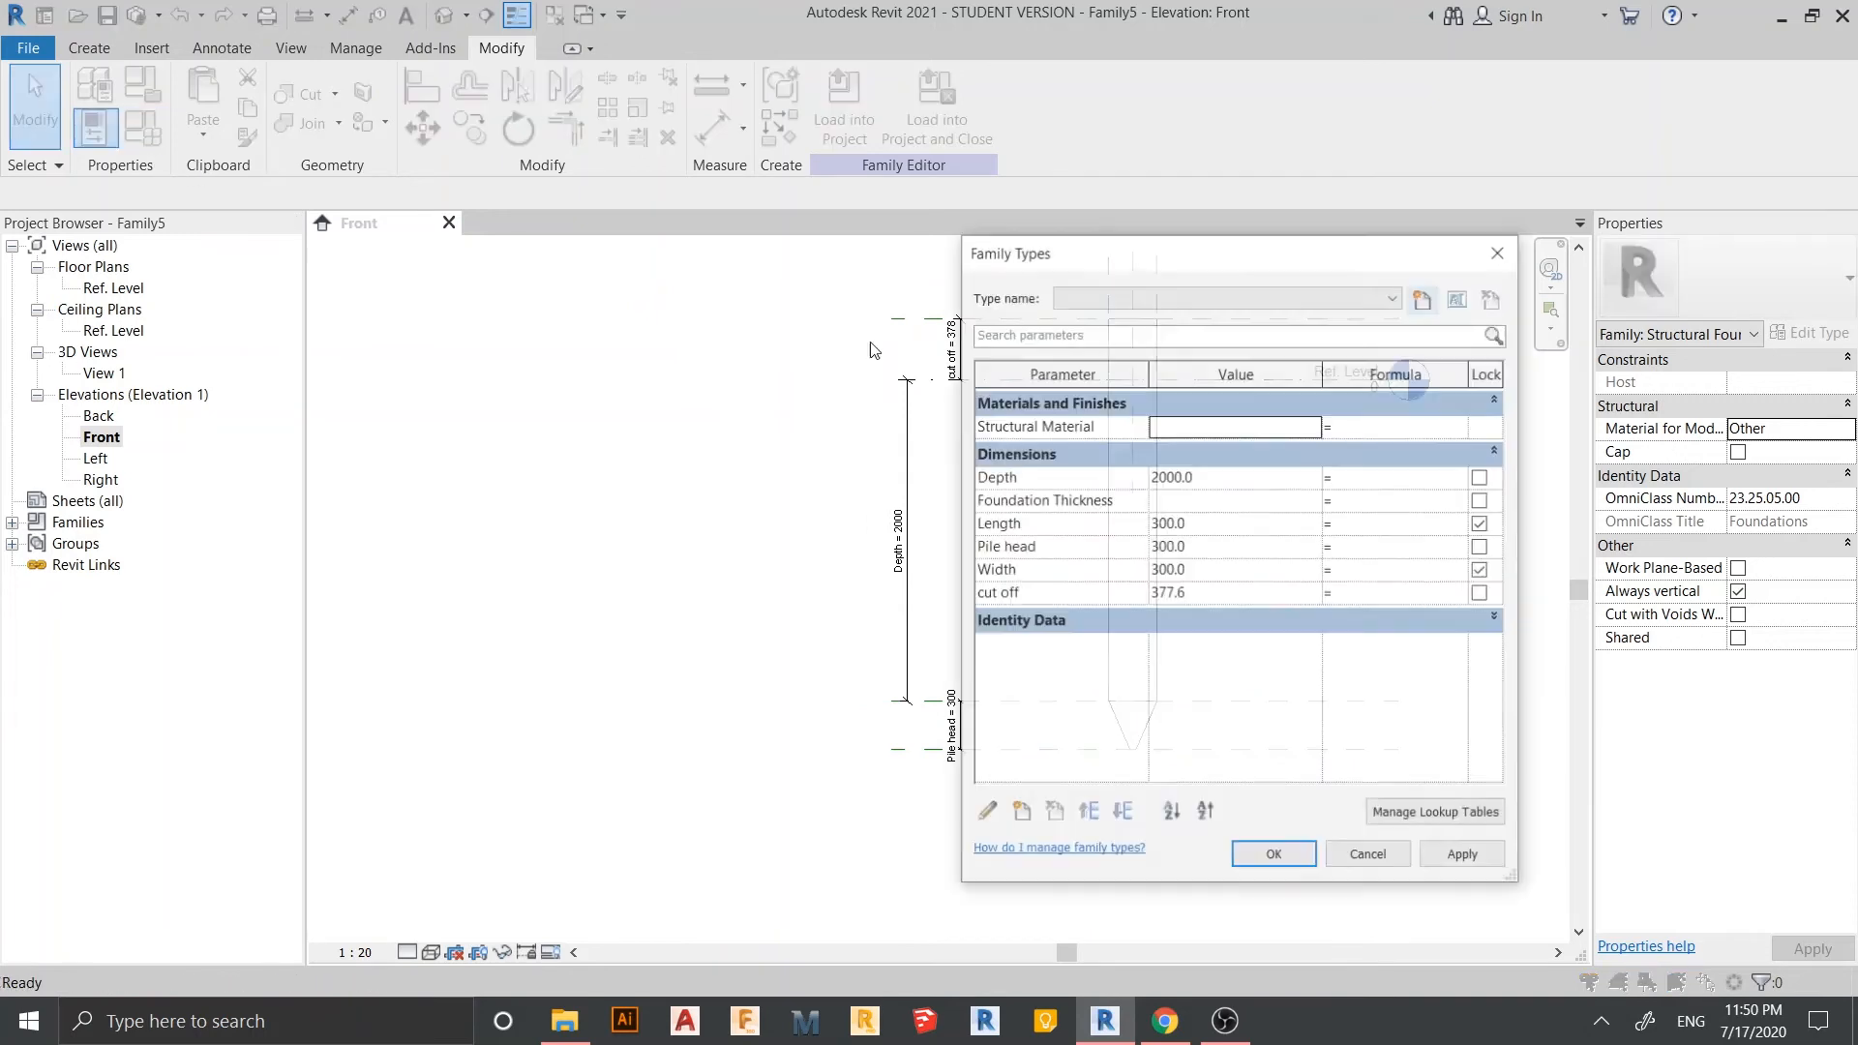
pyautogui.moveTo(1258, 258); pyautogui.dragTo(460, 223)
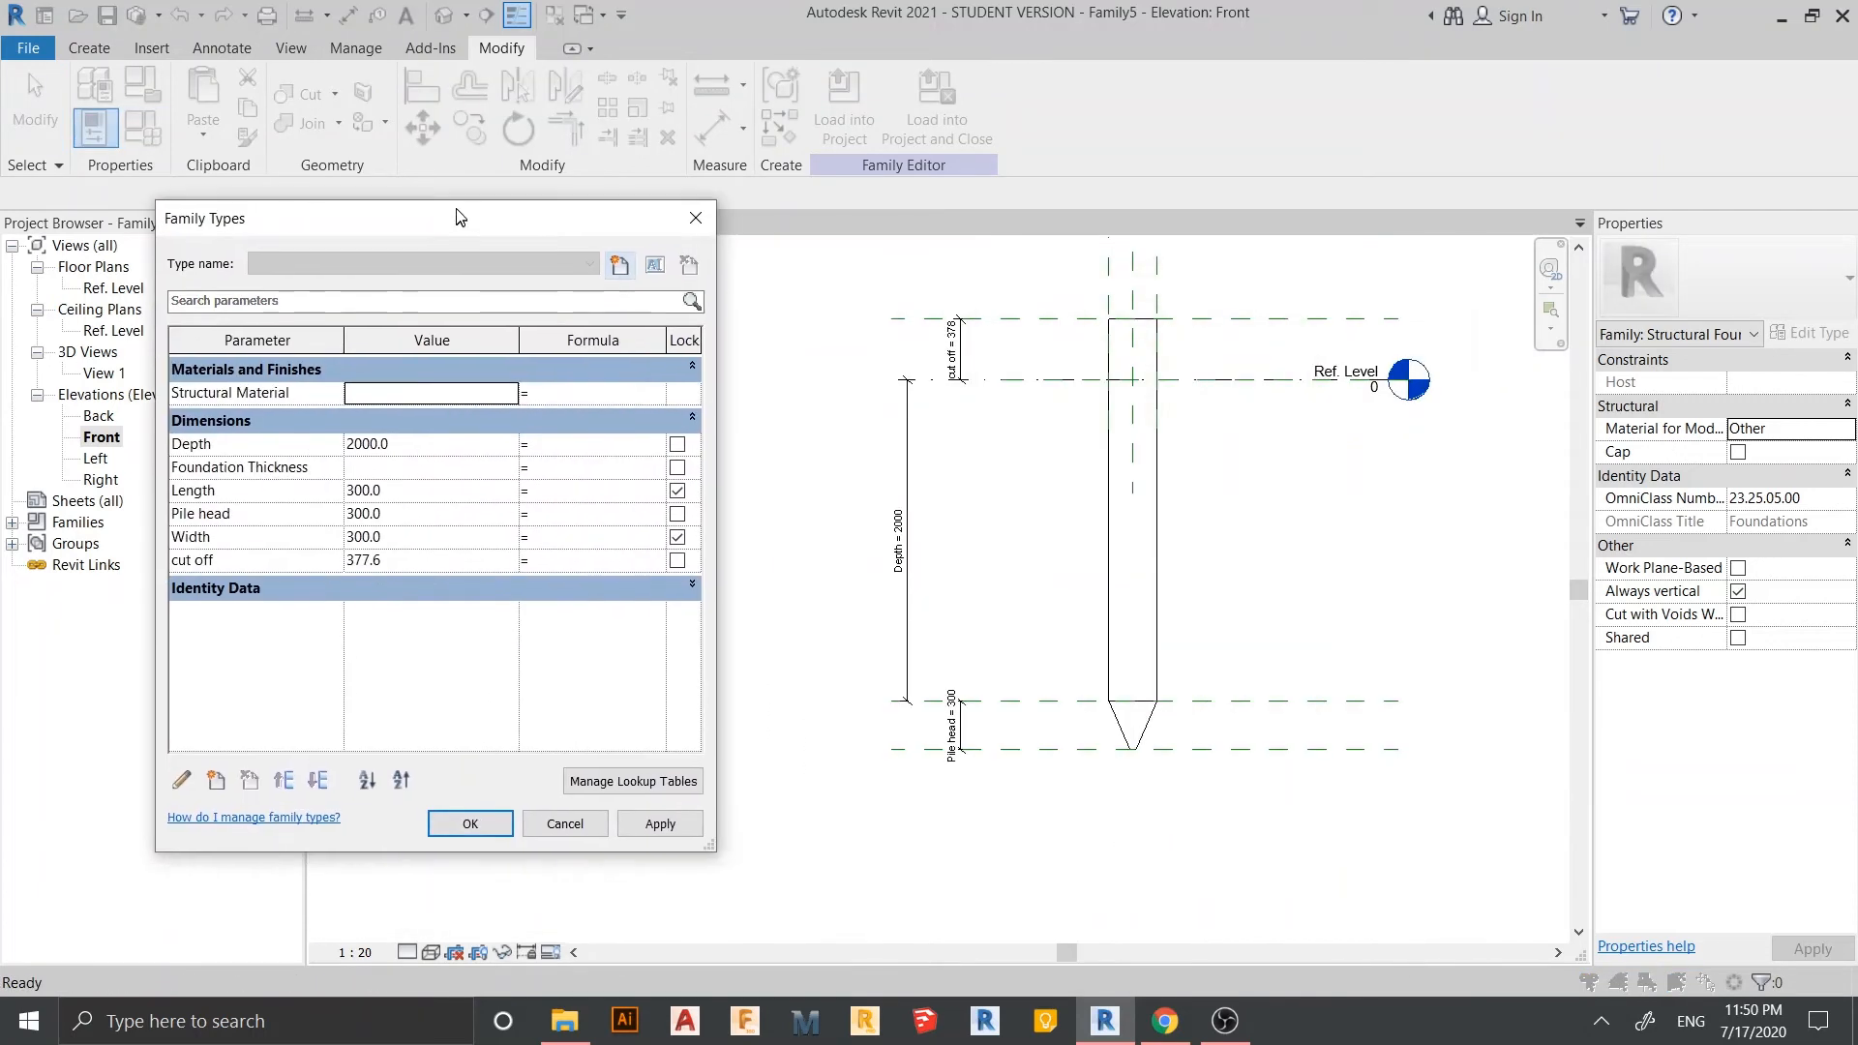
pyautogui.click(420, 441)
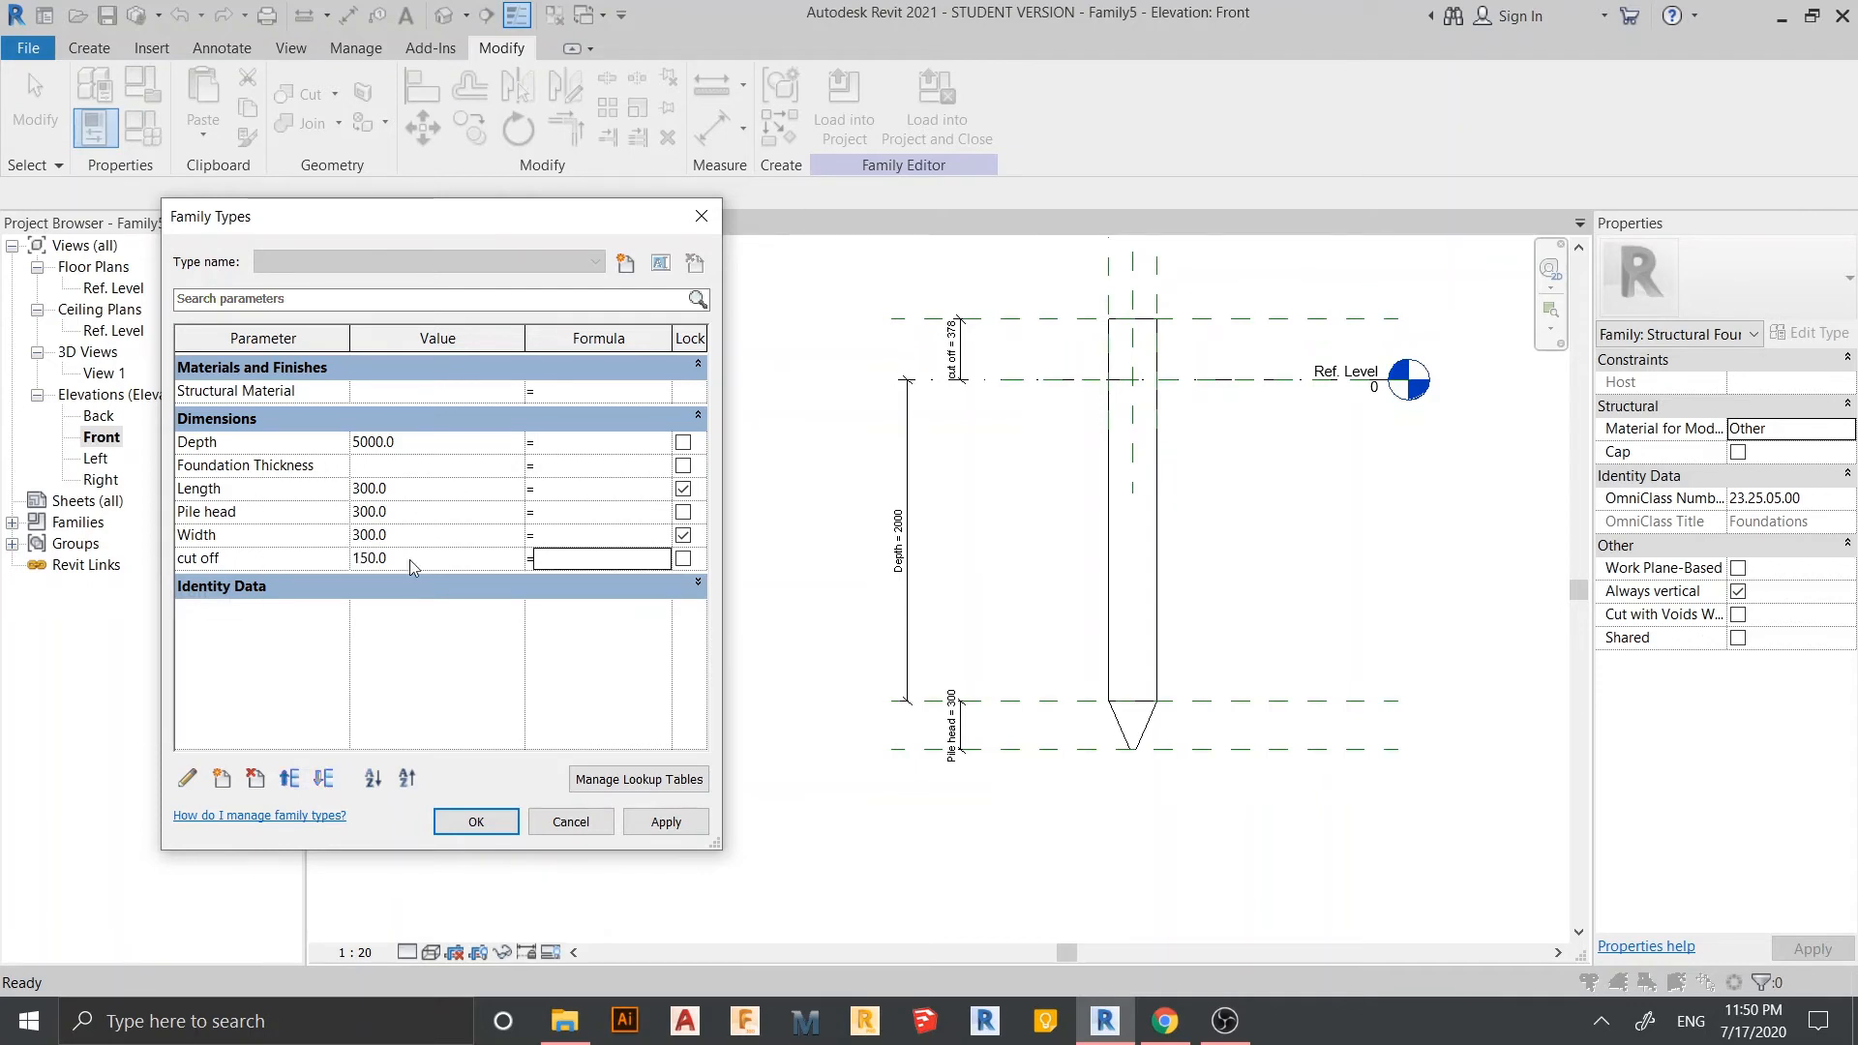
pyautogui.click(664, 822)
pyautogui.click(440, 837)
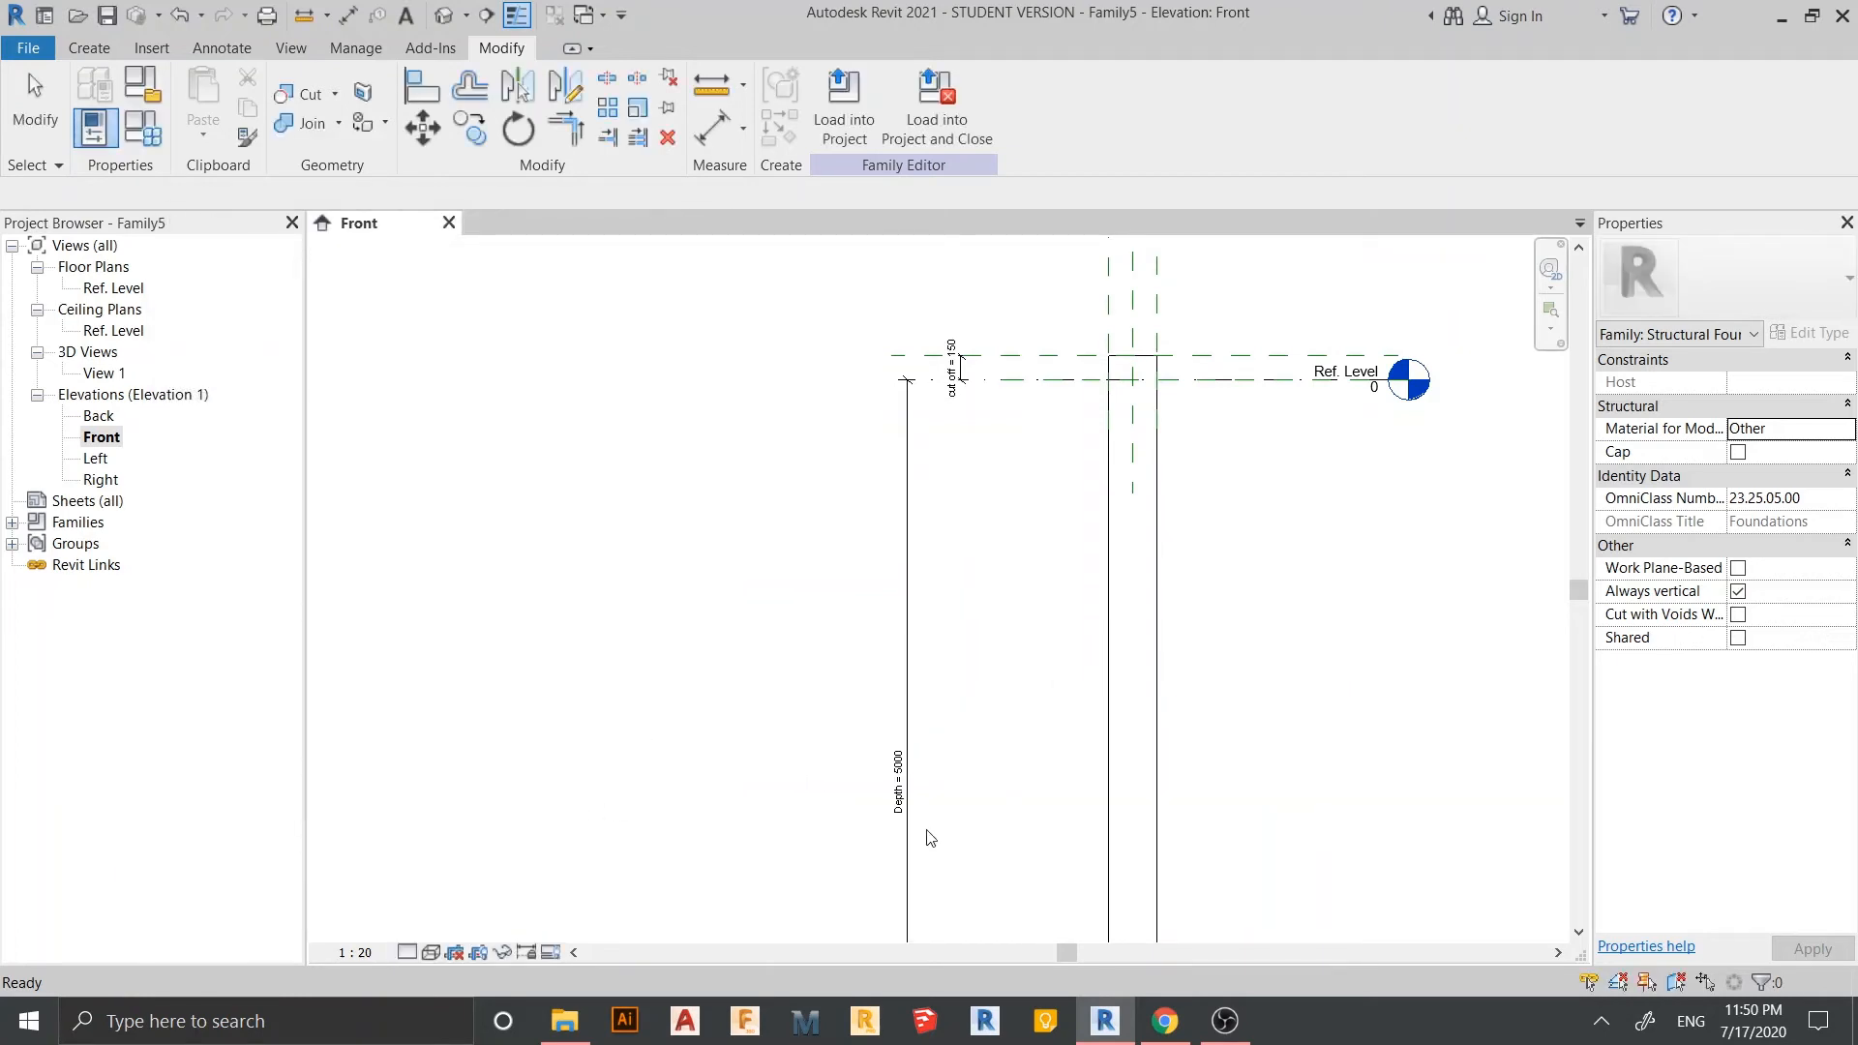
# - Examine the resized pile in the Front elevation, from the tapered head up to the cut off
pyautogui.scroll(-2, 929, 838)
pyautogui.moveTo(1088, 803); pyautogui.dragTo(958, 430, button='middle')
pyautogui.moveTo(789, 737); pyautogui.dragTo(760, 629, button='middle')
pyautogui.scroll(6, 752, 621)
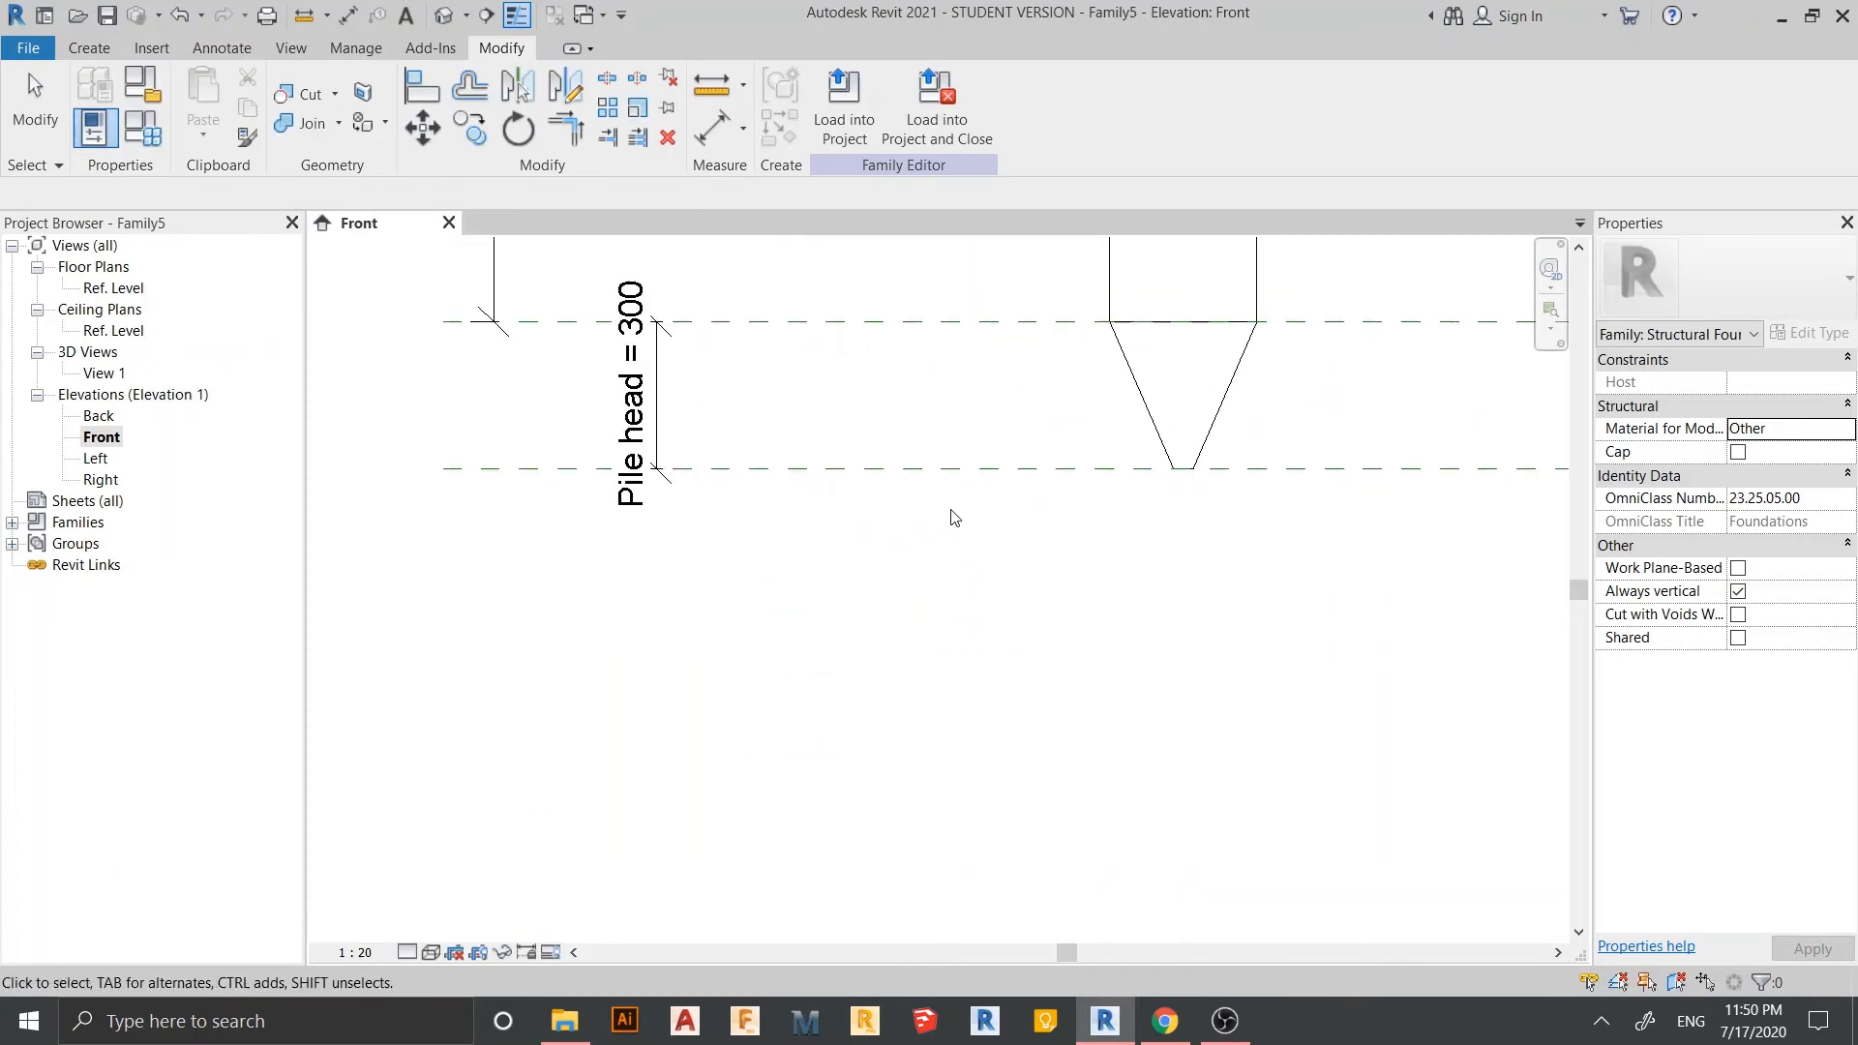
pyautogui.moveTo(947, 484); pyautogui.dragTo(951, 894, button='middle')
pyautogui.scroll(-3, 899, 600)
pyautogui.moveTo(894, 242); pyautogui.dragTo(779, 934, button='middle')
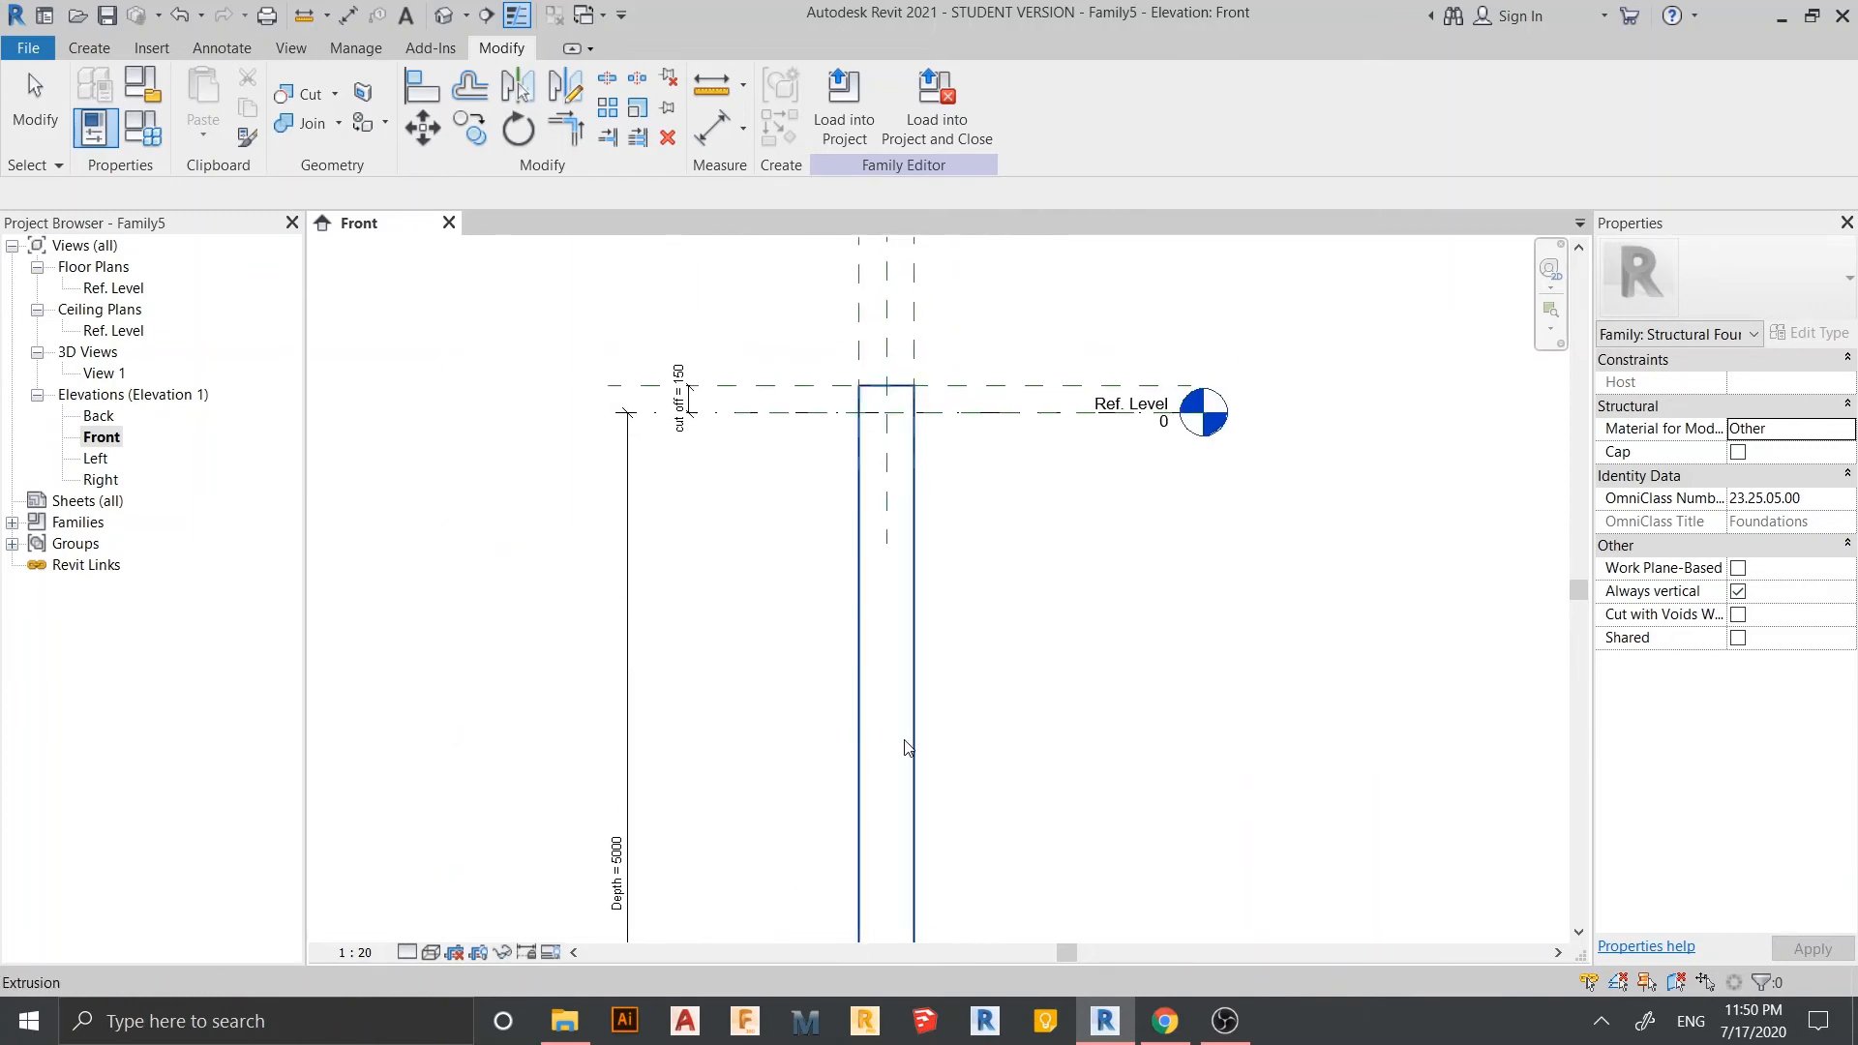
pyautogui.scroll(-2, 909, 751)
pyautogui.moveTo(944, 769); pyautogui.dragTo(925, 717, button='middle')
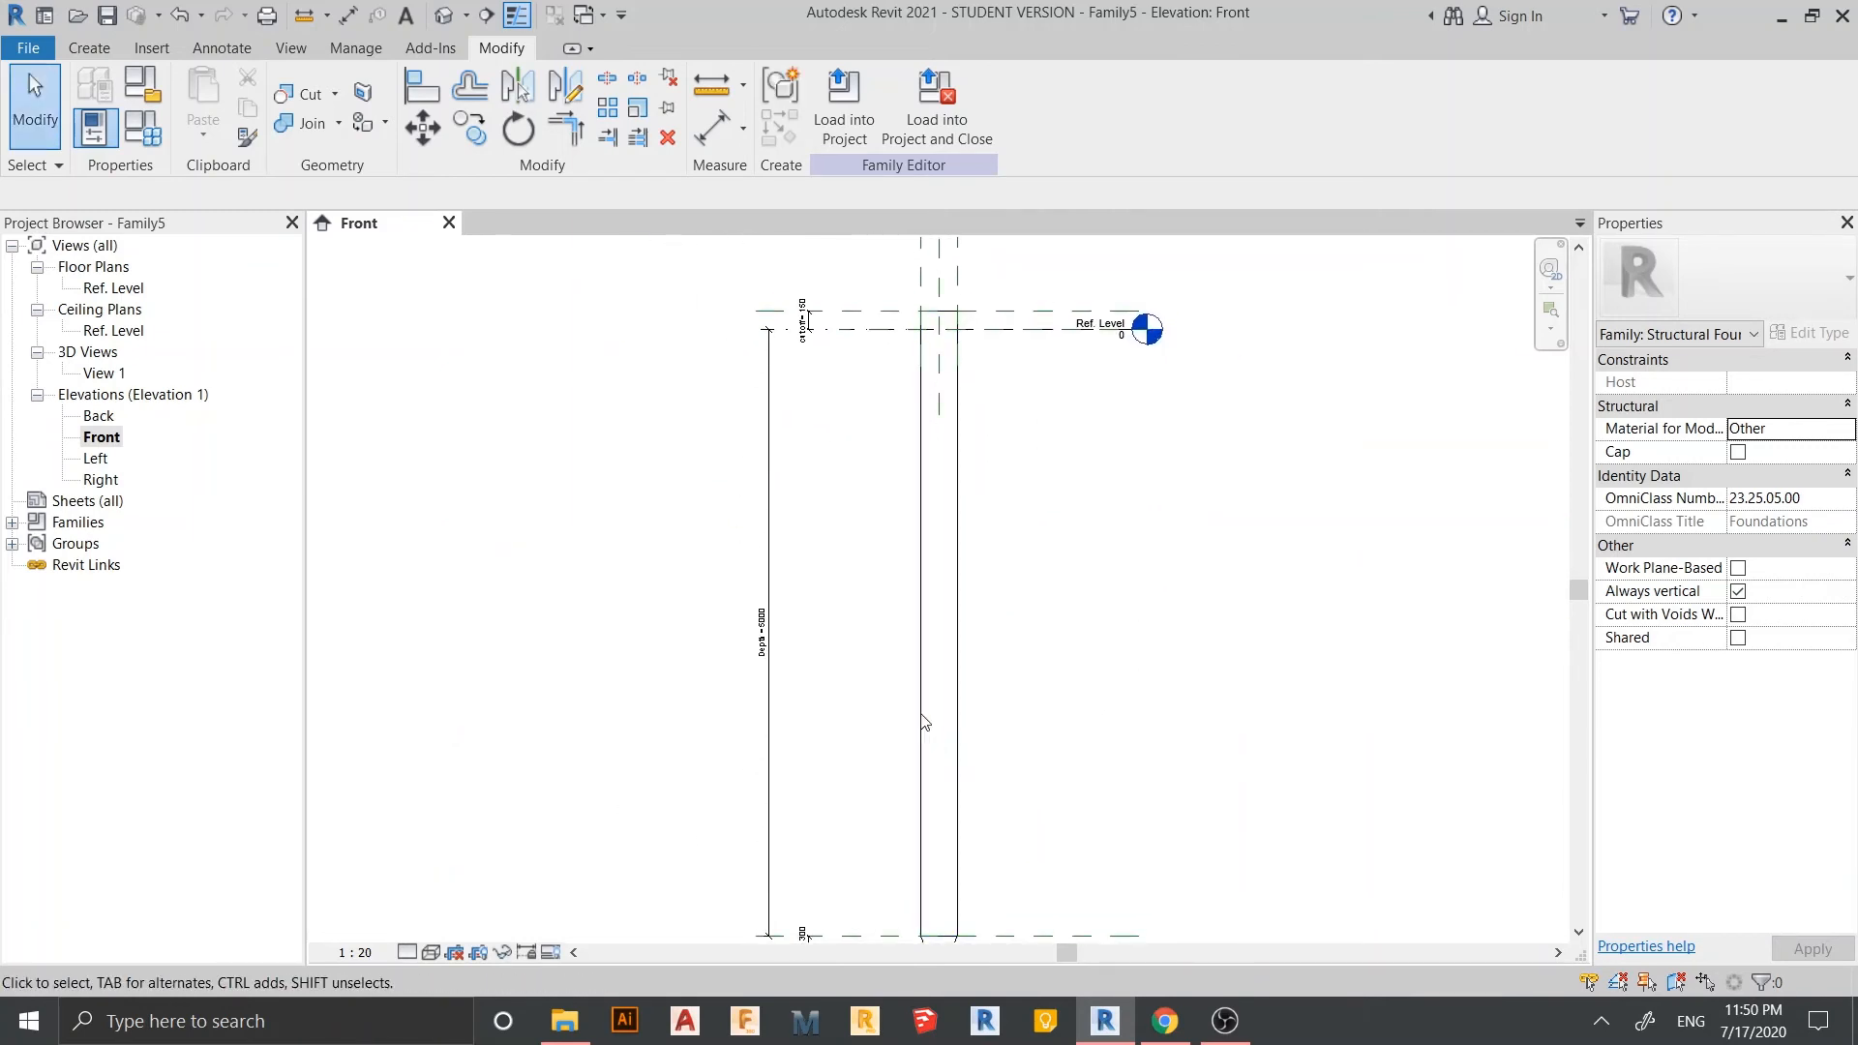
pyautogui.scroll(2, 778, 446)
pyautogui.scroll(-3, 1016, 635)
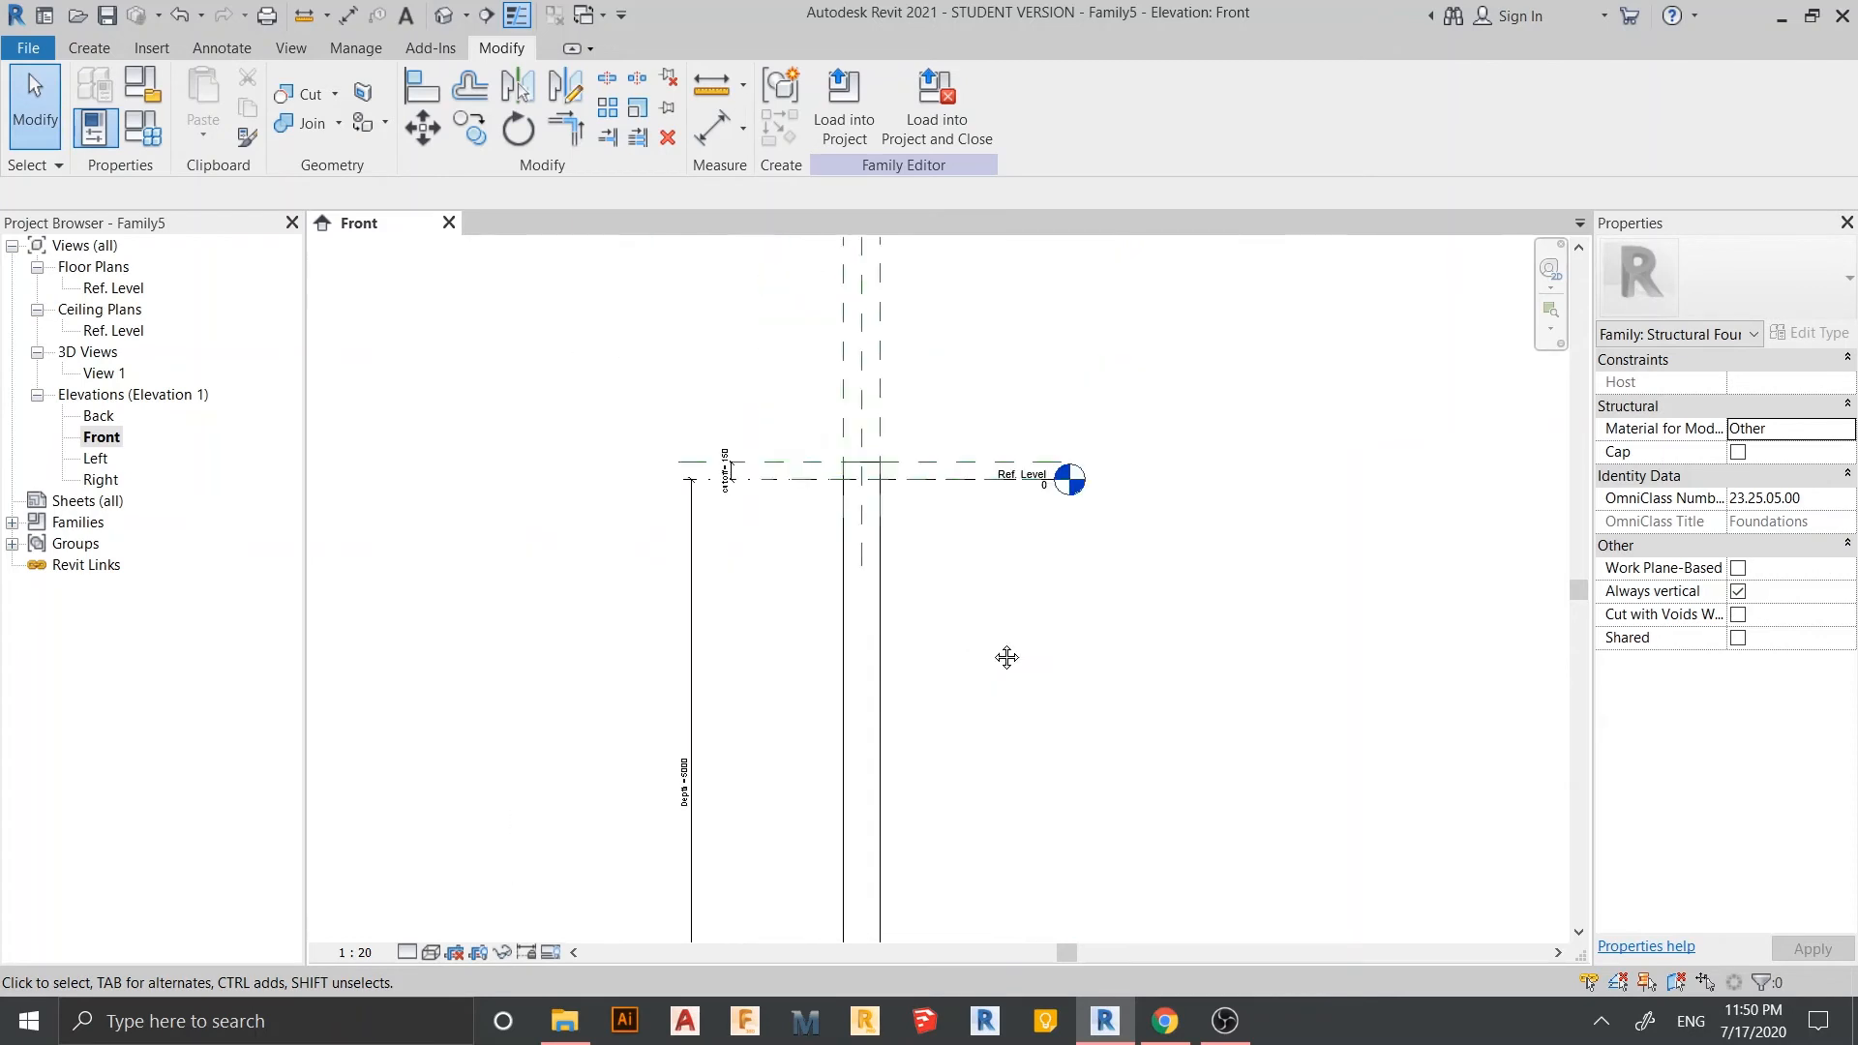
pyautogui.moveTo(1007, 655); pyautogui.dragTo(1014, 541, button='middle')
pyautogui.scroll(-2, 1007, 647)
pyautogui.moveTo(1045, 743); pyautogui.dragTo(1095, 716, button='middle')
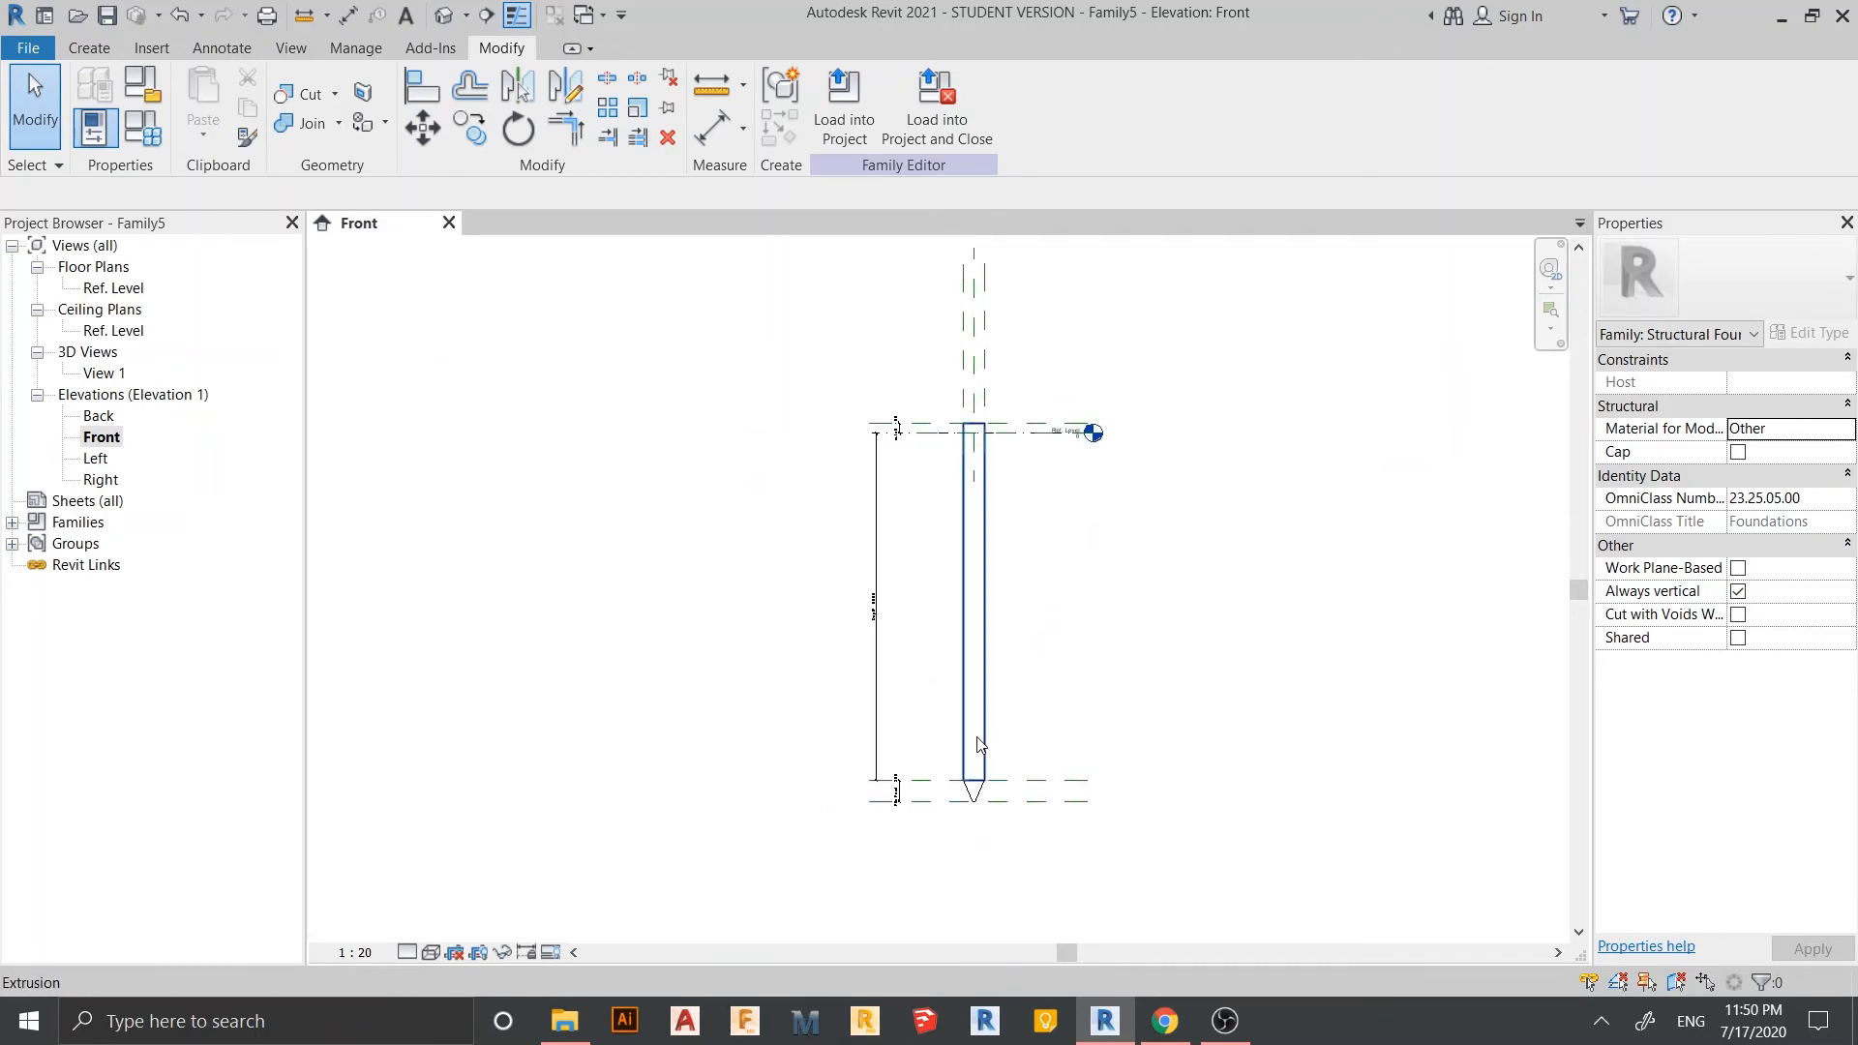
# - Associate the pile extrusion's material with a new material type parameter named Pile cad
pyautogui.click(979, 745)
pyautogui.scroll(2, 1215, 680)
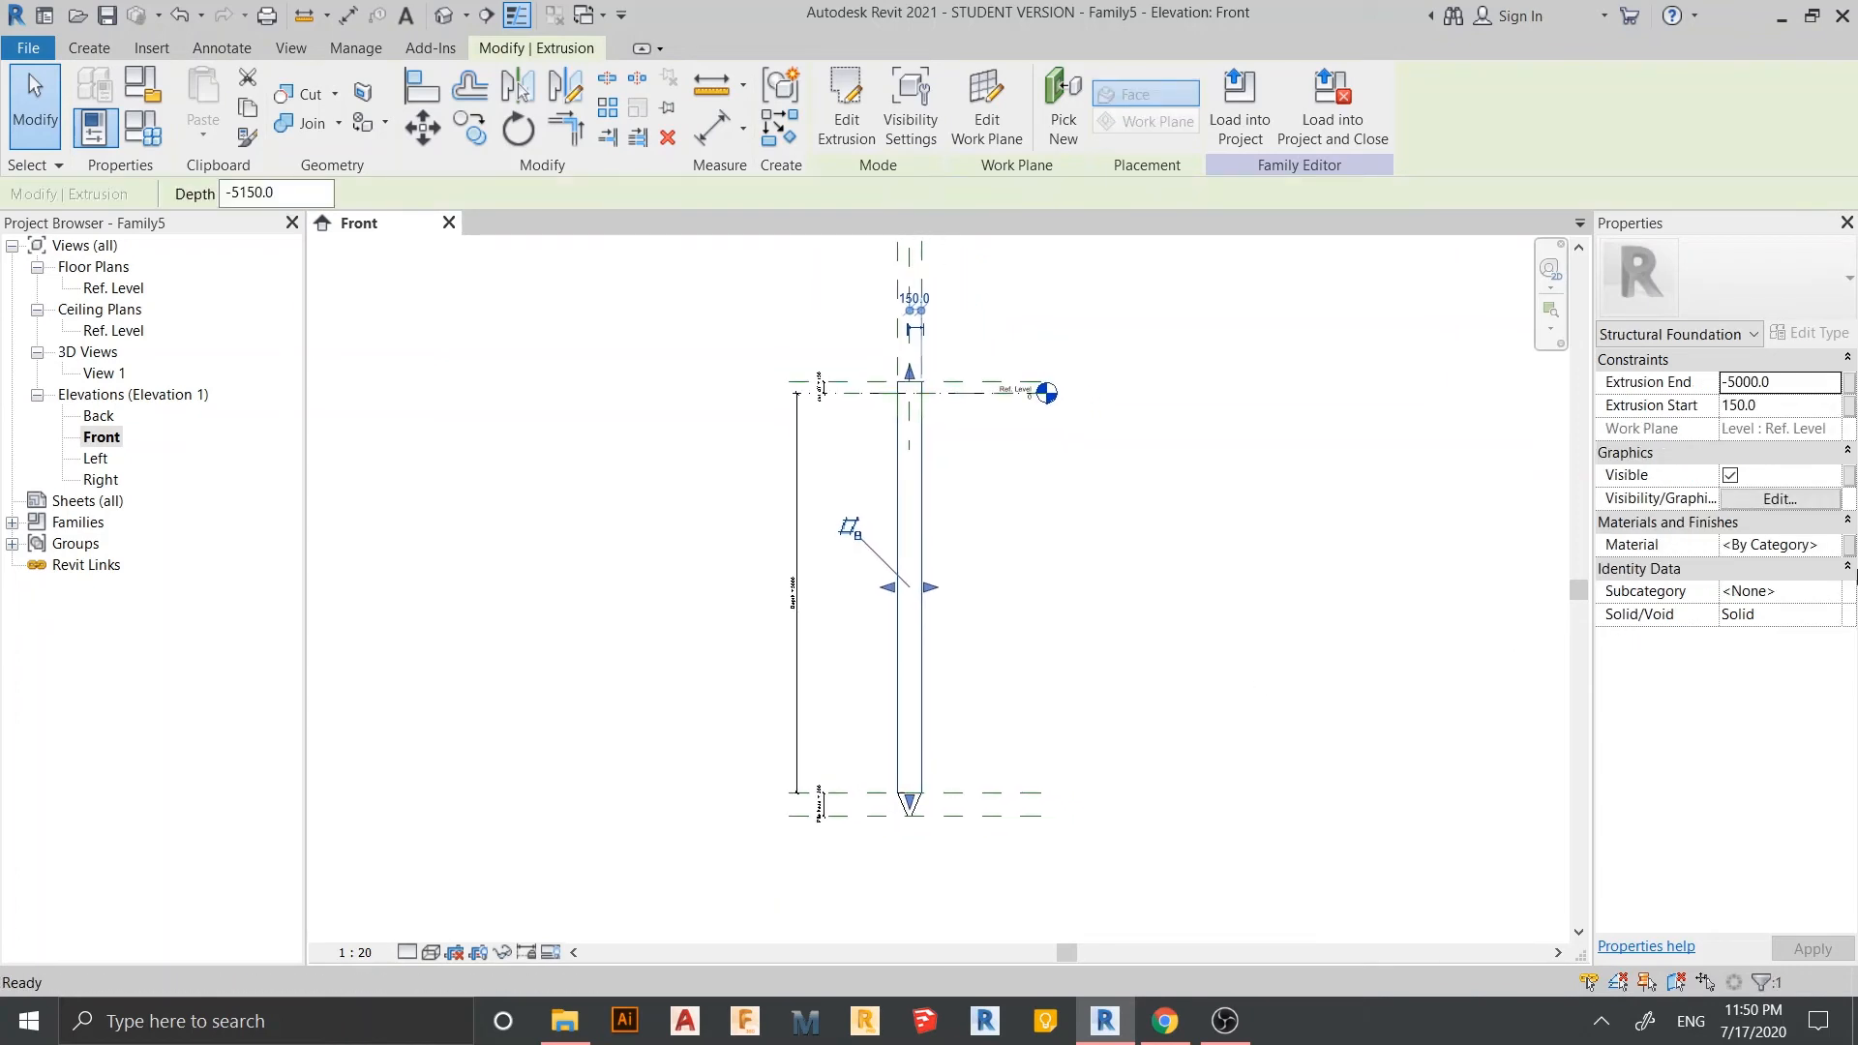
pyautogui.click(1848, 547)
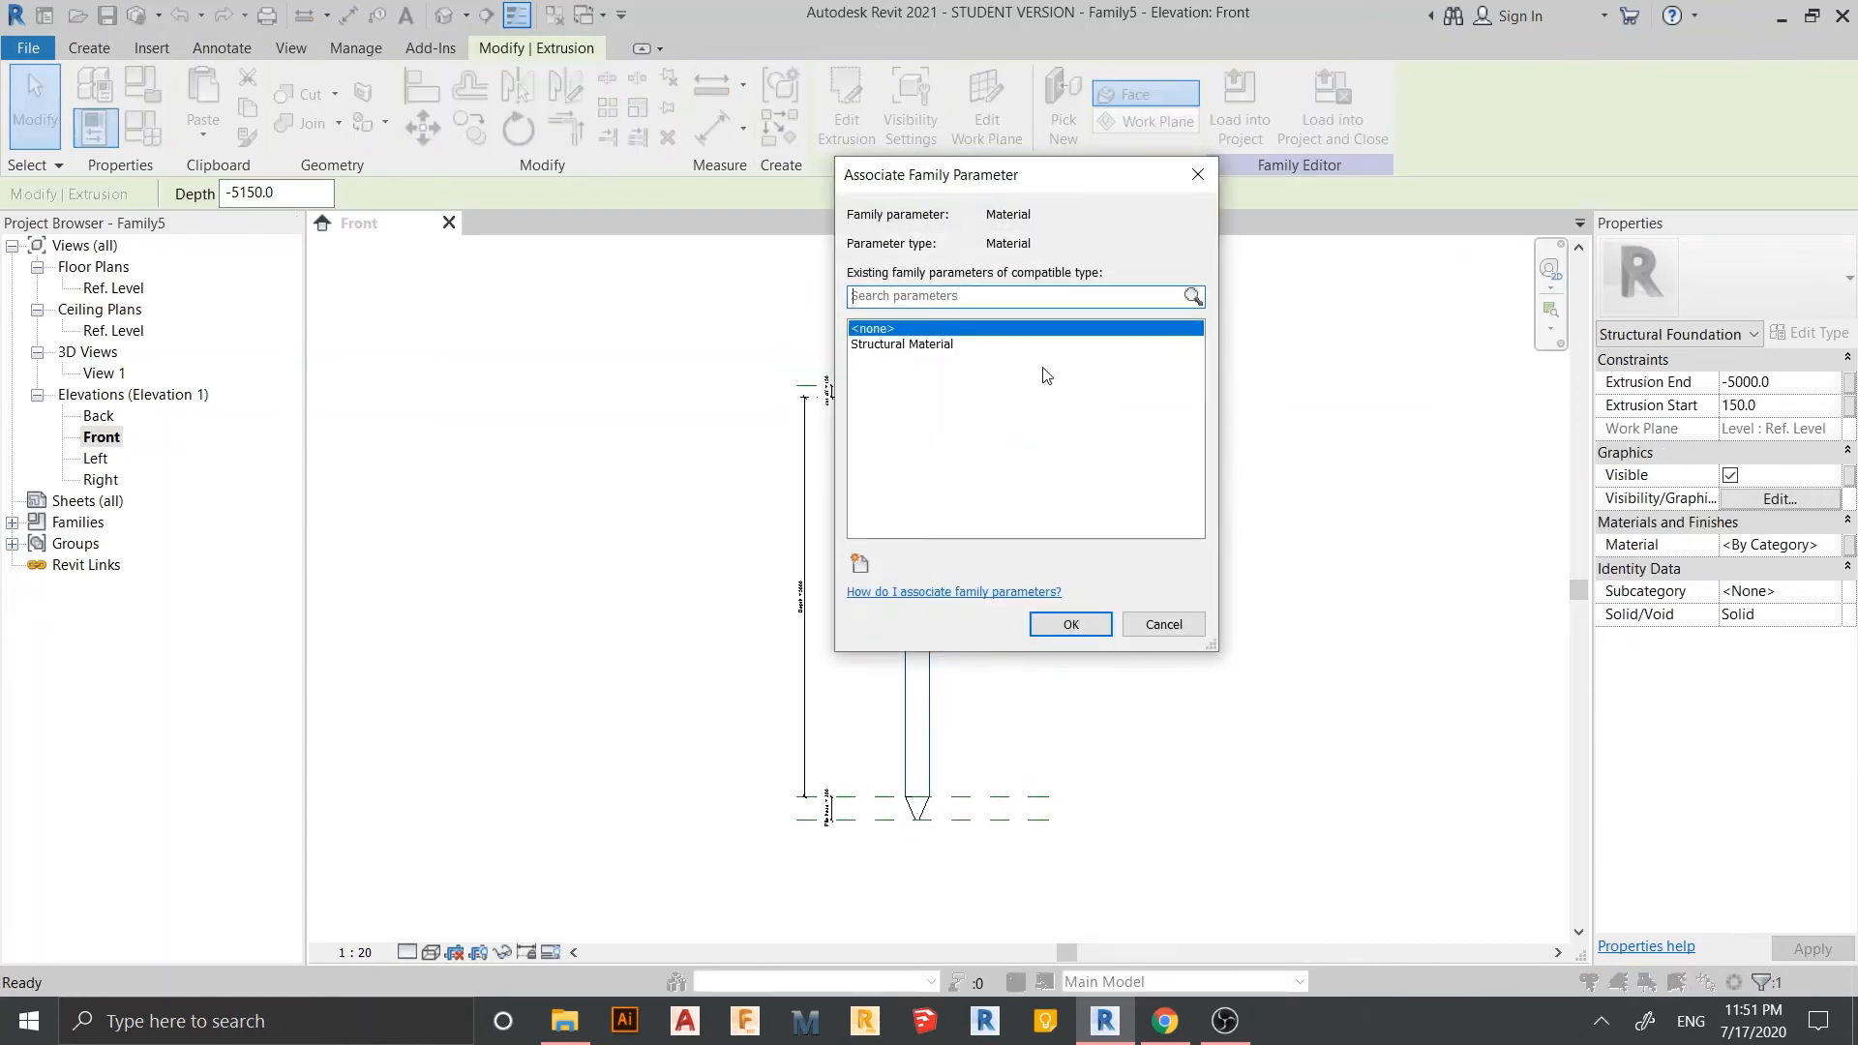
pyautogui.click(859, 563)
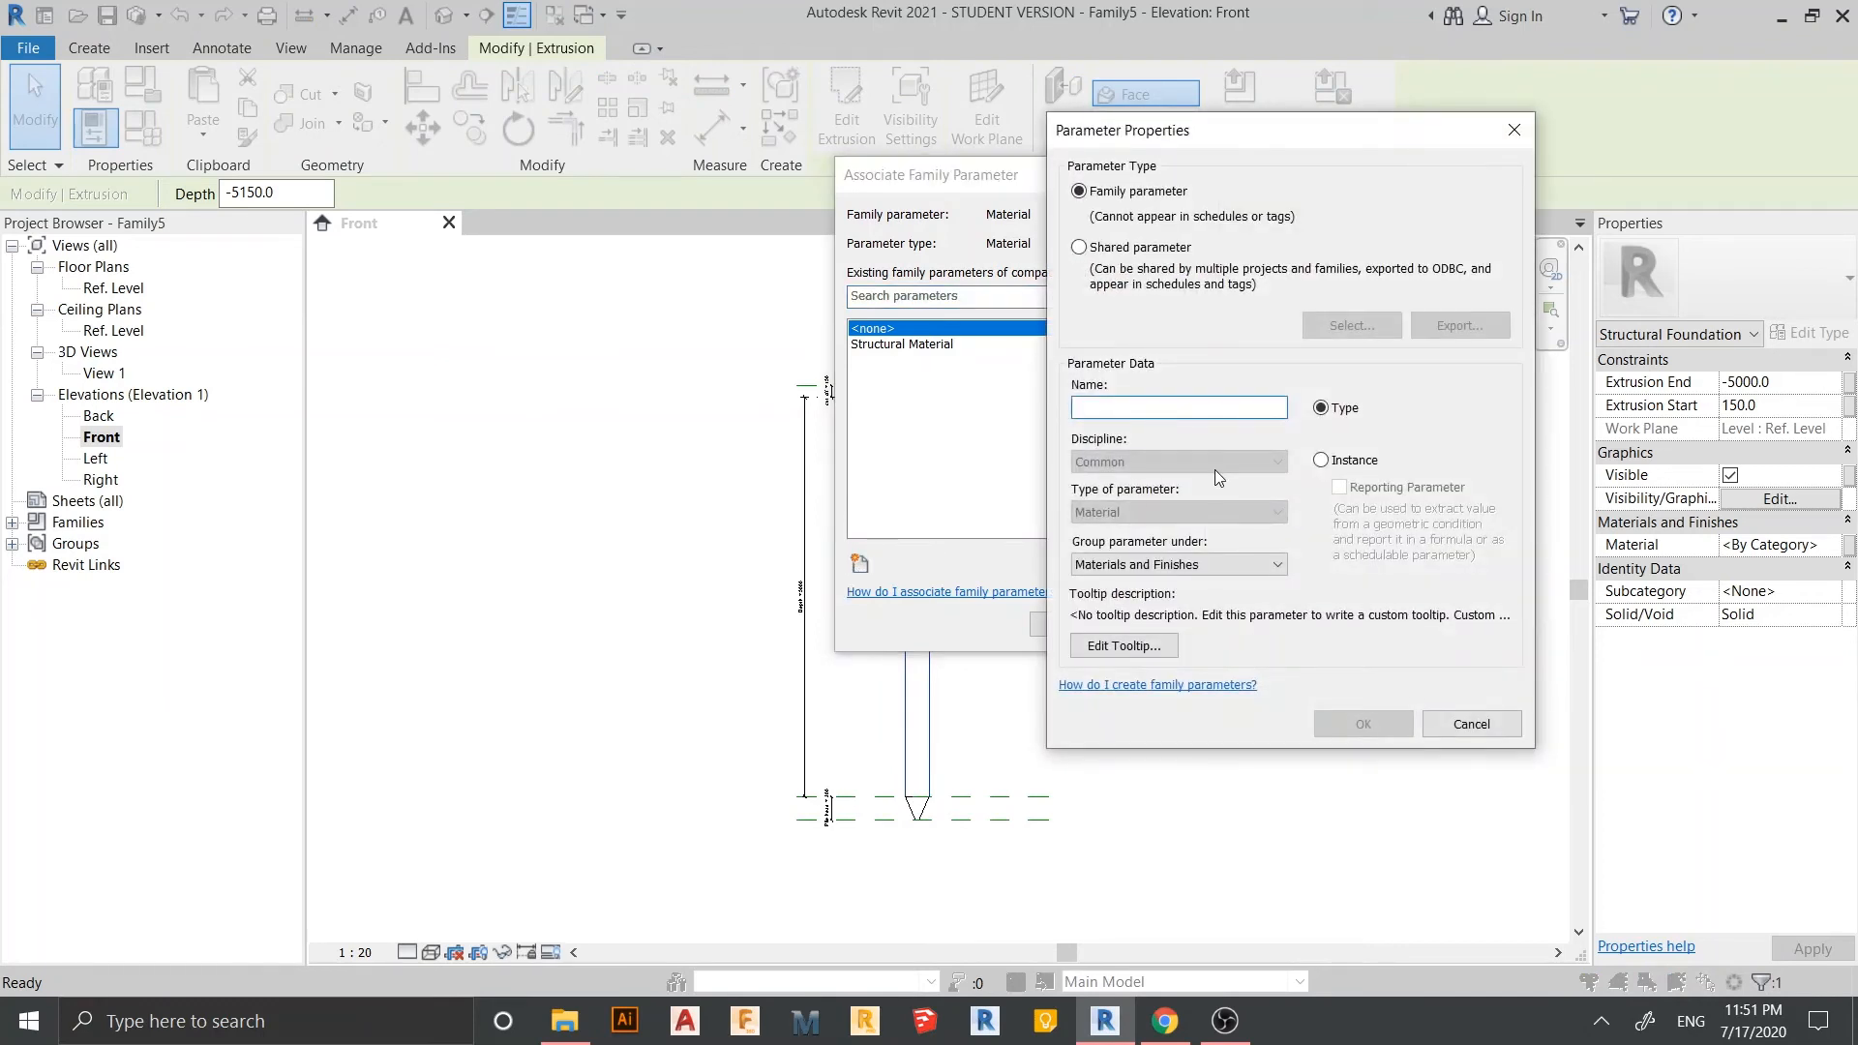
pyautogui.write('Pile ')
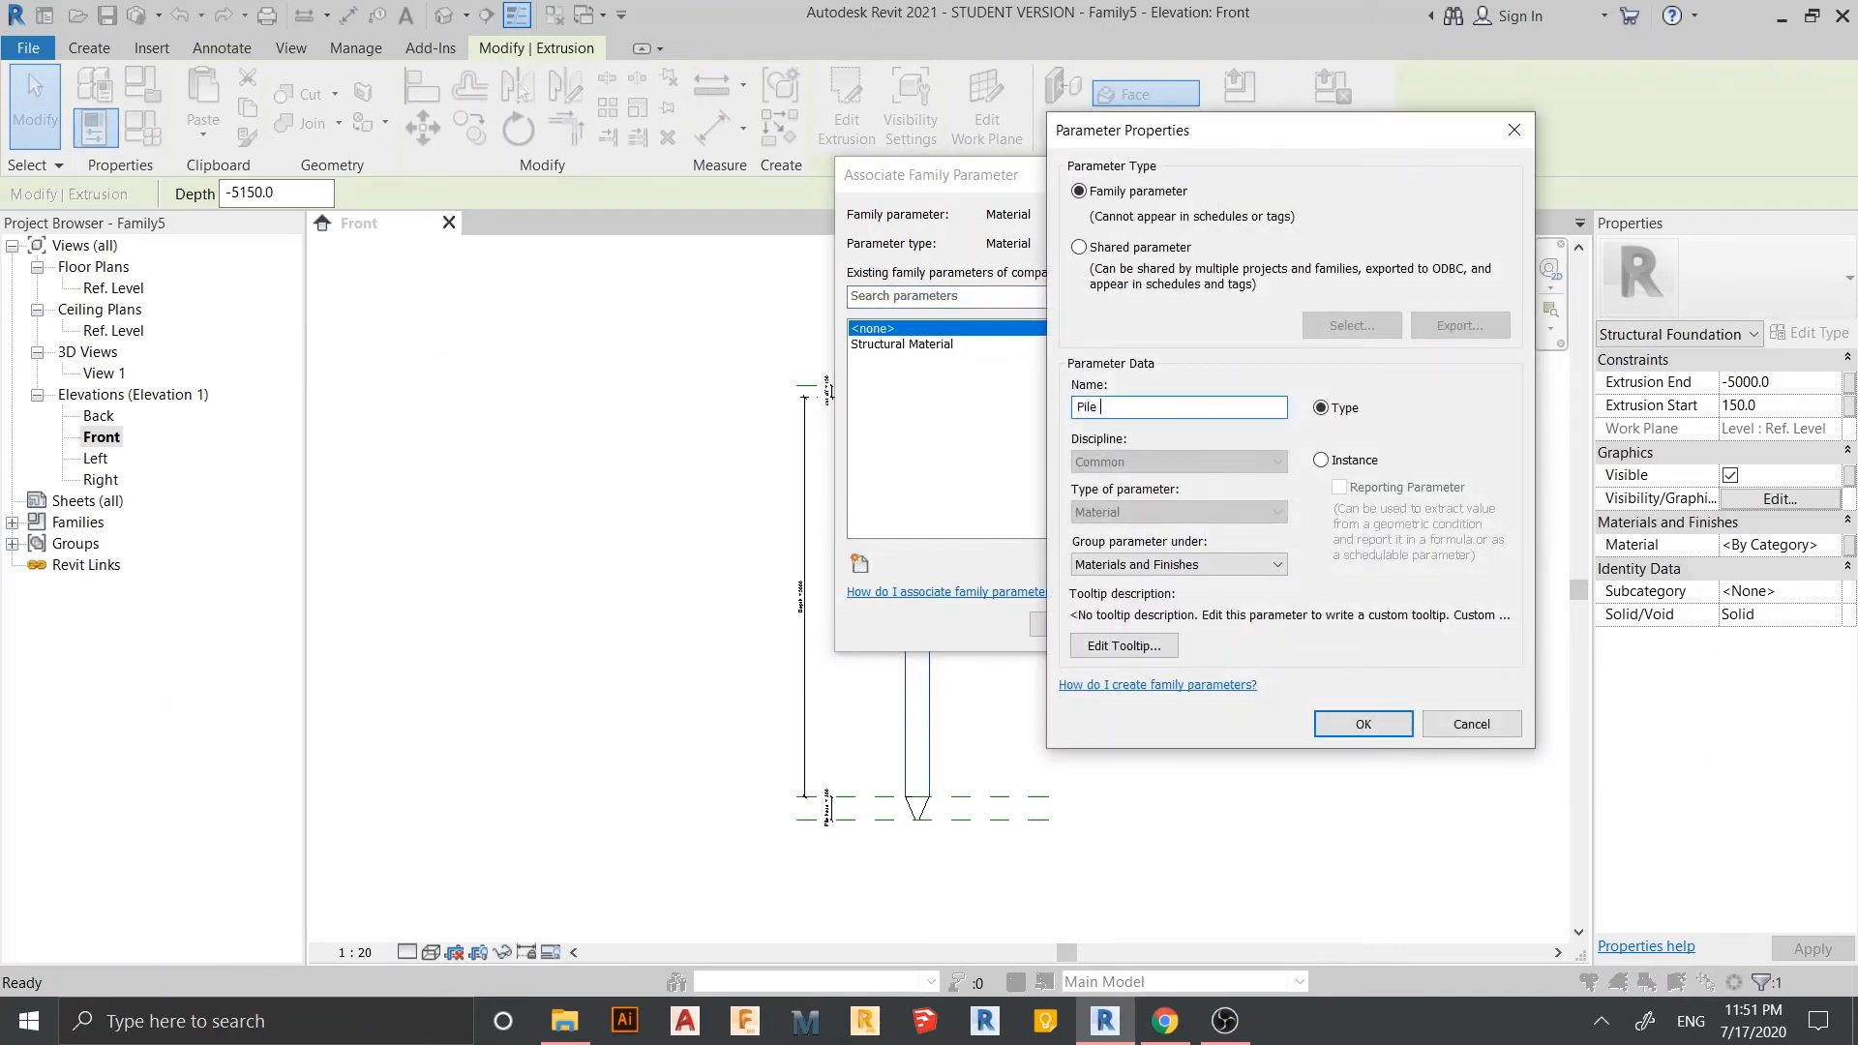
pyautogui.write('cad')
pyautogui.press('Return')
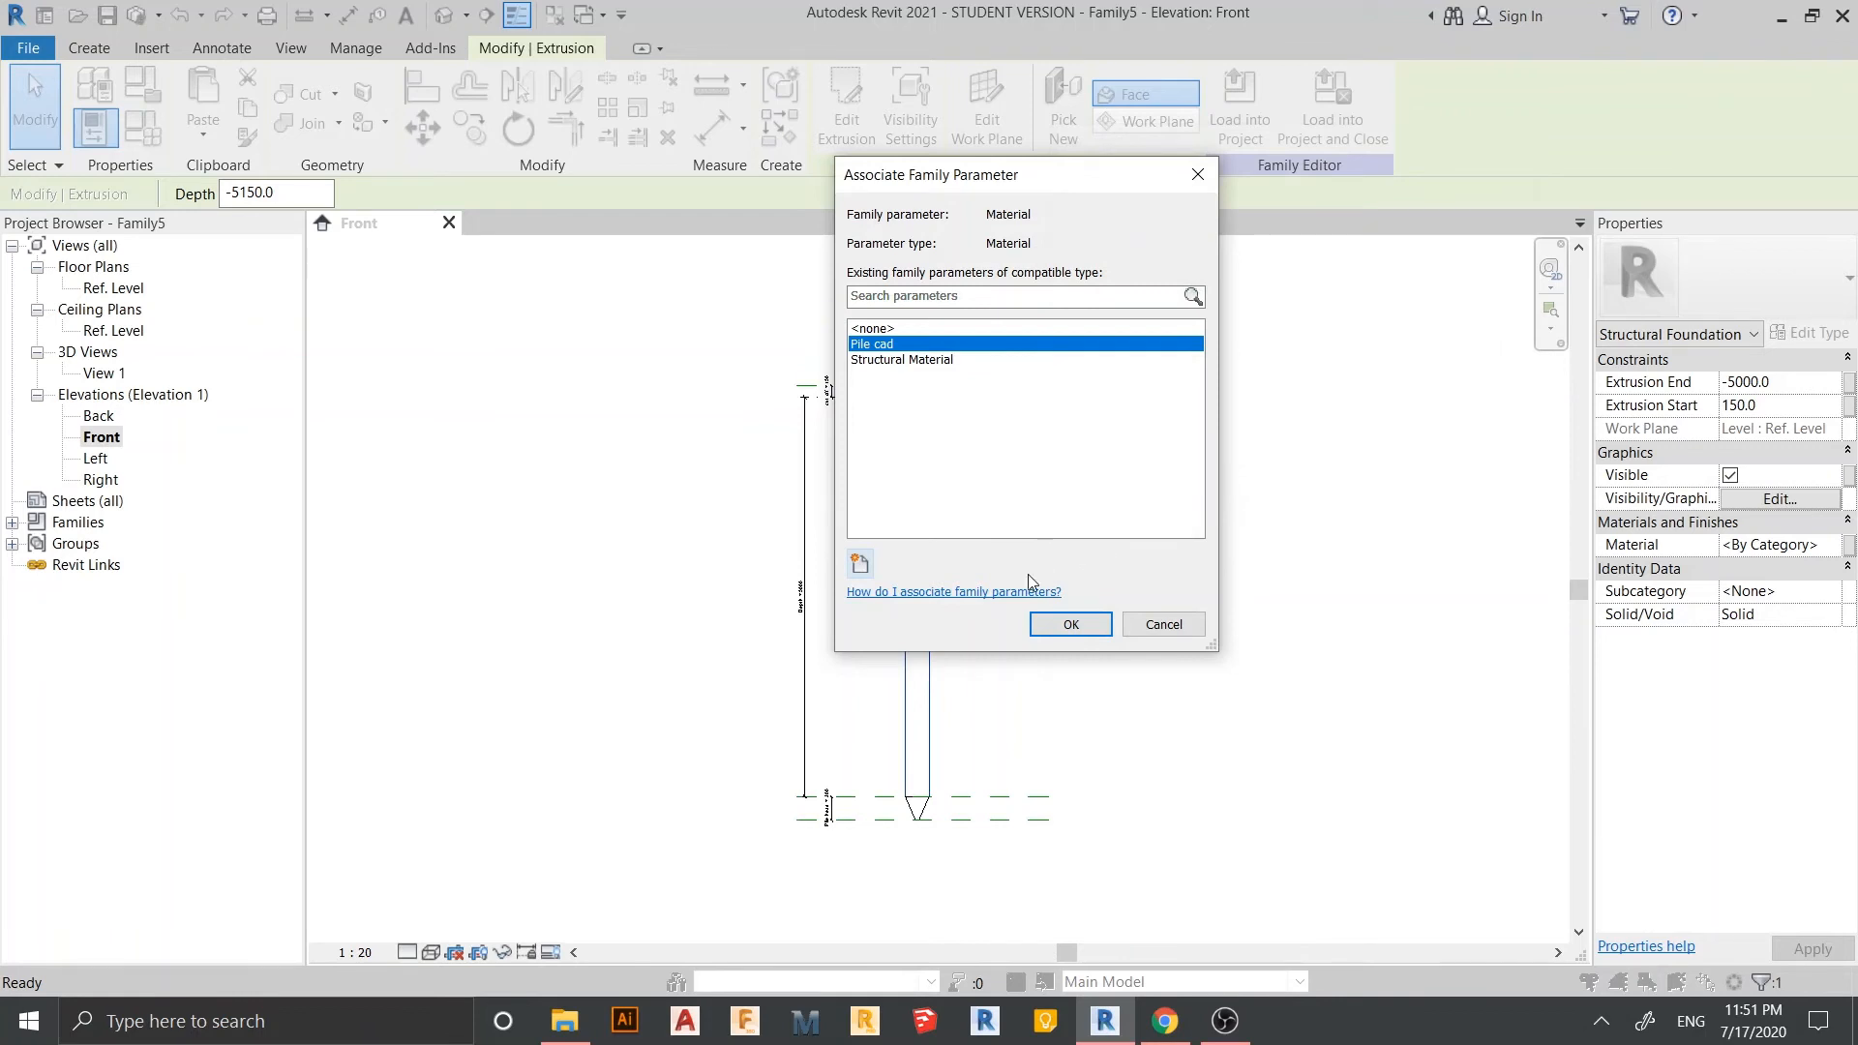
pyautogui.click(1071, 624)
# - Rename the Pile cad material parameter to Pile cape in the family types
pyautogui.click(137, 142)
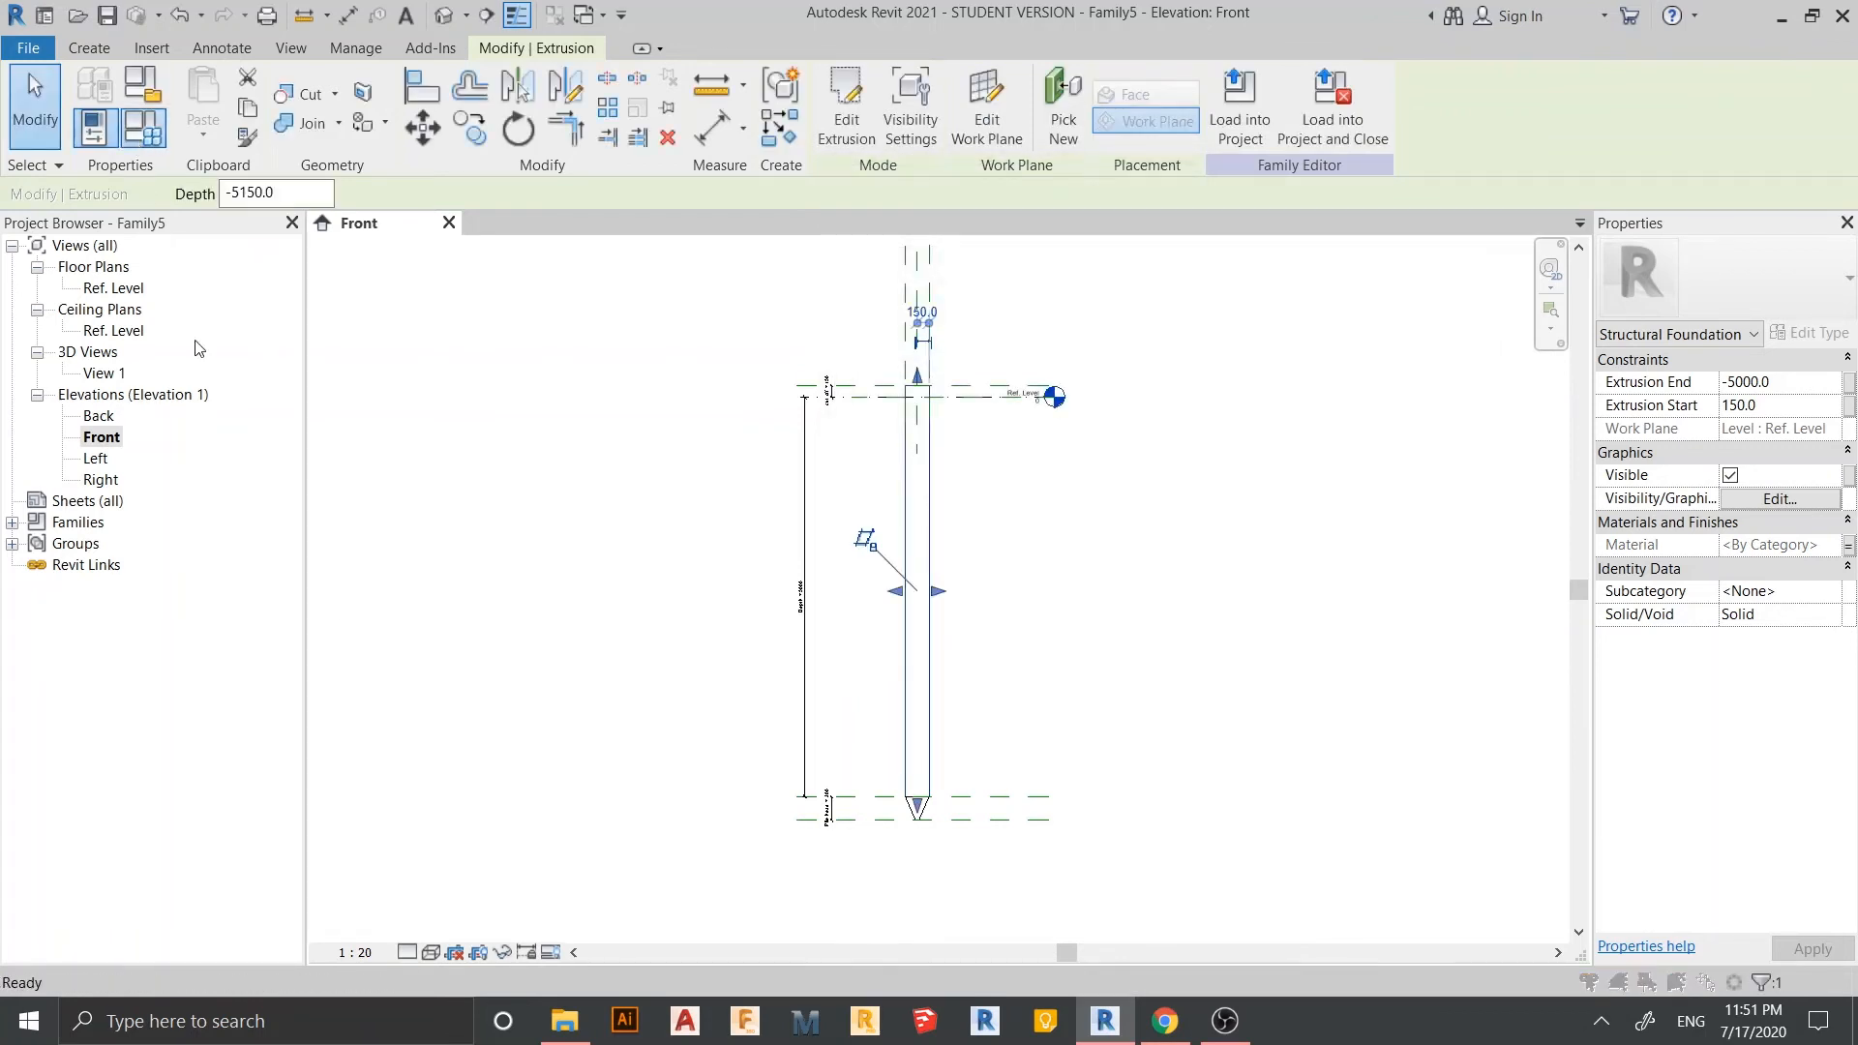
pyautogui.click(211, 392)
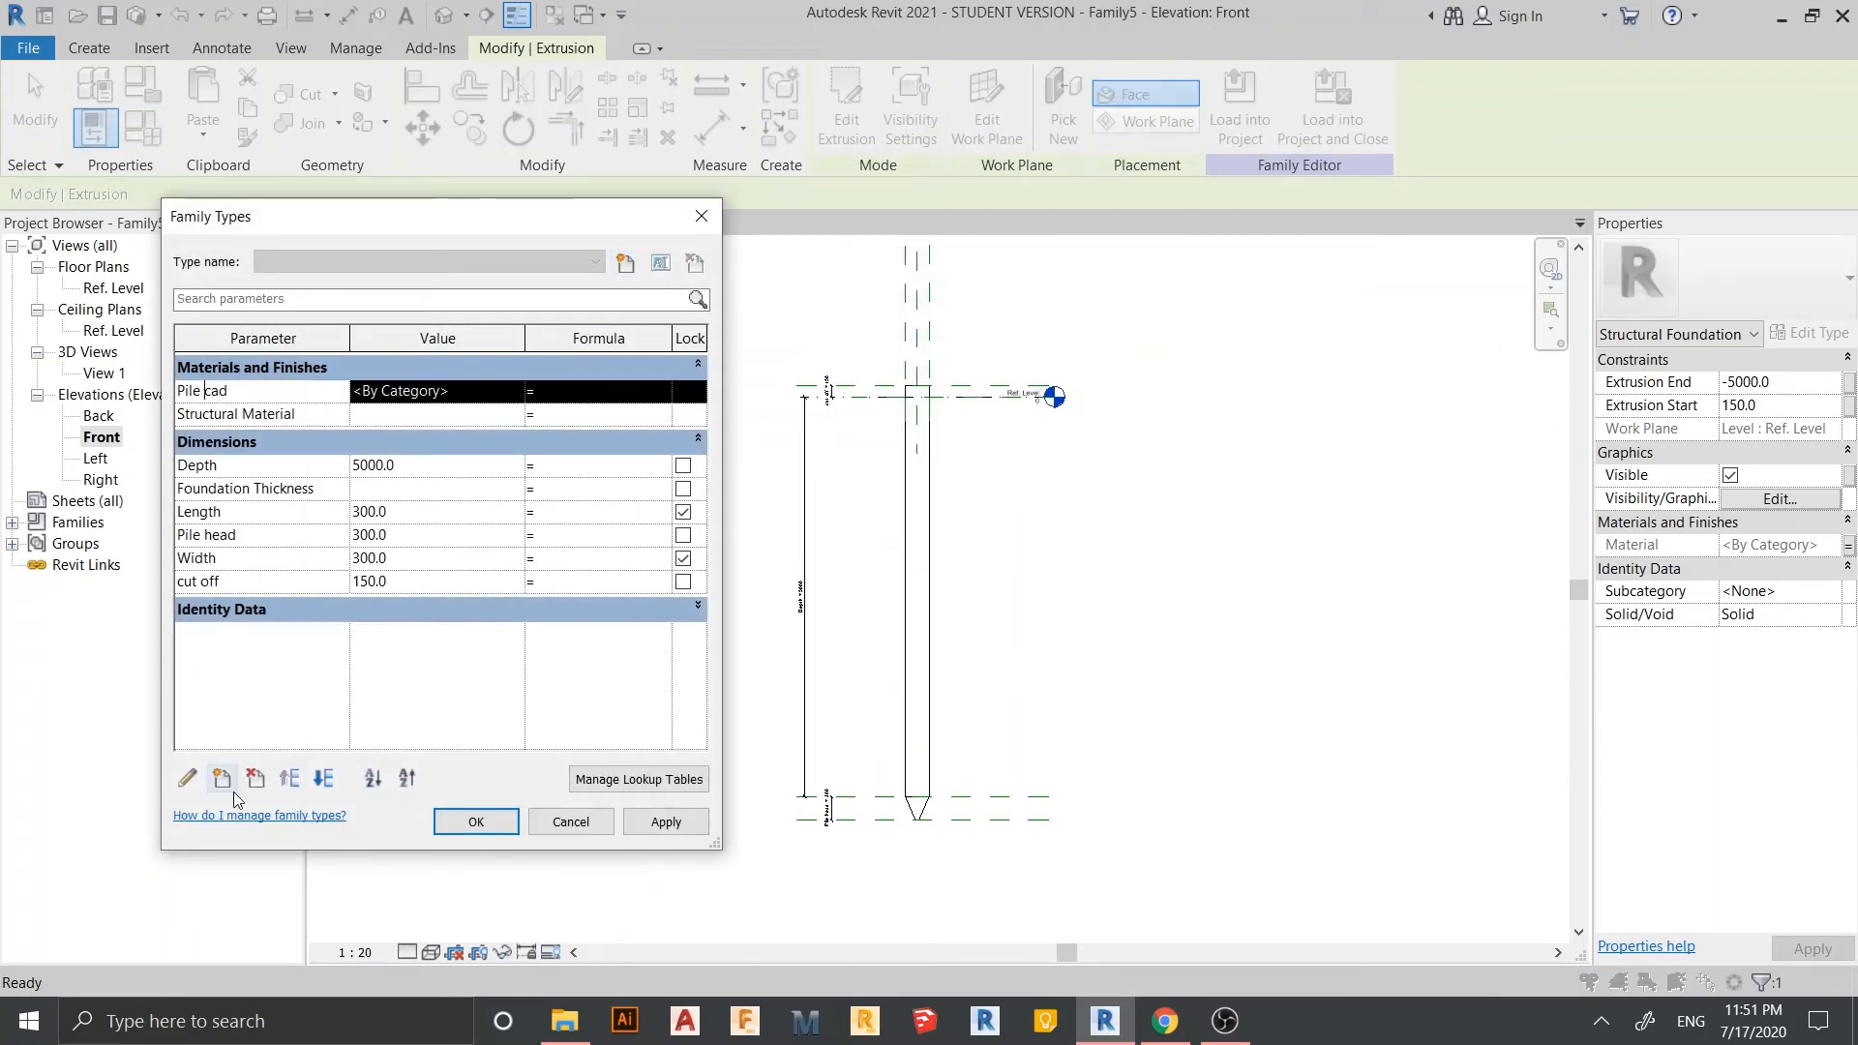
pyautogui.click(189, 779)
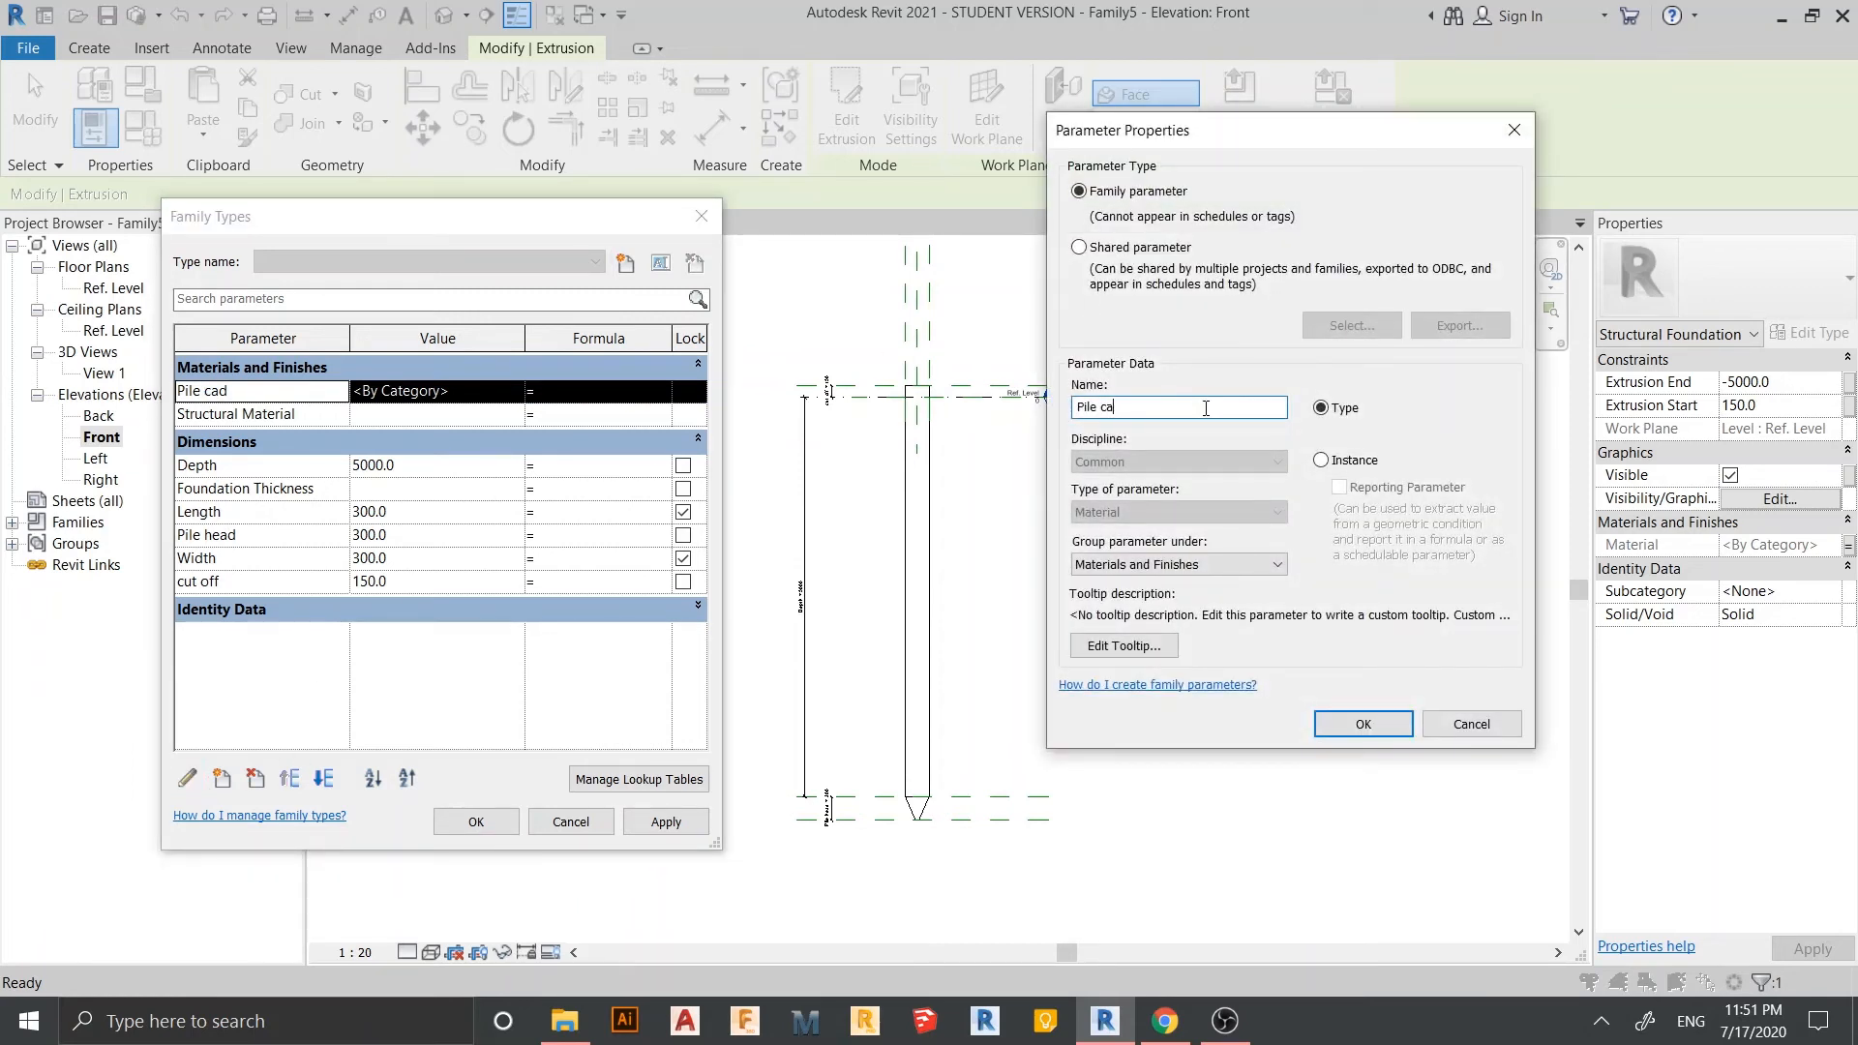
pyautogui.write('pe')
pyautogui.press('Return')
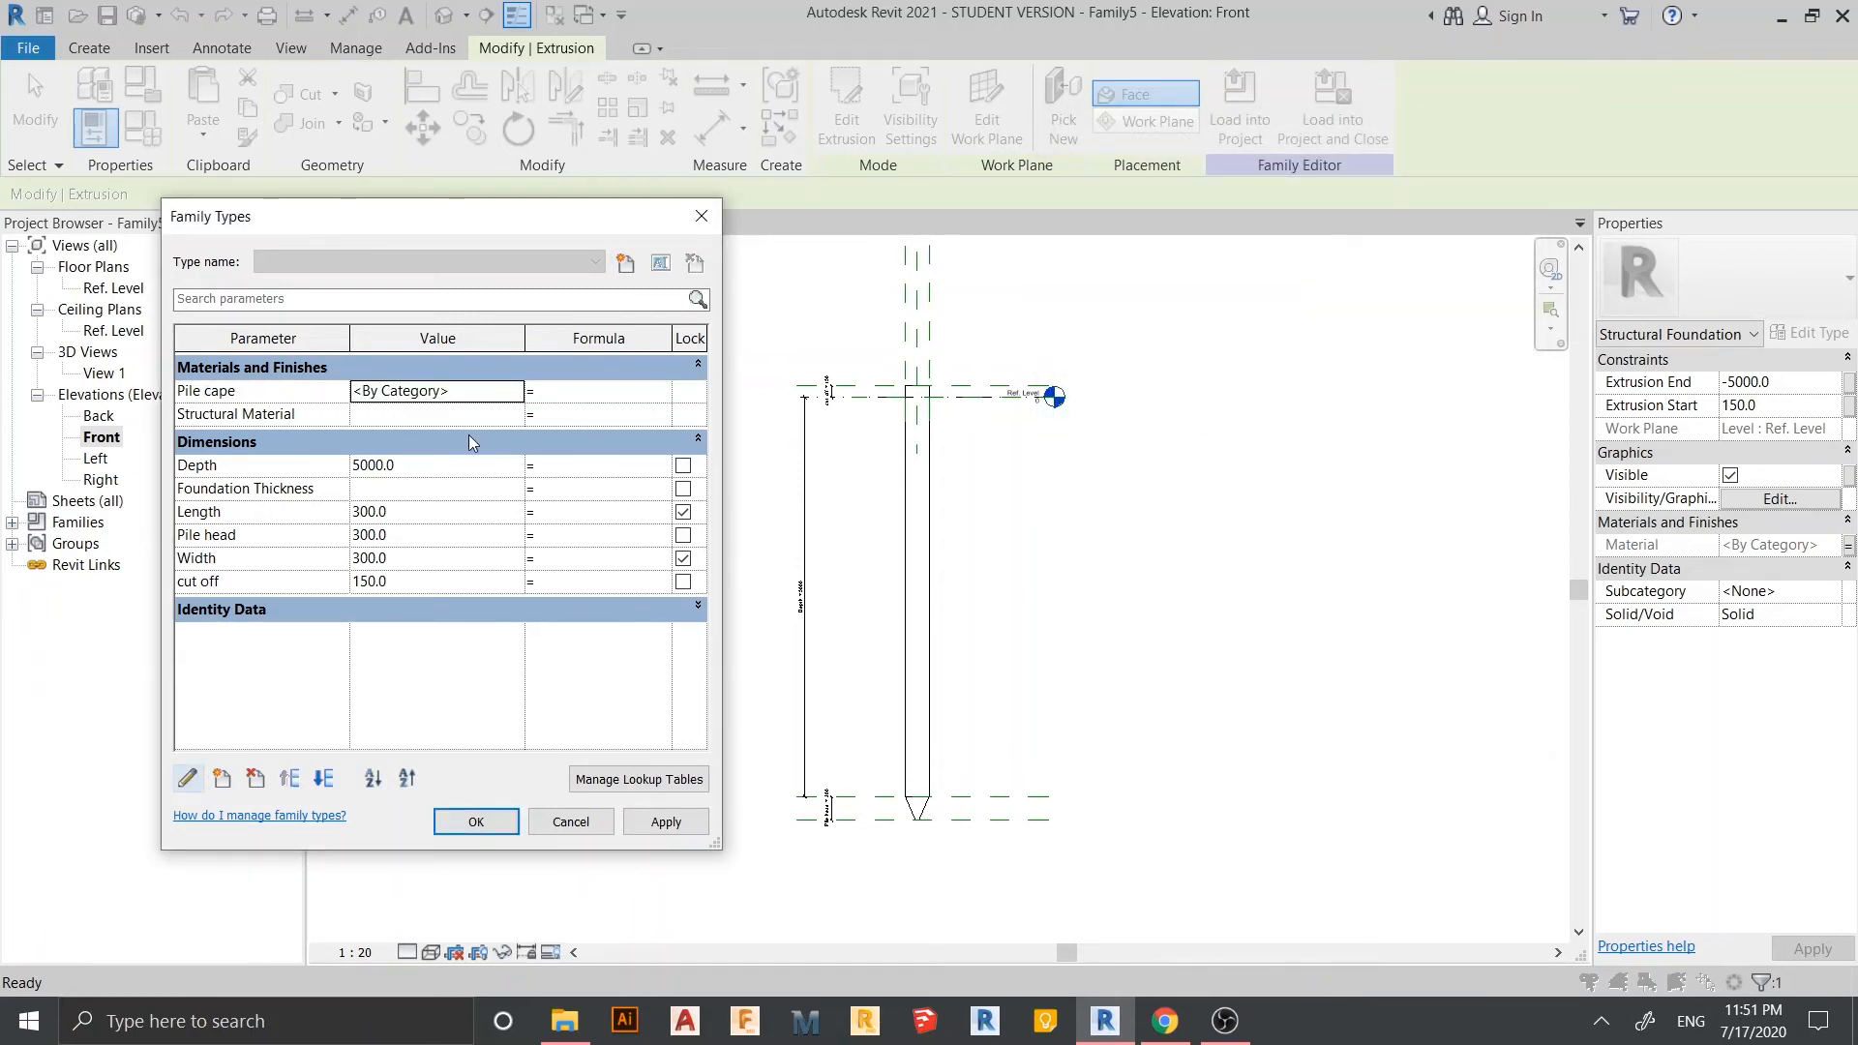
# - Assign the Concrete - Cast-in-Place Concrete material to the Pile cape parameter and apply it
pyautogui.click(506, 397)
pyautogui.click(516, 392)
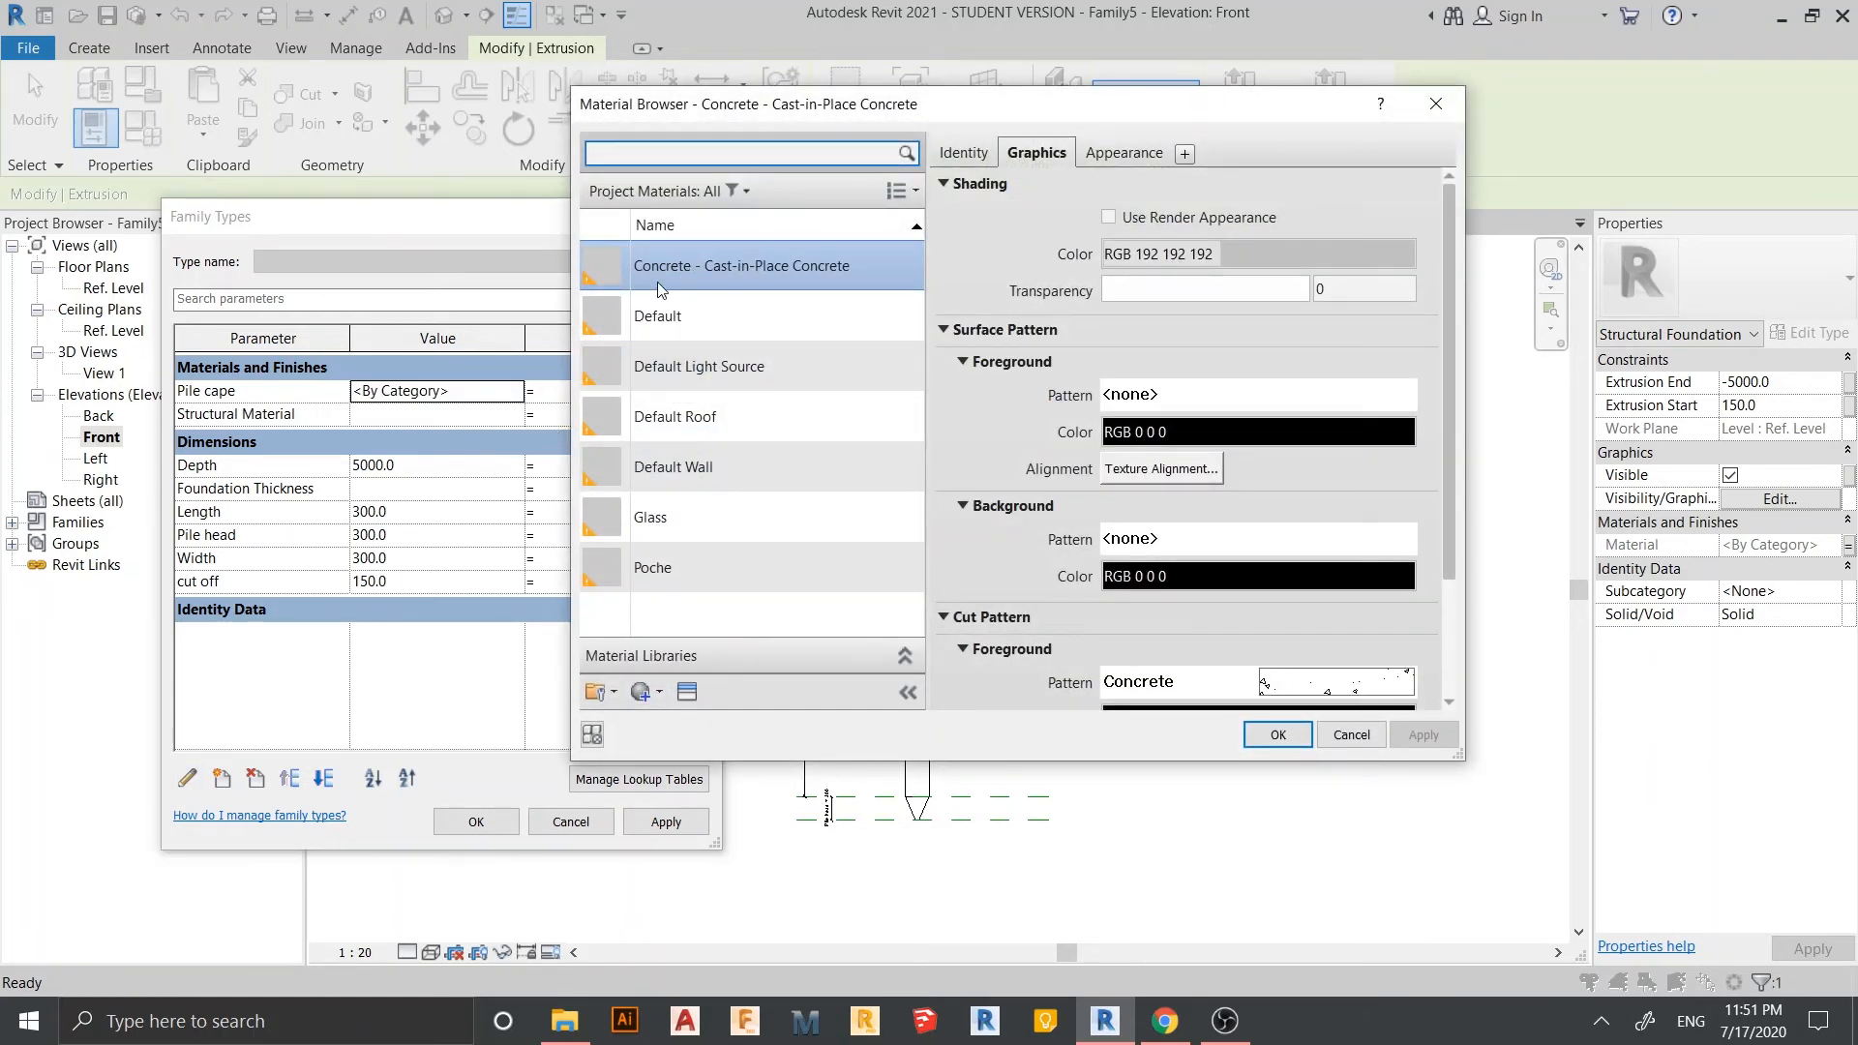
pyautogui.doubleClick(803, 267)
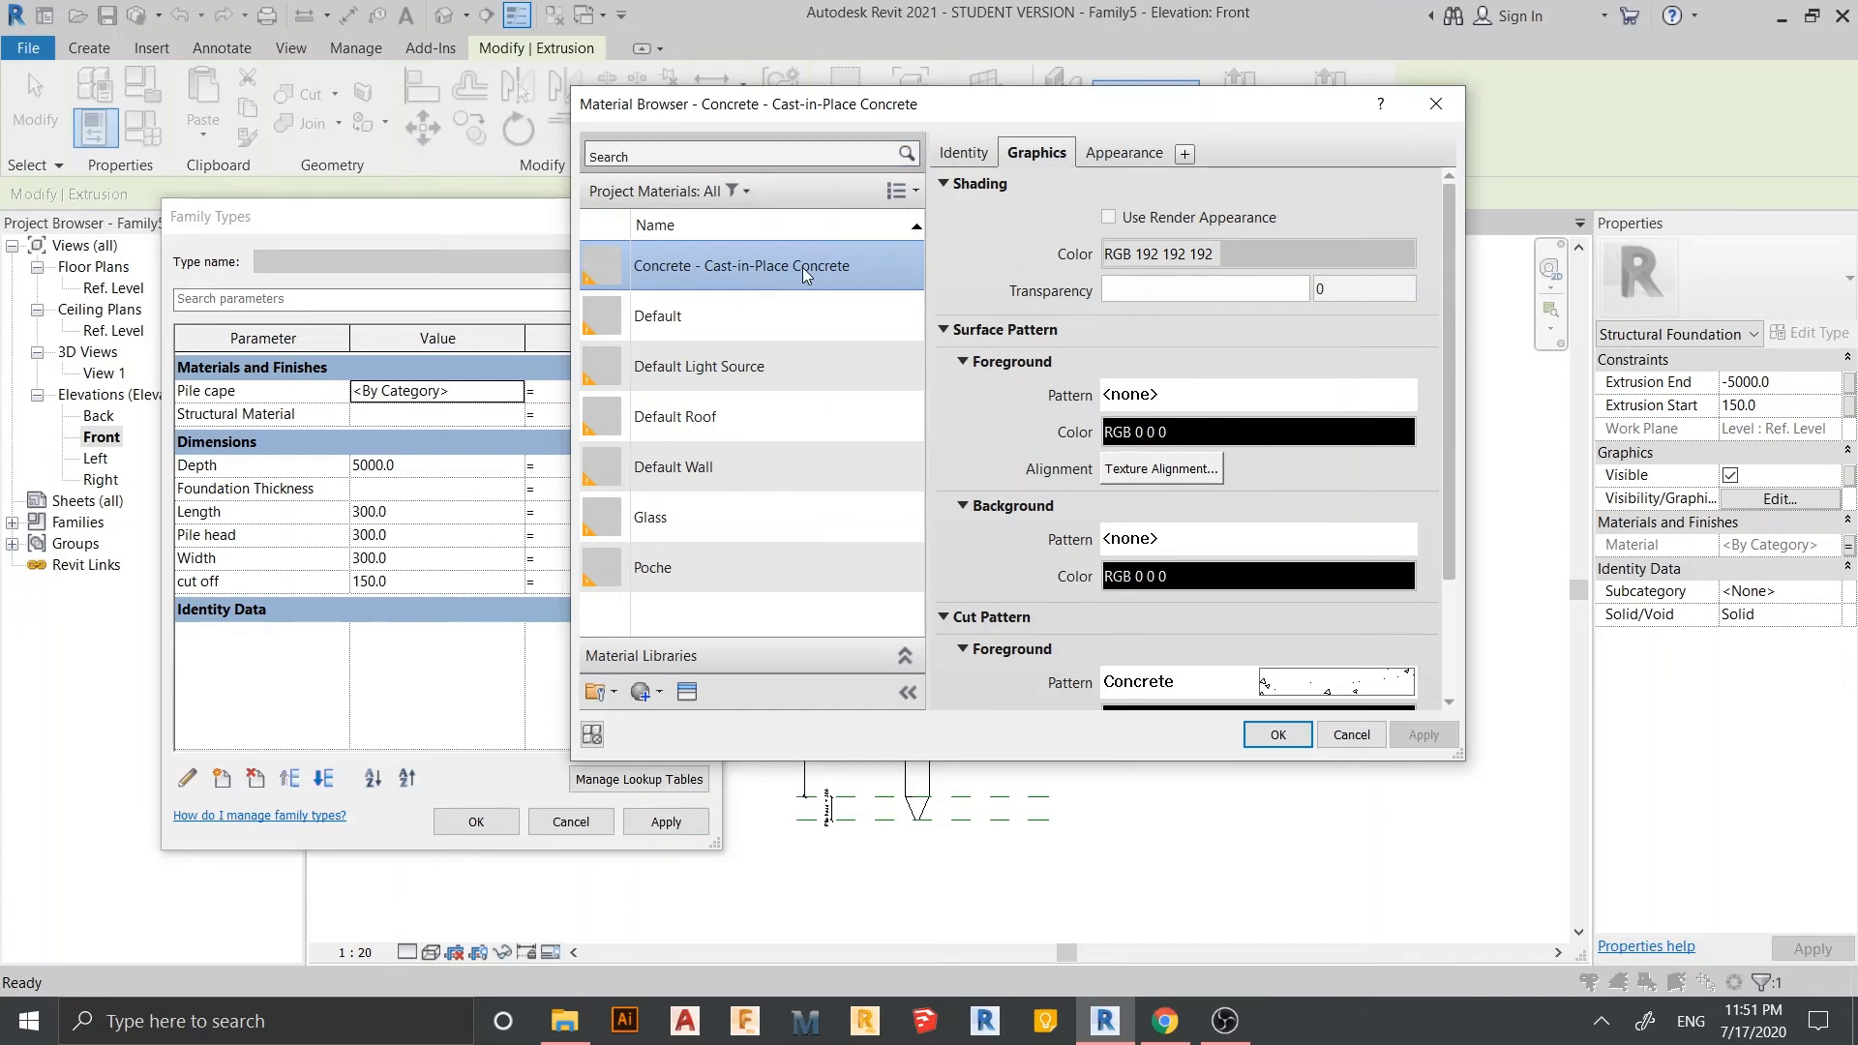
pyautogui.click(654, 821)
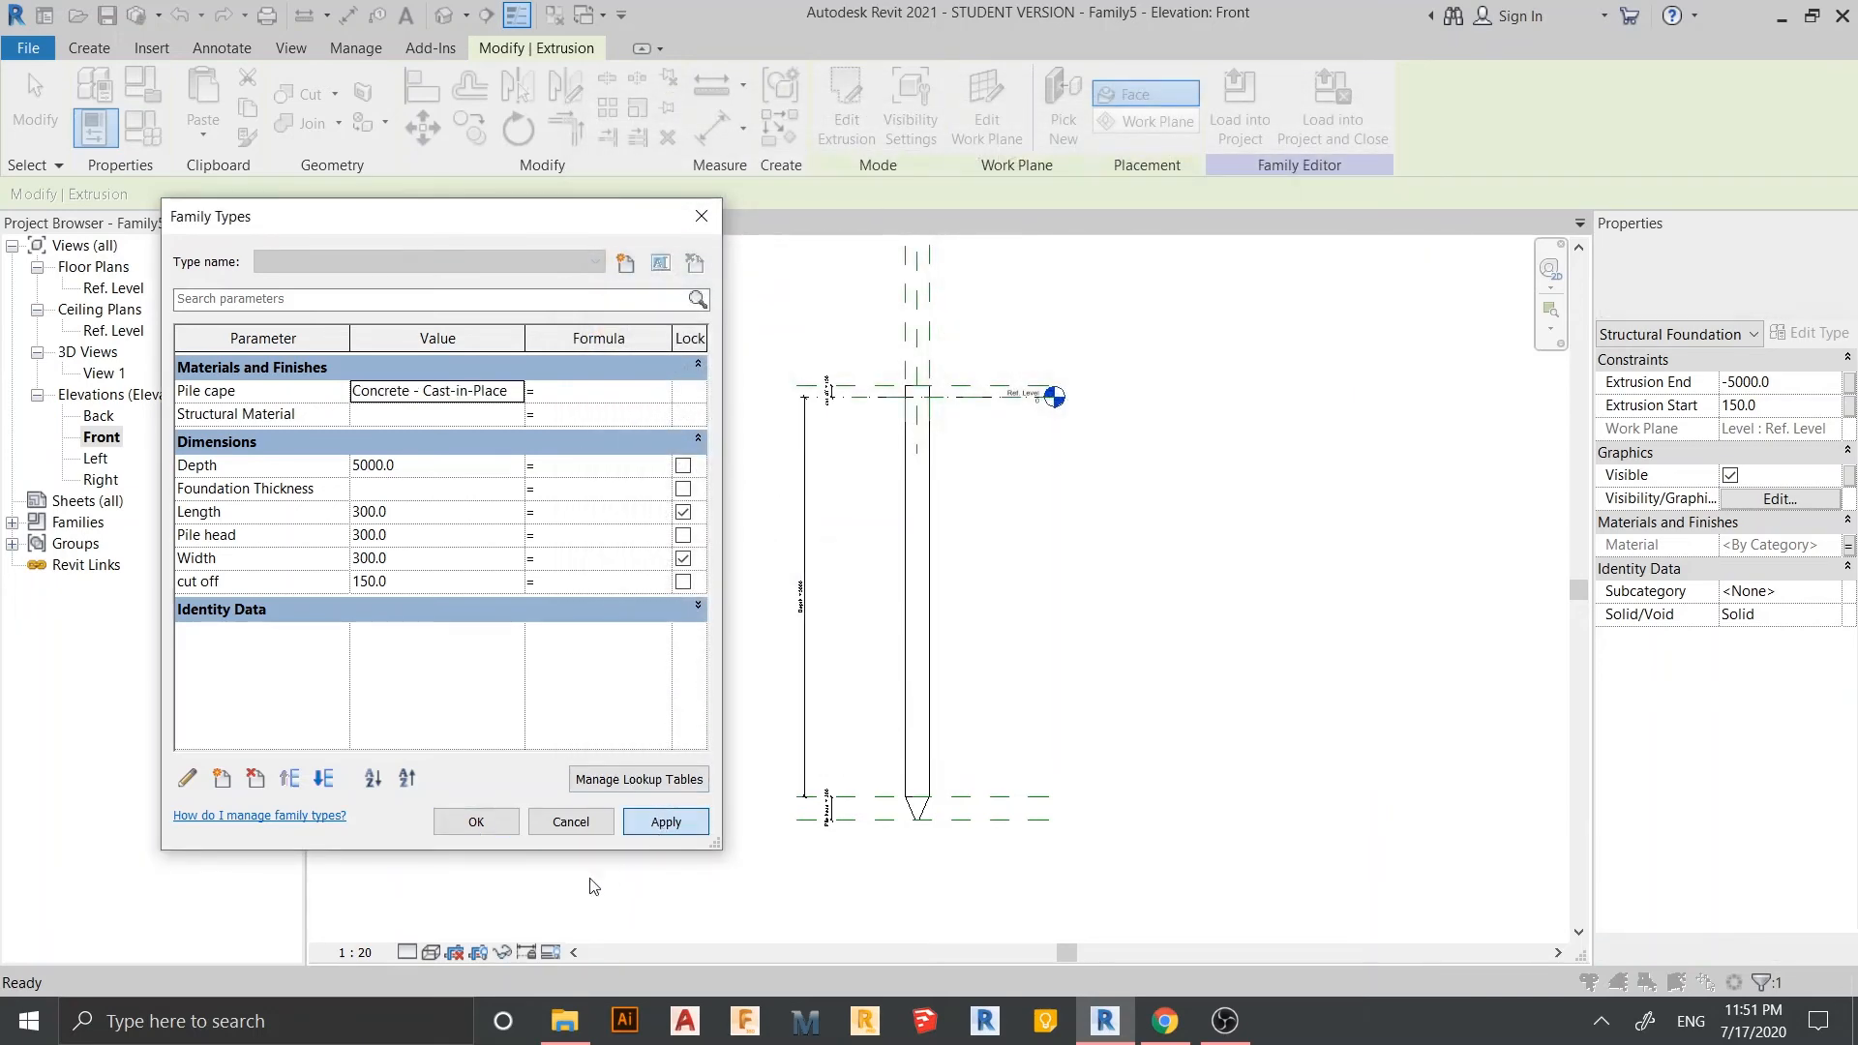
pyautogui.click(476, 821)
# - Display the Front elevation in the Realistic visual style
pyautogui.click(430, 955)
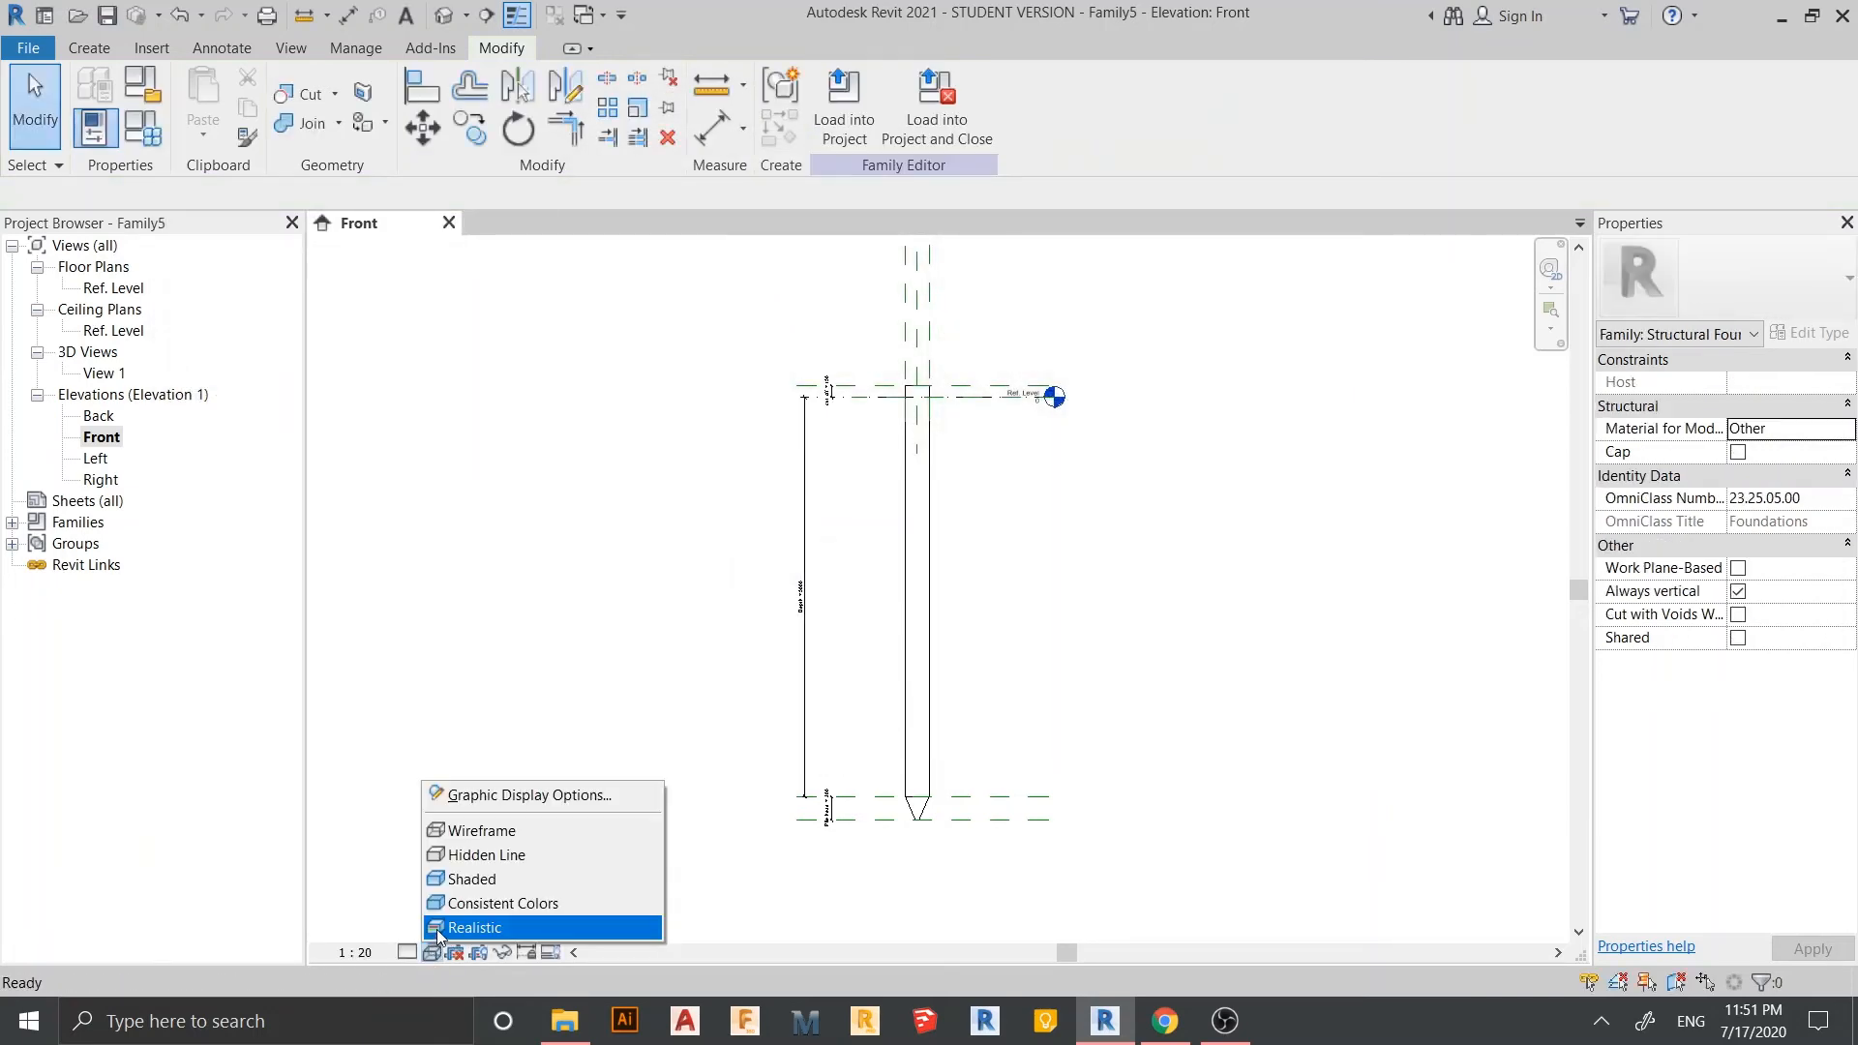
pyautogui.click(449, 927)
pyautogui.scroll(2, 934, 813)
pyautogui.scroll(5, 934, 813)
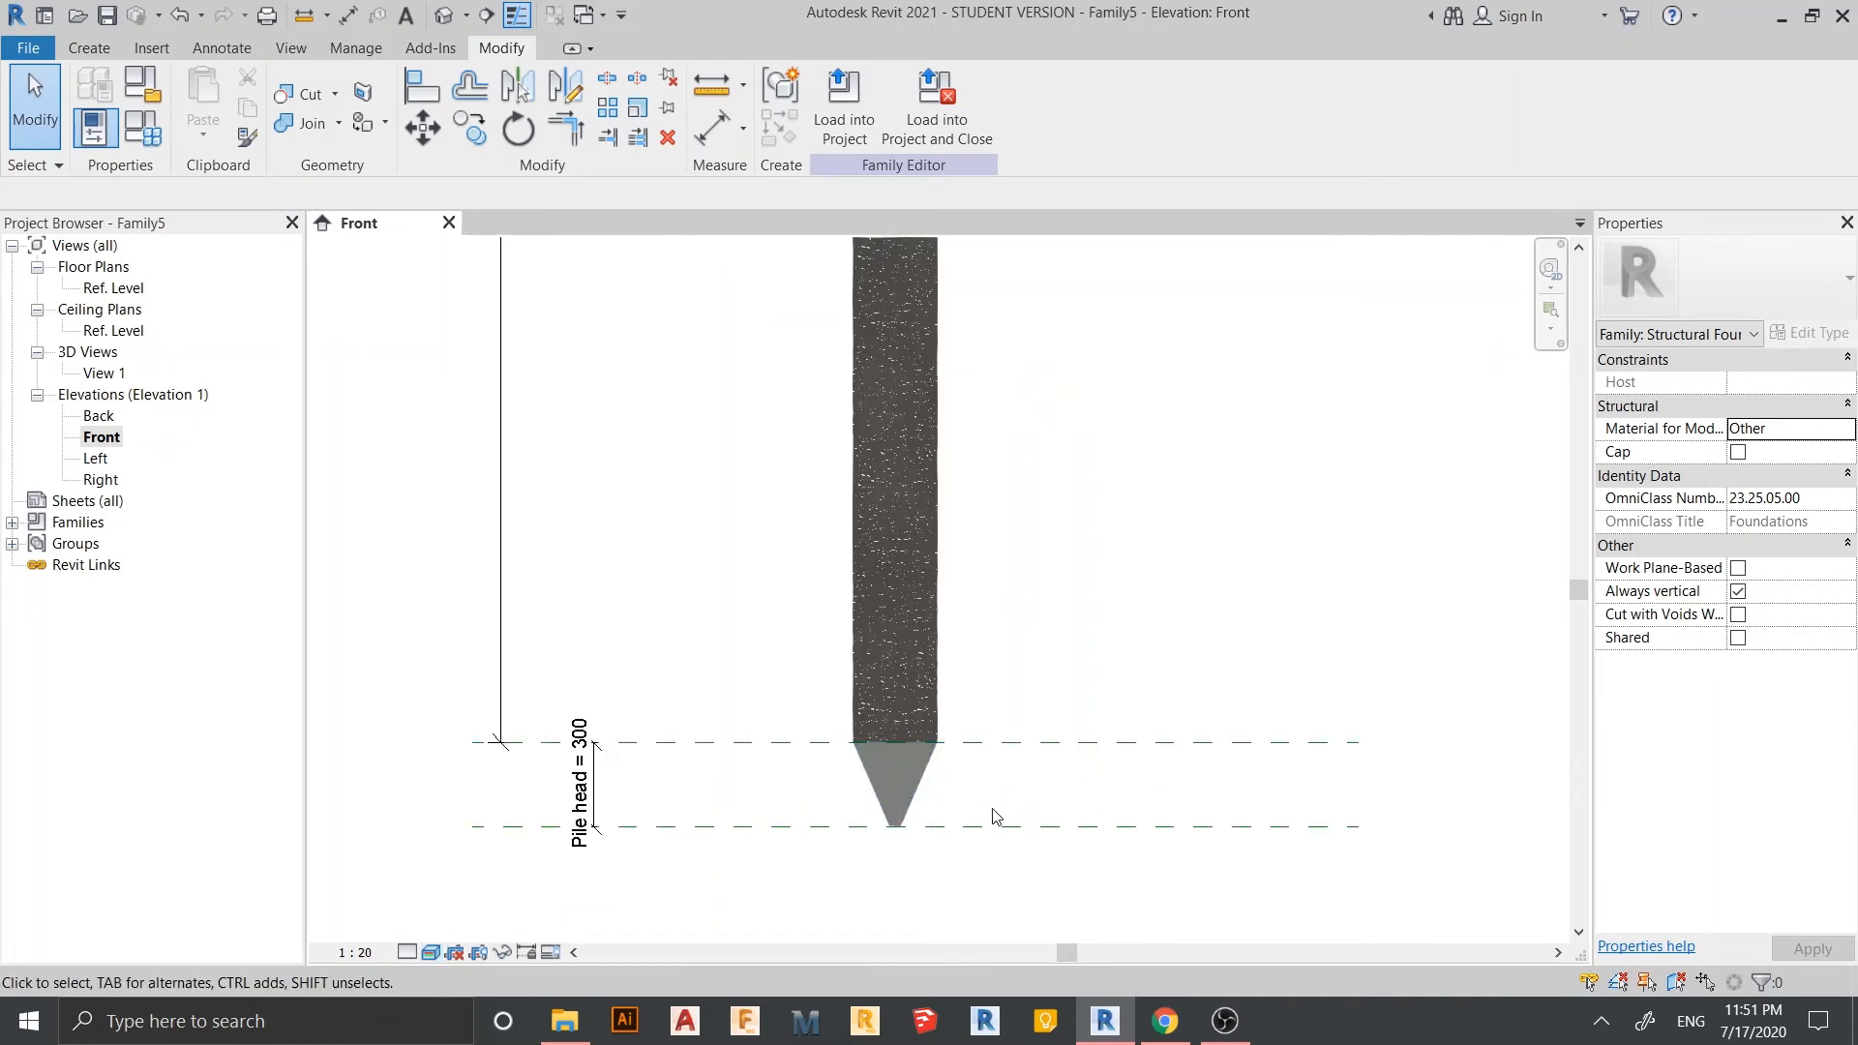
# - Associate the tapered pile head blend's material with the existing Pile cape parameter
pyautogui.moveTo(962, 804); pyautogui.dragTo(891, 600, button='middle')
pyautogui.scroll(2, 888, 597)
pyautogui.scroll(2, 891, 597)
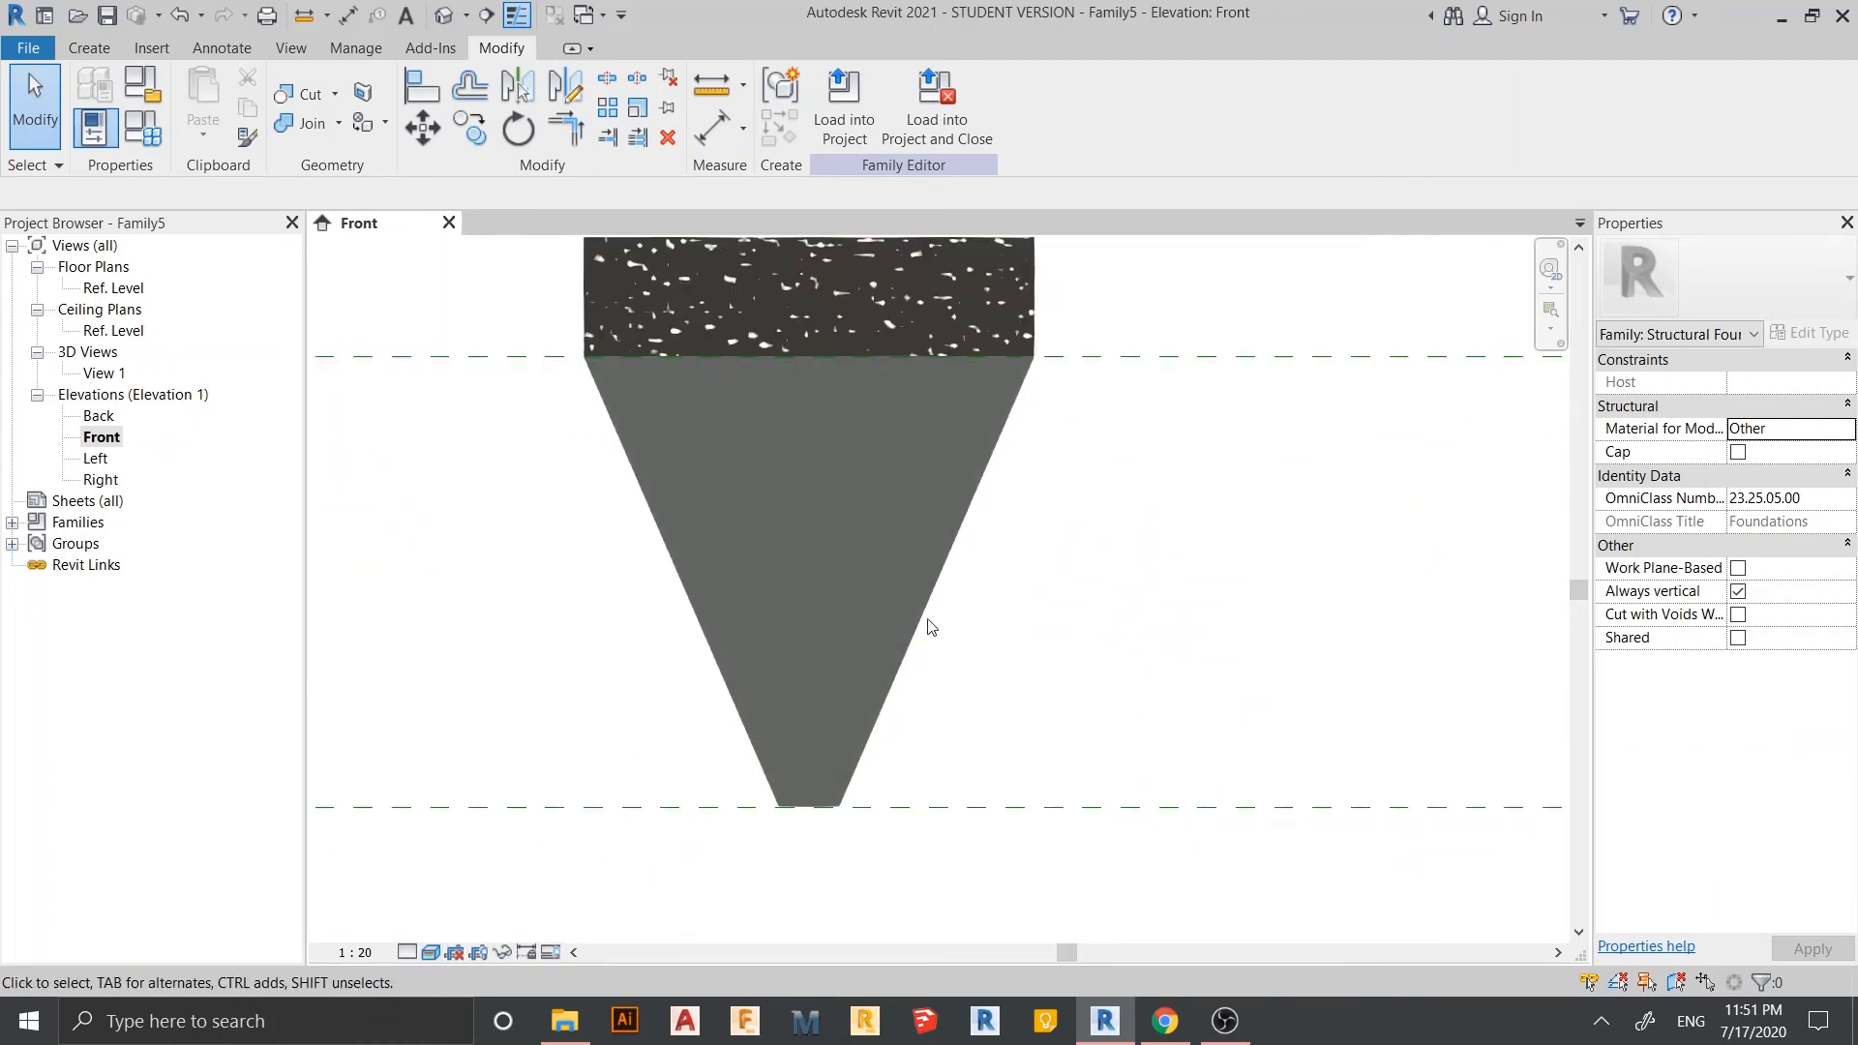
pyautogui.click(928, 624)
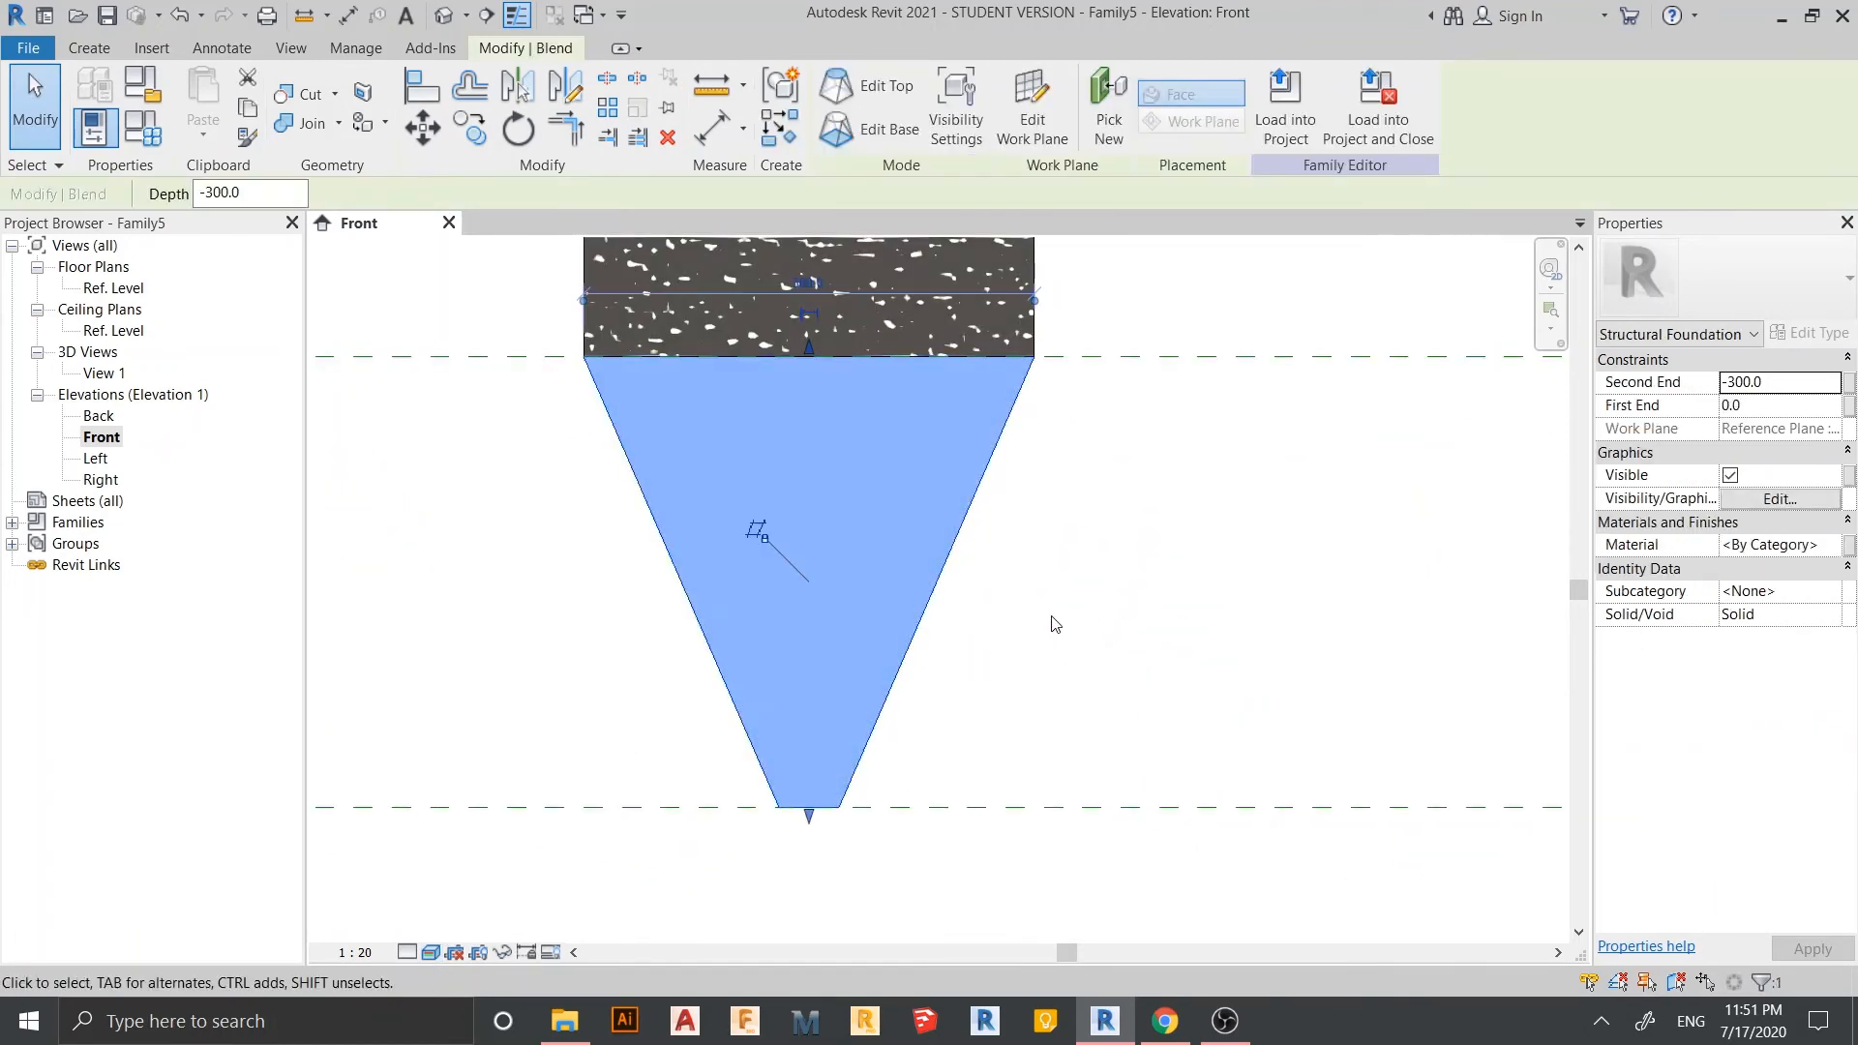
pyautogui.scroll(-5, 1119, 639)
pyautogui.moveTo(1125, 455); pyautogui.dragTo(1100, 900, button='middle')
pyautogui.scroll(-5, 1207, 461)
pyautogui.moveTo(1214, 461); pyautogui.dragTo(1103, 941, button='middle')
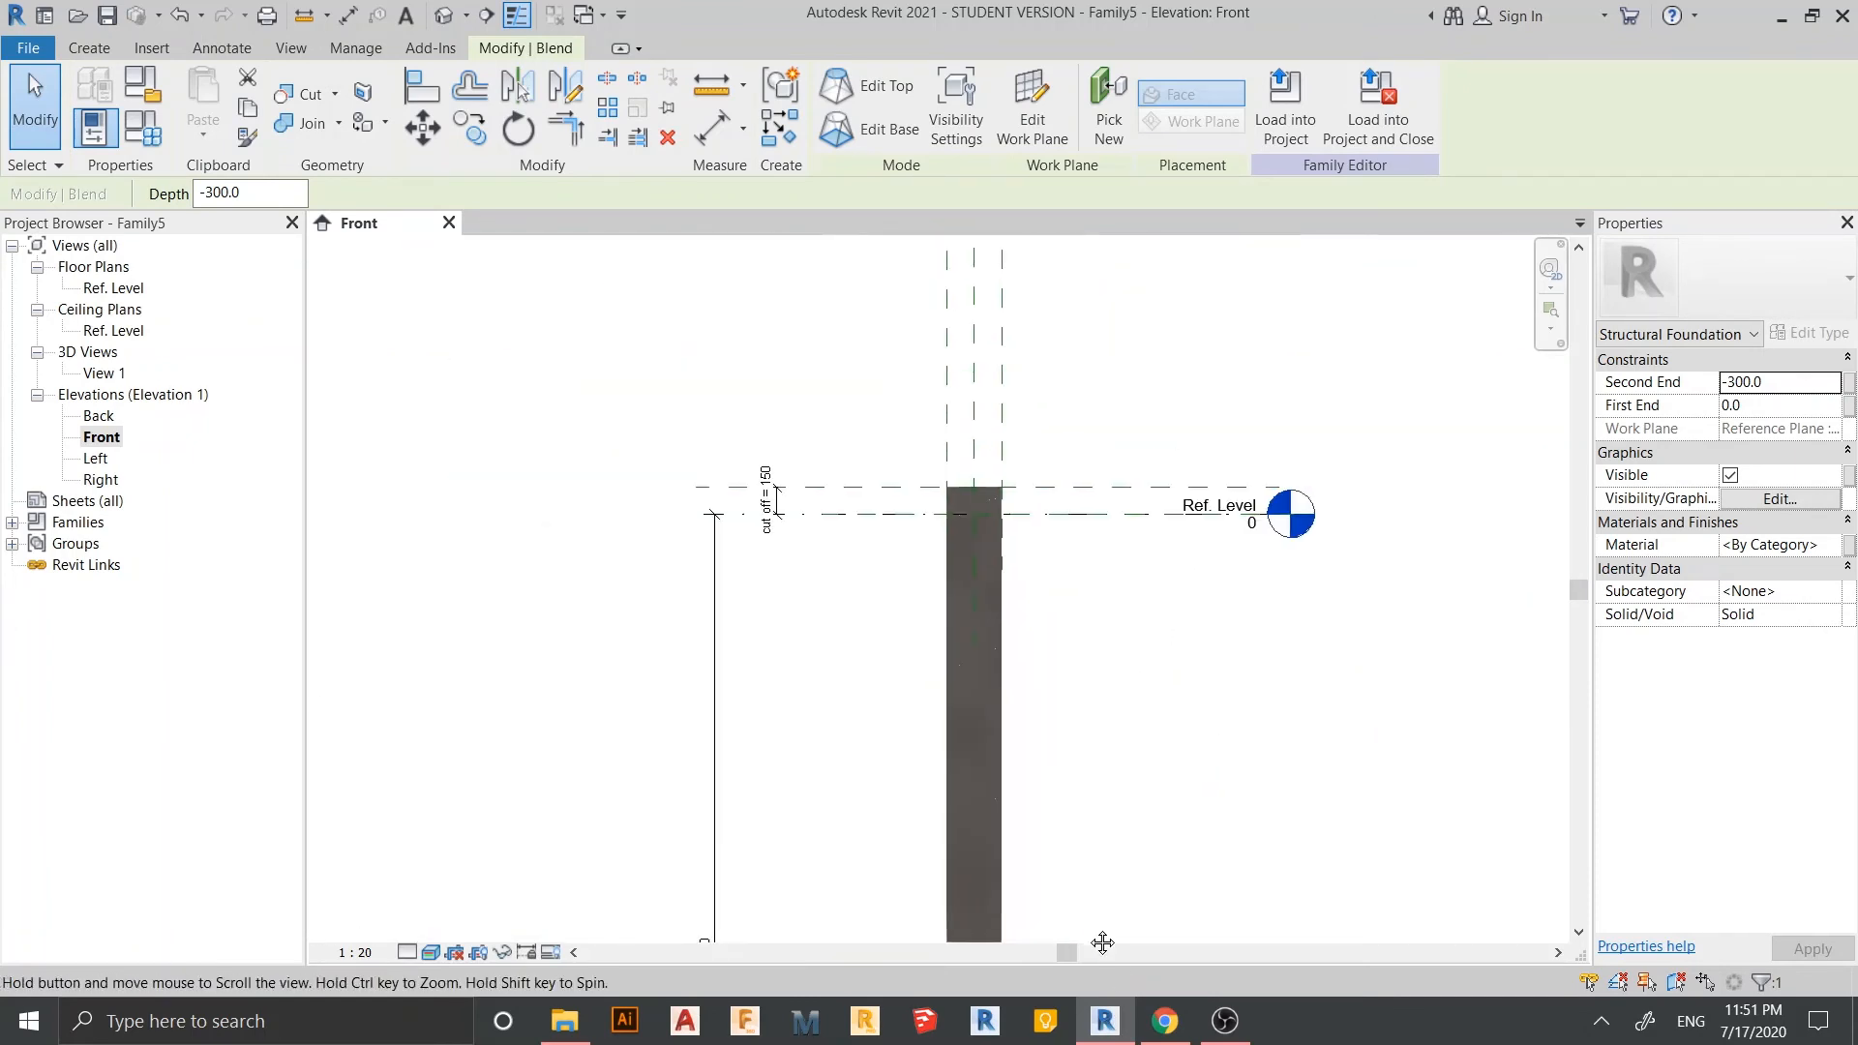
pyautogui.click(1846, 545)
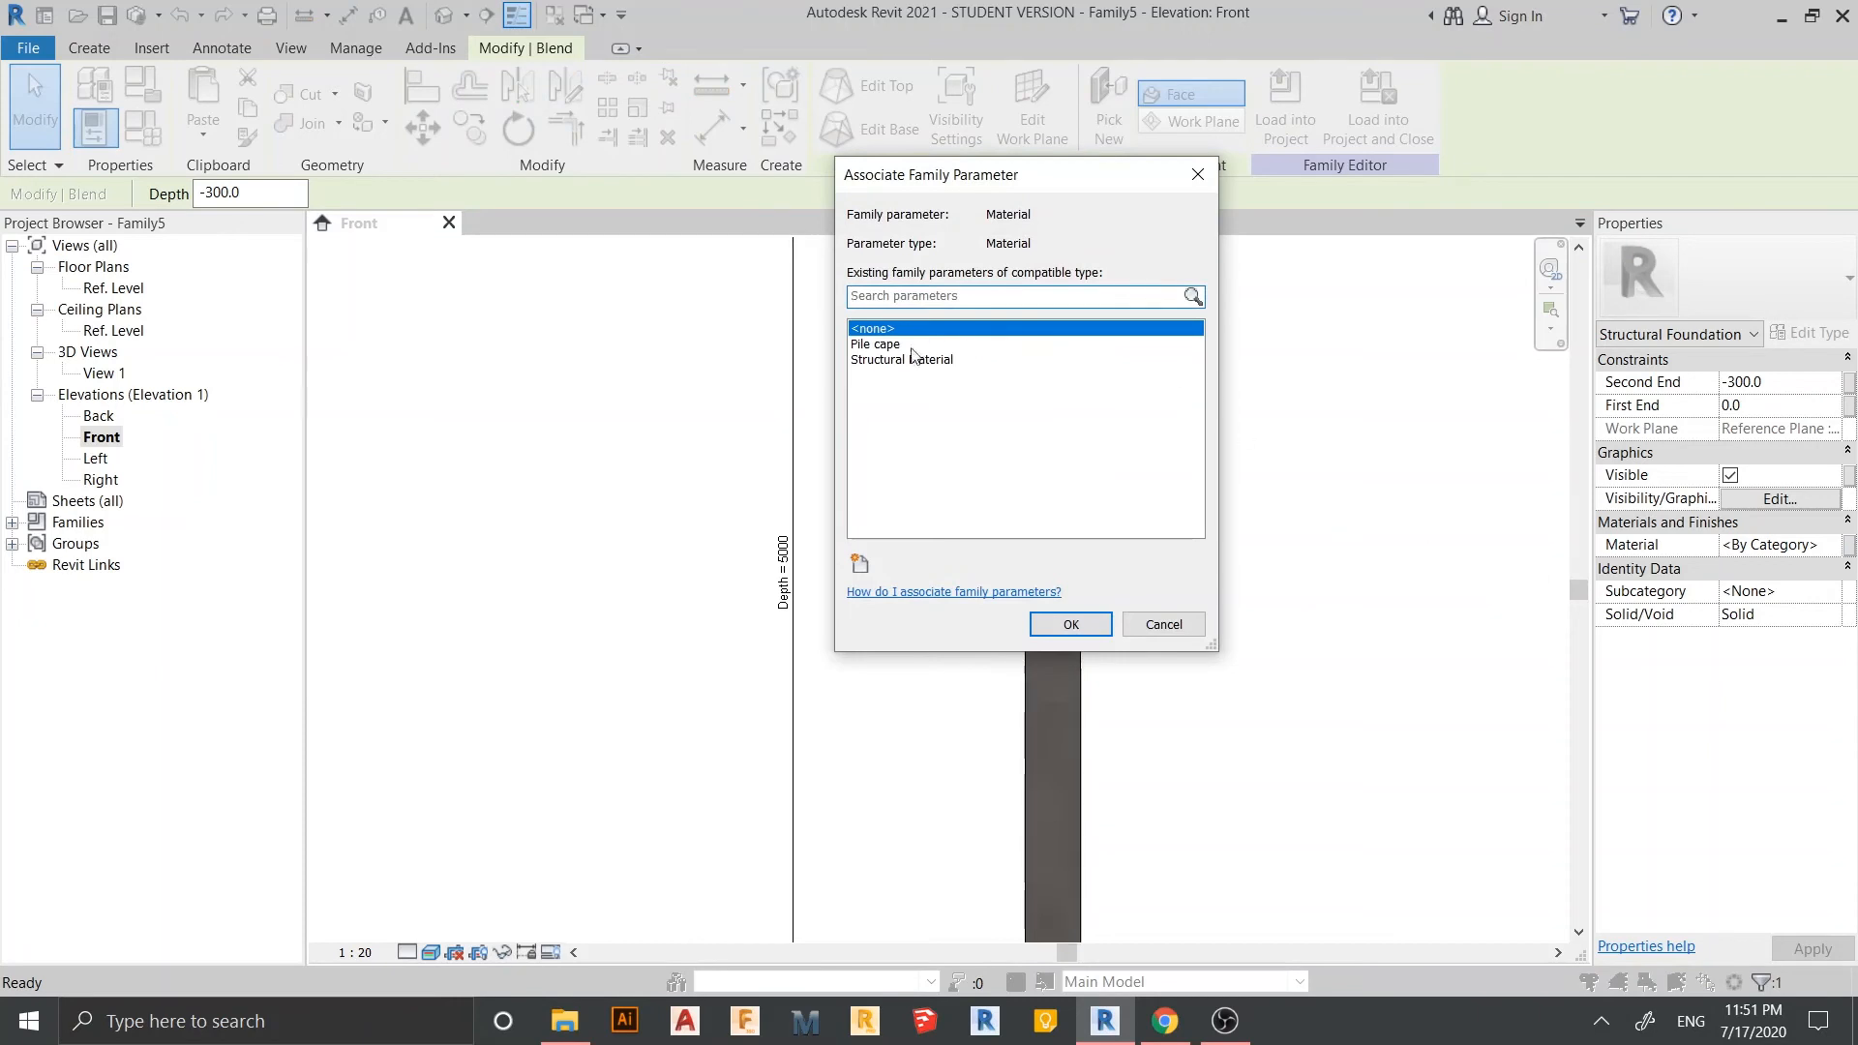
pyautogui.click(912, 358)
pyautogui.click(1076, 627)
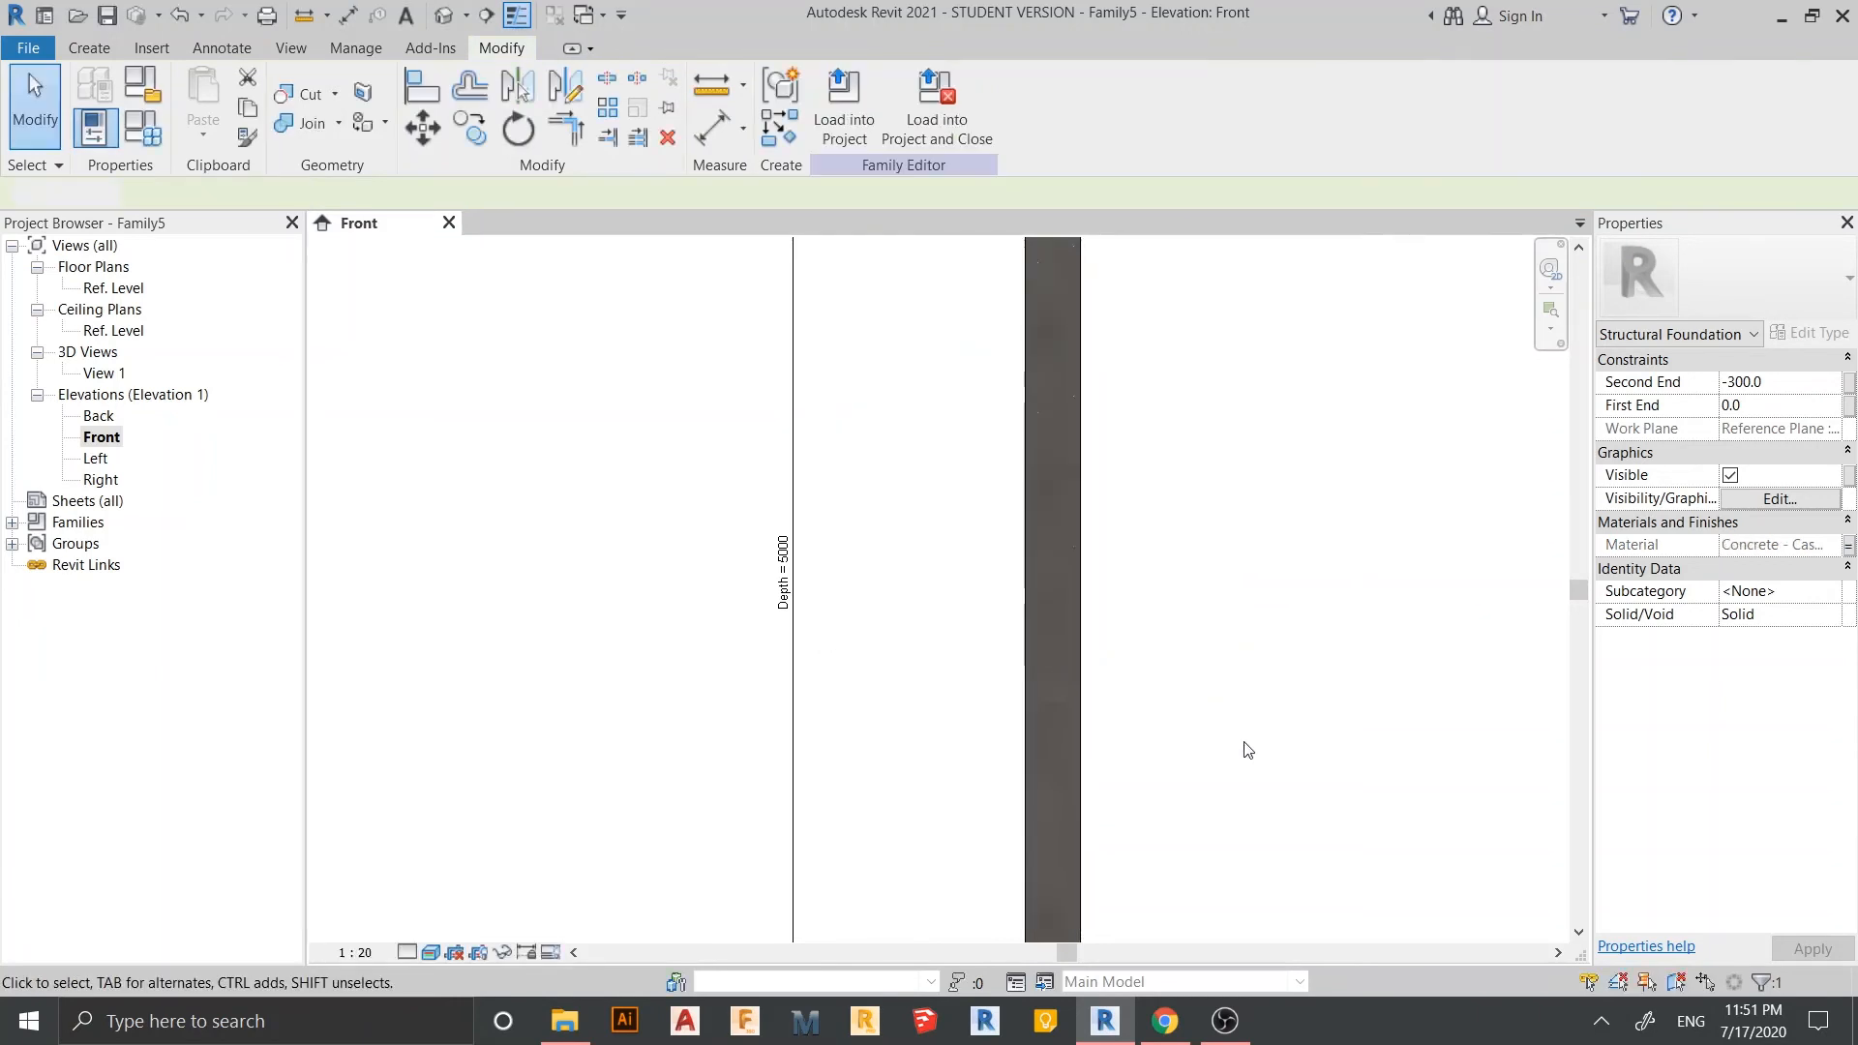
# - Examine the material on the tapered pile head and the adjoining shaft in the Front elevation
pyautogui.scroll(-3, 1245, 741)
pyautogui.moveTo(1244, 741); pyautogui.dragTo(1094, 423, button='middle')
pyautogui.scroll(8, 1001, 527)
pyautogui.moveTo(983, 513); pyautogui.dragTo(929, 709, button='middle')
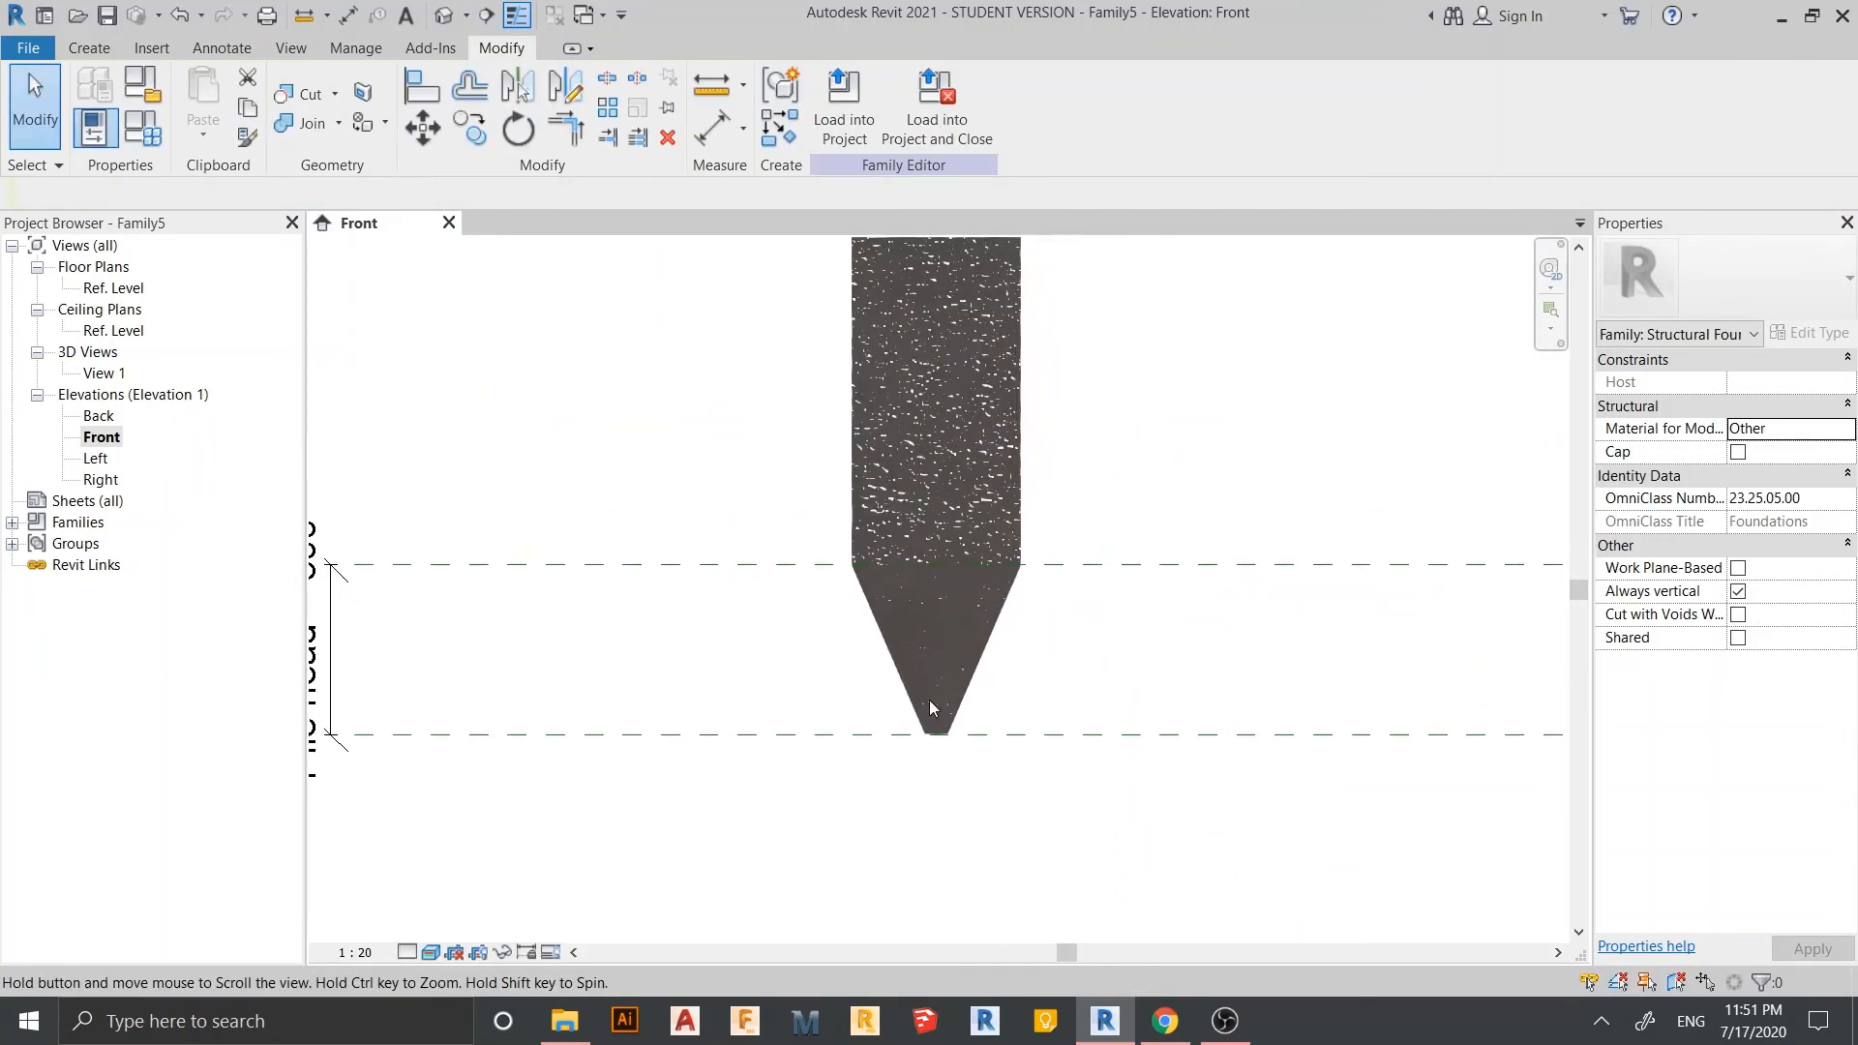
pyautogui.scroll(8, 935, 685)
pyautogui.scroll(-7, 1196, 613)
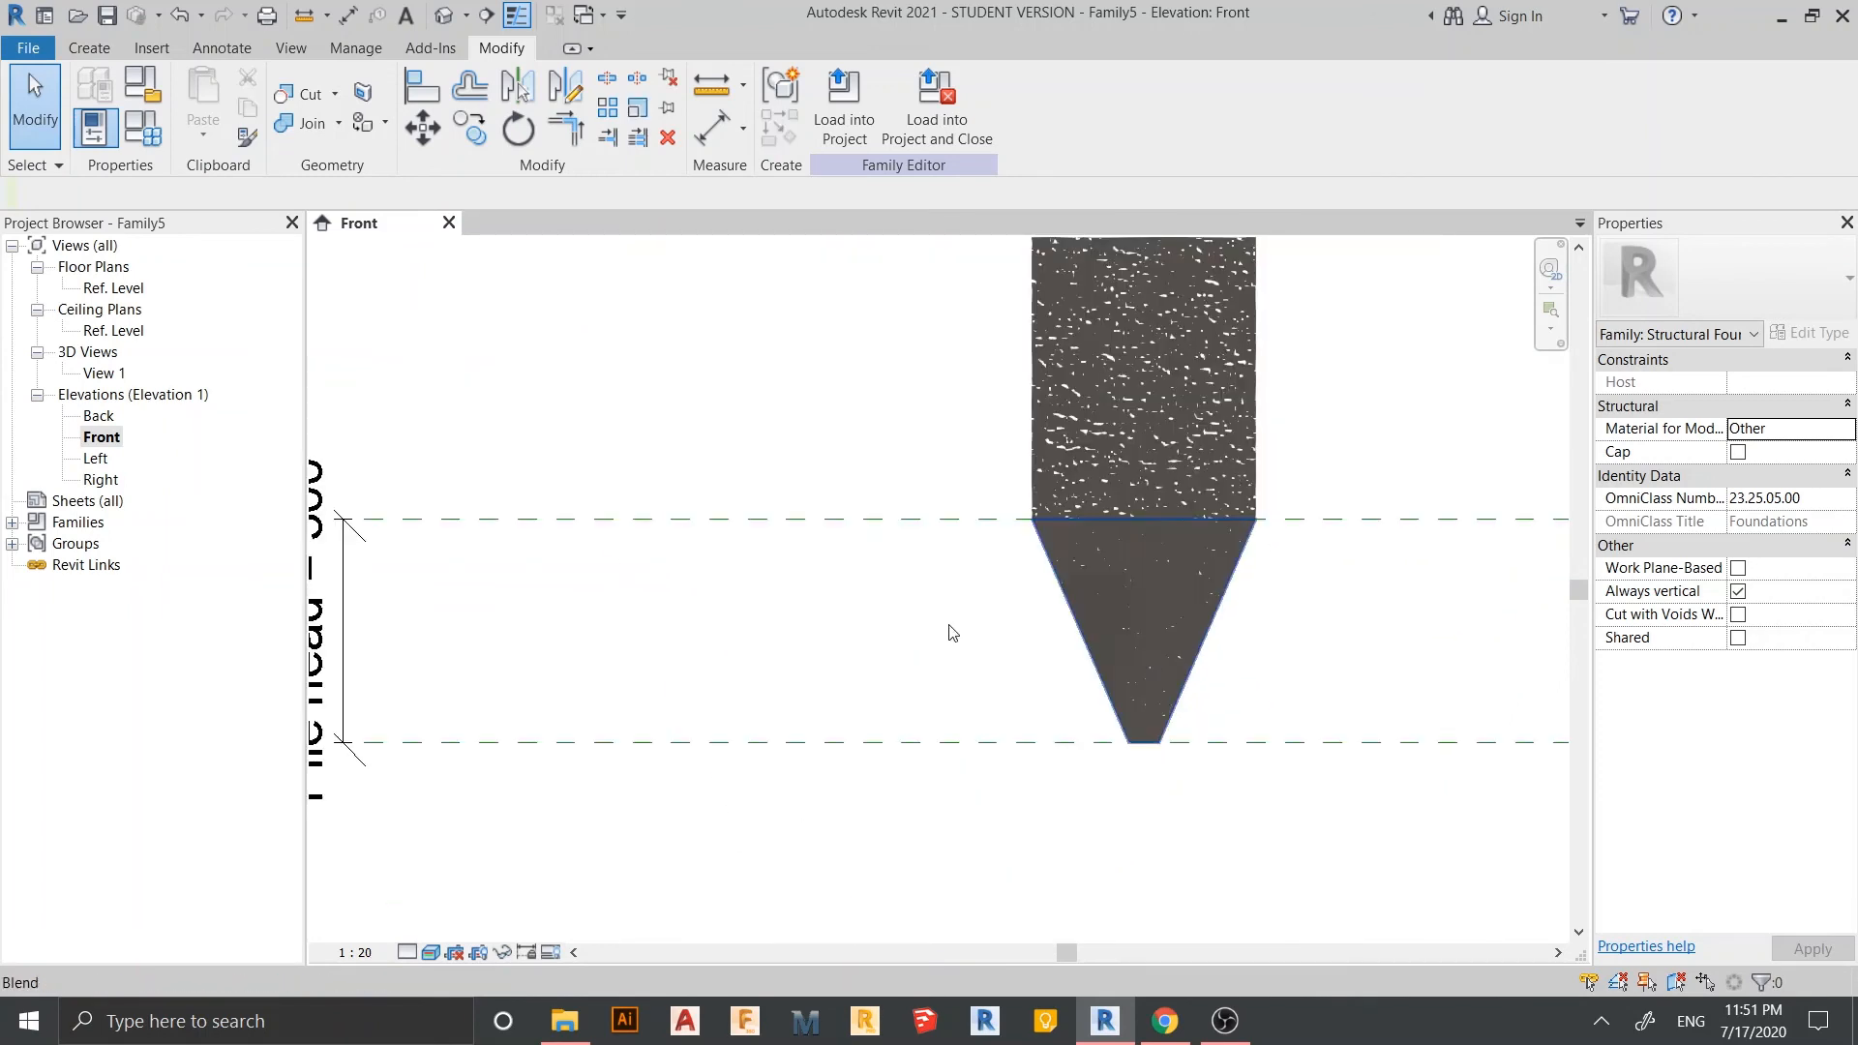
pyautogui.scroll(-3, 1189, 644)
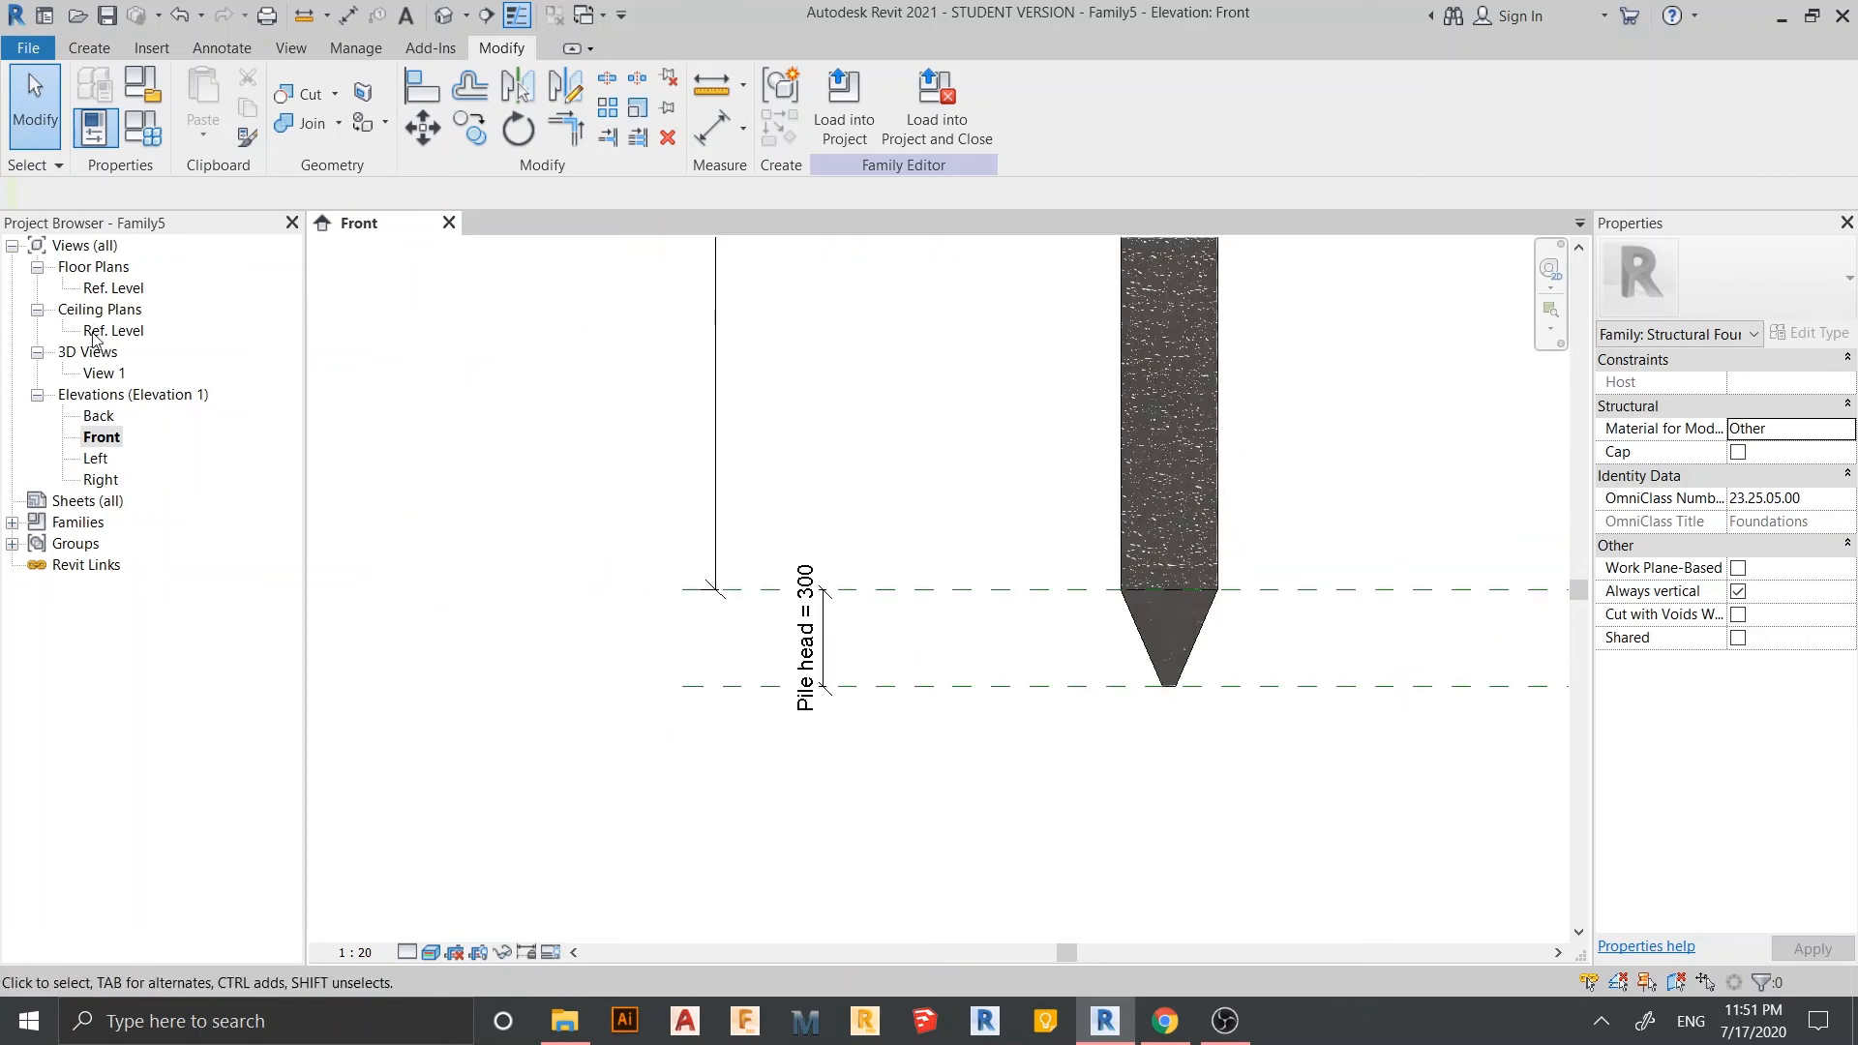
# - Open the 3D view View 1 and display it in the Realistic visual style
pyautogui.doubleClick(104, 372)
pyautogui.scroll(-2, 1179, 511)
pyautogui.moveTo(1112, 484); pyautogui.dragTo(1085, 397, button='middle')
pyautogui.click(429, 952)
pyautogui.click(475, 921)
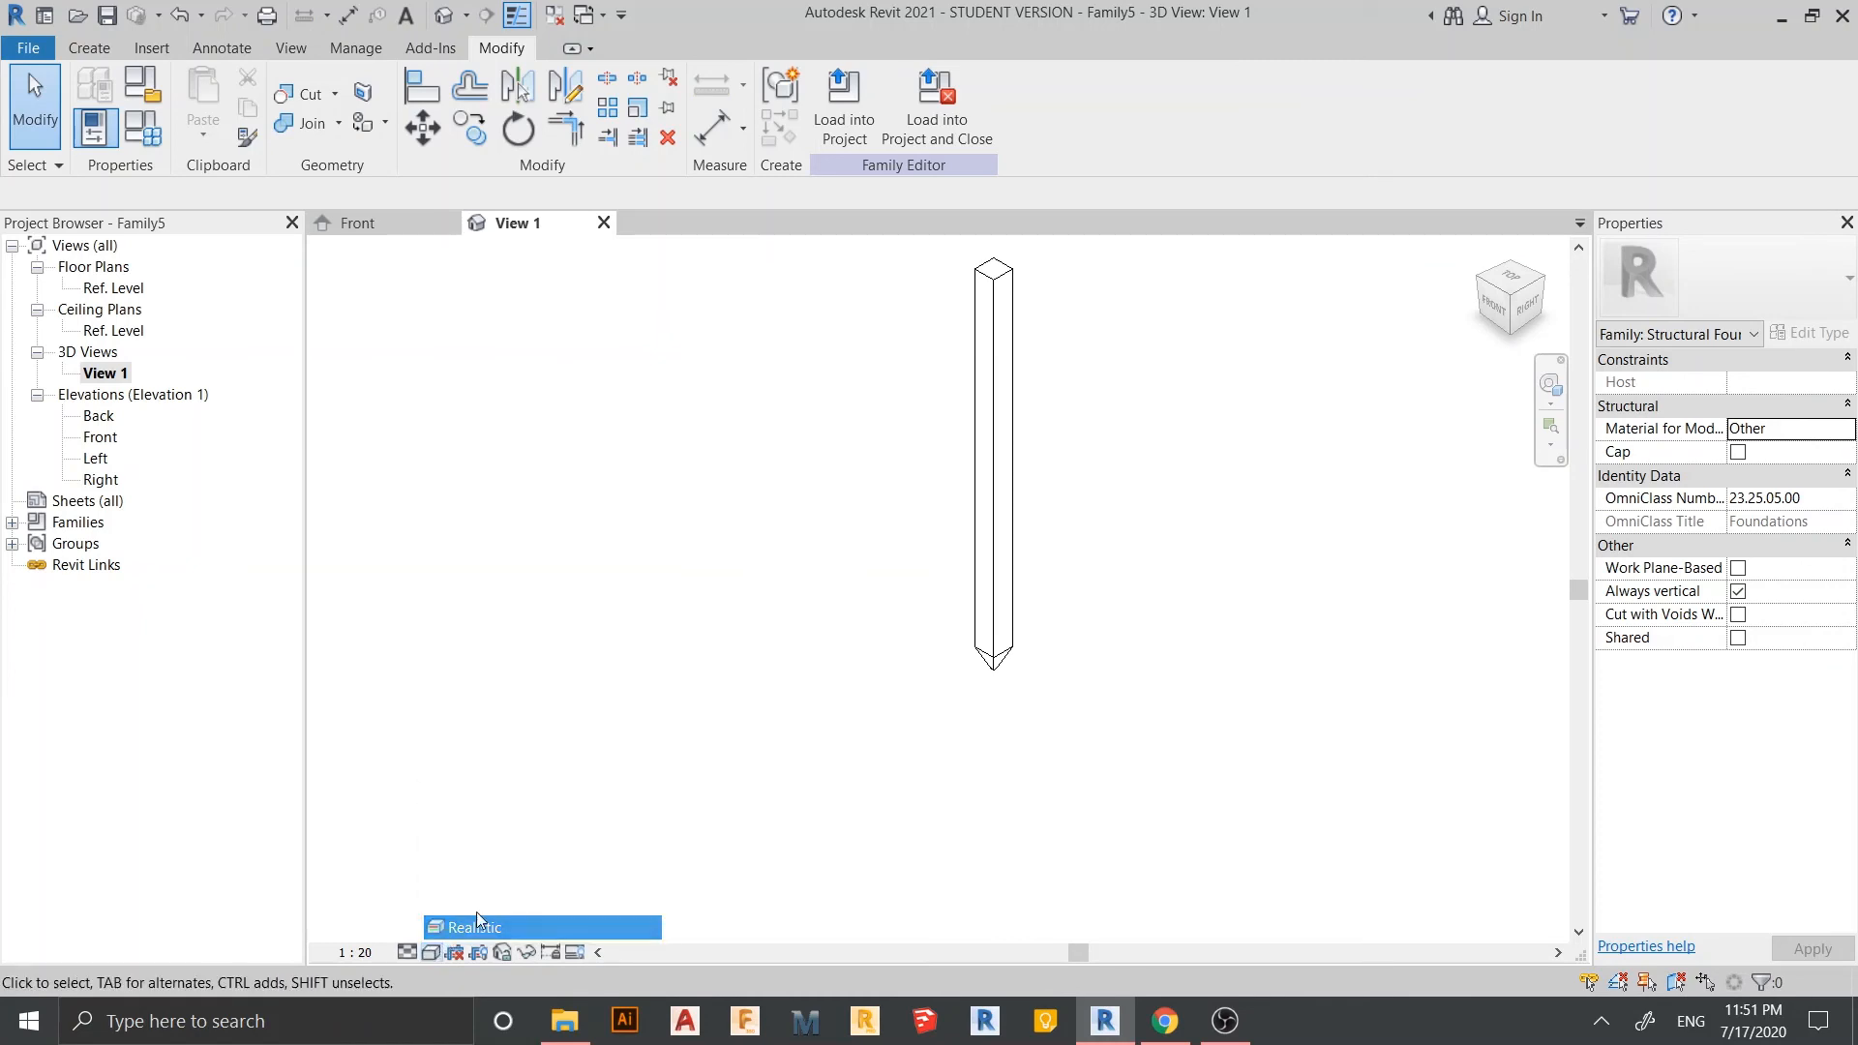
# - Examine the concrete pile in the 3D view from several sides, including its shaft, upper end and tapered head
pyautogui.scroll(3, 975, 696)
pyautogui.moveTo(1052, 728); pyautogui.dragTo(949, 665, button='middle')
pyautogui.scroll(3, 833, 474)
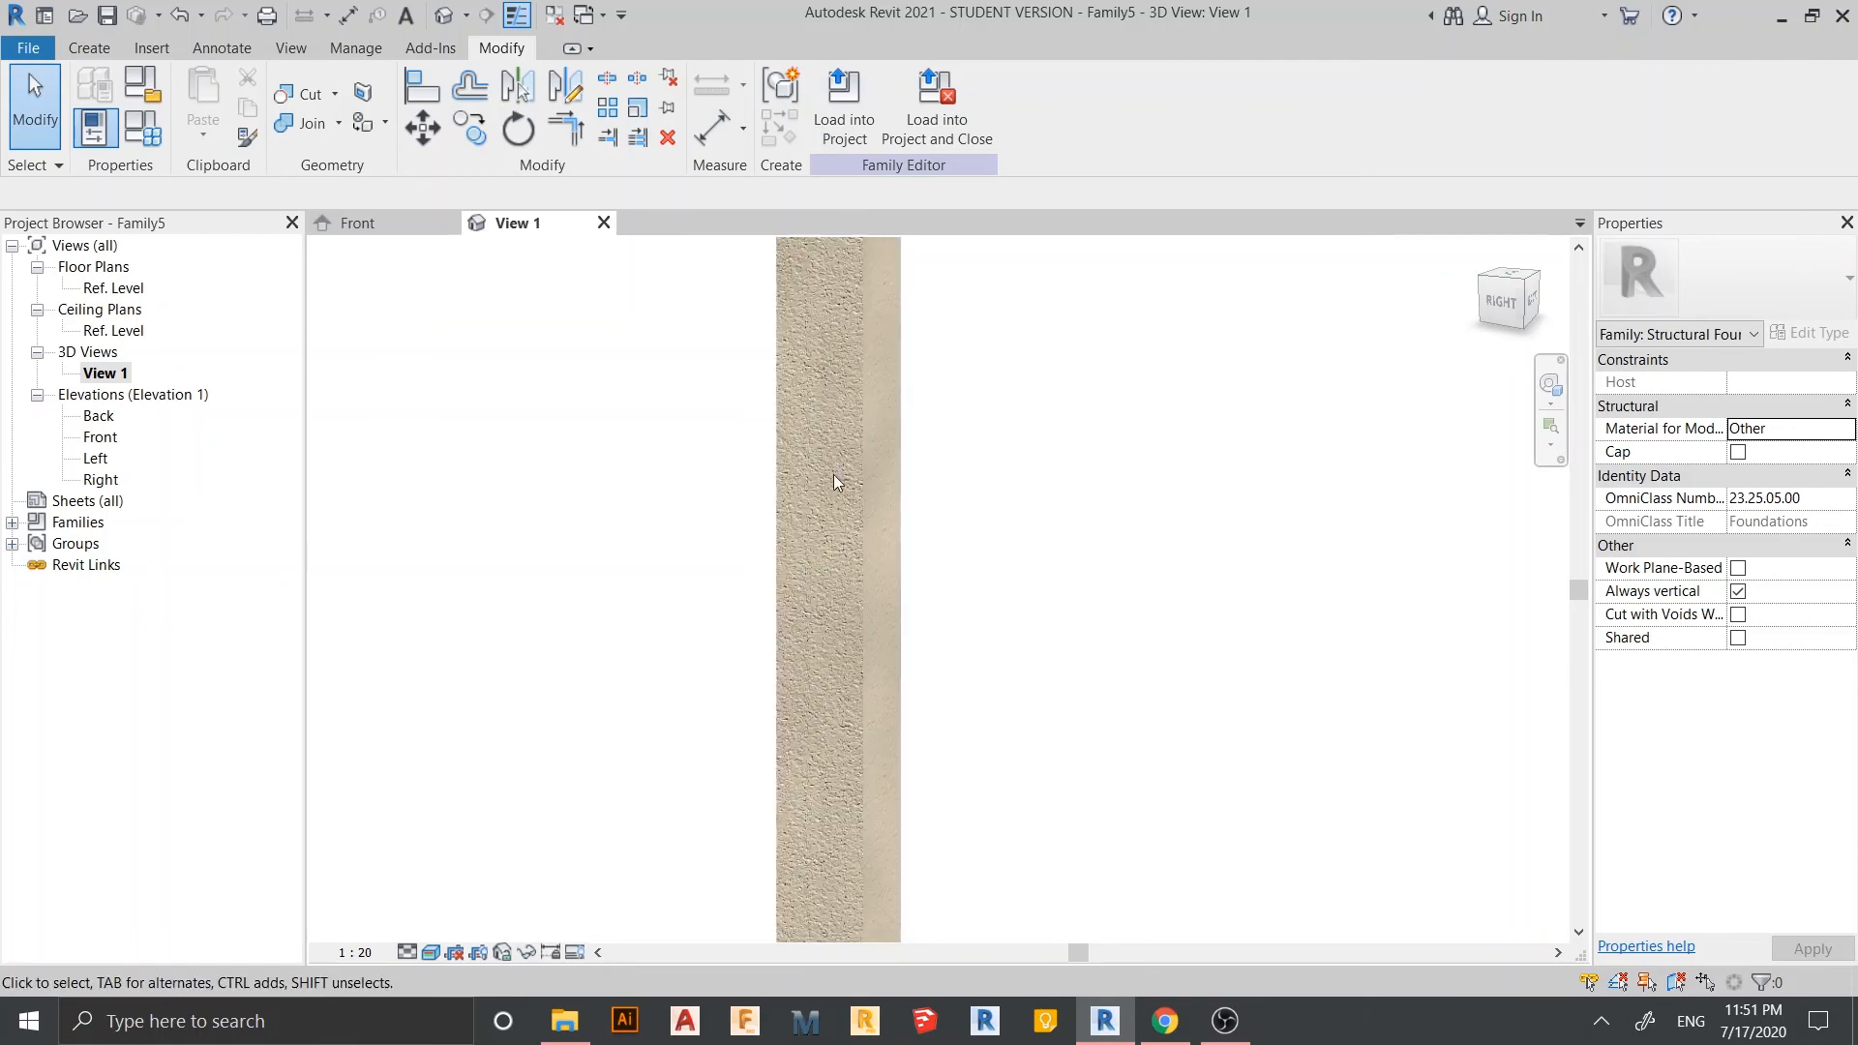
pyautogui.moveTo(833, 474); pyautogui.dragTo(1103, 505, button='middle')
pyautogui.scroll(-5, 1103, 504)
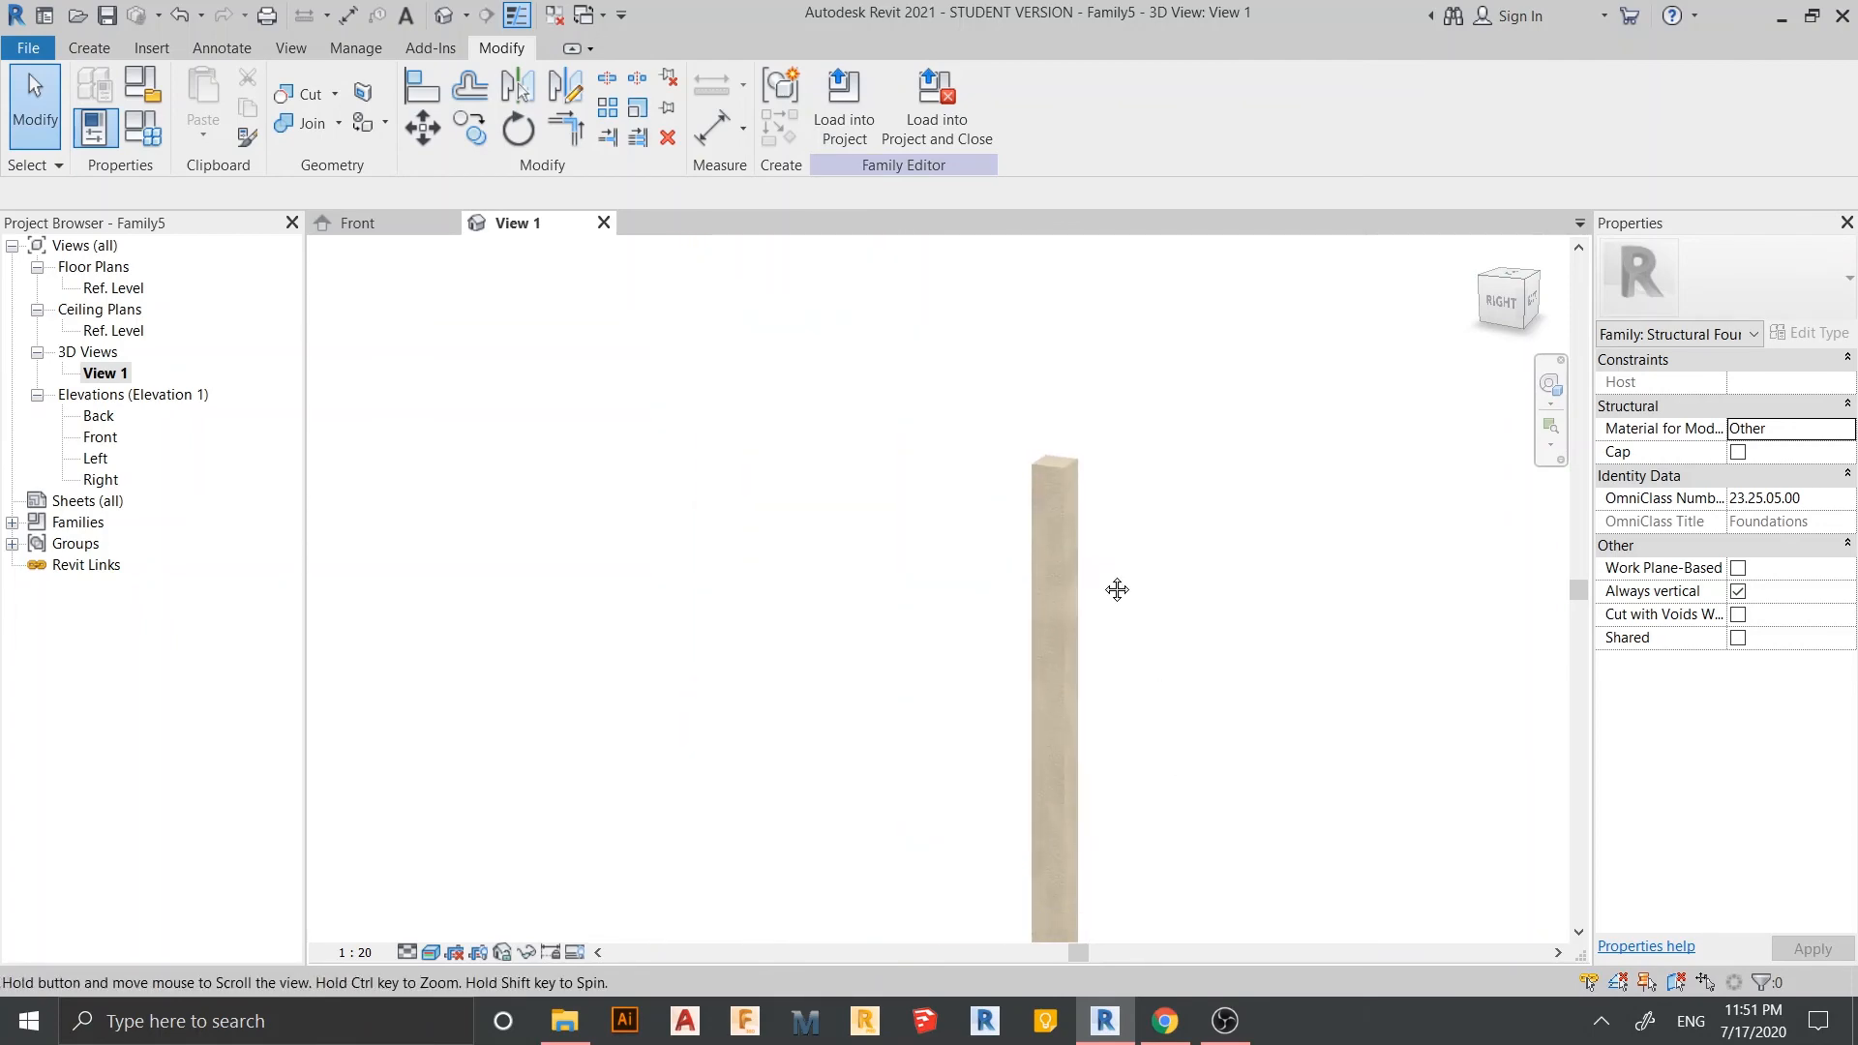
pyautogui.keyDown('shift'); pyautogui.moveTo(1116, 589); pyautogui.dragTo(1055, 608, button='middle'); pyautogui.keyUp('shift')
pyautogui.scroll(-3, 1153, 684)
pyautogui.scroll(2, 982, 691)
pyautogui.moveTo(1186, 722); pyautogui.dragTo(1103, 737, button='middle')
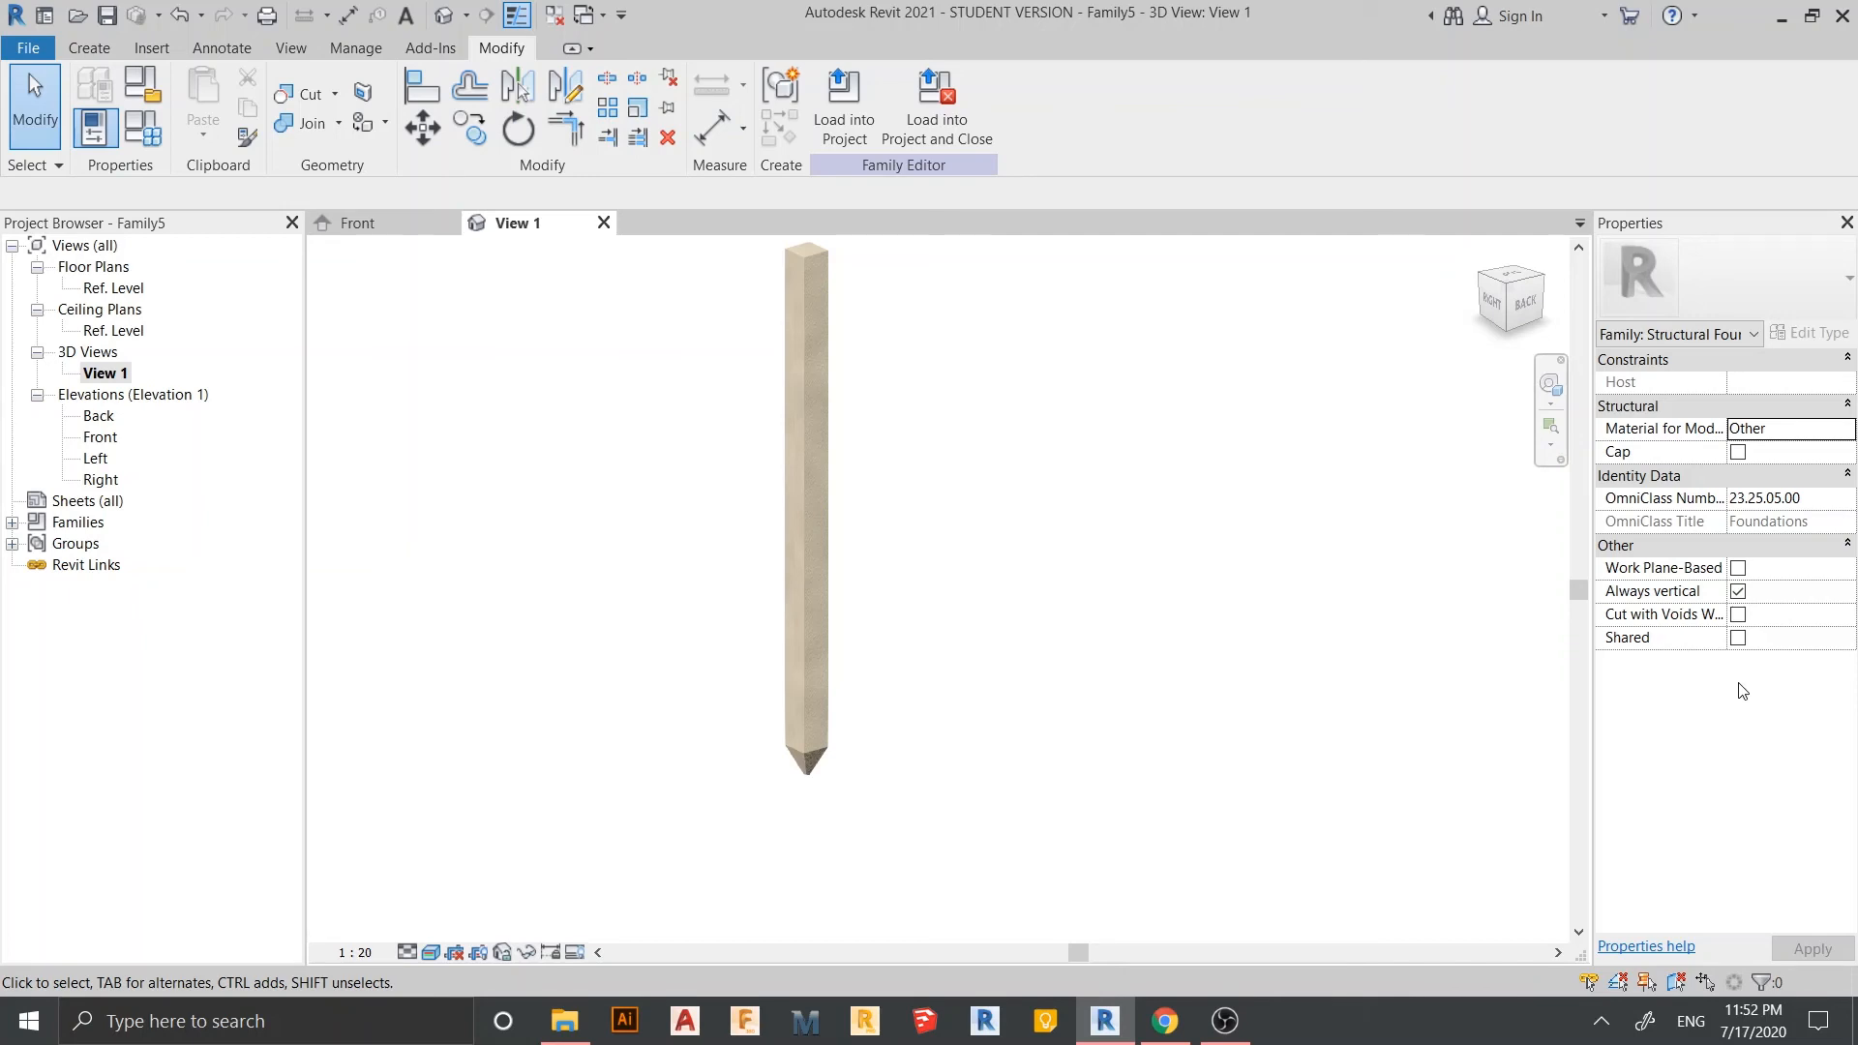
pyautogui.moveTo(1055, 485); pyautogui.dragTo(1119, 458, button='middle')
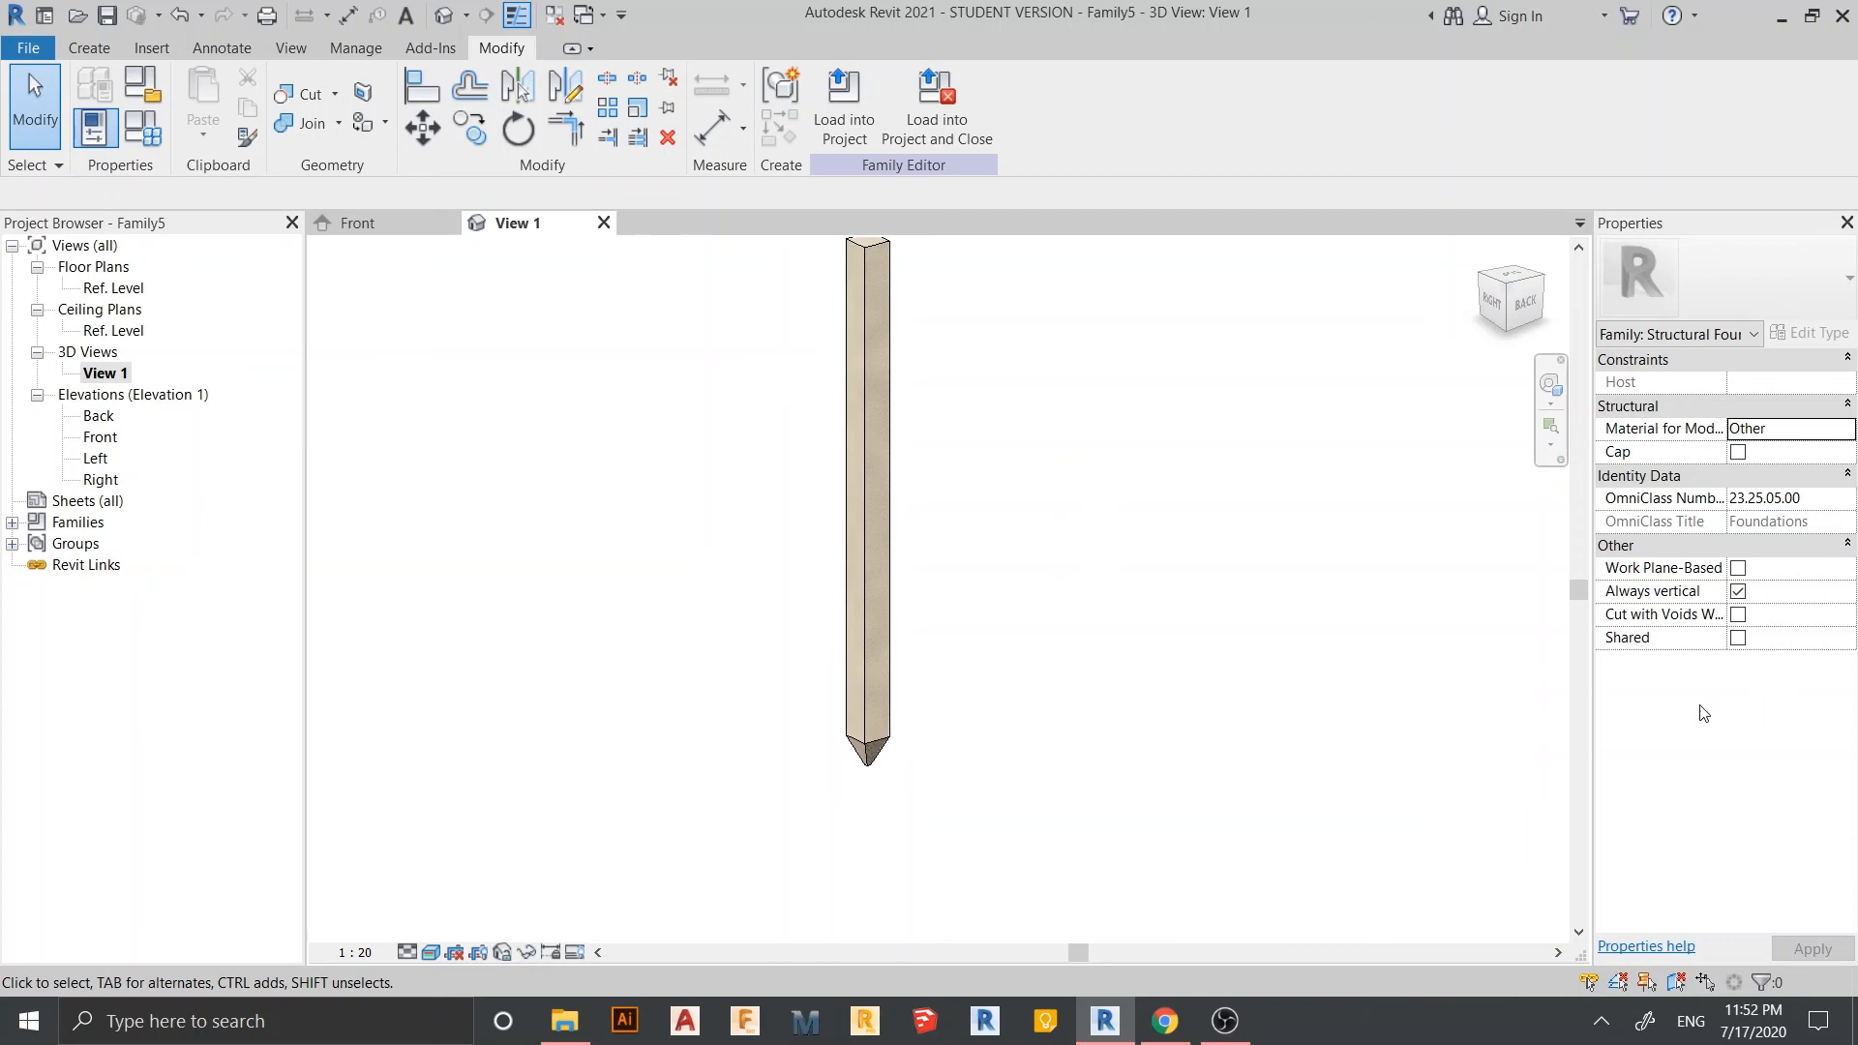
pyautogui.moveTo(1040, 628); pyautogui.dragTo(1020, 705, button='middle')
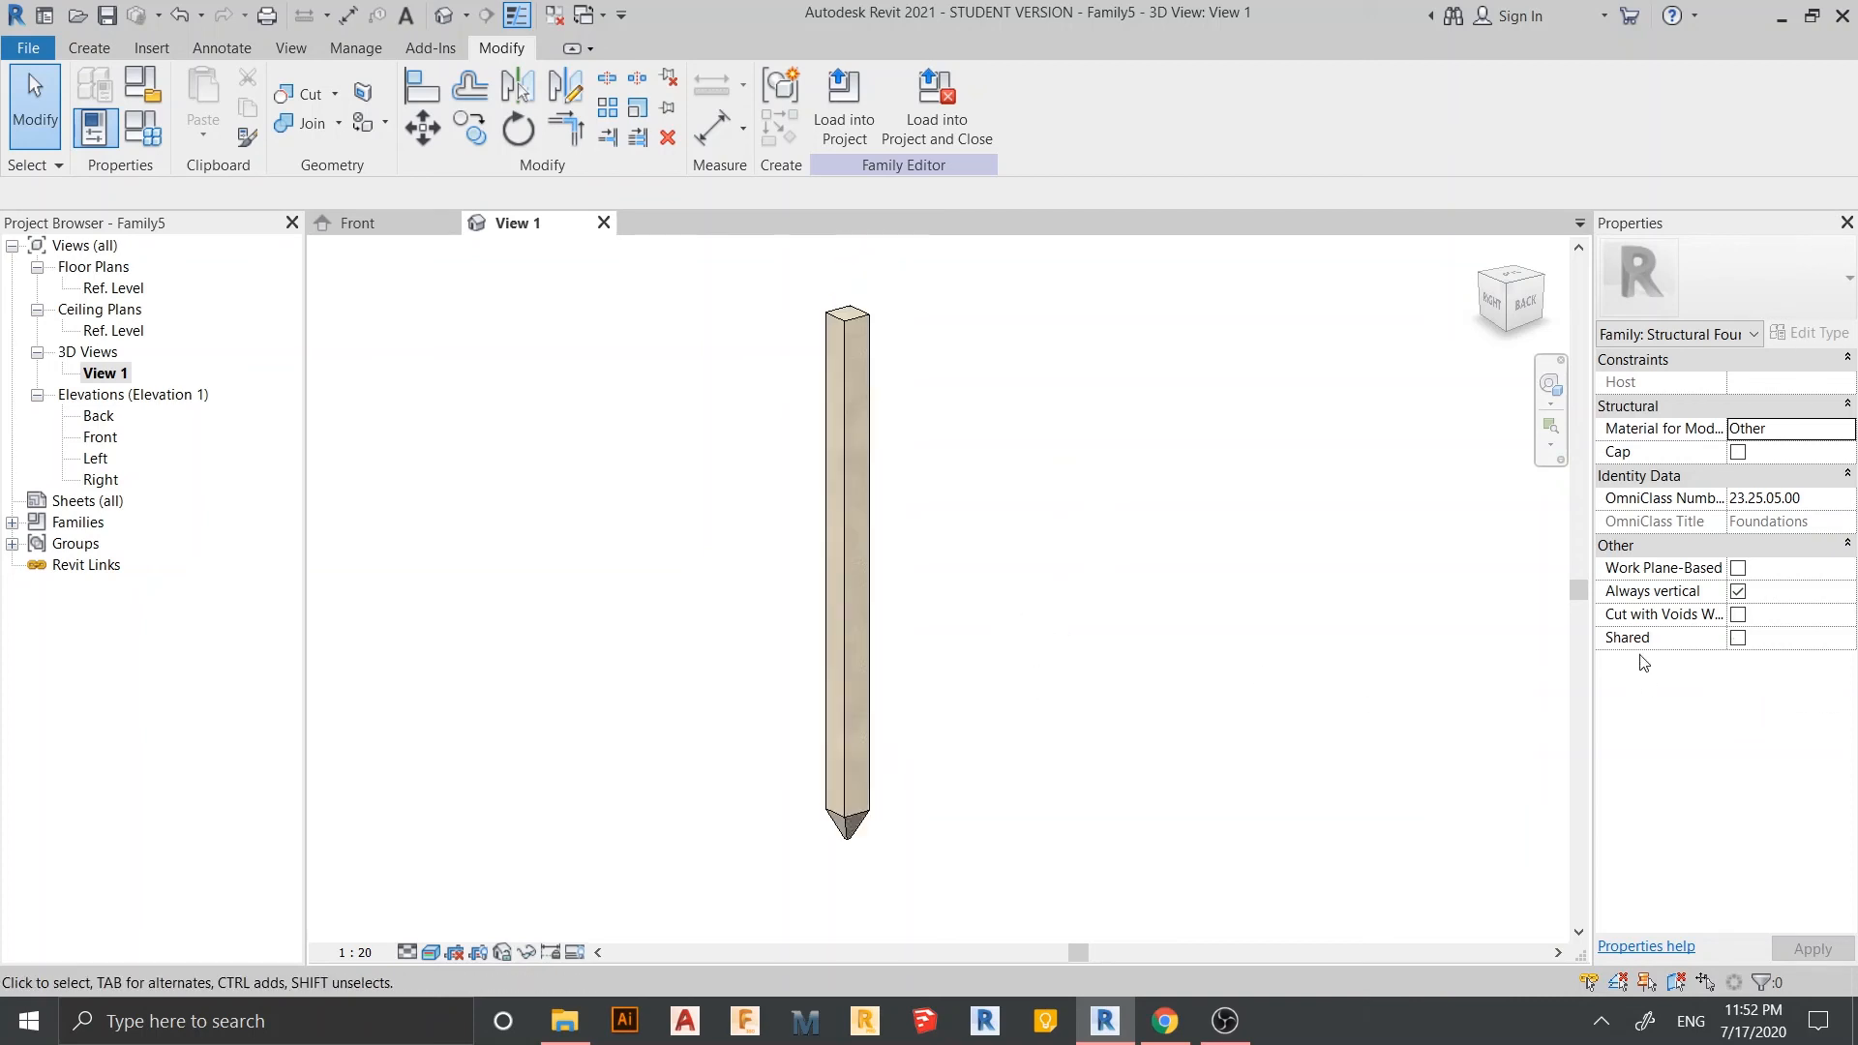
# - Enable the Shared option in the family's properties and apply it
pyautogui.click(1741, 640)
pyautogui.click(1835, 951)
pyautogui.scroll(-1, 1181, 746)
pyautogui.moveTo(1182, 746); pyautogui.dragTo(1081, 523, button='middle')
pyautogui.moveTo(1190, 539); pyautogui.dragTo(1078, 697, button='middle')
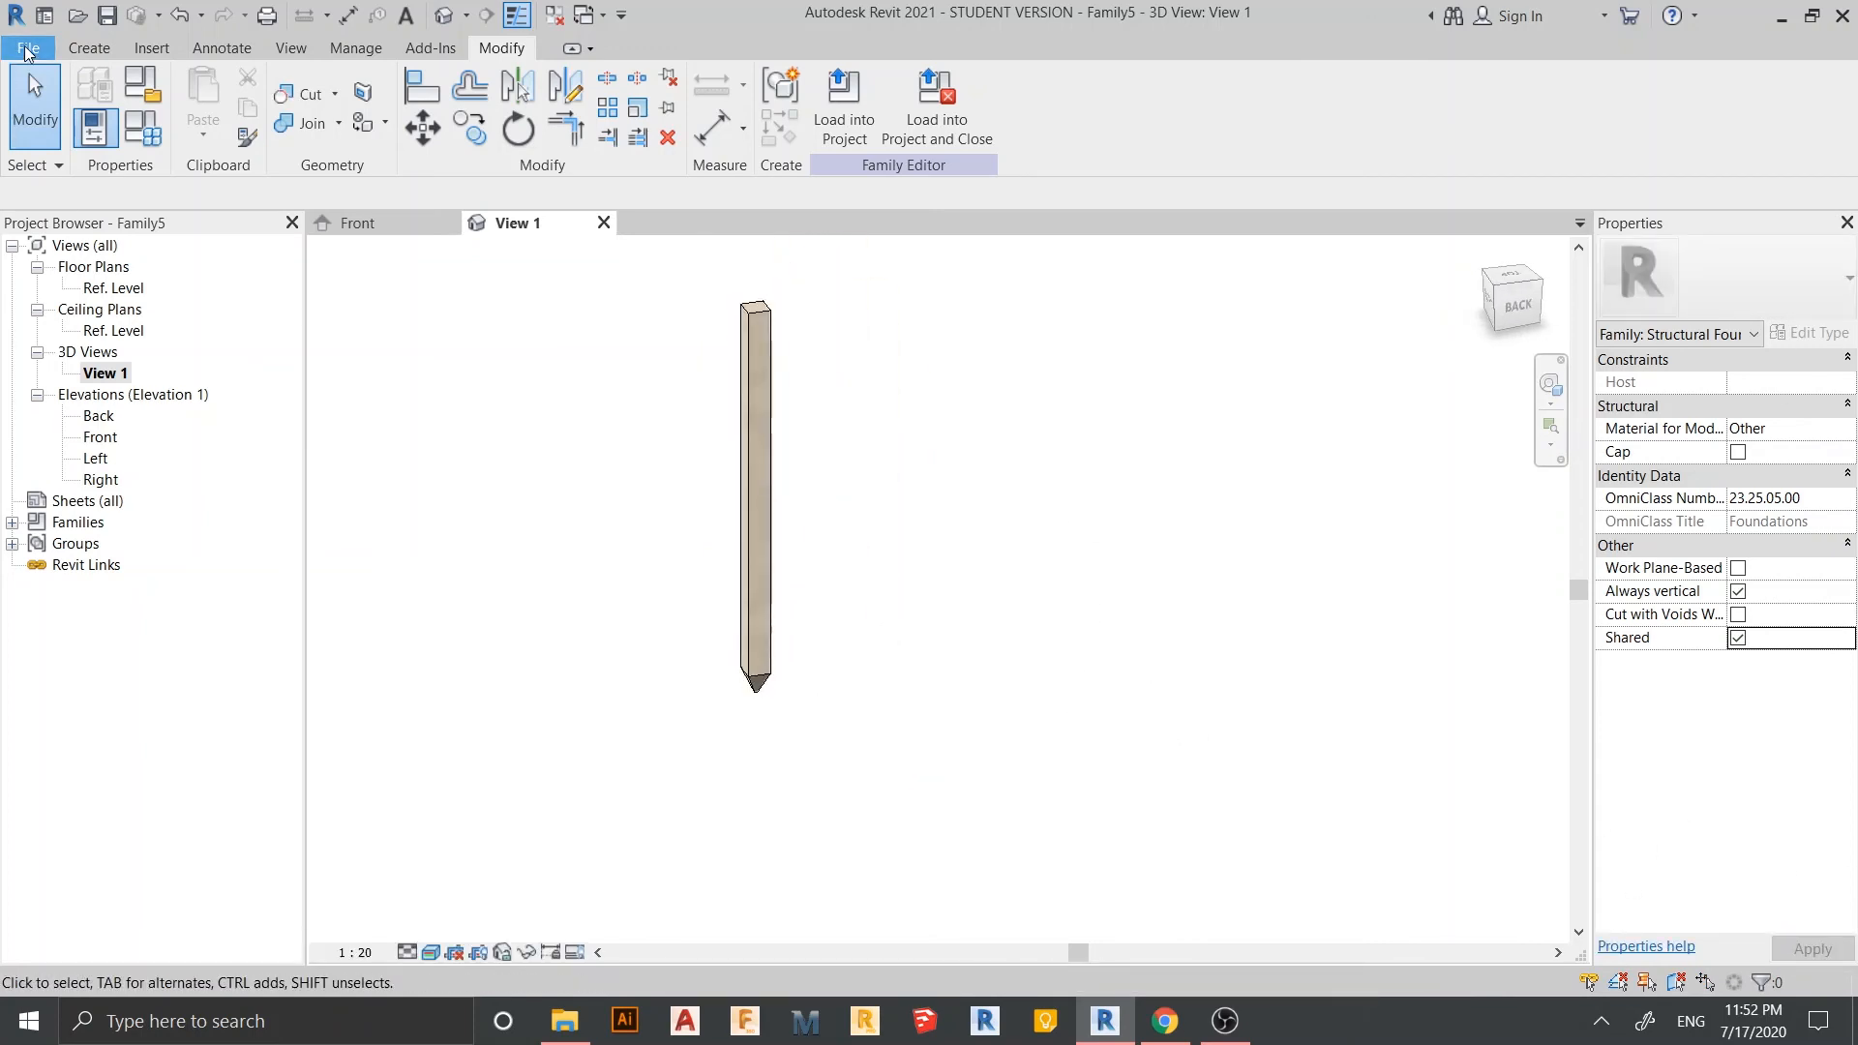
# - Save the family on the Desktop under the file name Pile cap family
pyautogui.click(27, 51)
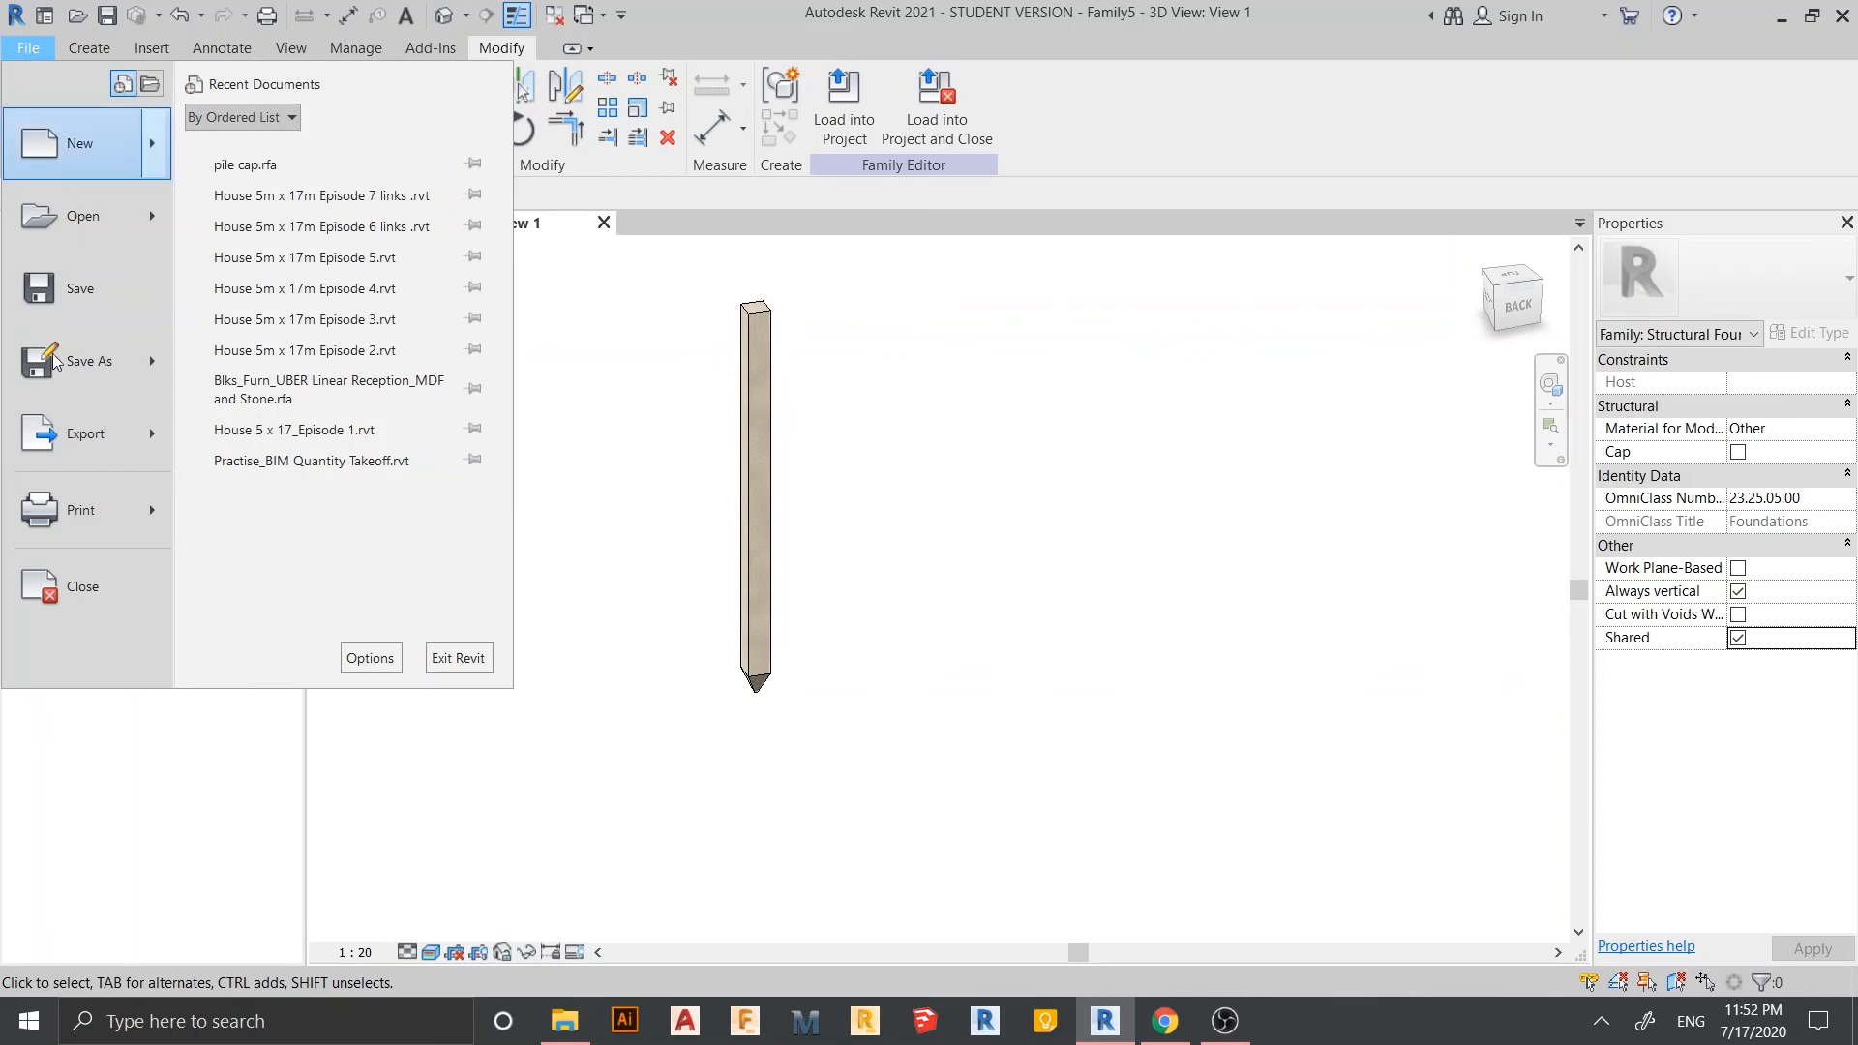
pyautogui.click(112, 302)
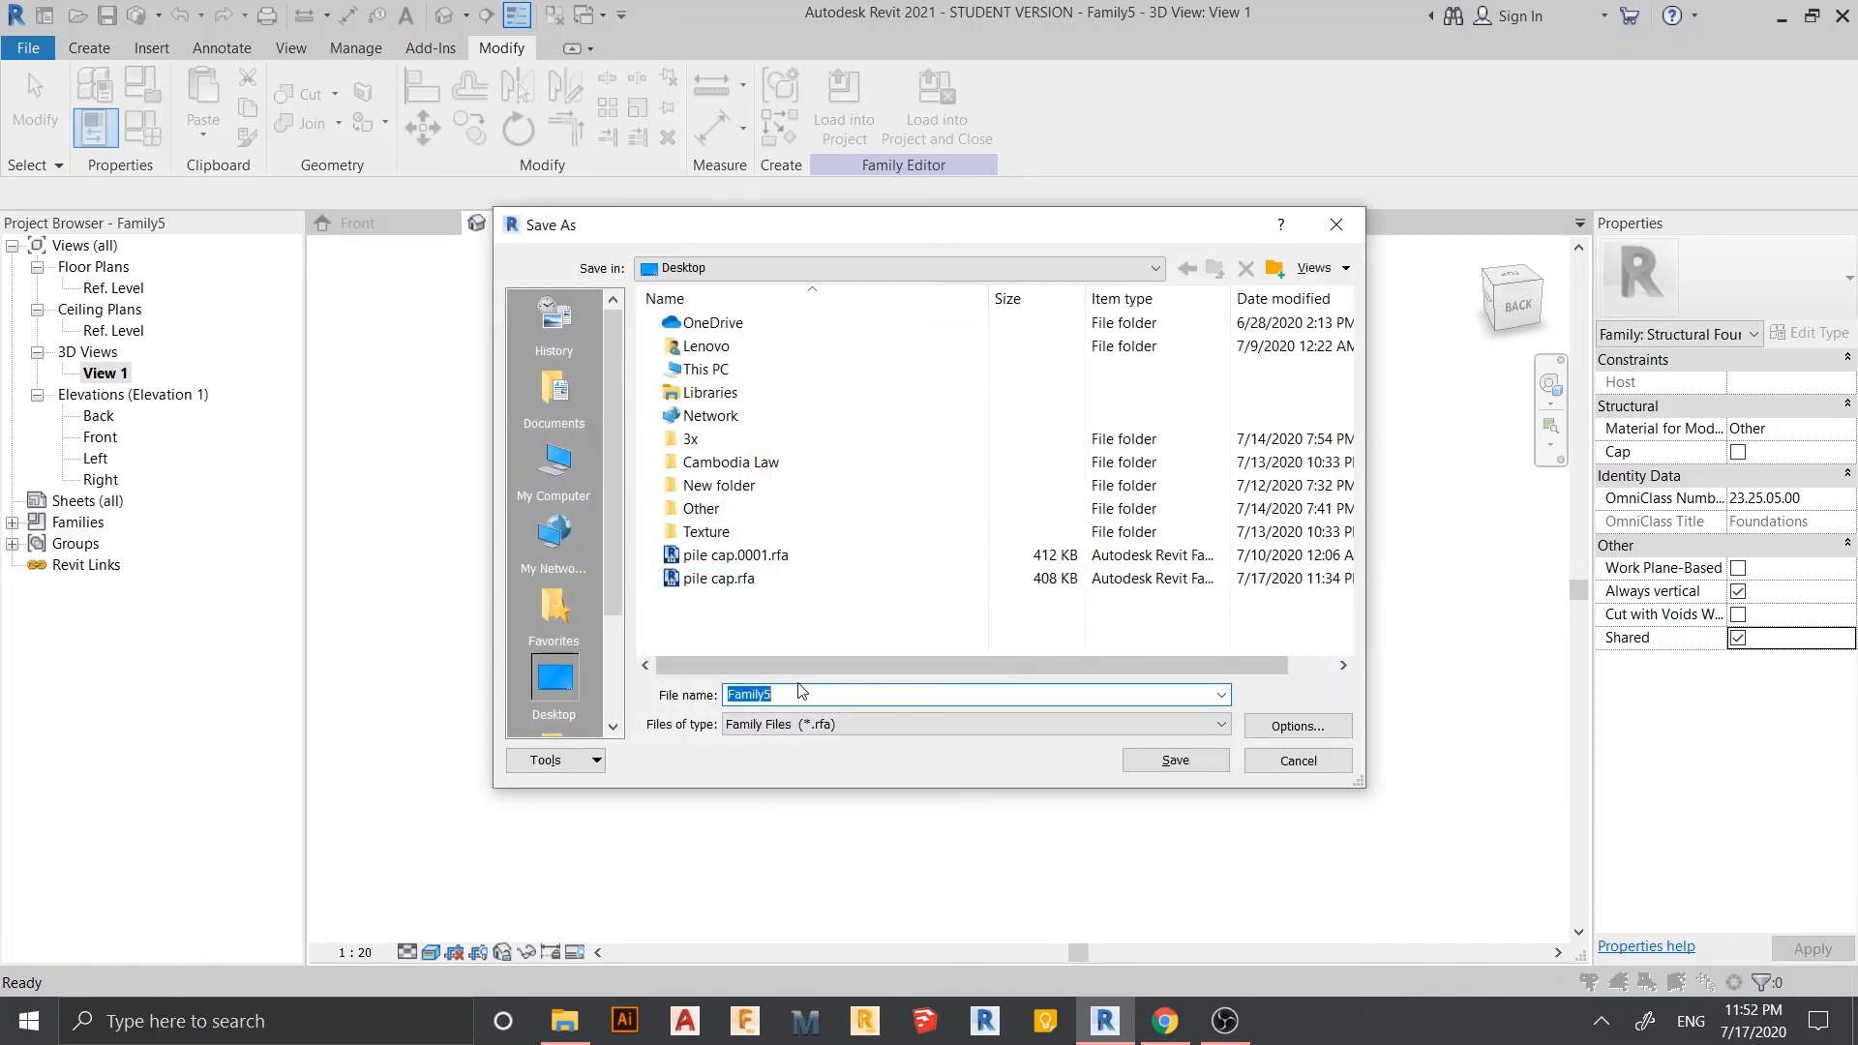
pyautogui.write('P')
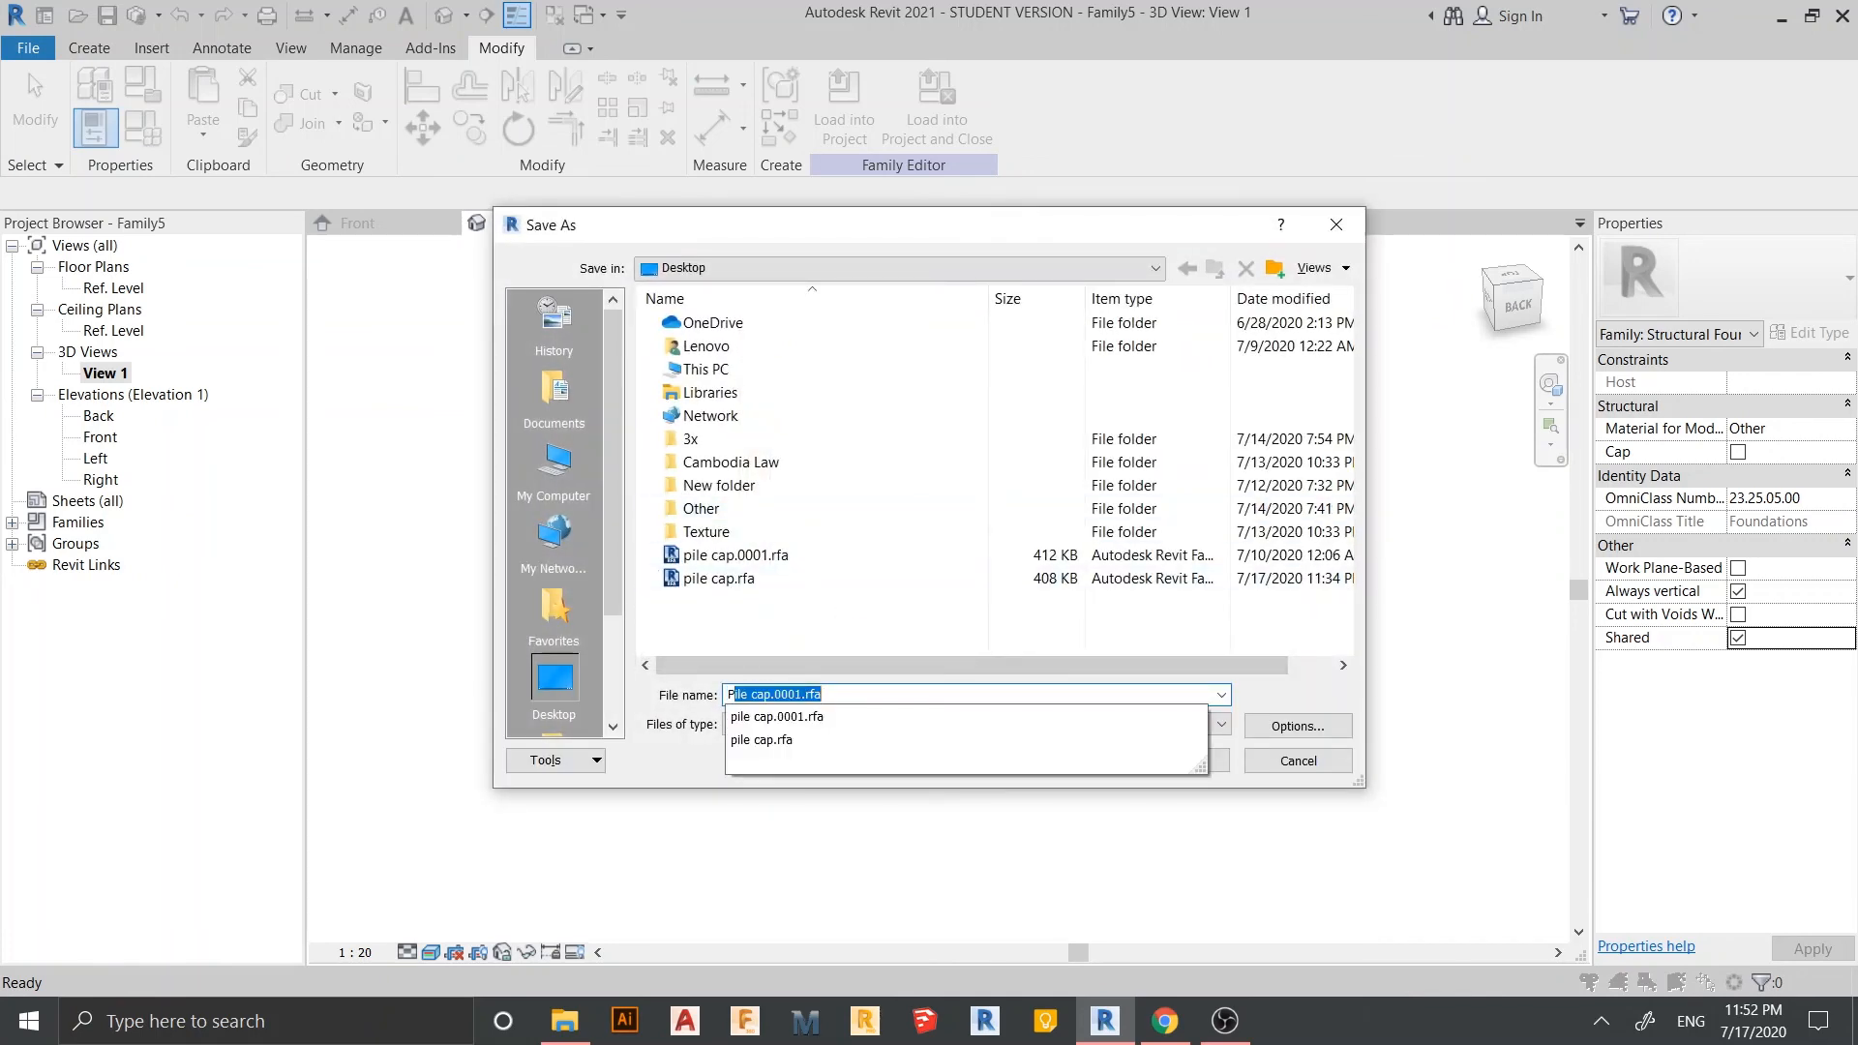
pyautogui.write('ile cap f')
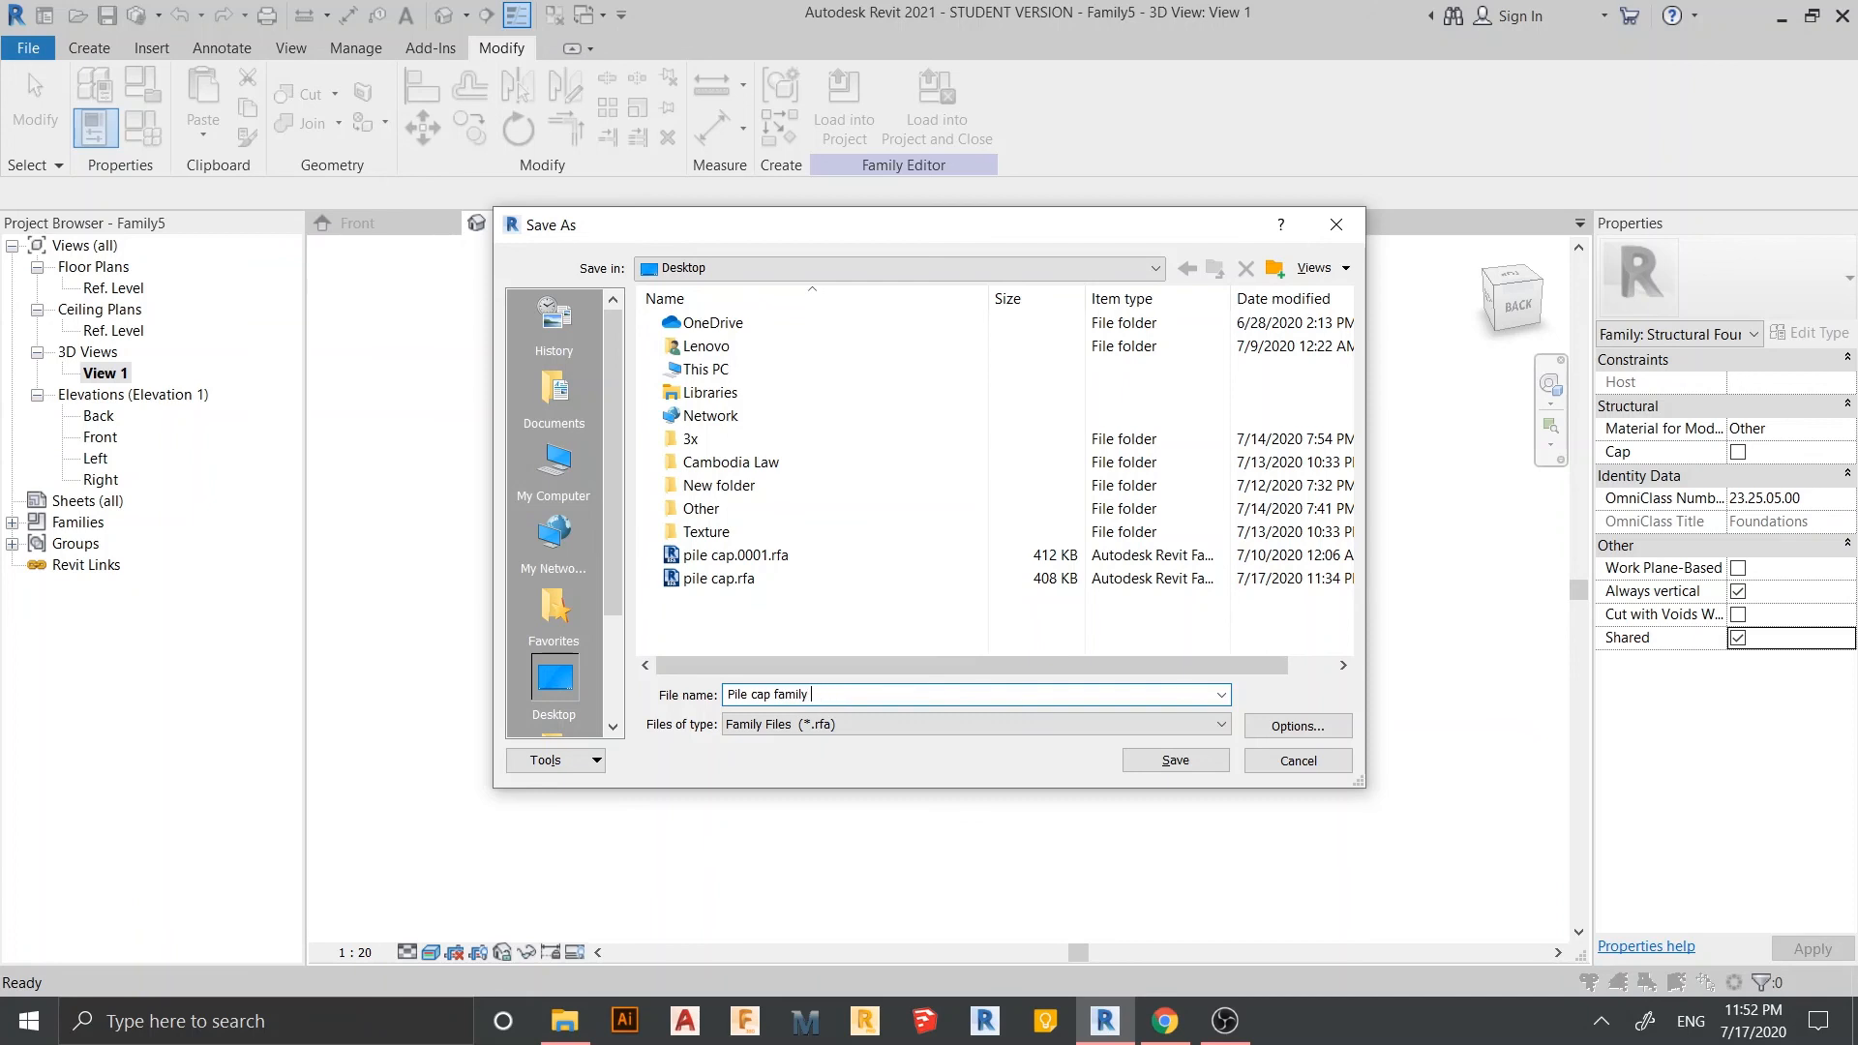
pyautogui.write('amily')
pyautogui.press('Return')
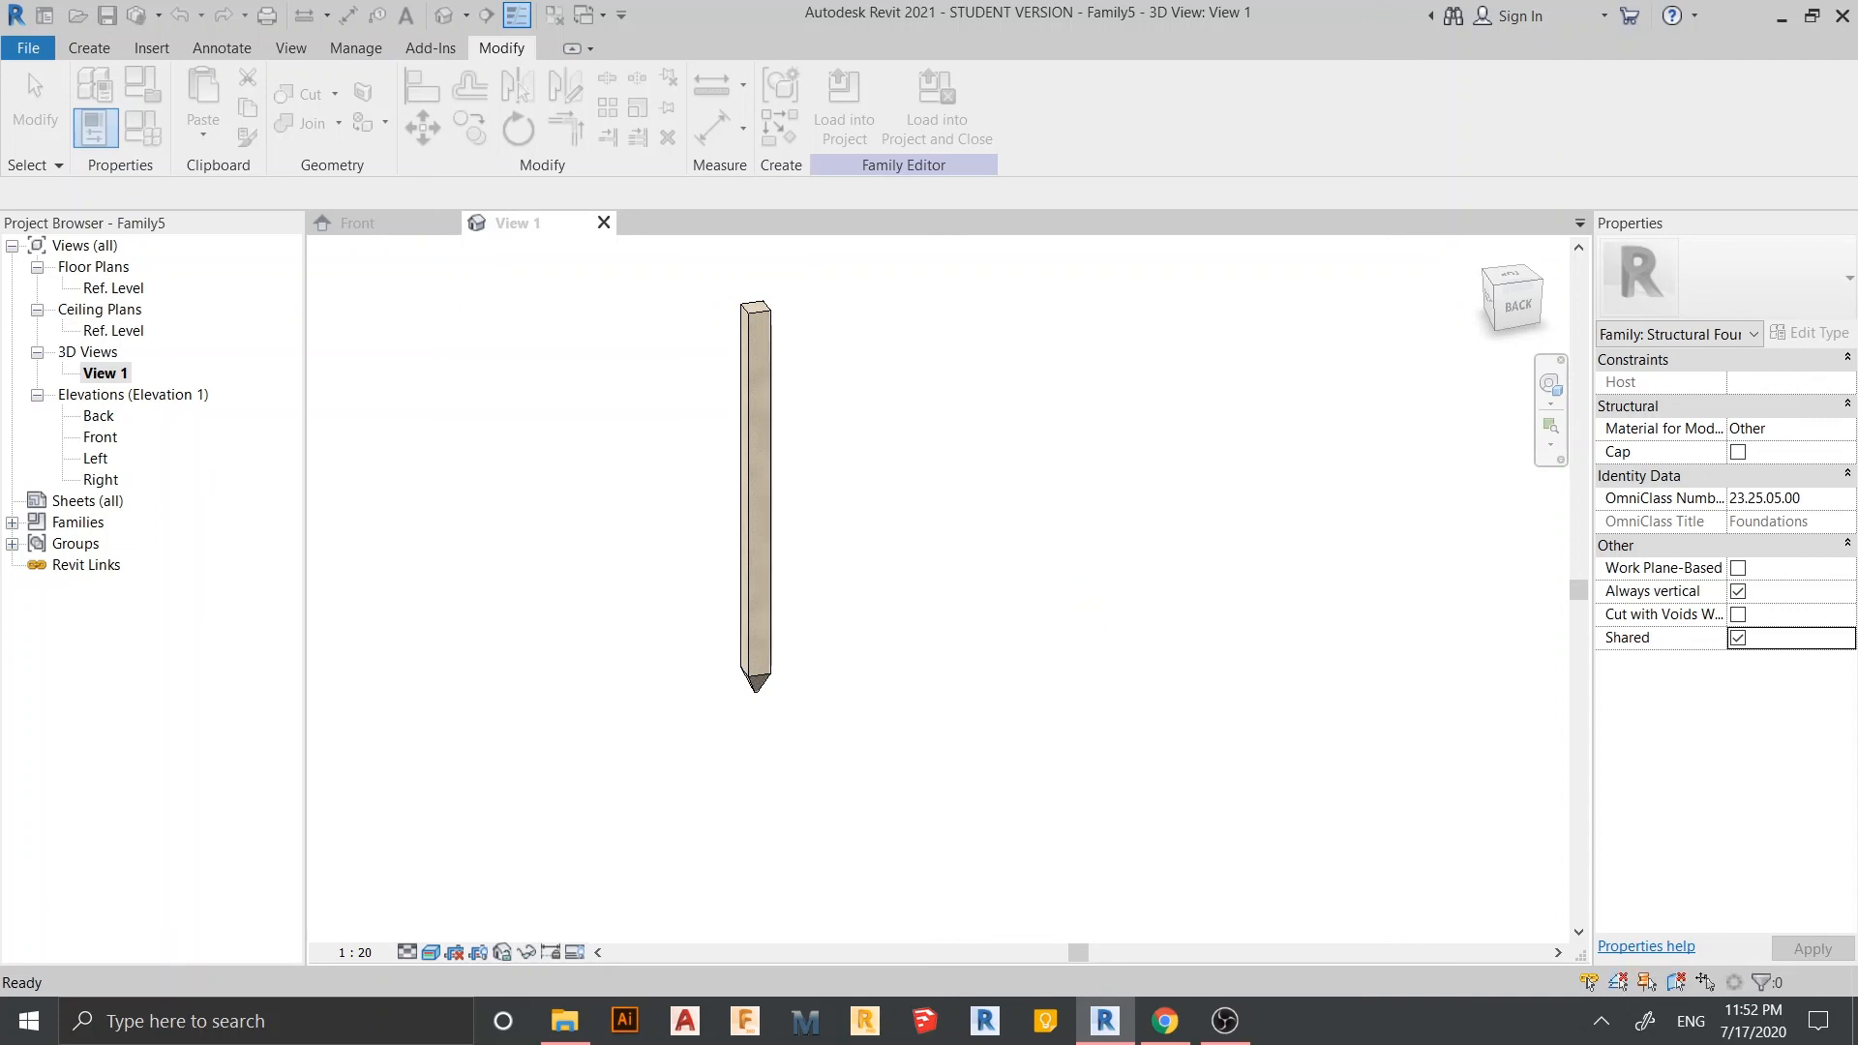
pyautogui.keyDown('shift'); pyautogui.moveTo(1057, 569); pyautogui.dragTo(907, 639, button='middle'); pyautogui.keyUp('shift')
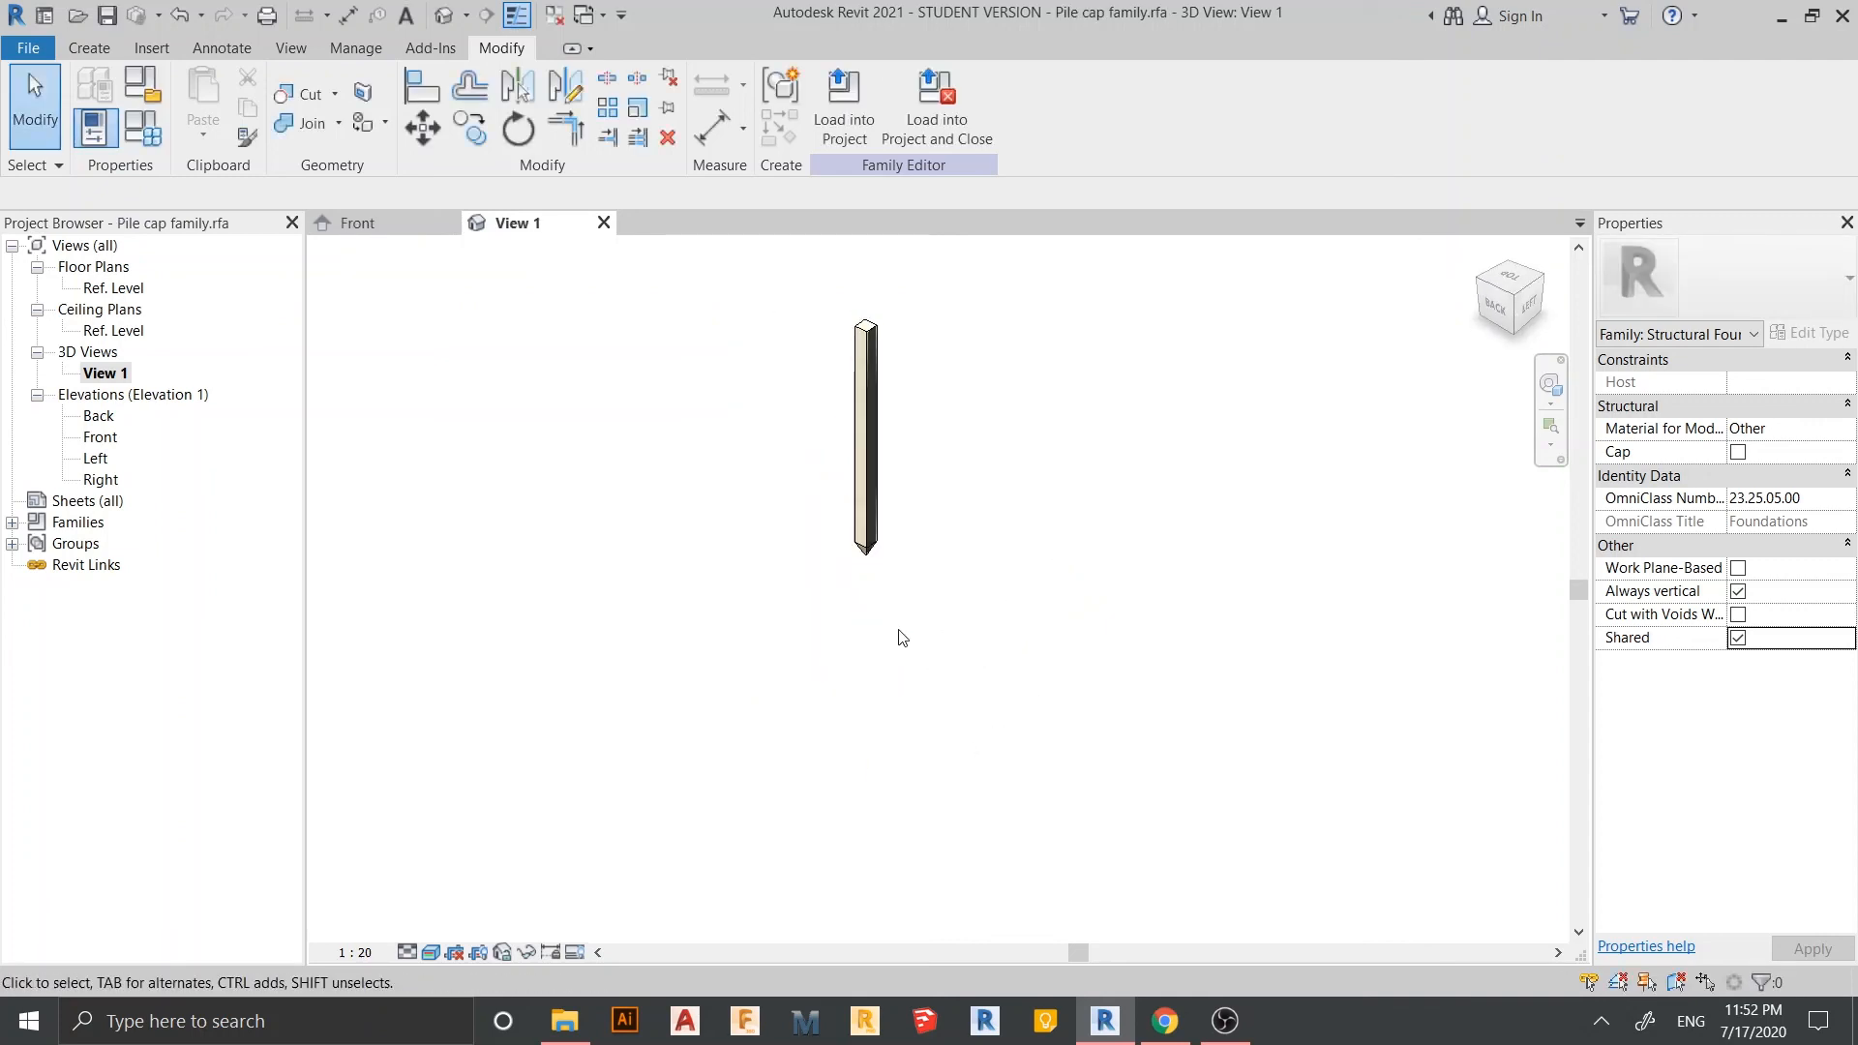
pyautogui.moveTo(924, 572); pyautogui.dragTo(950, 751, button='middle')
pyautogui.scroll(1, 988, 728)
pyautogui.moveTo(1106, 722); pyautogui.dragTo(1108, 680, button='middle')
pyautogui.scroll(-1, 1108, 680)
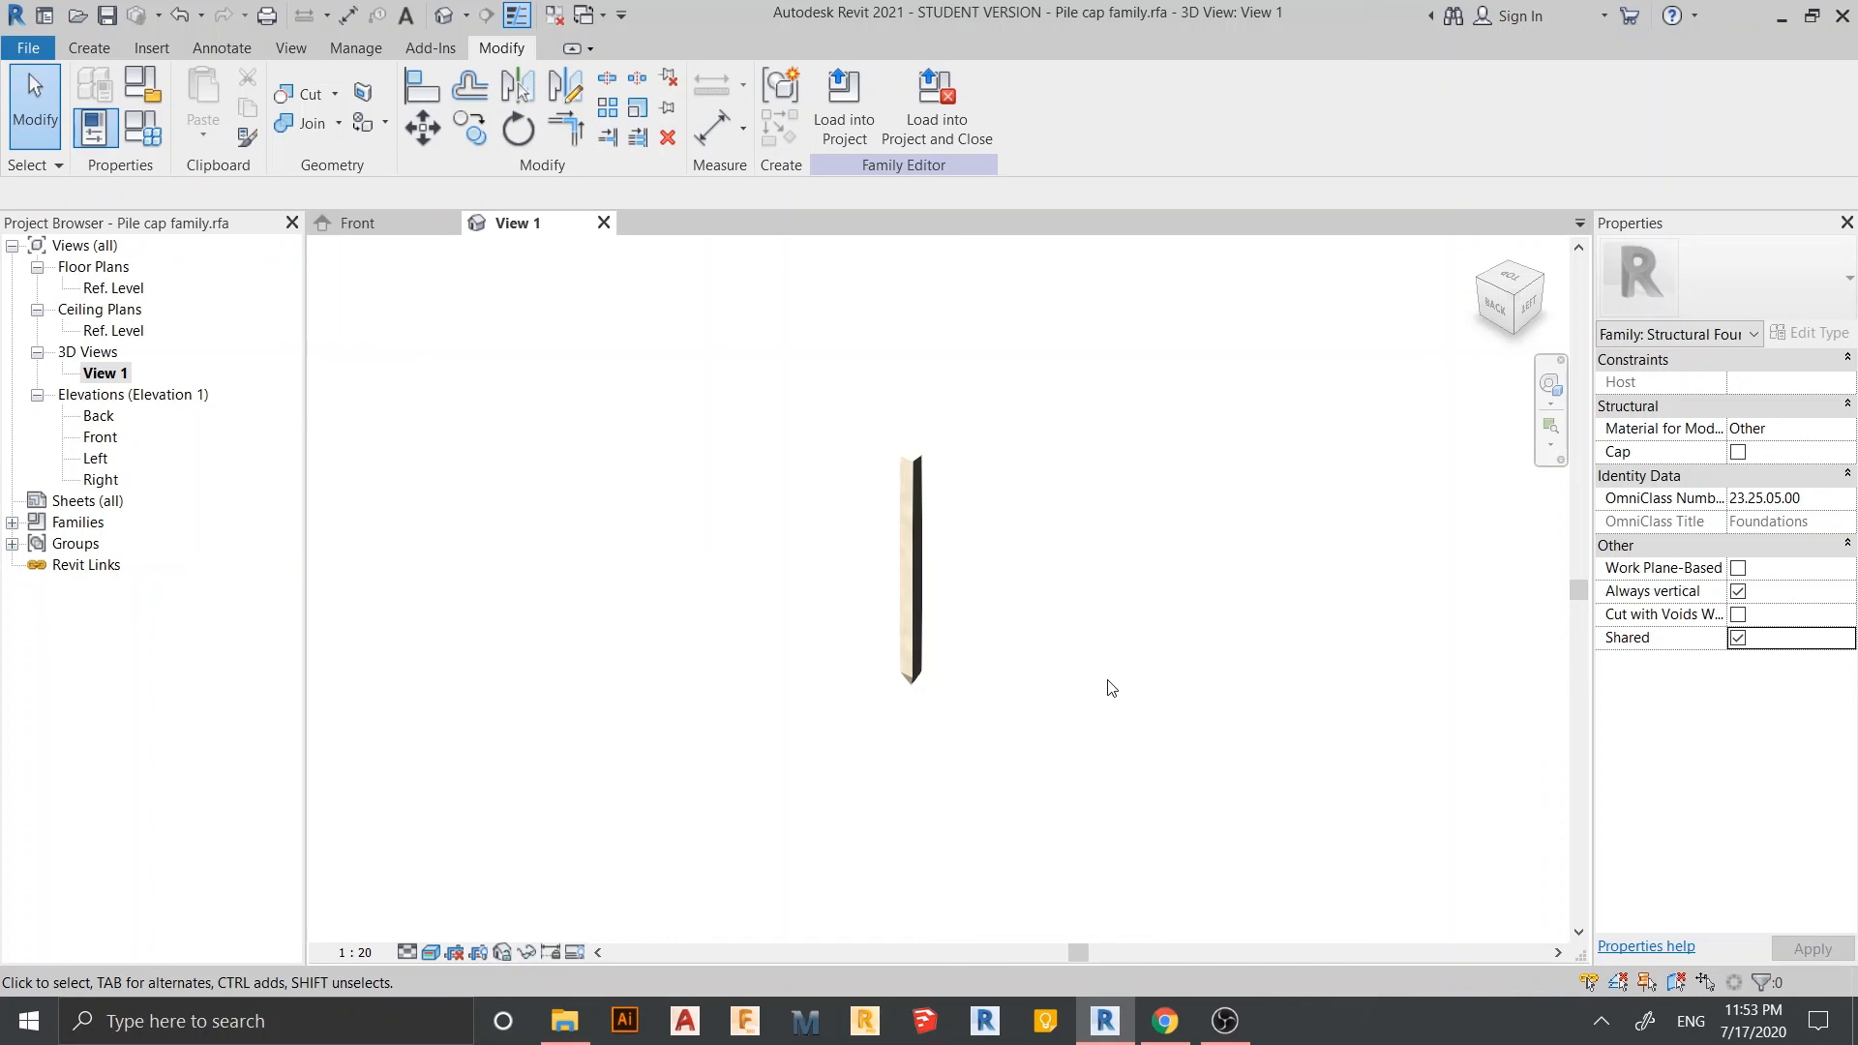
pyautogui.moveTo(1111, 687); pyautogui.dragTo(1082, 594, button='middle')
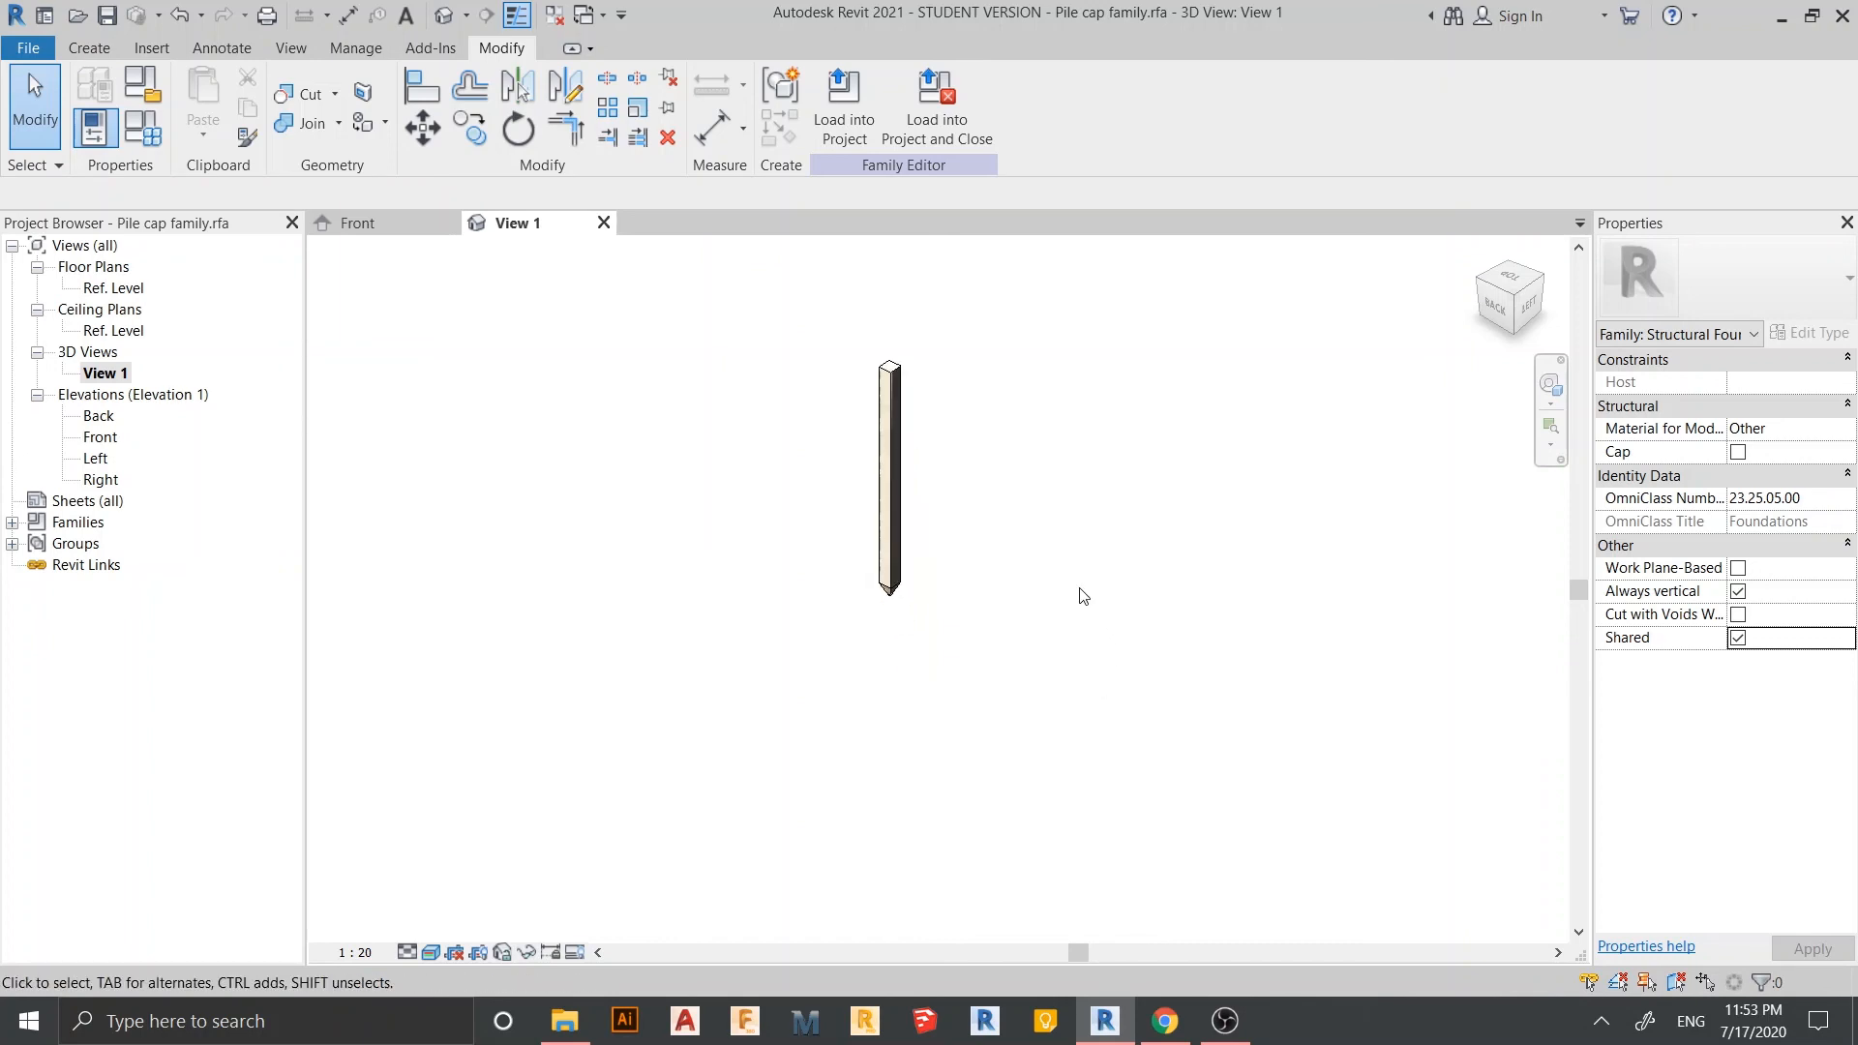
pyautogui.moveTo(1082, 594); pyautogui.dragTo(1125, 668, button='middle')
# - Examine the finished pile in the 3D view from its left-front corner, covering the flat end, the shaft and the tapered head
pyautogui.moveTo(1393, 665); pyautogui.dragTo(874, 521, button='middle')
pyautogui.scroll(2, 996, 642)
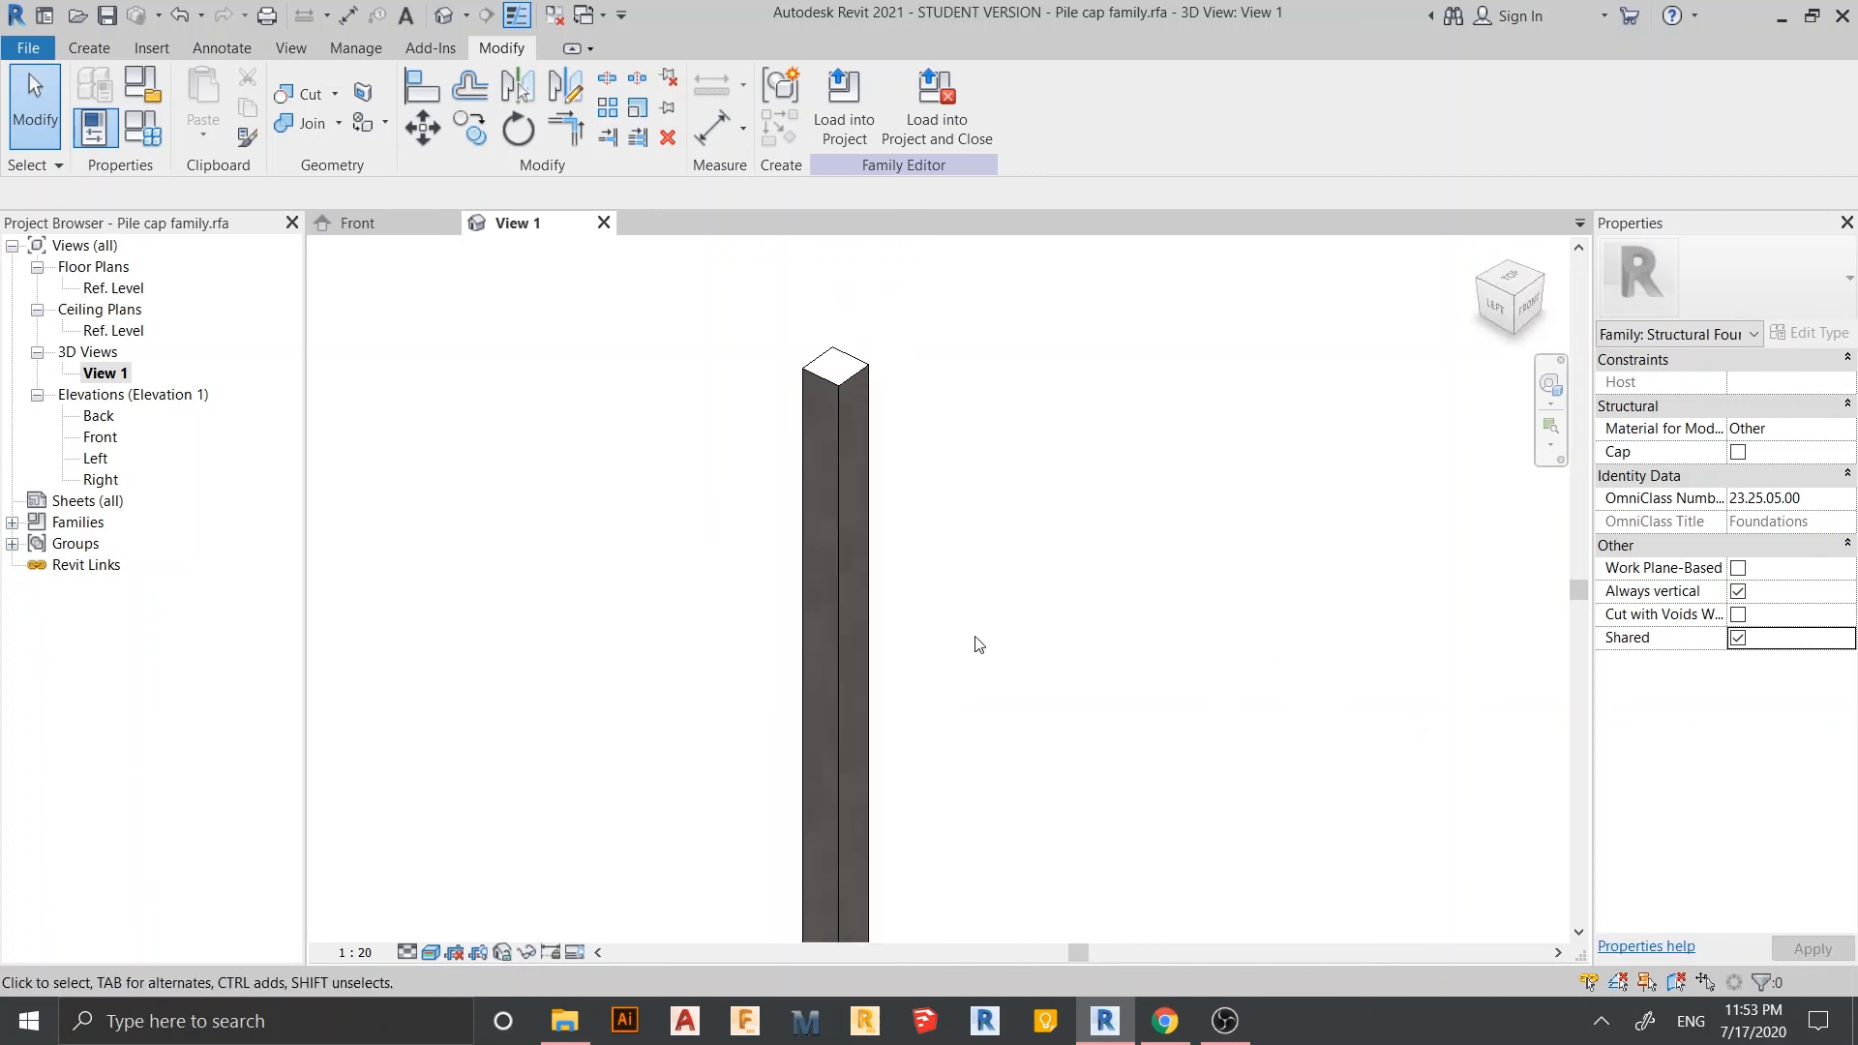
pyautogui.moveTo(1013, 629); pyautogui.dragTo(1041, 717, button='middle')
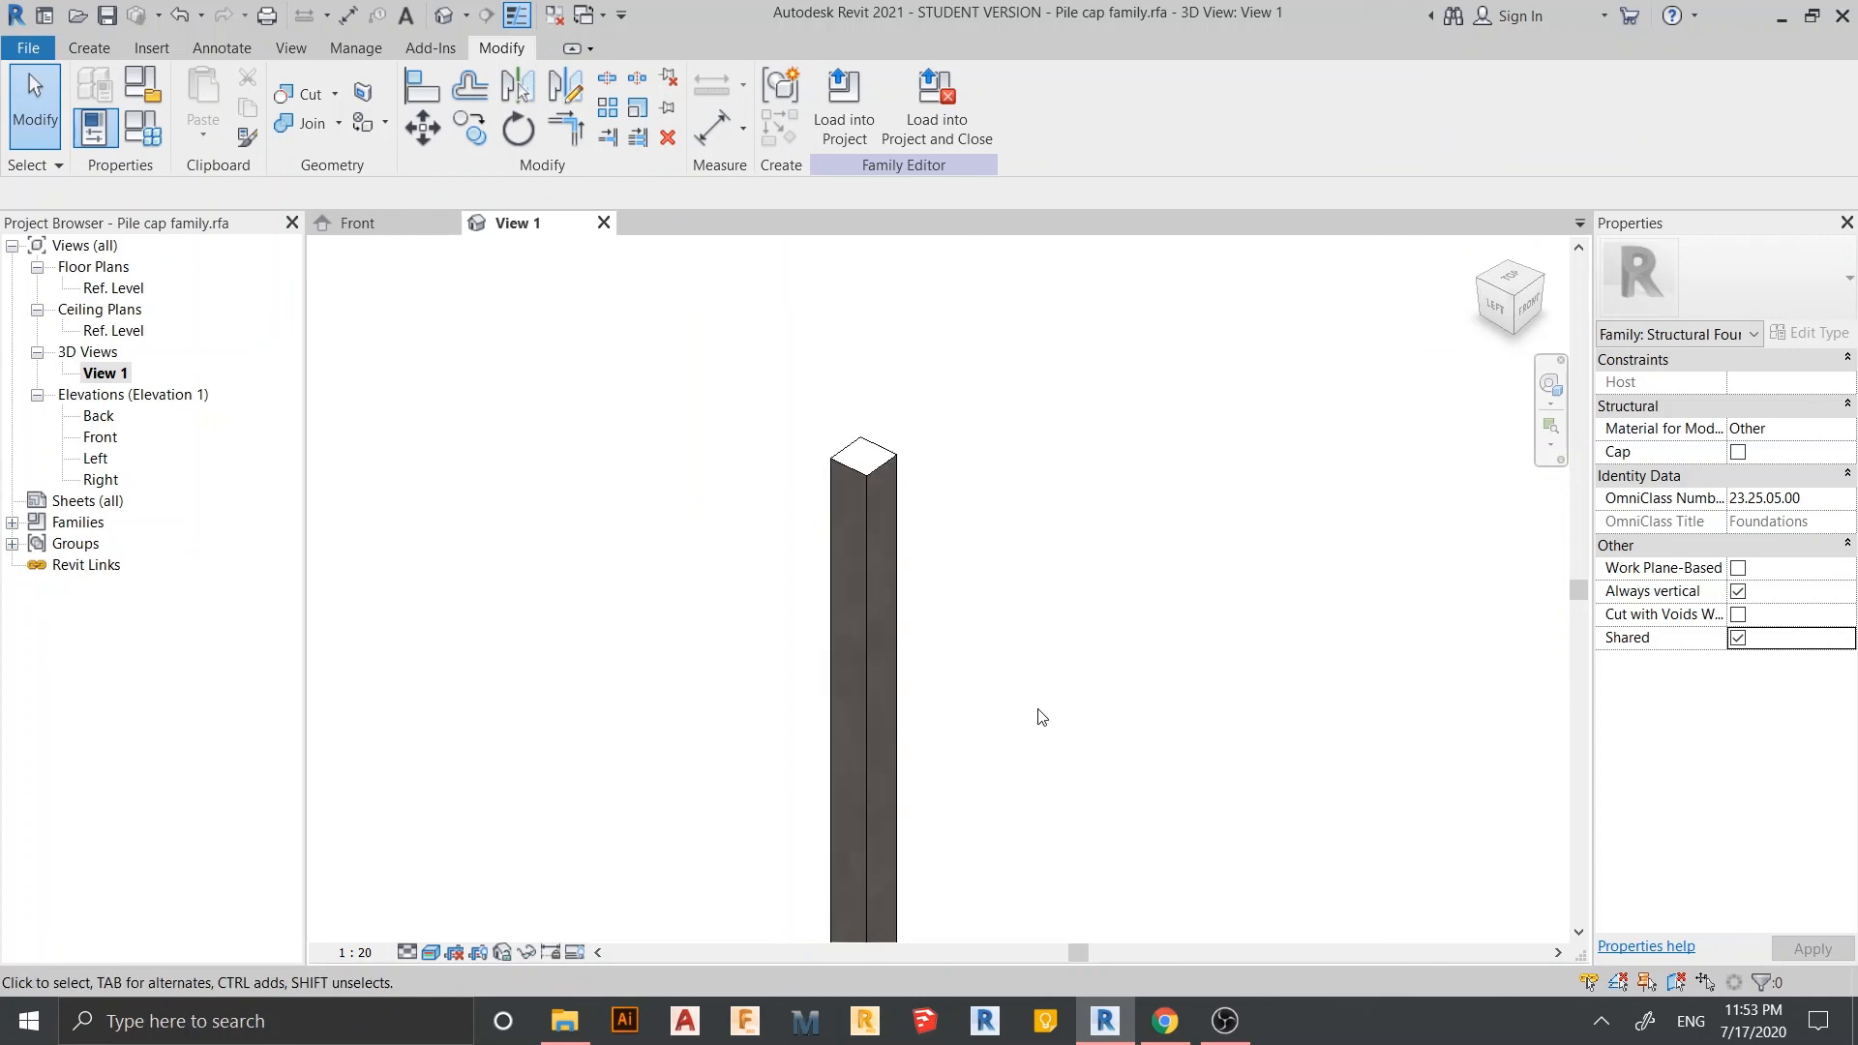
pyautogui.moveTo(1011, 702); pyautogui.dragTo(1004, 444, button='middle')
pyautogui.scroll(-2, 1054, 535)
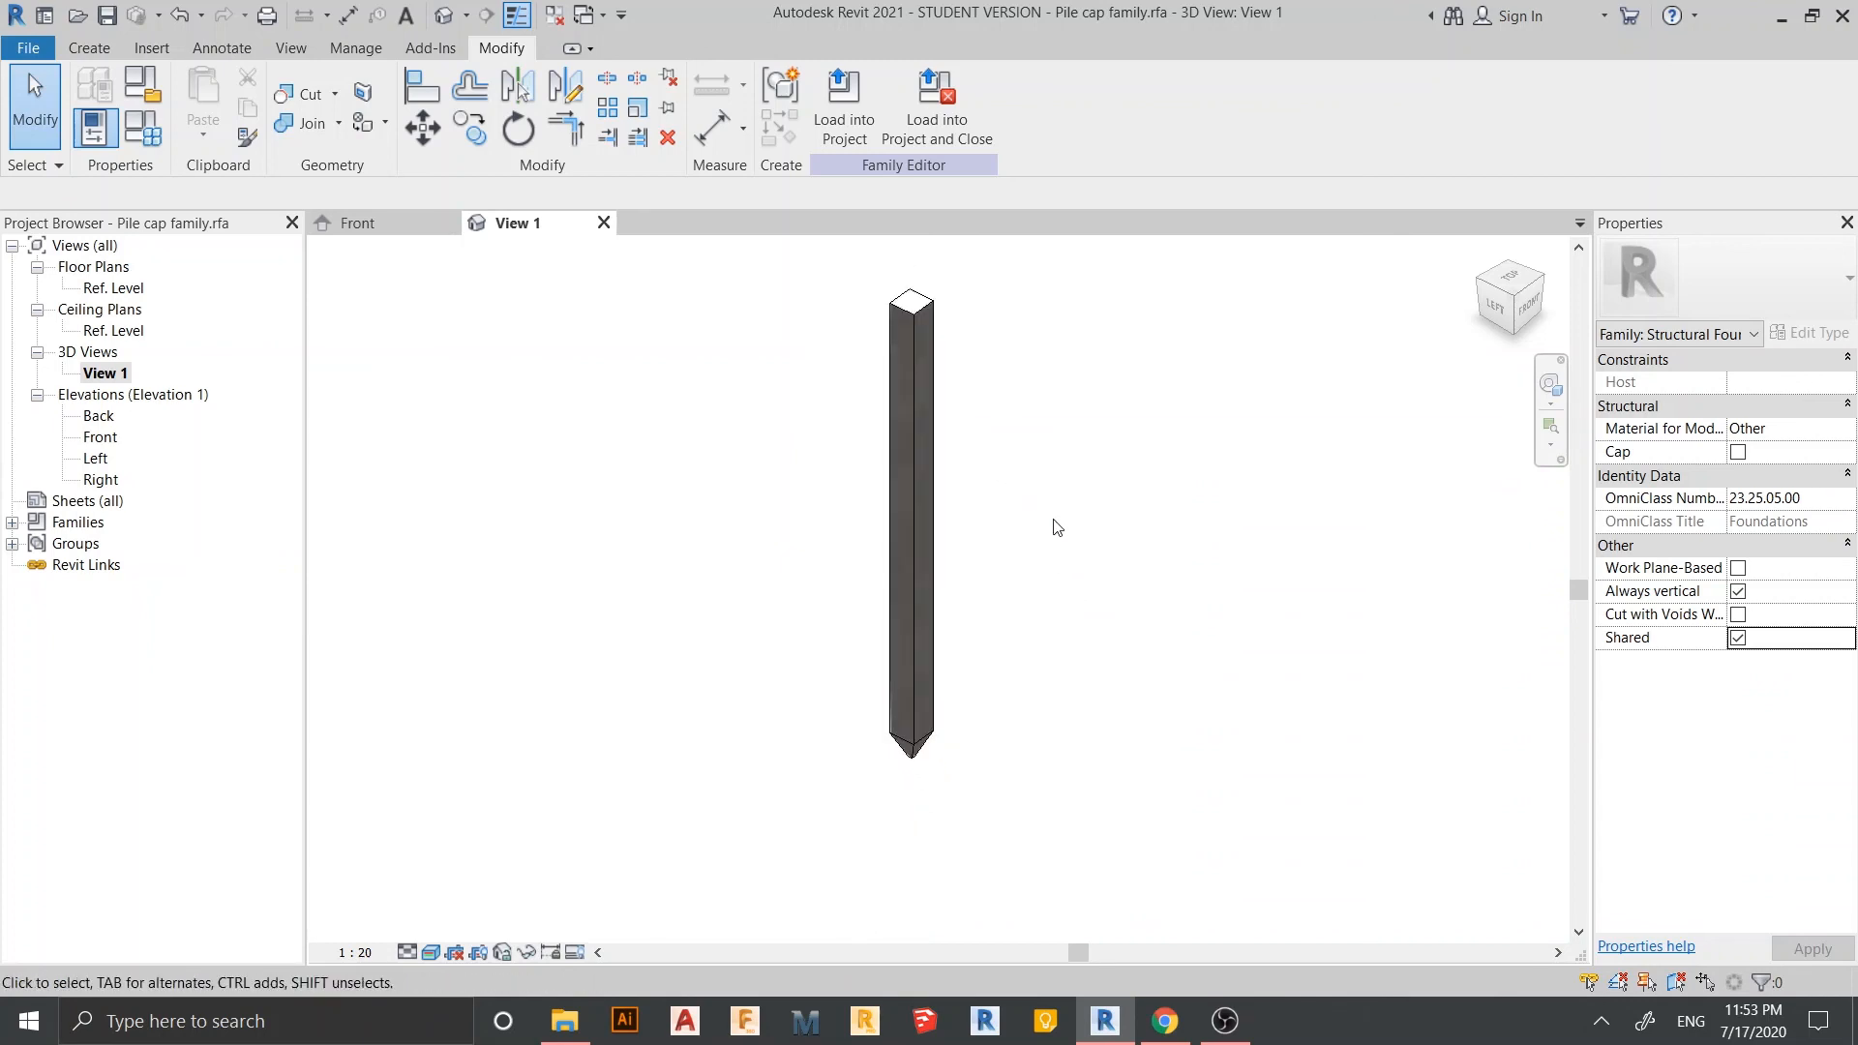
pyautogui.moveTo(1134, 553); pyautogui.dragTo(1065, 613, button='middle')
pyautogui.scroll(2, 943, 836)
pyautogui.moveTo(960, 834); pyautogui.dragTo(935, 903, button='middle')
pyautogui.moveTo(913, 813); pyautogui.dragTo(588, 261)
pyautogui.click(1088, 377)
pyautogui.scroll(-3, 1103, 392)
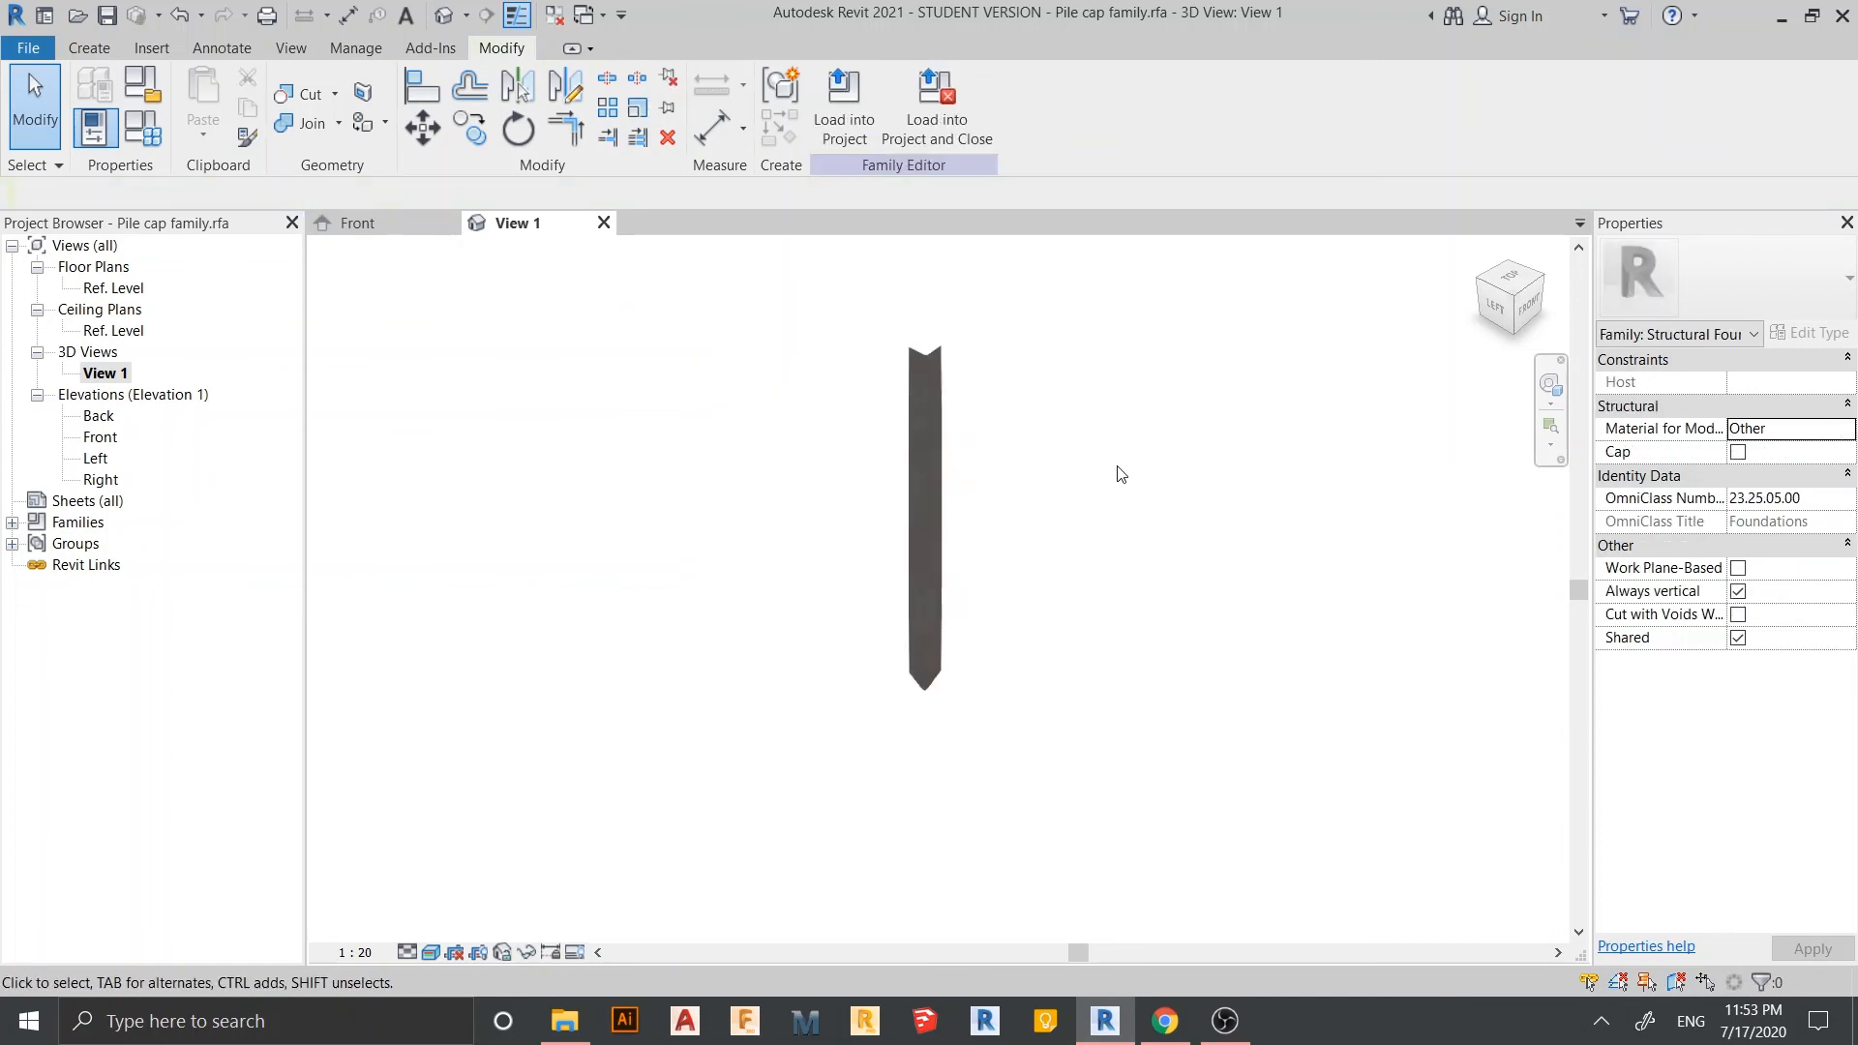